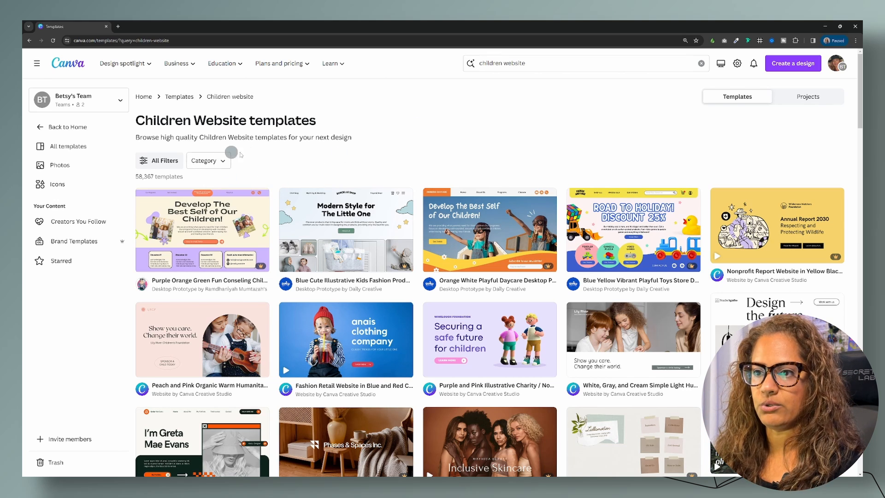
Filter the children website templates by the orange color #fe884c.
{"action": "left_click", "coordinate": [159, 160]}
{"action": "scroll", "coordinate": [81, 257], "scroll_direction": "down", "scroll_amount": 15}
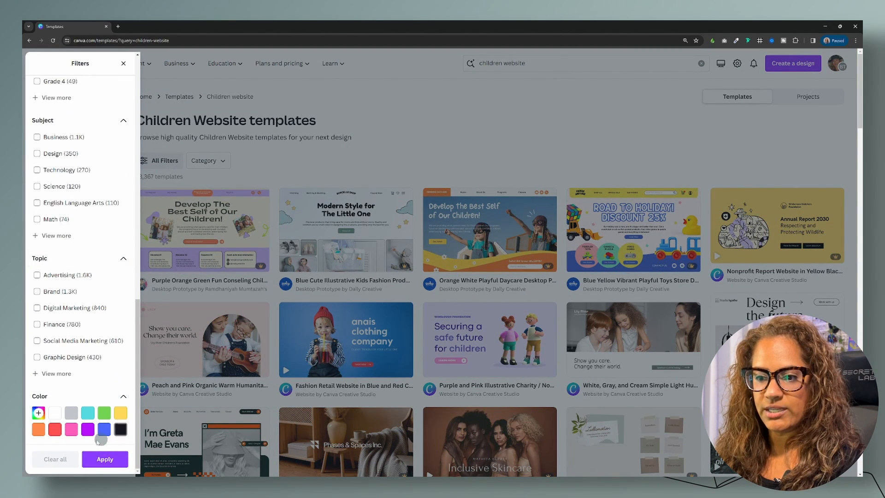
{"action": "left_click", "coordinate": [39, 413]}
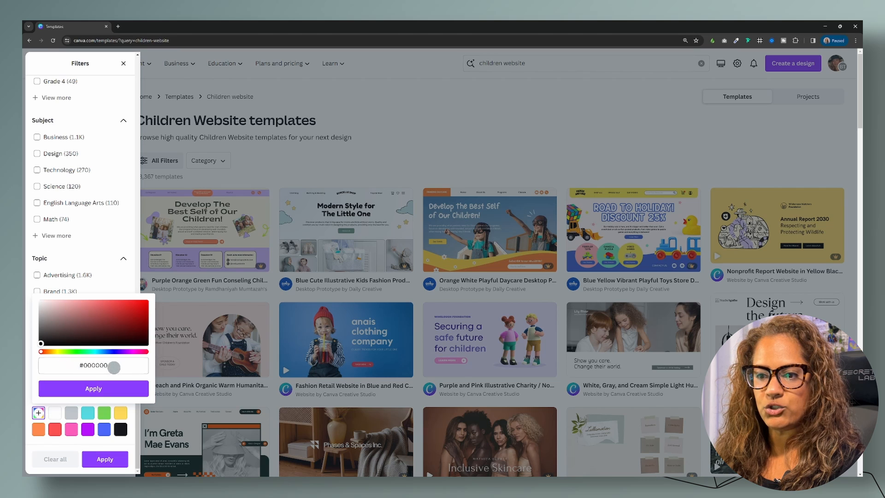
{"action": "left_click", "coordinate": [39, 430]}
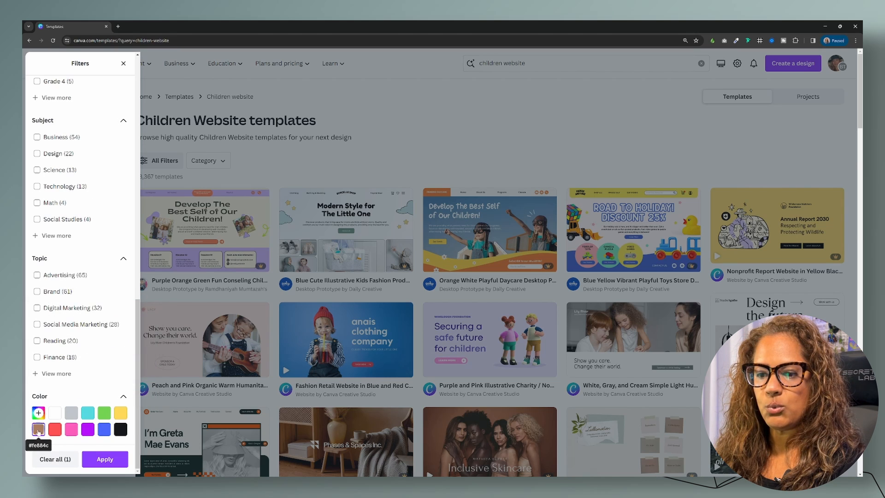
{"action": "left_click", "coordinate": [105, 460]}
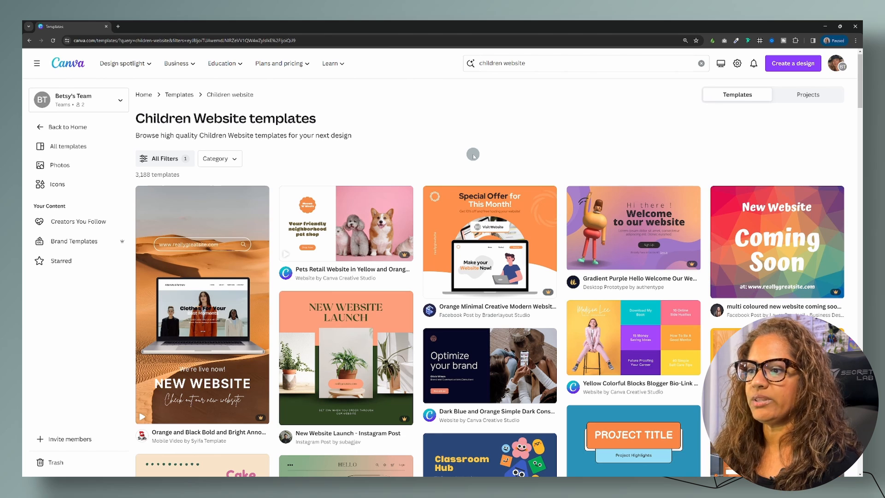
Preview the Pets Retail Website in Yellow and Orange template, look through its similar templates and related tags, and close the preview.
{"action": "scroll", "coordinate": [473, 155], "scroll_direction": "down", "scroll_amount": 1}
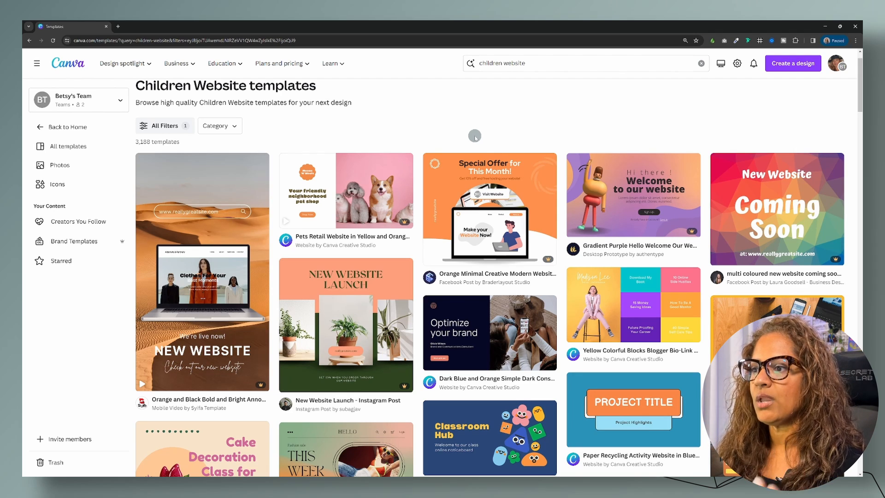
{"action": "left_click", "coordinate": [360, 201]}
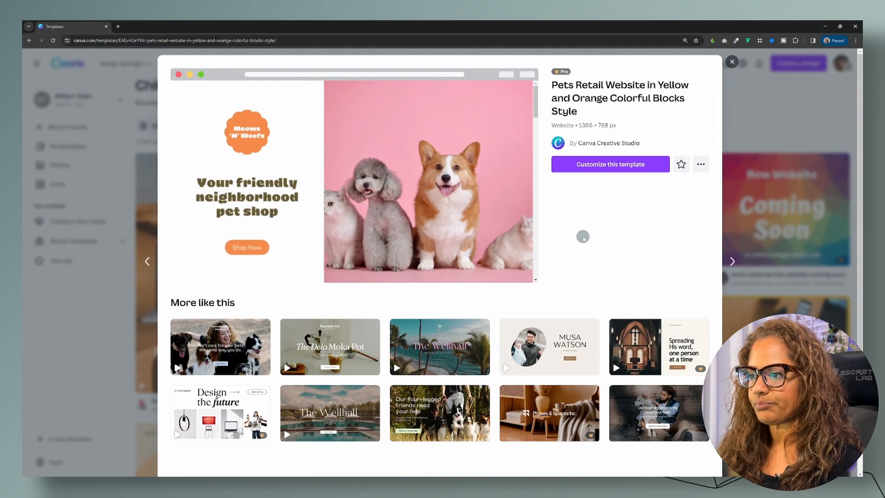
{"action": "scroll", "coordinate": [584, 237], "scroll_direction": "down", "scroll_amount": 2}
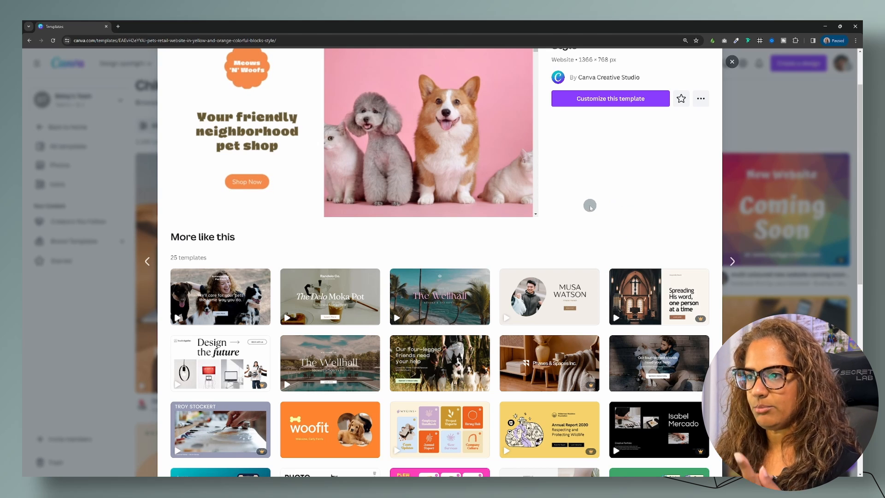
{"action": "scroll", "coordinate": [593, 210], "scroll_direction": "down", "scroll_amount": 1}
{"action": "scroll", "coordinate": [593, 213], "scroll_direction": "down", "scroll_amount": 4}
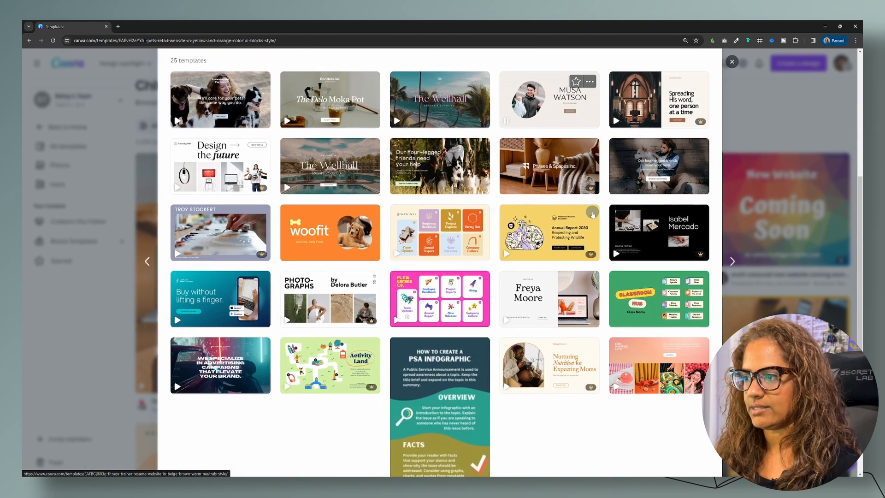
{"action": "scroll", "coordinate": [566, 378], "scroll_direction": "down", "scroll_amount": 3}
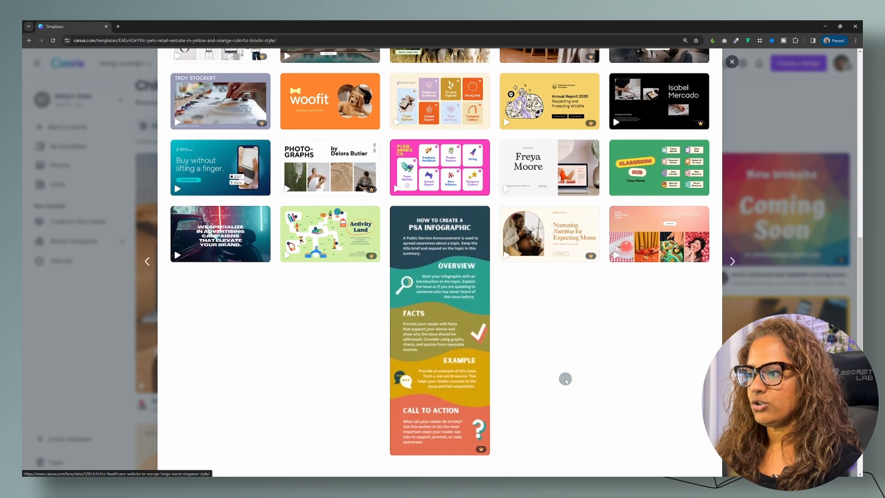
{"action": "scroll", "coordinate": [554, 330], "scroll_direction": "down", "scroll_amount": 2}
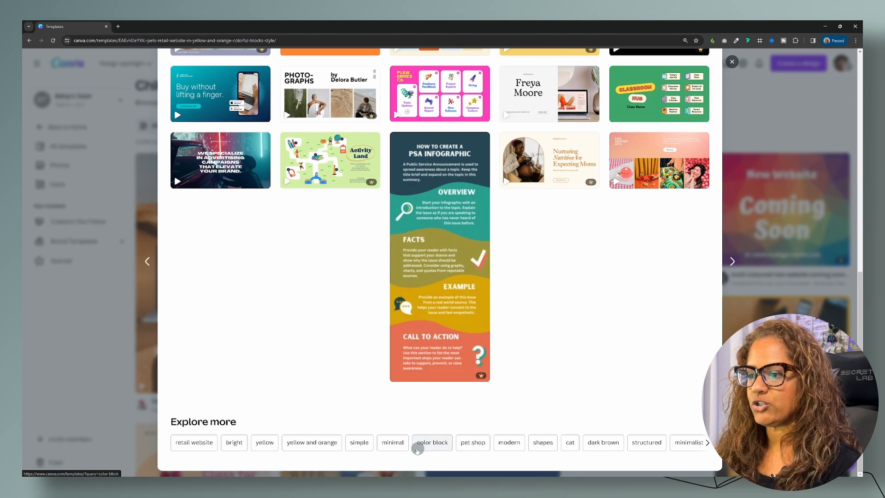
{"action": "scroll", "coordinate": [359, 409], "scroll_direction": "up", "scroll_amount": 9}
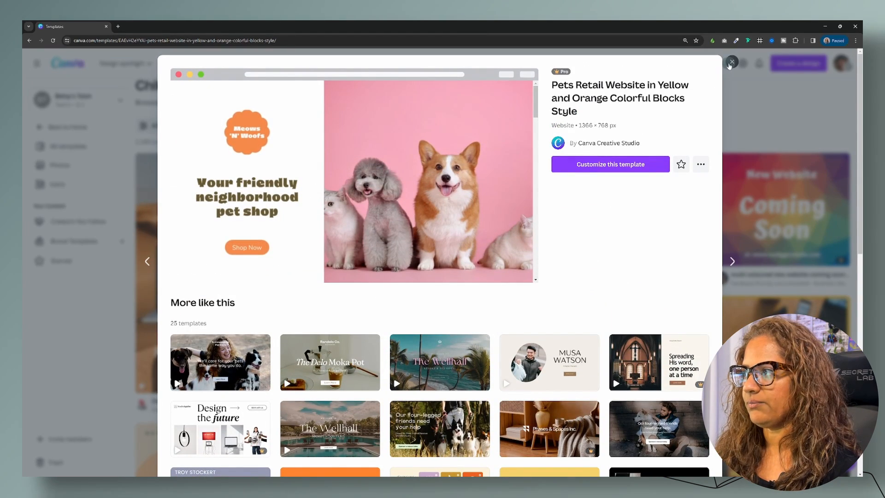
{"action": "left_click", "coordinate": [732, 61]}
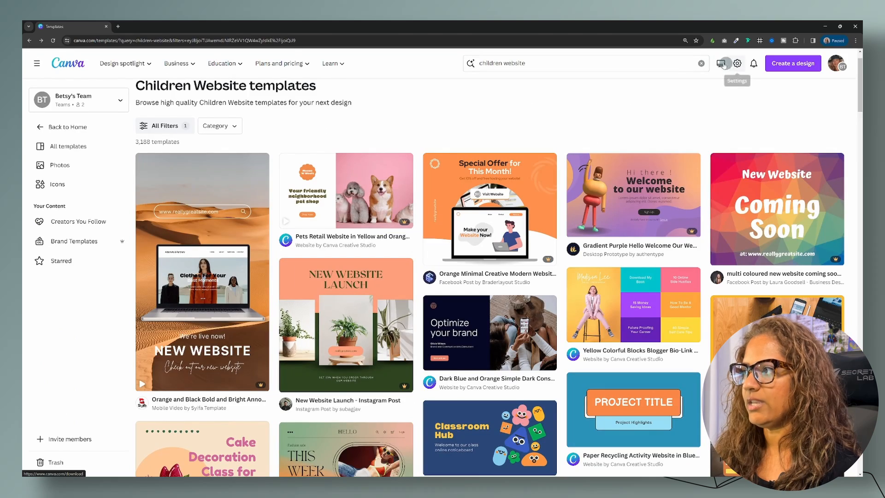
Return to the unfiltered results and open the Fashion Retail Website in Blue and Red Colorful Blocks Style template for customizing.
{"action": "left_click", "coordinate": [29, 40]}
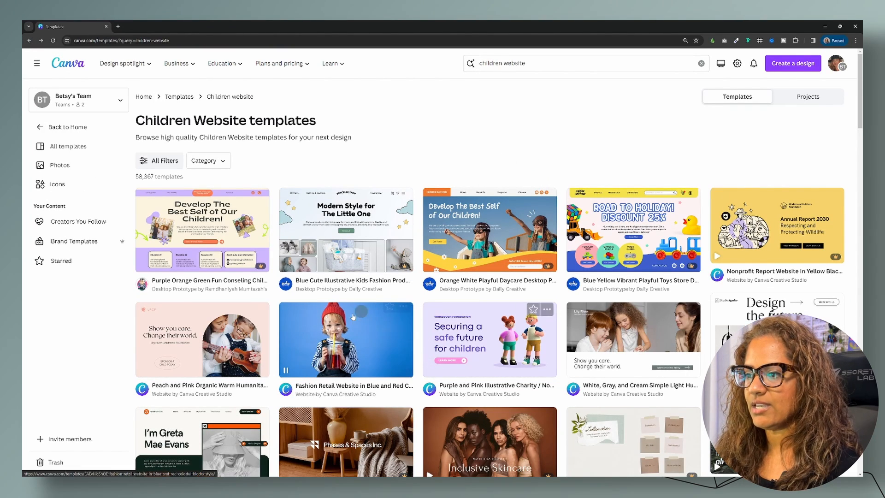
{"action": "left_click", "coordinate": [387, 351]}
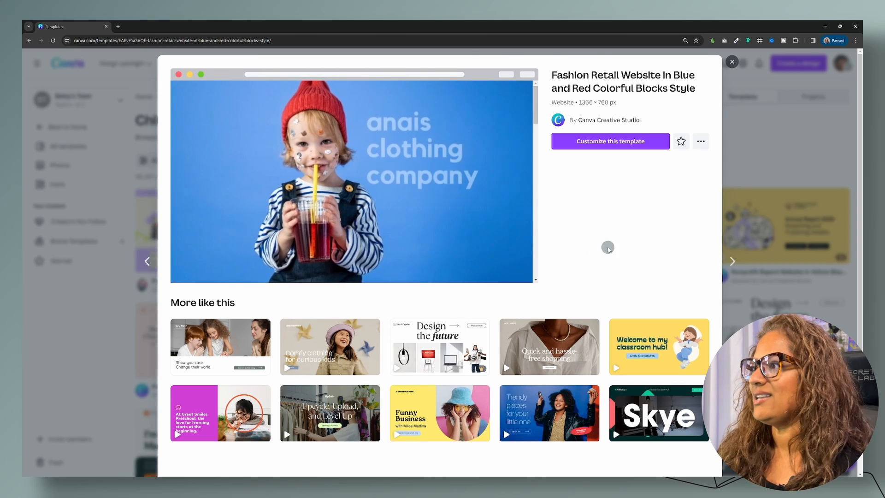
{"action": "left_click", "coordinate": [585, 140]}
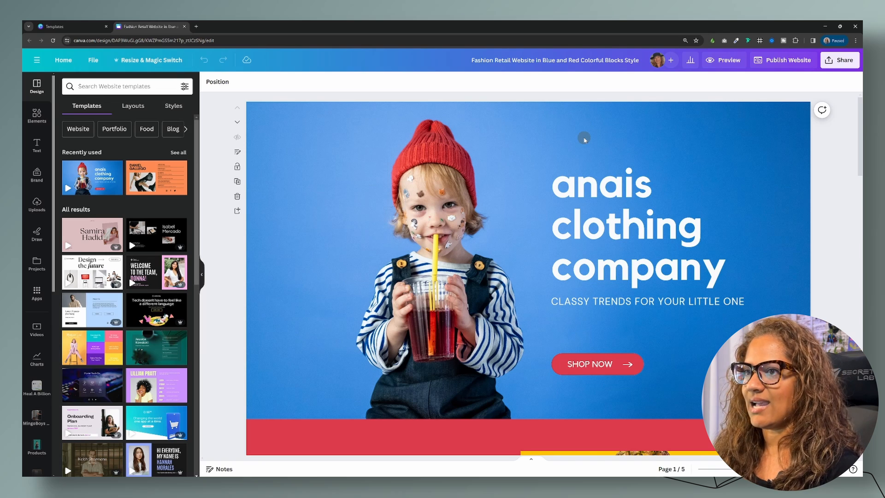
Resize this design itself, without making a copy, to a custom size of 1600 × 1050 px.
{"action": "left_click", "coordinate": [93, 60]}
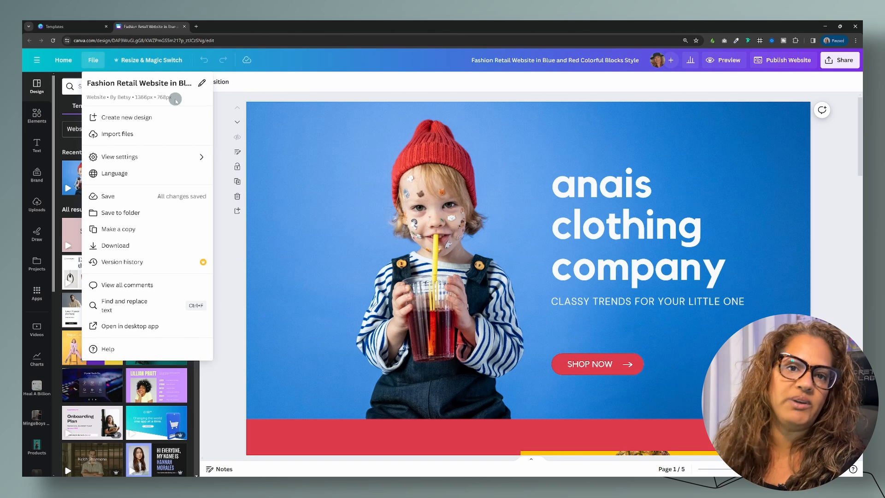
{"action": "left_click", "coordinate": [176, 98]}
{"action": "double_click", "coordinate": [146, 138]}
{"action": "type", "text": "14"}
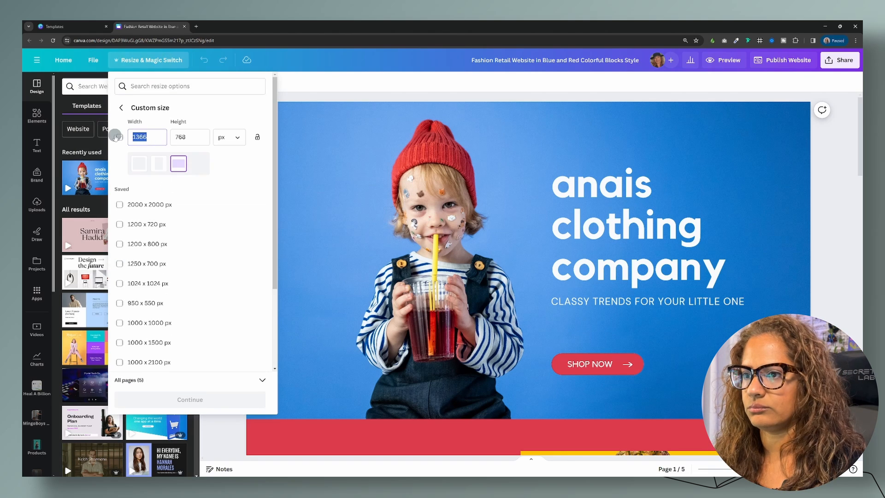
{"action": "type", "text": "600"}
{"action": "key", "text": "Tab"}
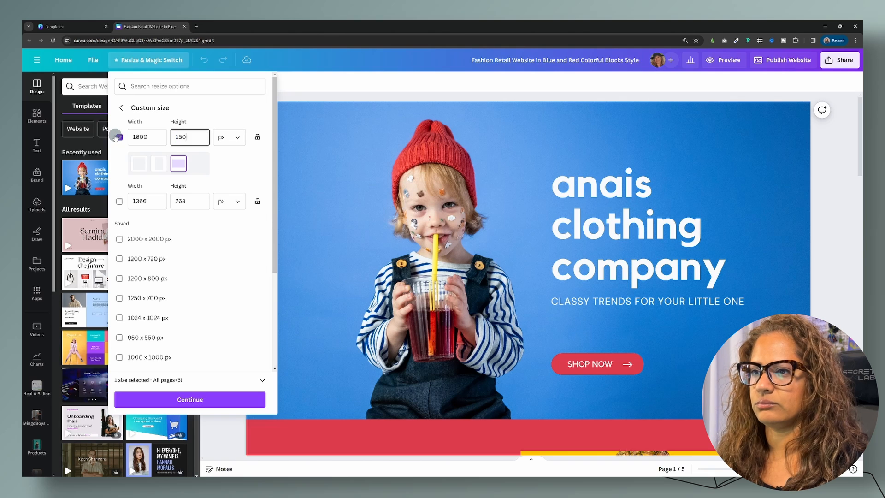
{"action": "type", "text": "1"}
{"action": "type", "text": "080"}
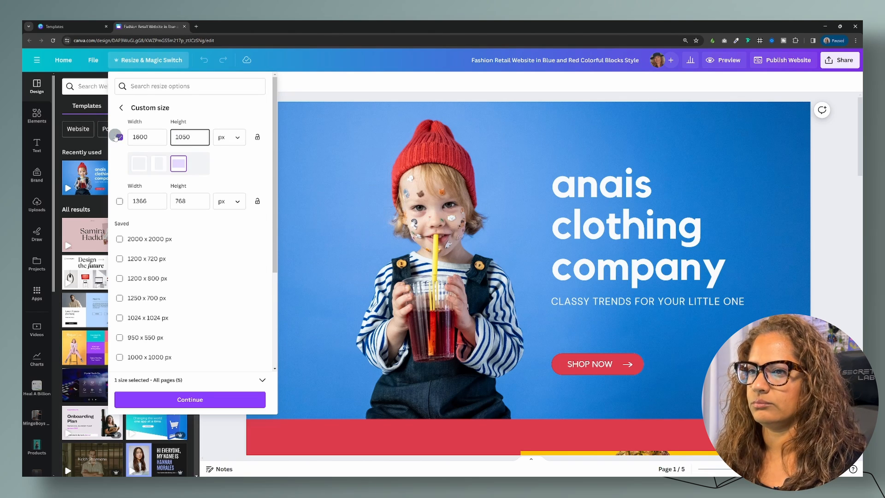
{"action": "left_click", "coordinate": [193, 398]}
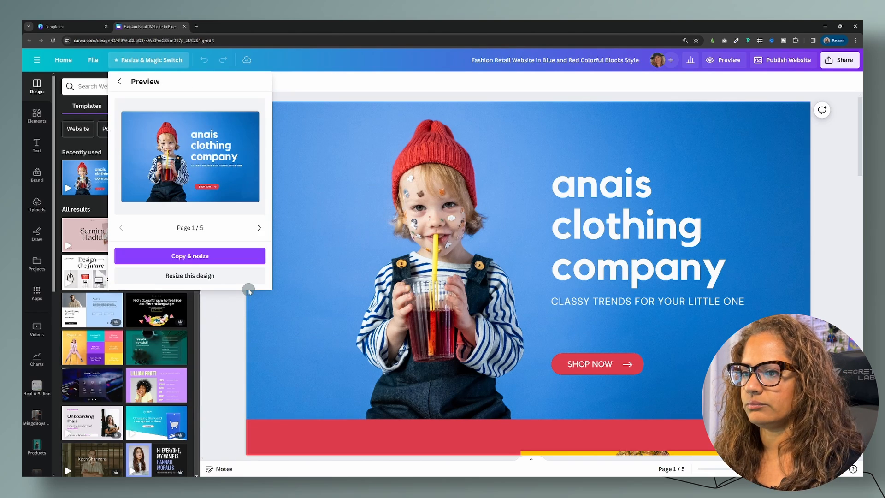
{"action": "left_click", "coordinate": [199, 275]}
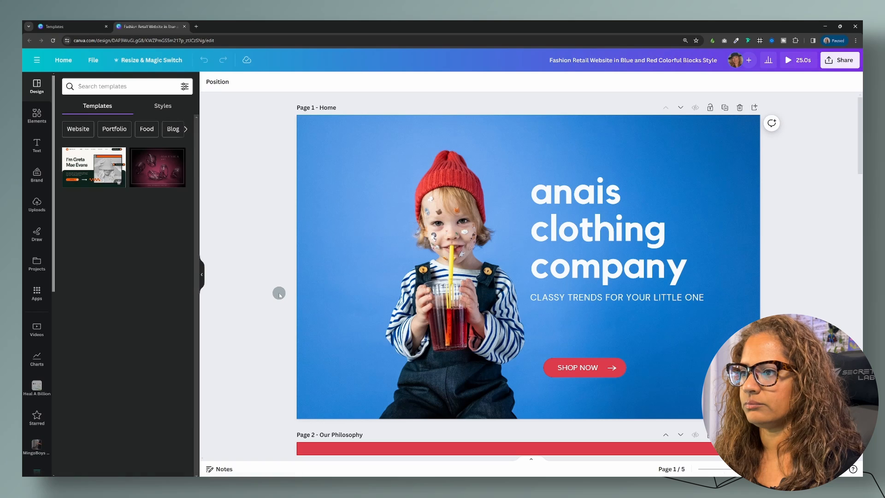
{"action": "left_click", "coordinate": [152, 60]}
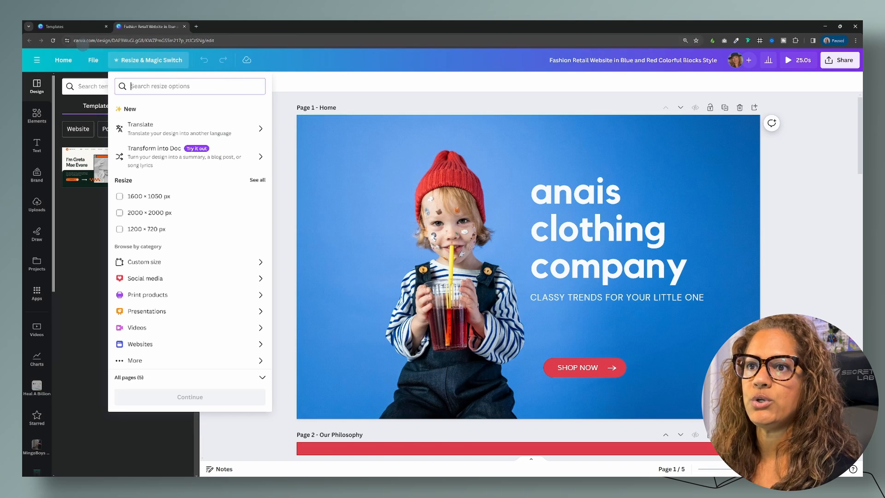
Return to the templates page and create a new blank design with a custom size of 1600 × 1050 px.
{"action": "left_click", "coordinate": [74, 27]}
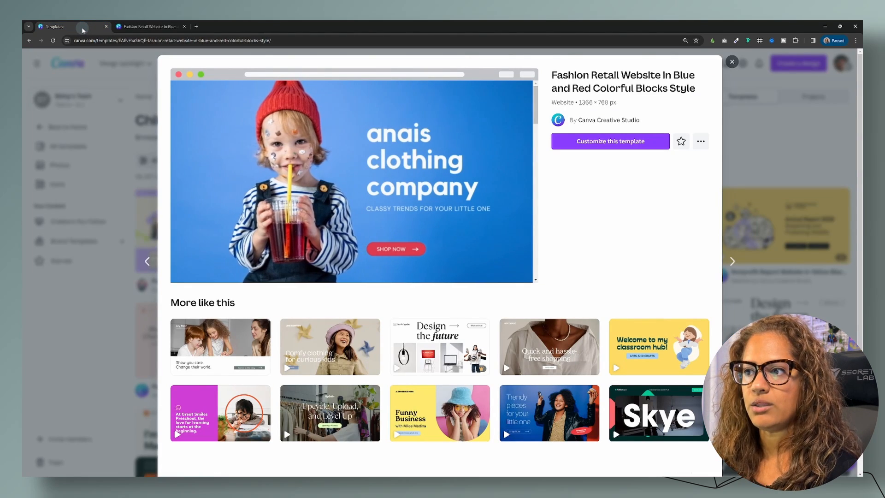
{"action": "left_click", "coordinate": [805, 90]}
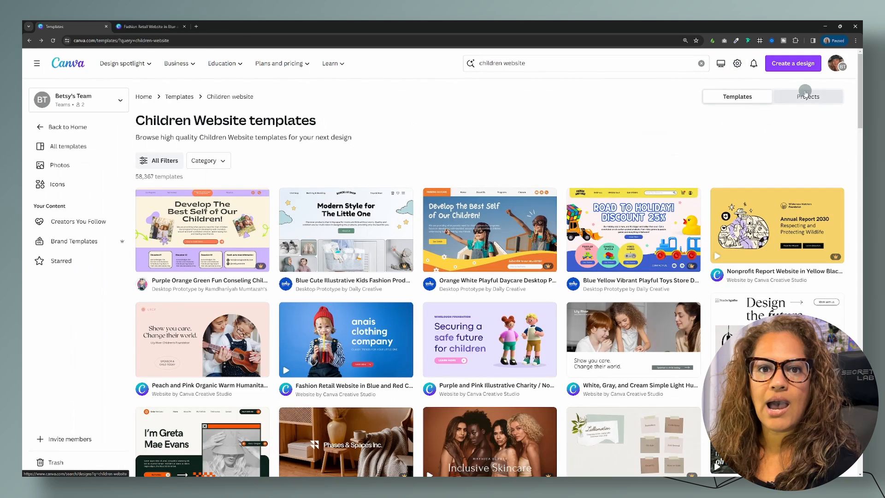
{"action": "left_click", "coordinate": [794, 64]}
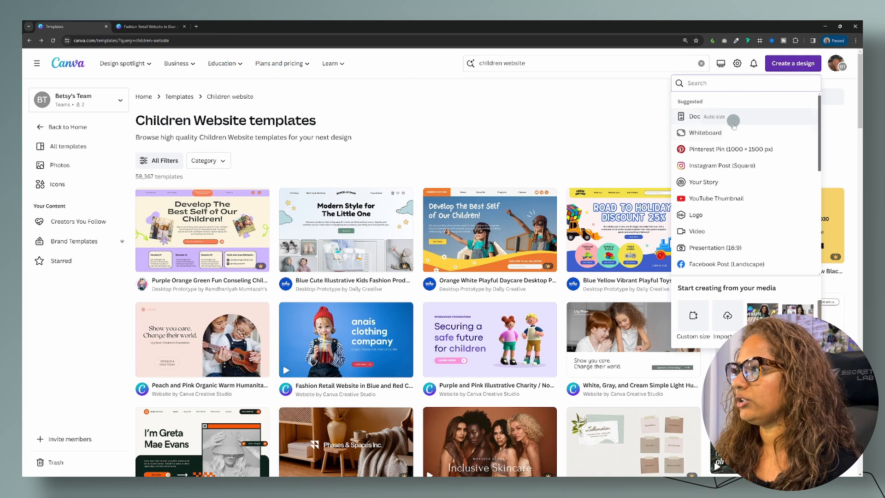
{"action": "left_click", "coordinate": [695, 335]}
{"action": "left_click", "coordinate": [703, 128]}
{"action": "type", "text": "1"}
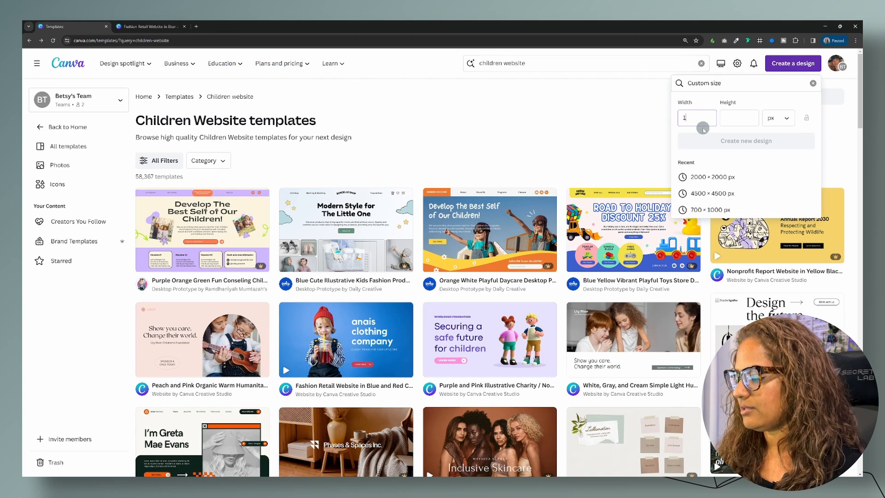
{"action": "type", "text": "600"}
{"action": "key", "text": "Tab"}
{"action": "type", "text": "1050"}
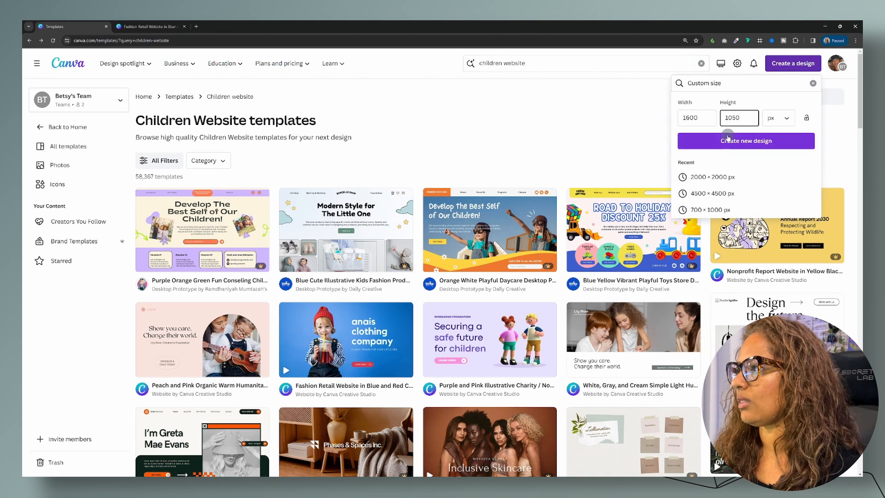
{"action": "left_click", "coordinate": [728, 138]}
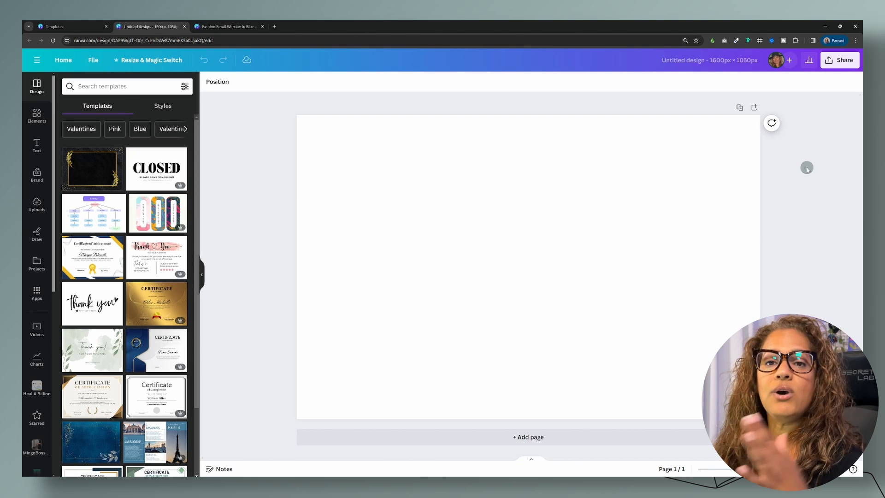
Go back to the fashion retail design, select the Home page's background photo and show the page's layers.
{"action": "left_click", "coordinate": [242, 26]}
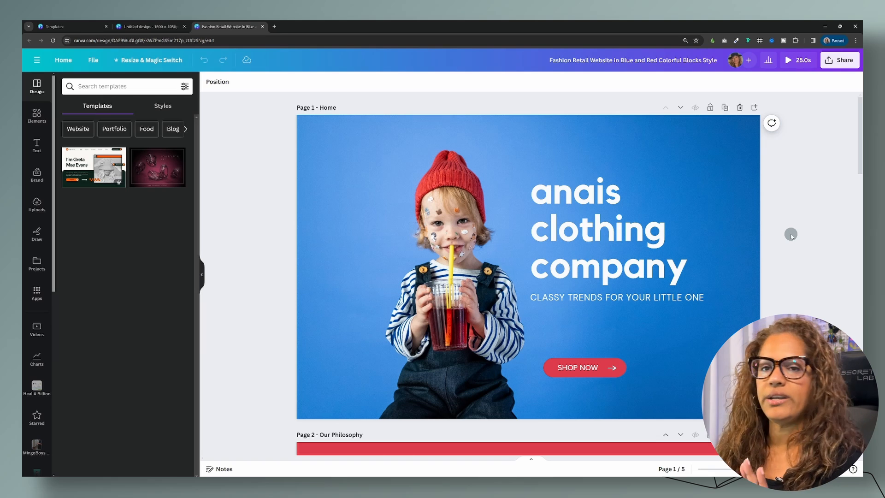
{"action": "left_click", "coordinate": [461, 221]}
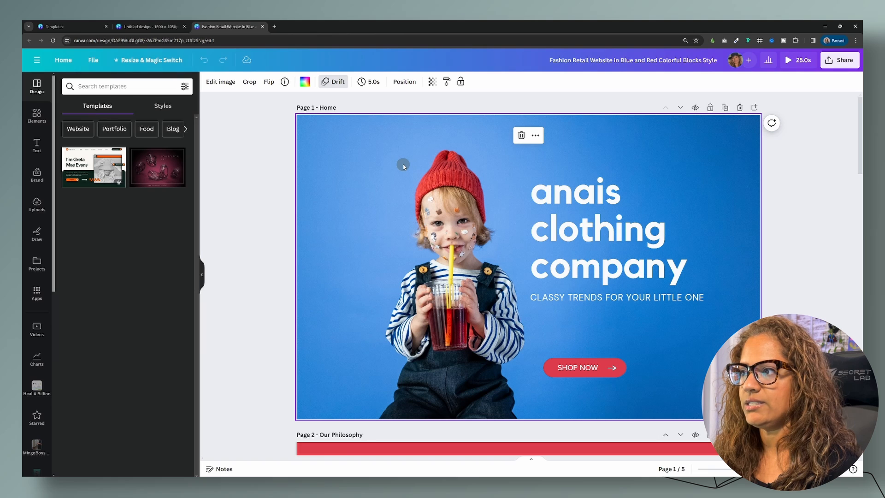
{"action": "left_click", "coordinate": [406, 83]}
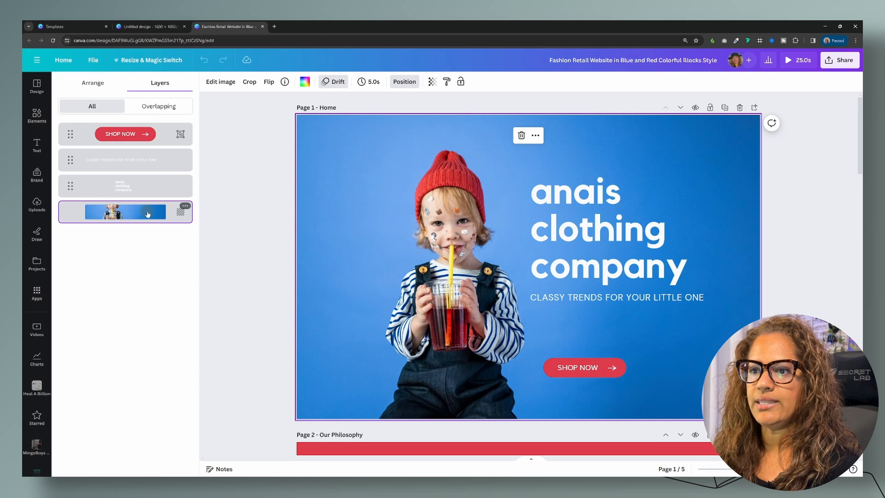
Try detaching the Home page's photo from the background, and undo the change.
{"action": "right_click", "coordinate": [316, 216]}
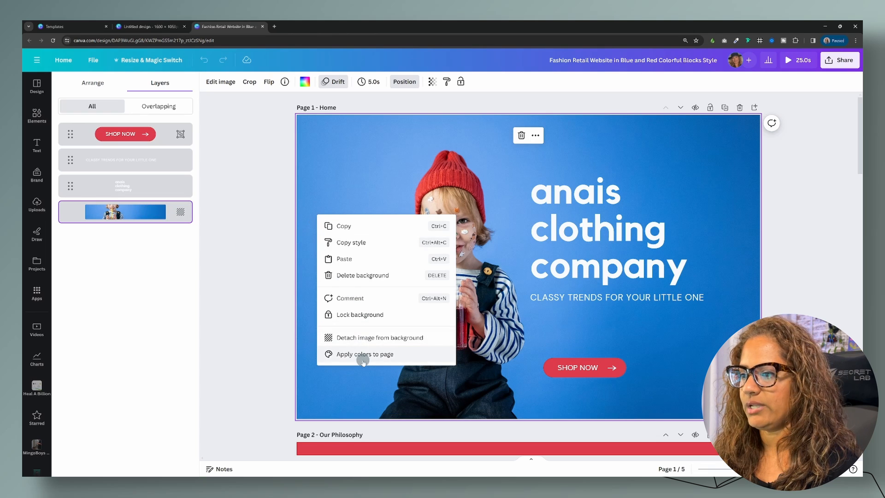
{"action": "left_click", "coordinate": [369, 340]}
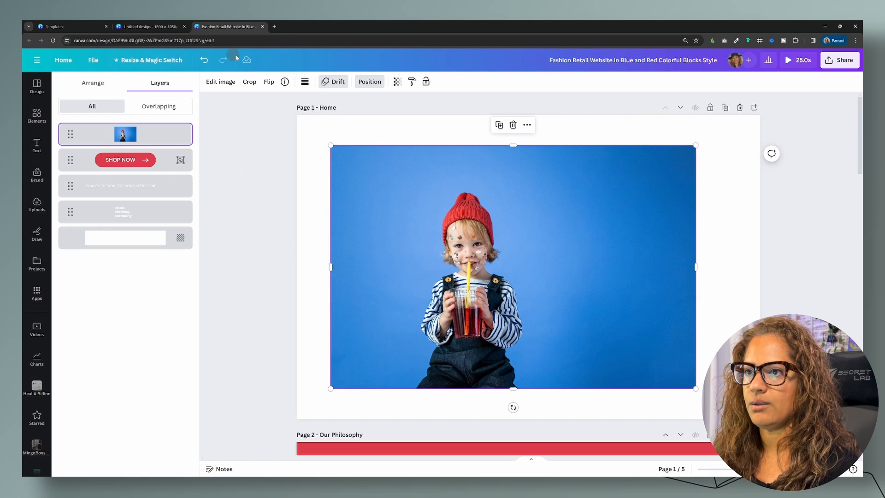
{"action": "left_click", "coordinate": [201, 60]}
{"action": "left_click", "coordinate": [200, 60]}
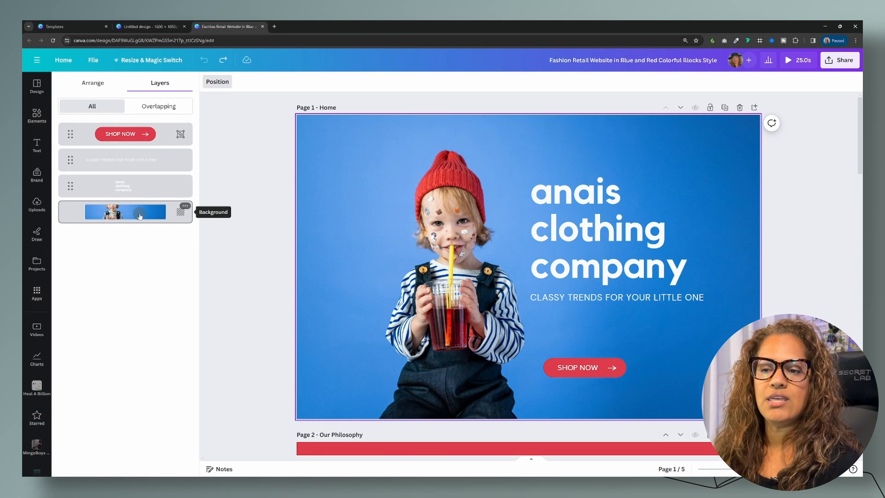
Switch to the blank 1600 × 1050 px design and search its elements for photos of "children's clothing".
{"action": "left_click", "coordinate": [397, 202]}
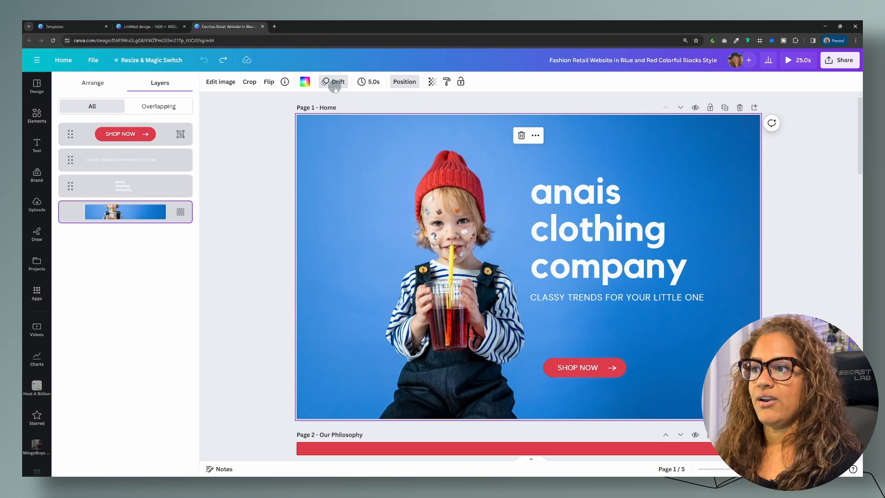
{"action": "left_click", "coordinate": [139, 29]}
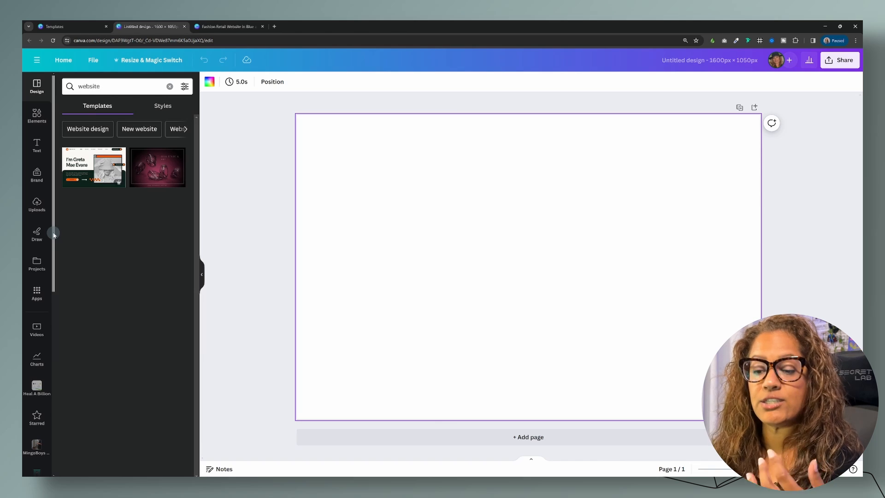
{"action": "scroll", "coordinate": [54, 235], "scroll_direction": "down", "scroll_amount": 1}
{"action": "scroll", "coordinate": [54, 234], "scroll_direction": "up", "scroll_amount": 1}
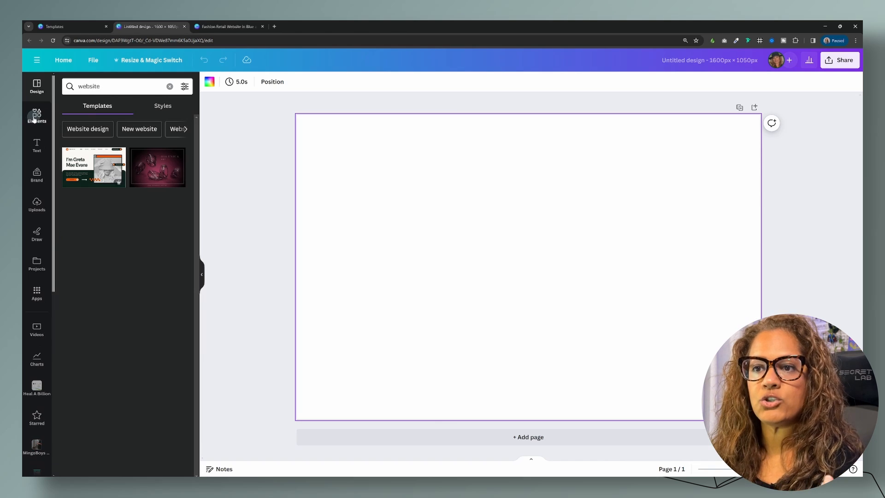
{"action": "left_click", "coordinate": [37, 115]}
{"action": "left_click", "coordinate": [119, 86]}
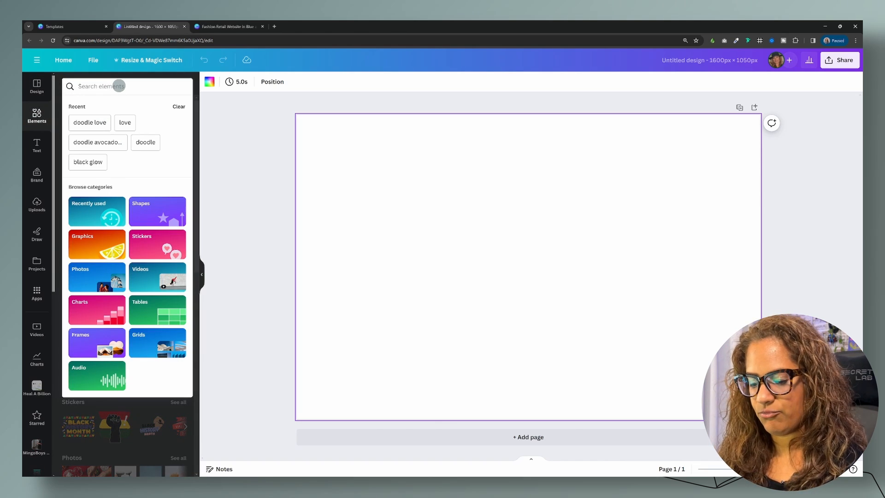
{"action": "type", "text": "children"}
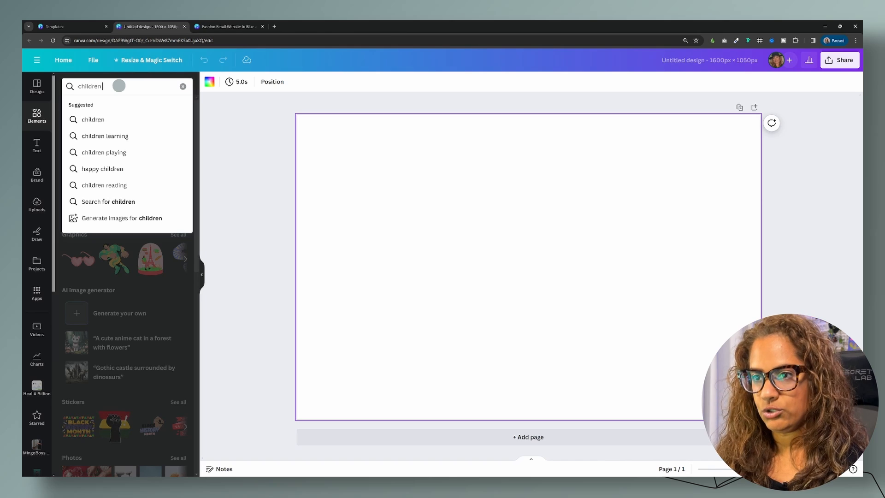
{"action": "type", "text": "'s clothing"}
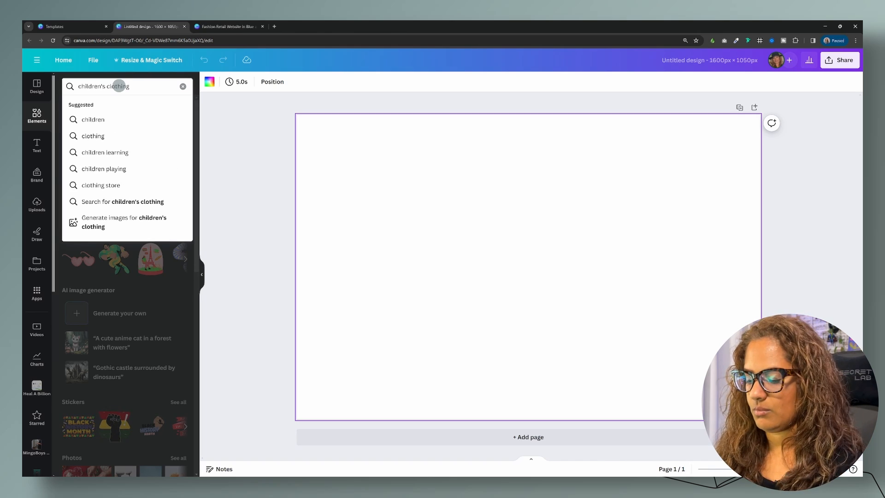
{"action": "key", "text": "Return"}
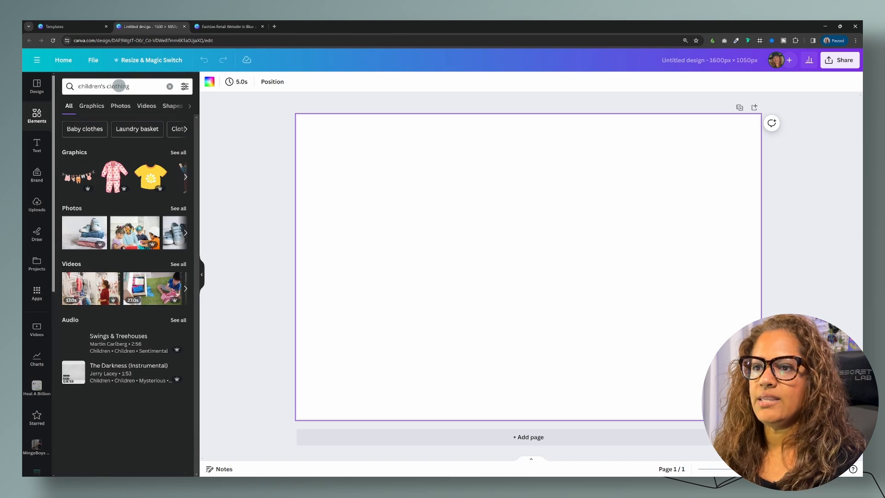
{"action": "left_click", "coordinate": [120, 107]}
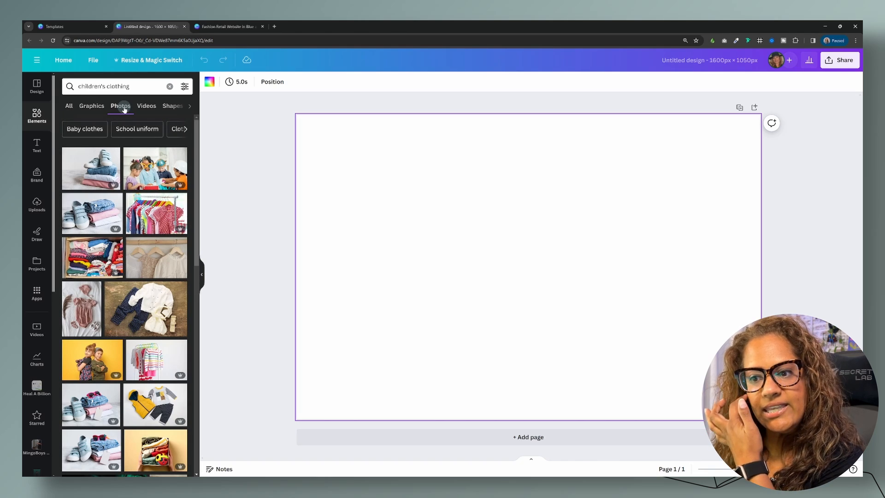
Add the photo of two children on a yellow backdrop, align it to the page's upper-left corner and enlarge it to about 1600 × 1066 px.
{"action": "scroll", "coordinate": [93, 291], "scroll_direction": "down", "scroll_amount": 2}
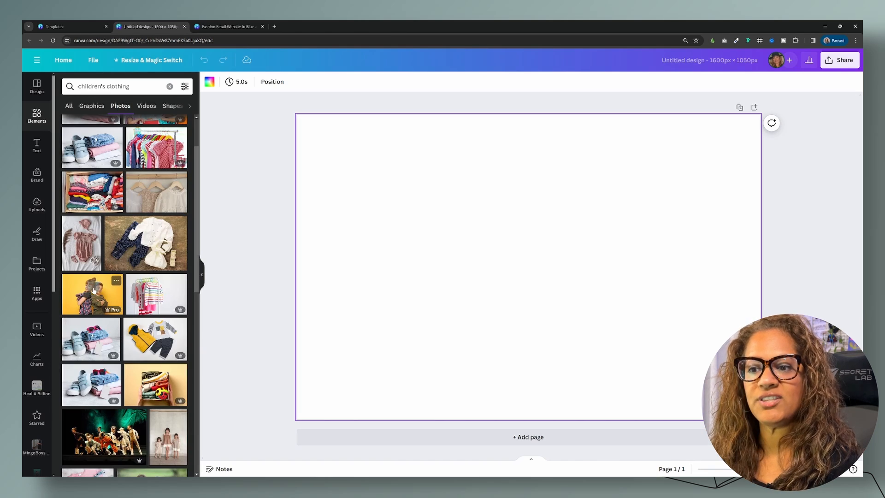
{"action": "left_click", "coordinate": [94, 298]}
{"action": "left_click_drag", "start_coordinate": [554, 271], "coordinate": [504, 242]}
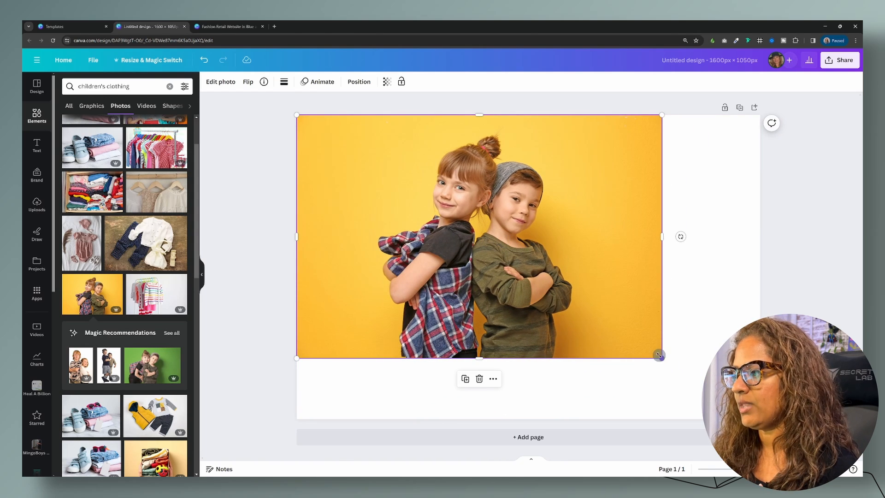
{"action": "left_click", "coordinate": [226, 26]}
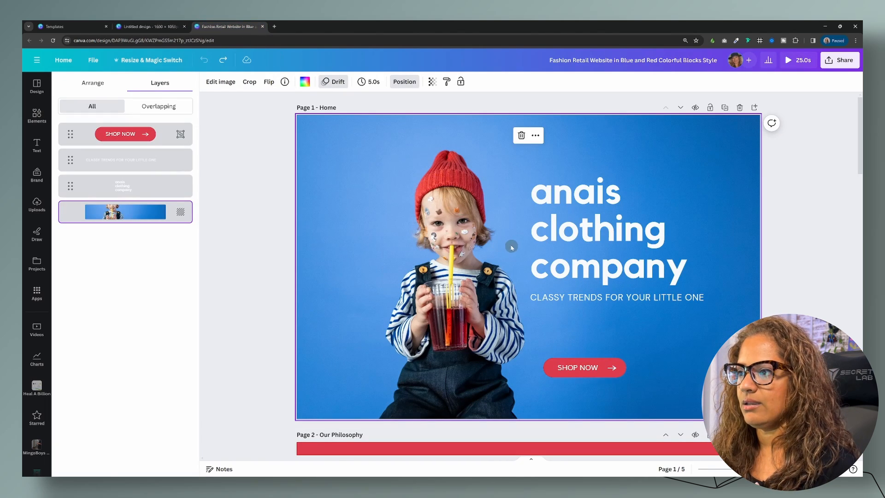
{"action": "left_click", "coordinate": [148, 26]}
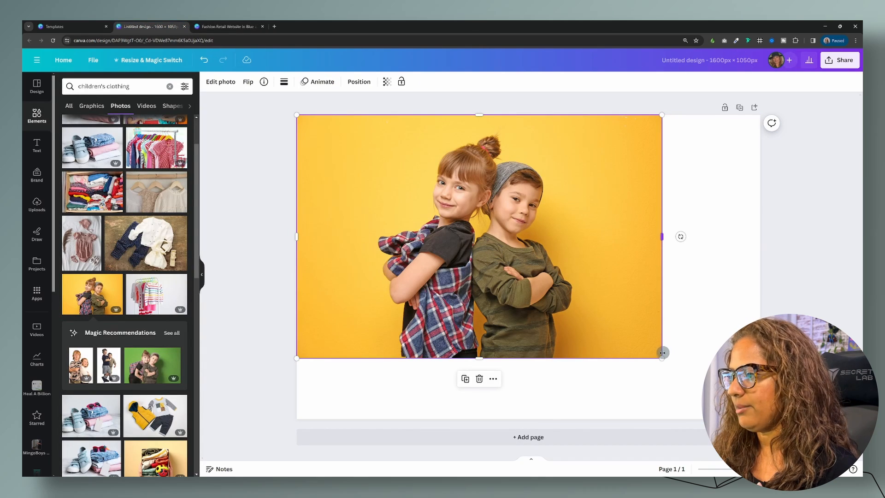
{"action": "left_click_drag", "start_coordinate": [663, 358], "coordinate": [760, 423]}
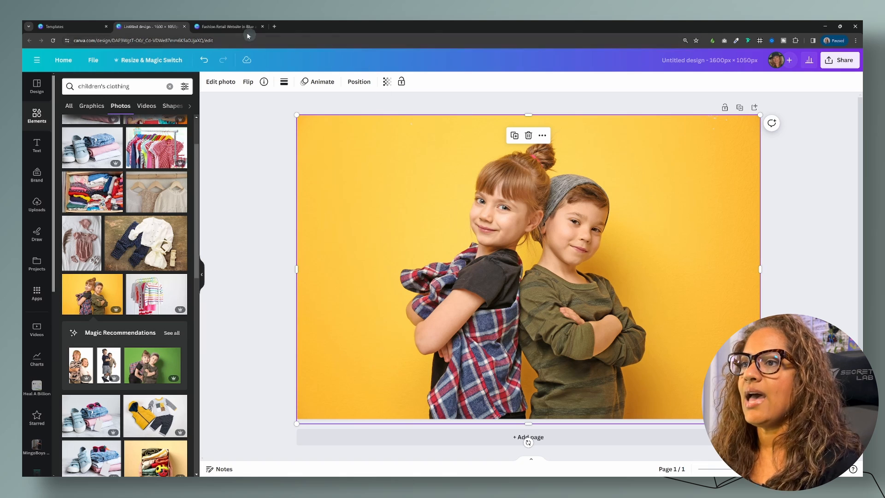
Check the animation of the fashion retail design's Home photo and apply Drift to the children's photo in the blank design.
{"action": "left_click", "coordinate": [230, 27]}
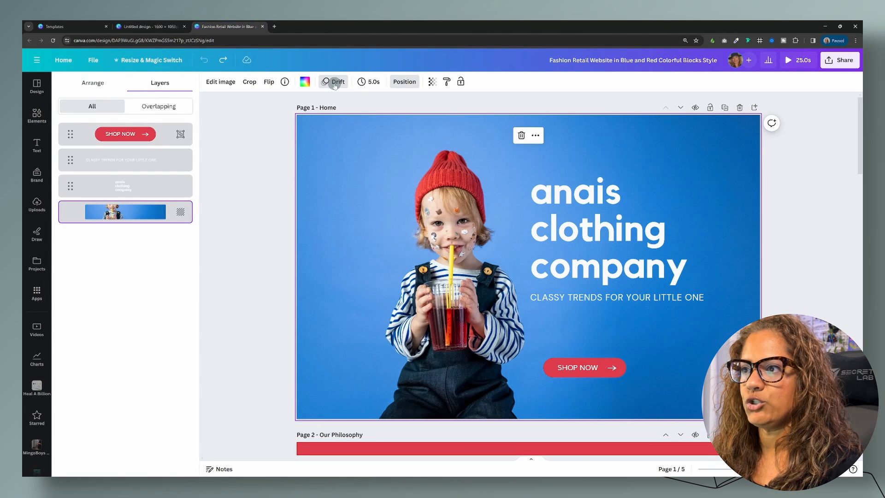
{"action": "left_click", "coordinate": [154, 28]}
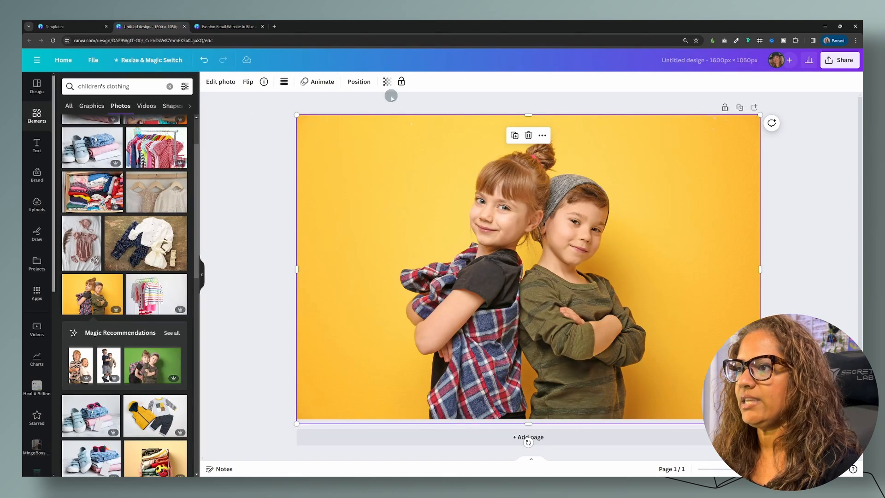
{"action": "left_click", "coordinate": [319, 83]}
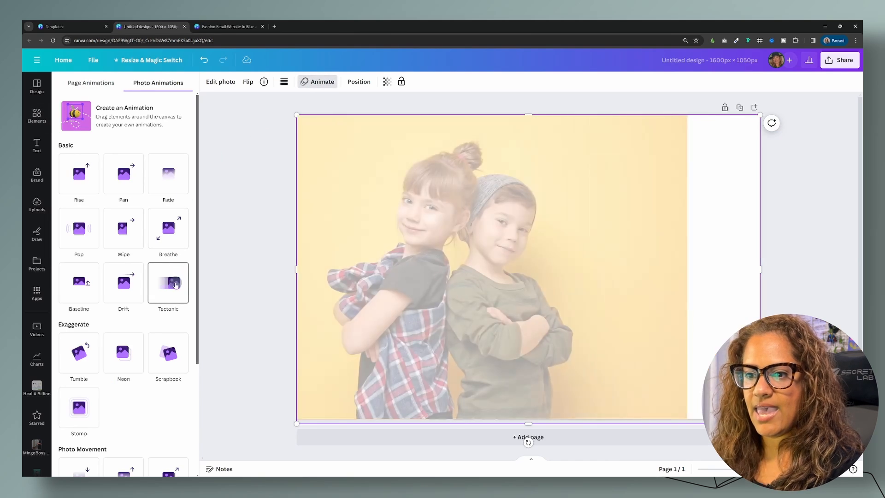
{"action": "left_click", "coordinate": [124, 288]}
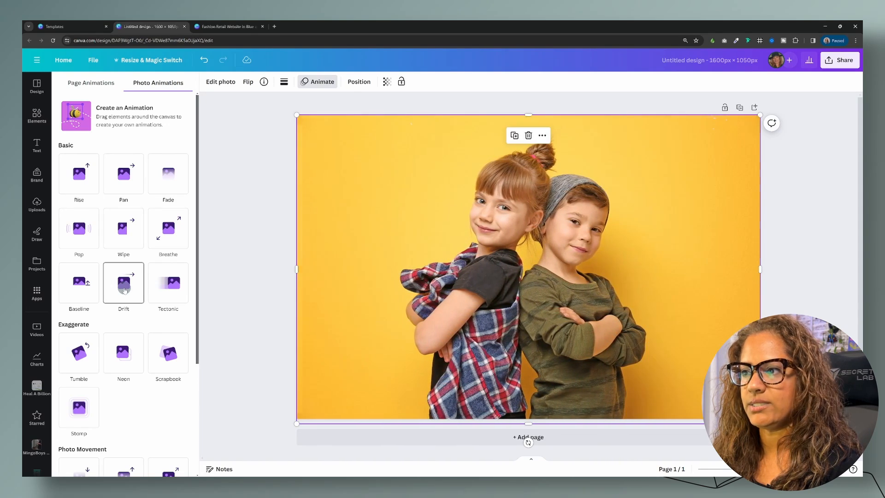
{"action": "left_click", "coordinate": [124, 289]}
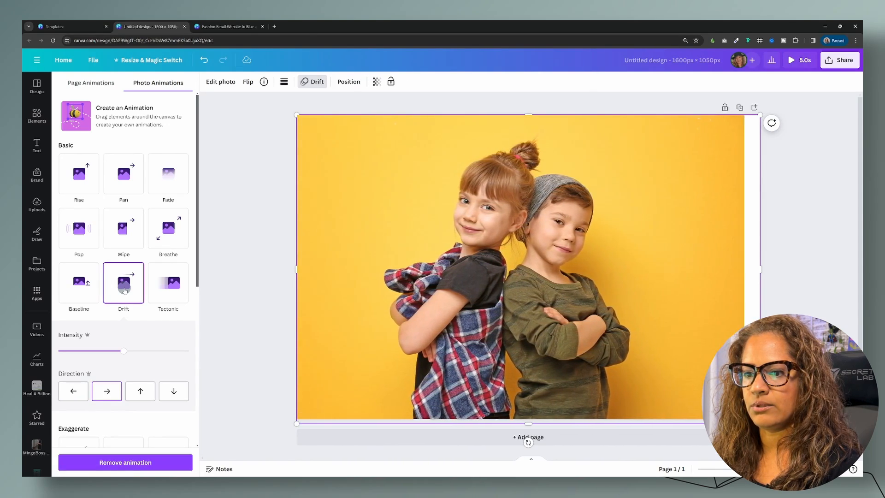
Try a lower Drift intensity, set the direction to left and bring the intensity back to about the middle of its range.
{"action": "scroll", "coordinate": [89, 271], "scroll_direction": "down", "scroll_amount": 2}
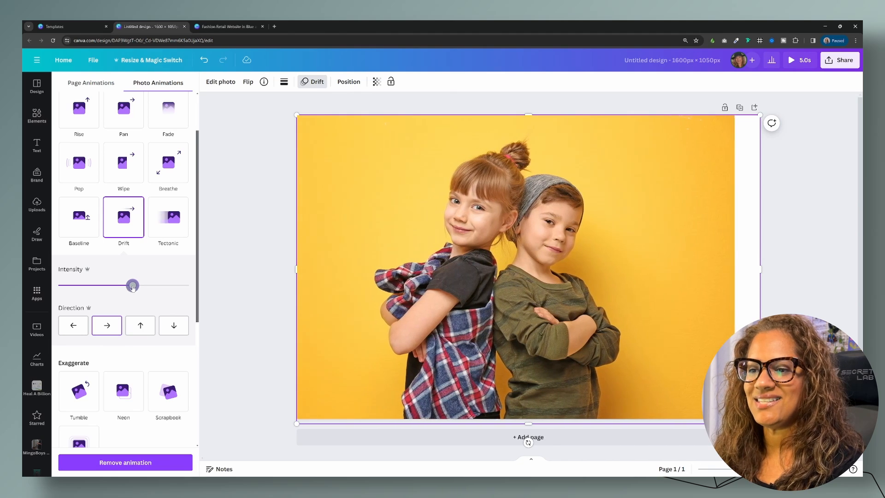
{"action": "mouse_move", "coordinate": [125, 285]}
{"action": "left_mouse_down"}
{"action": "mouse_move", "coordinate": [174, 286]}
{"action": "mouse_move", "coordinate": [109, 285]}
{"action": "left_mouse_up"}
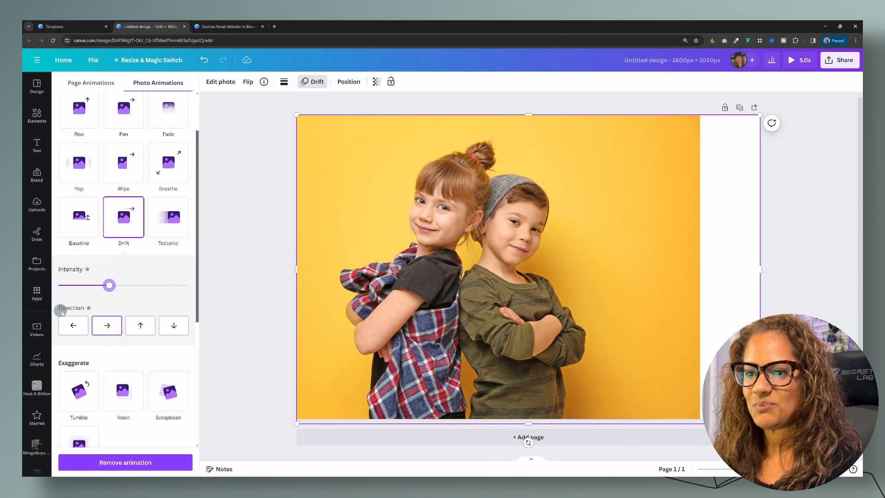
{"action": "left_click", "coordinate": [140, 326]}
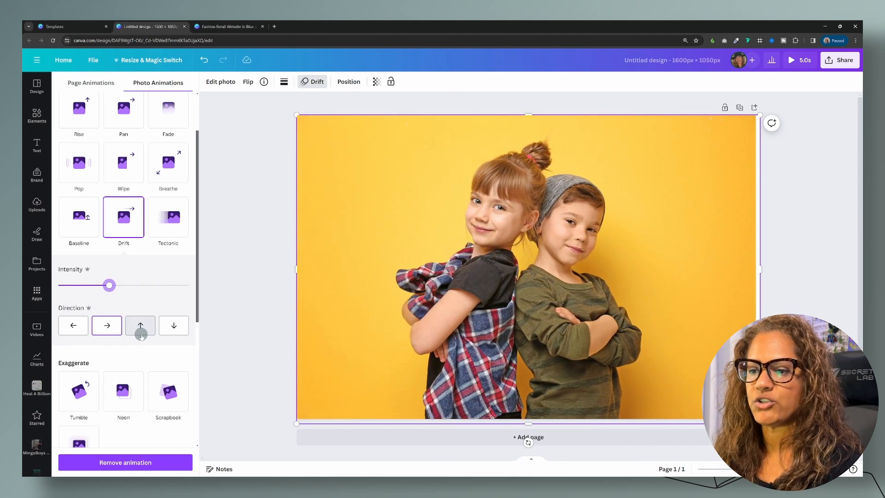
{"action": "left_click", "coordinate": [74, 327]}
{"action": "left_click_drag", "start_coordinate": [109, 285], "coordinate": [126, 286]}
{"action": "scroll", "coordinate": [126, 287], "scroll_direction": "up", "scroll_amount": 2}
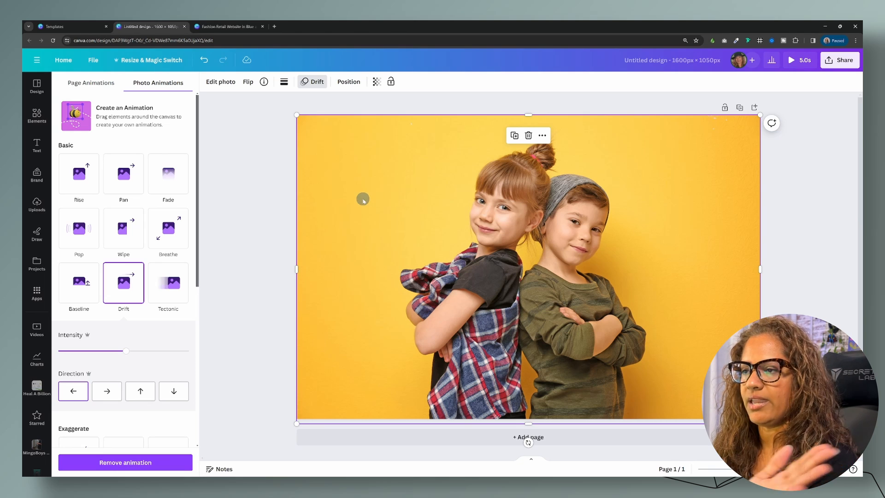
Shrink the photo to about 1409 × 939 px from its upper-left corner and fill the page background with #FECA45 sampled from the photo.
{"action": "left_click", "coordinate": [343, 86]}
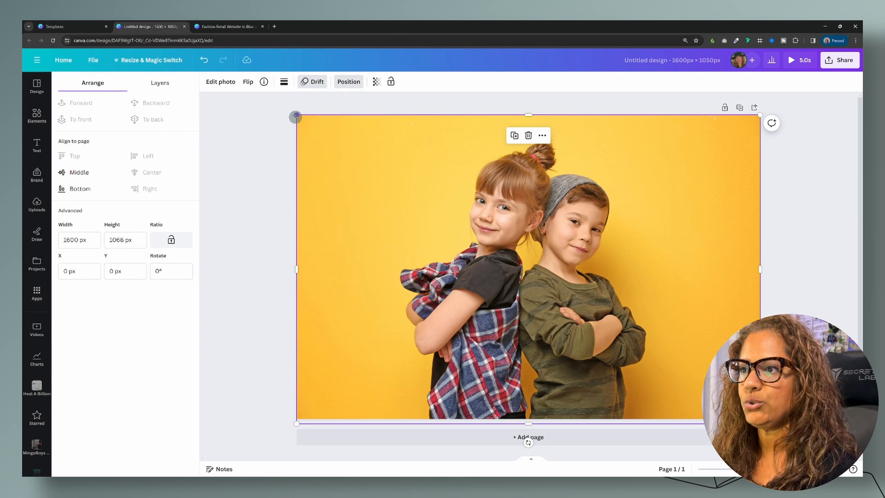
{"action": "left_click_drag", "start_coordinate": [297, 115], "coordinate": [352, 153]}
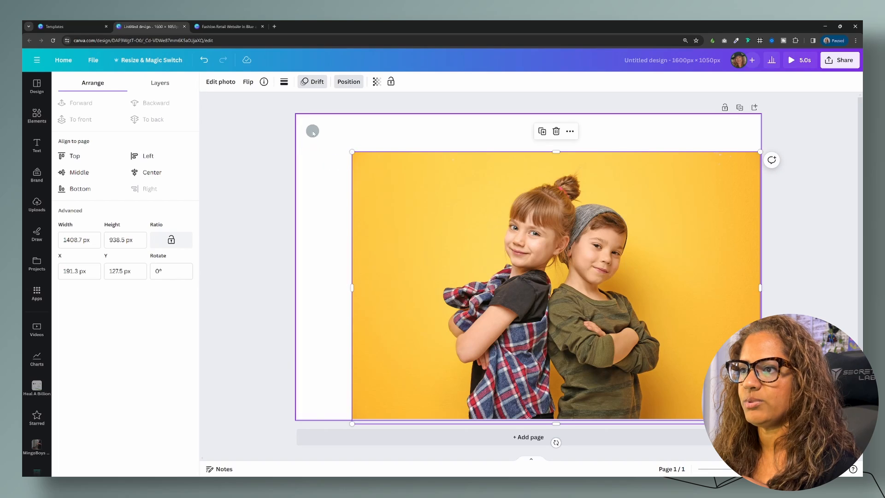
{"action": "left_click", "coordinate": [311, 139]}
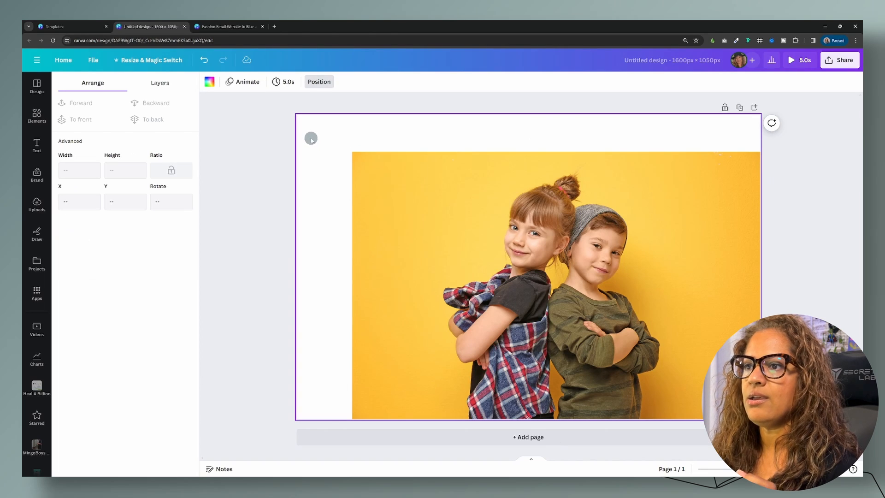
{"action": "left_click", "coordinate": [208, 85]}
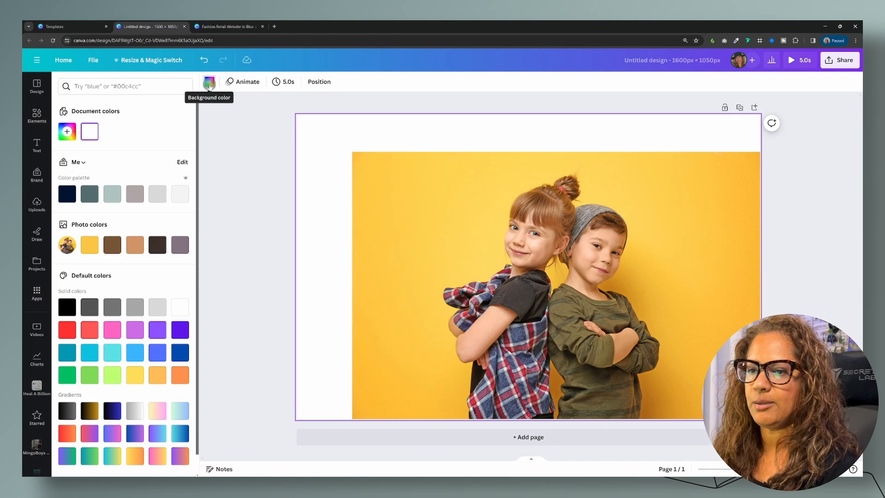
{"action": "left_click", "coordinate": [67, 133]}
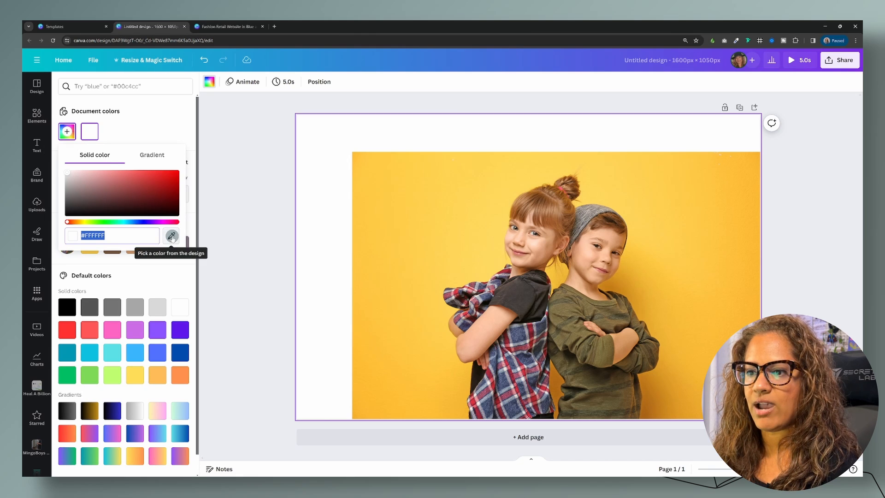
{"action": "left_click", "coordinate": [171, 236]}
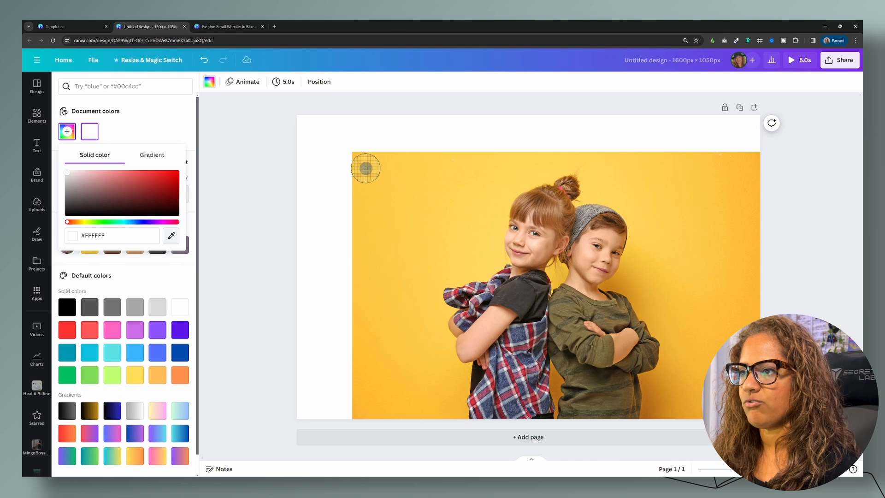
{"action": "left_click", "coordinate": [369, 171]}
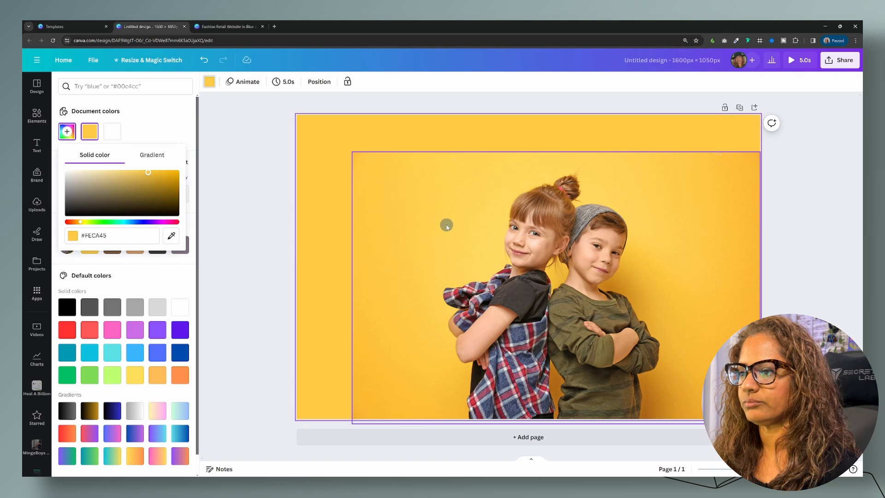
Reposition the photo and enlarge it until it covers the page and extends slightly past both side edges.
{"action": "left_click_drag", "start_coordinate": [444, 212], "coordinate": [394, 180]}
{"action": "left_click_drag", "start_coordinate": [634, 351], "coordinate": [642, 379]}
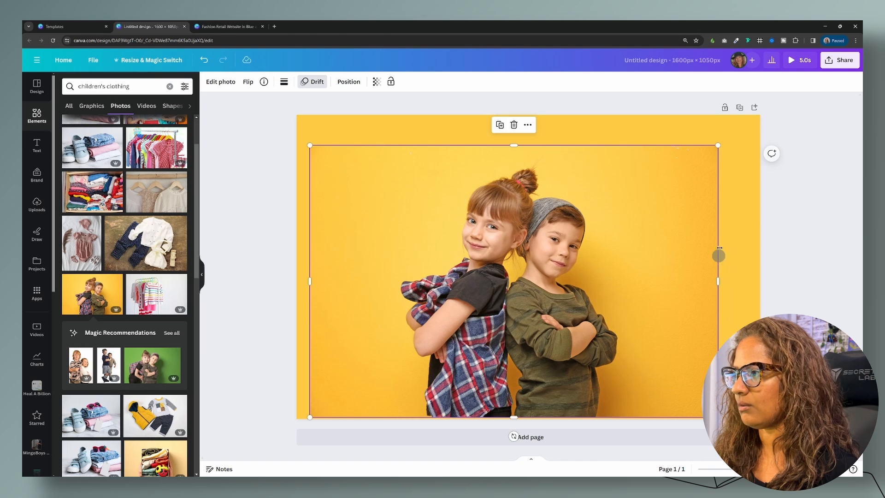
{"action": "left_click_drag", "start_coordinate": [718, 144], "coordinate": [766, 120]}
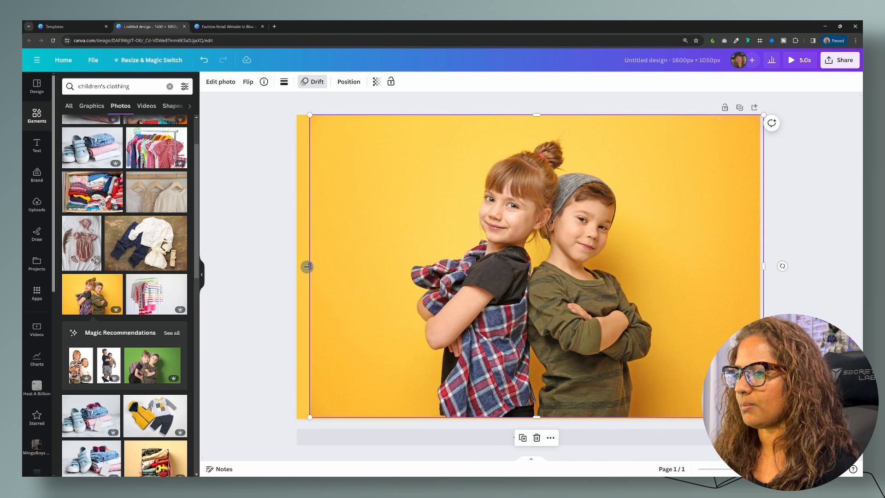
{"action": "left_click_drag", "start_coordinate": [308, 267], "coordinate": [278, 268]}
Check the photo's Drift settings, play the animated design in the preview and return to the editor.
{"action": "left_click", "coordinate": [312, 81]}
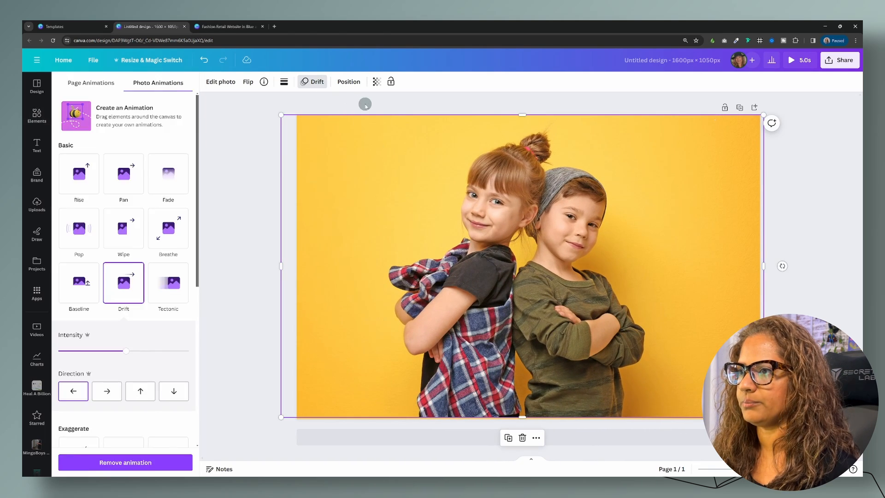
{"action": "left_click", "coordinate": [368, 104]}
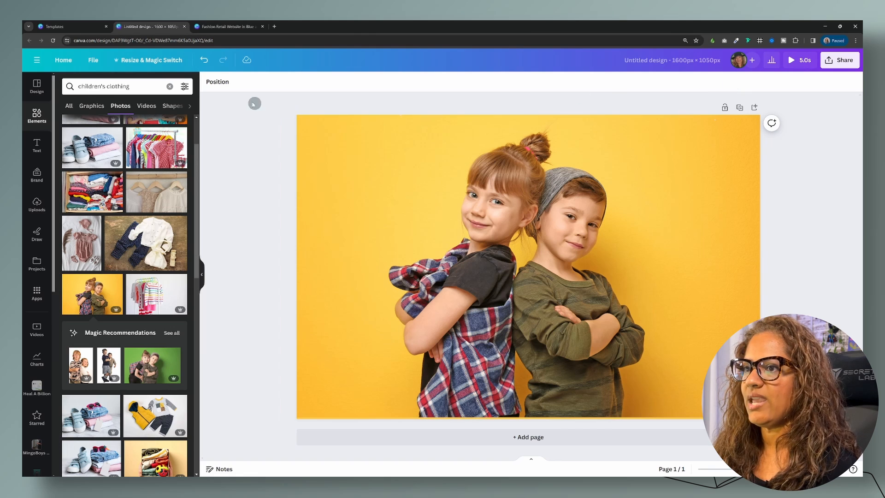
{"action": "left_click", "coordinate": [798, 64]}
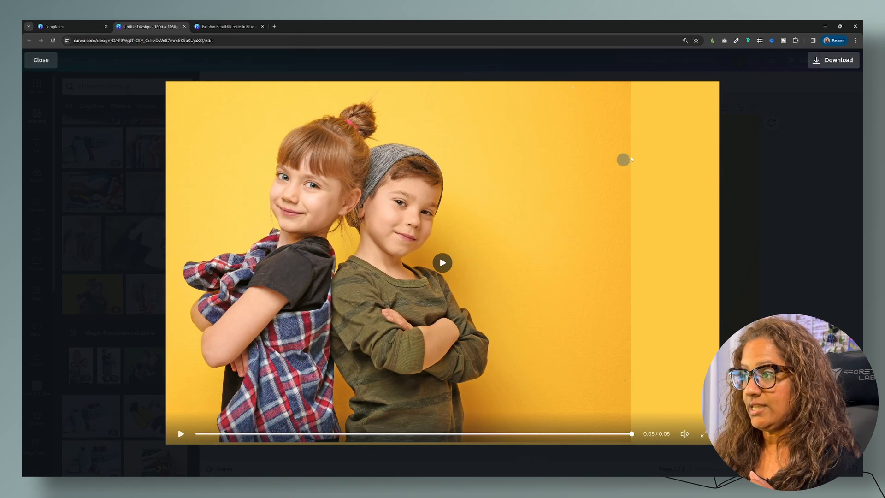
{"action": "left_click", "coordinate": [41, 61]}
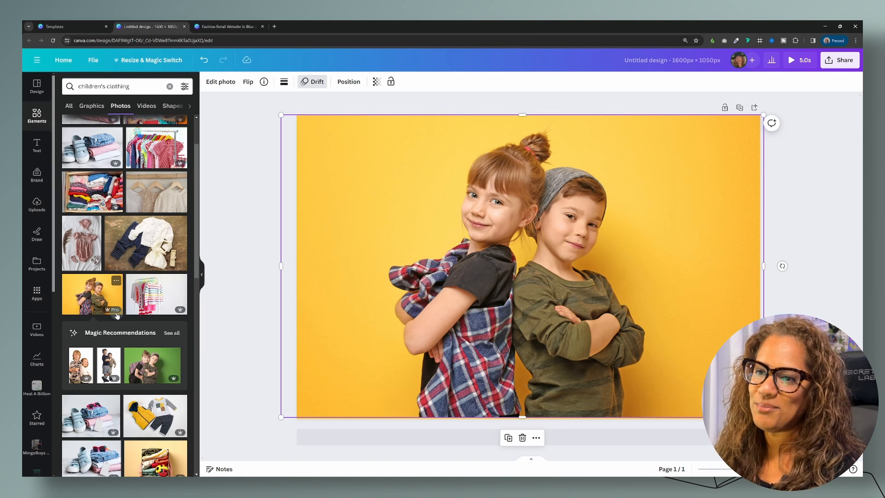
Remove the background from the photo of the two children with BG Remover, then deselect the photo.
{"action": "scroll", "coordinate": [161, 254], "scroll_direction": "down", "scroll_amount": 2}
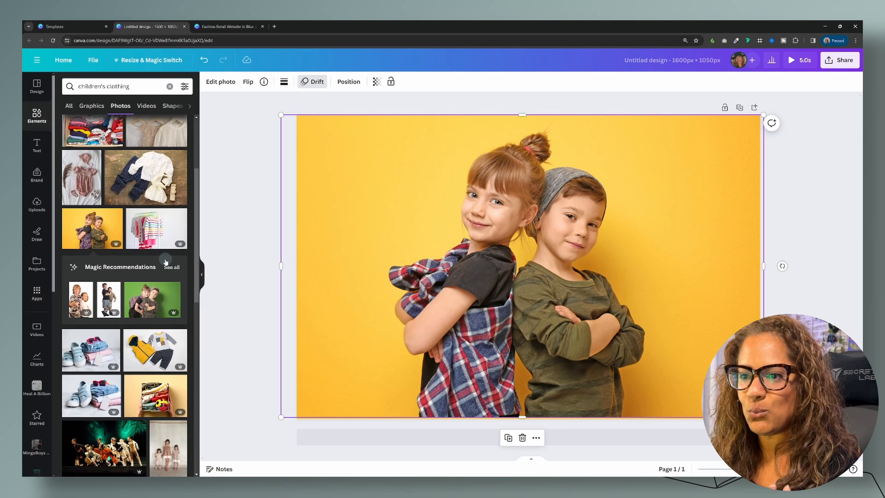
{"action": "scroll", "coordinate": [166, 262], "scroll_direction": "down", "scroll_amount": 4}
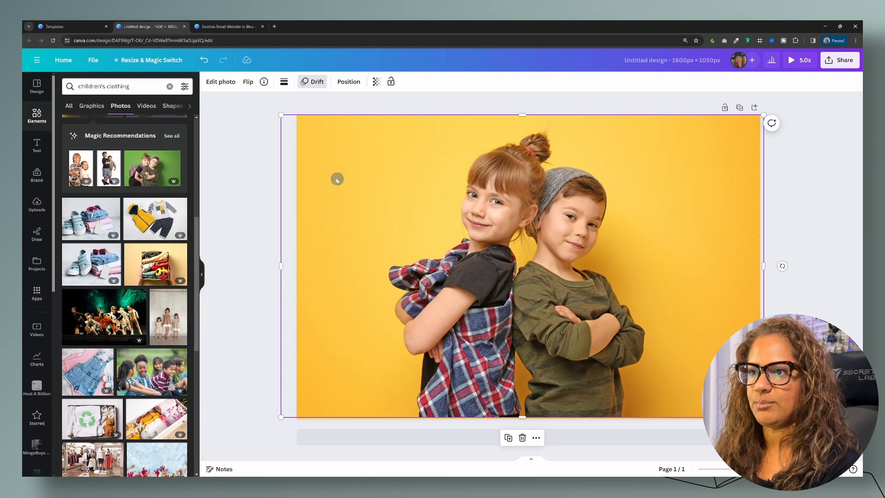
{"action": "left_click", "coordinate": [222, 82]}
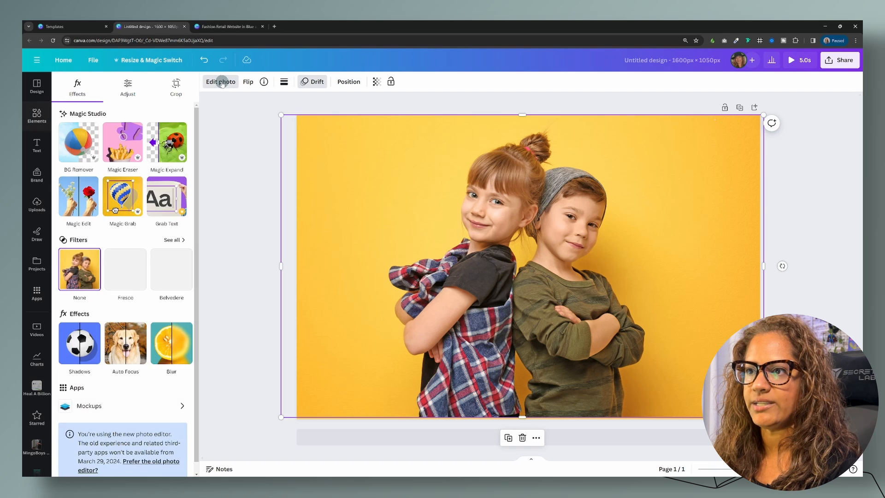
{"action": "left_click", "coordinate": [78, 147]}
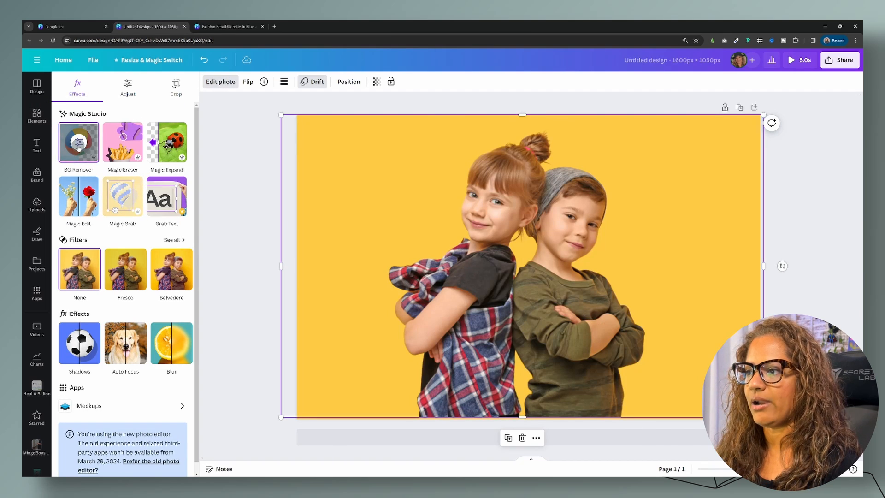
{"action": "left_click", "coordinate": [802, 88]}
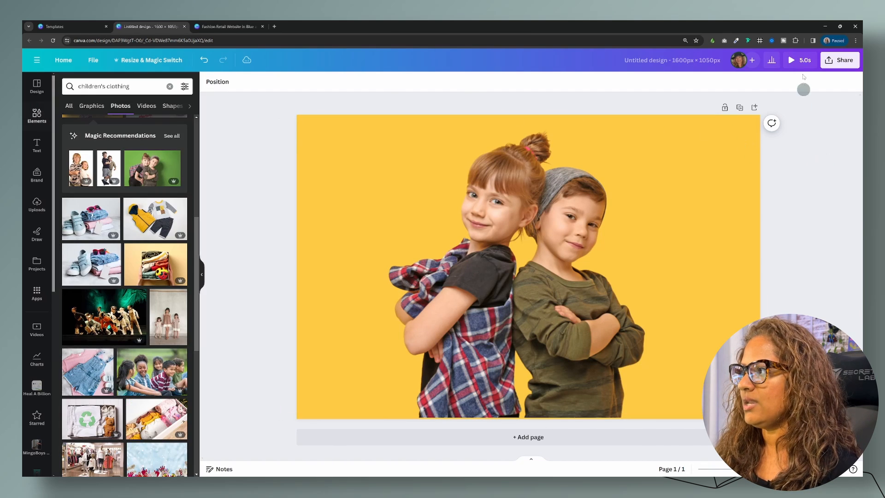
Play the animated cut-out in the preview, return to the editor and shift the photo left past the page edge.
{"action": "left_click", "coordinate": [803, 60]}
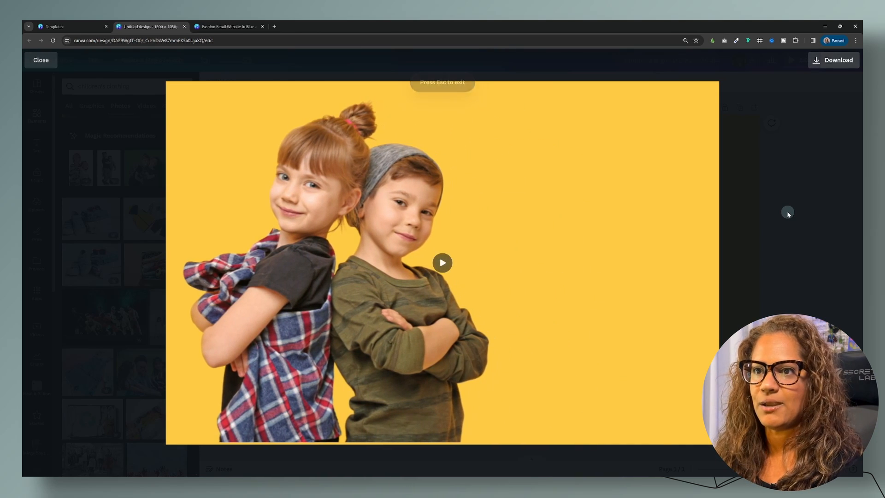
{"action": "key", "text": "Escape"}
{"action": "left_click", "coordinate": [540, 221]}
{"action": "left_click_drag", "start_coordinate": [541, 221], "coordinate": [474, 221]}
Switch to the Fashion Retail Website template, play its animated Home page in the preview and close the preview.
{"action": "left_click", "coordinate": [228, 26]}
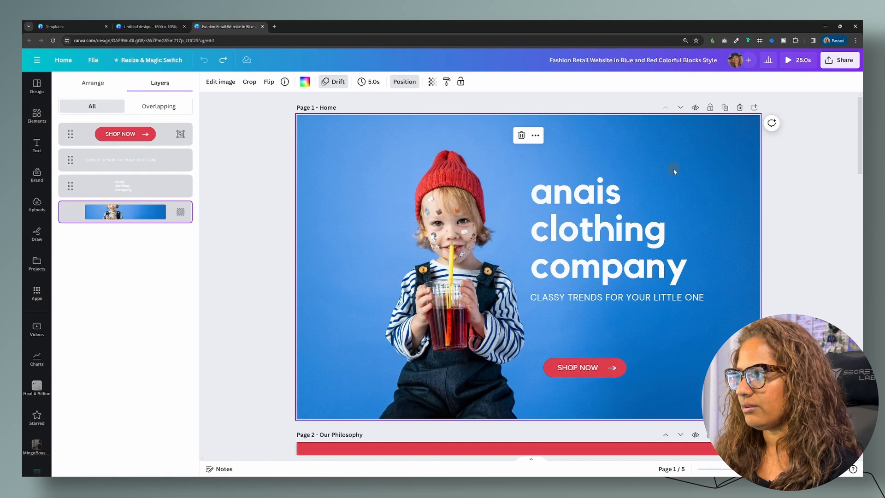
{"action": "left_click", "coordinate": [796, 63]}
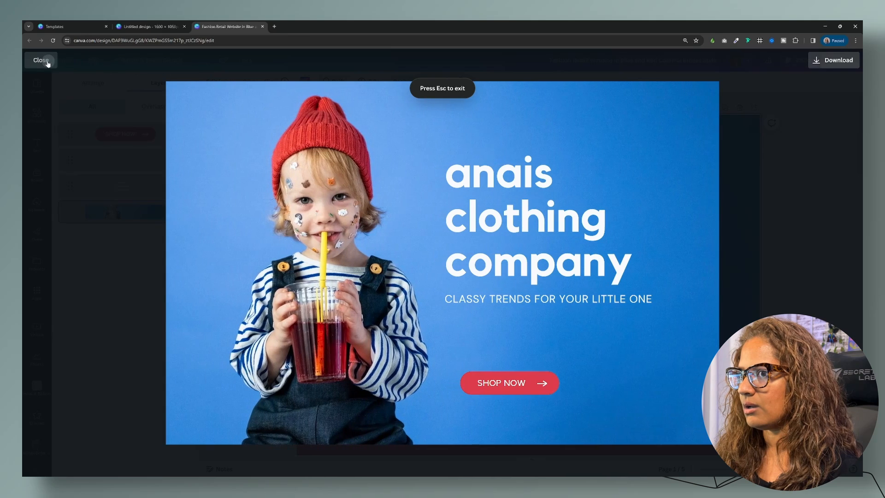
{"action": "left_click", "coordinate": [46, 61]}
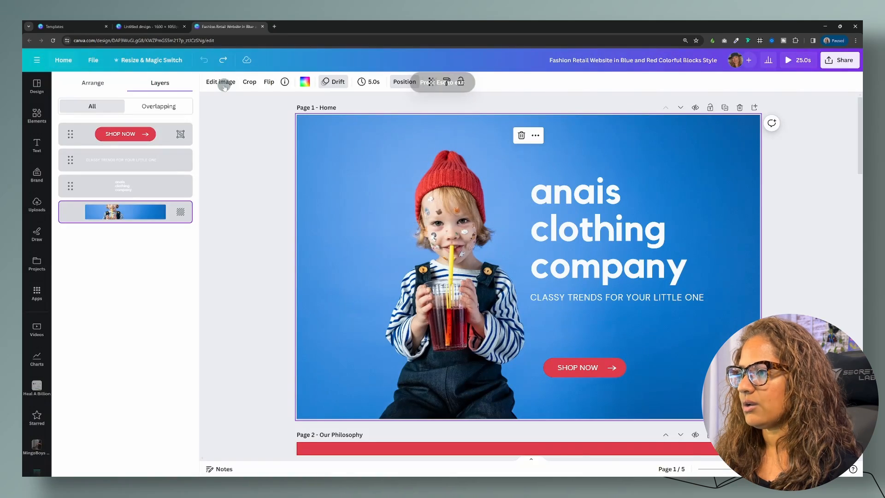
Return to the 1600 × 1050 px design, move the photo right, shrink it from its upper-left corner and preview the animation.
{"action": "left_click", "coordinate": [148, 27]}
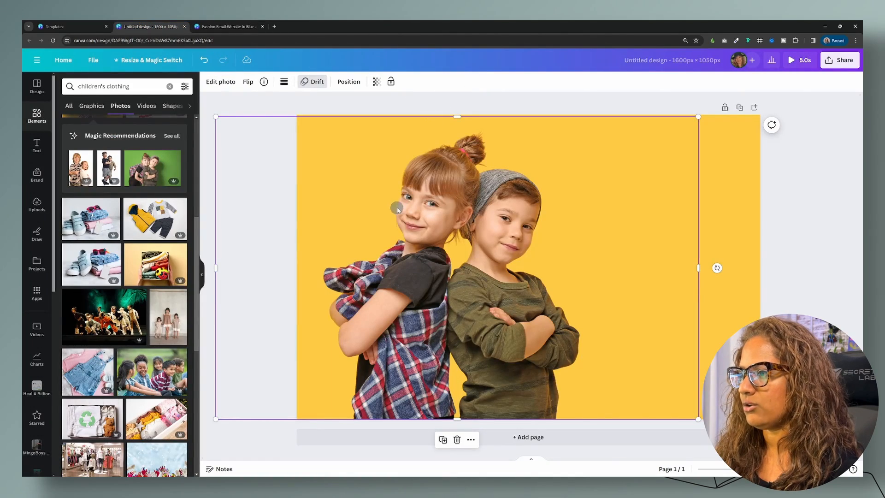
{"action": "left_click_drag", "start_coordinate": [398, 210], "coordinate": [532, 209]}
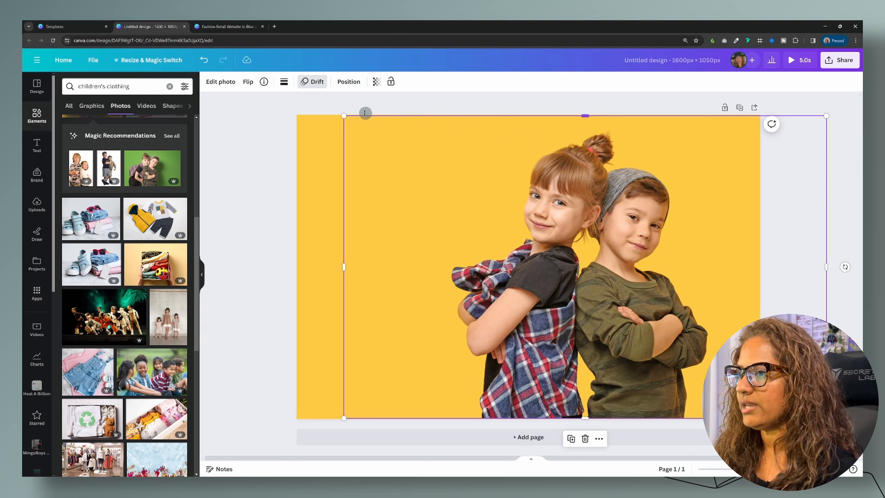
{"action": "left_click_drag", "start_coordinate": [345, 116], "coordinate": [398, 149]}
{"action": "left_click", "coordinate": [797, 61]}
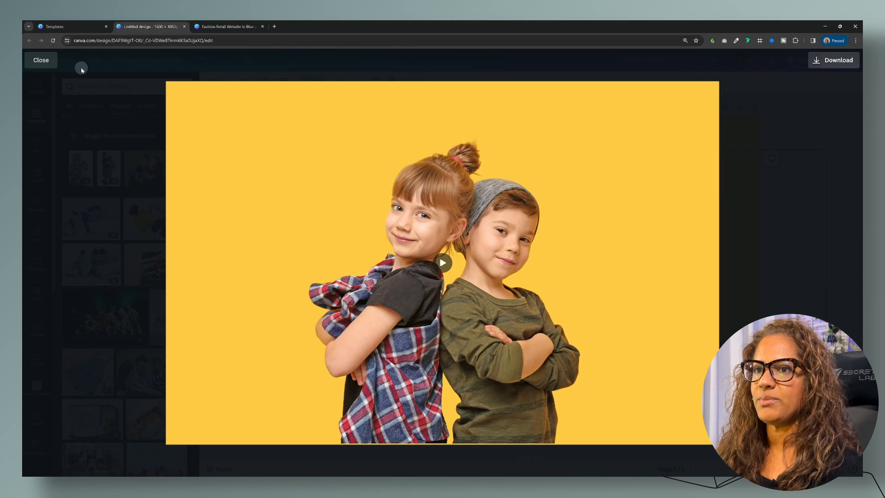
{"action": "left_click", "coordinate": [39, 60]}
Reposition the photo until it is horizontally centred and rests on the page's bottom edge, previewing the animation after each move.
{"action": "left_click_drag", "start_coordinate": [614, 270], "coordinate": [562, 275]}
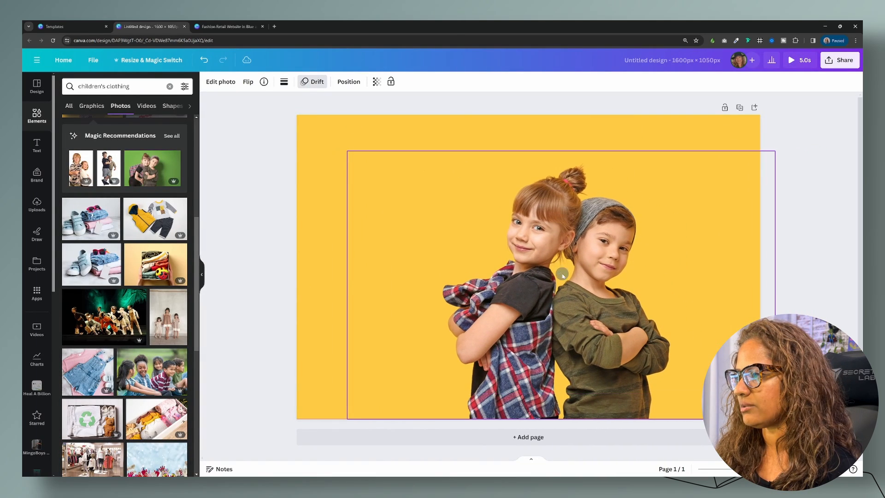
{"action": "left_click", "coordinate": [800, 60]}
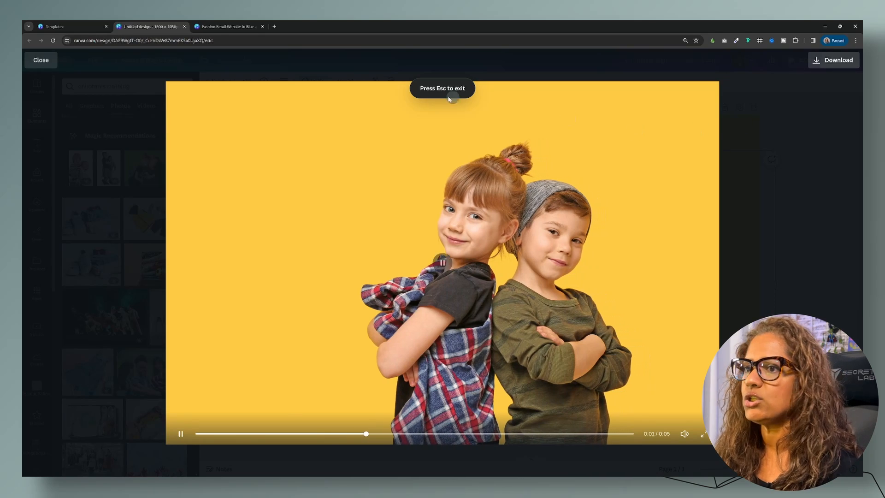
{"action": "left_click", "coordinate": [34, 60]}
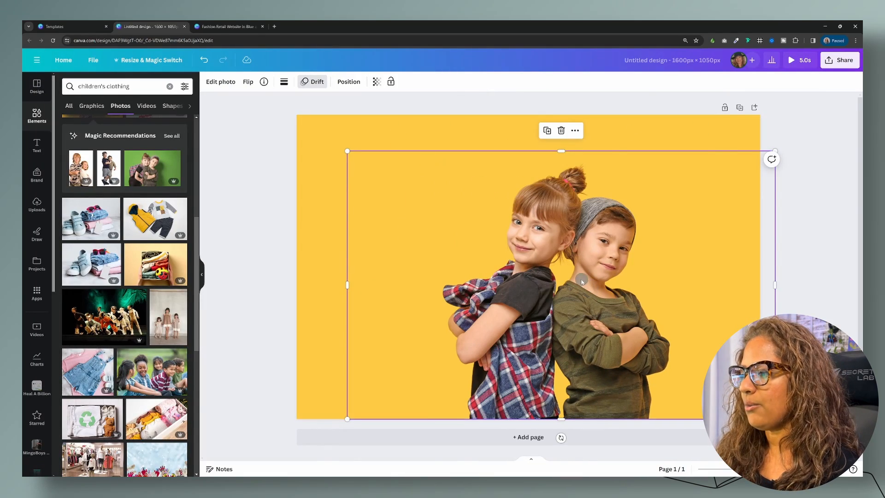
{"action": "left_click", "coordinate": [554, 277]}
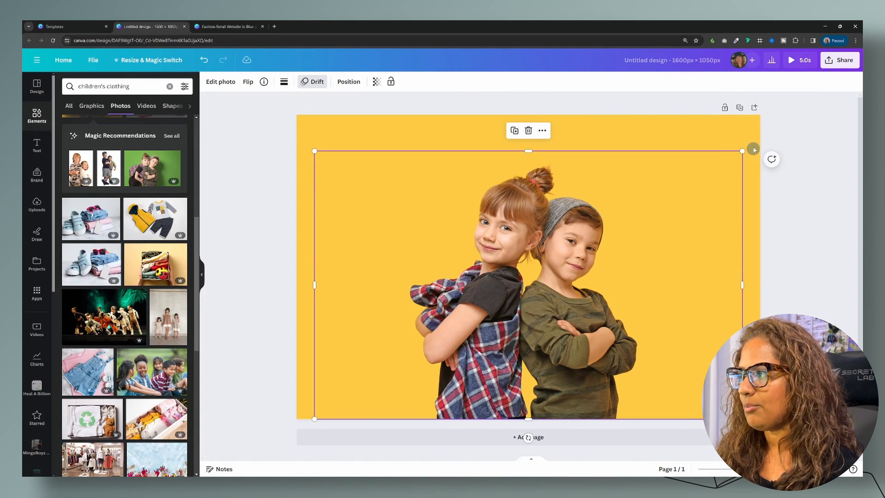
{"action": "left_click", "coordinate": [800, 60]}
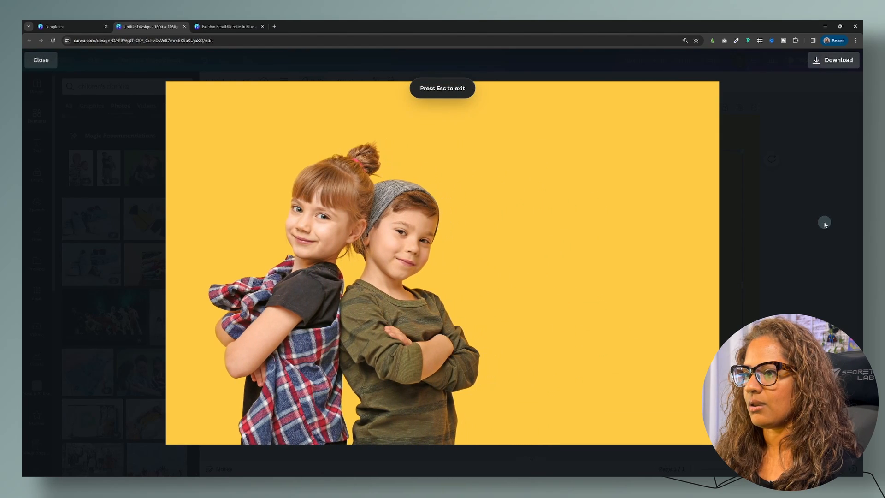
{"action": "left_click", "coordinate": [49, 65]}
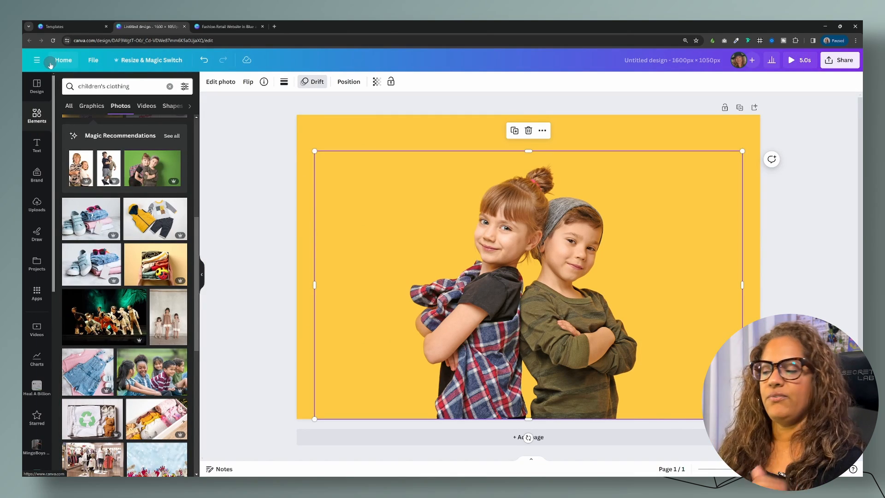
Check the design's download options with the MP4 Video file type and close them without downloading.
{"action": "left_click", "coordinate": [731, 128]}
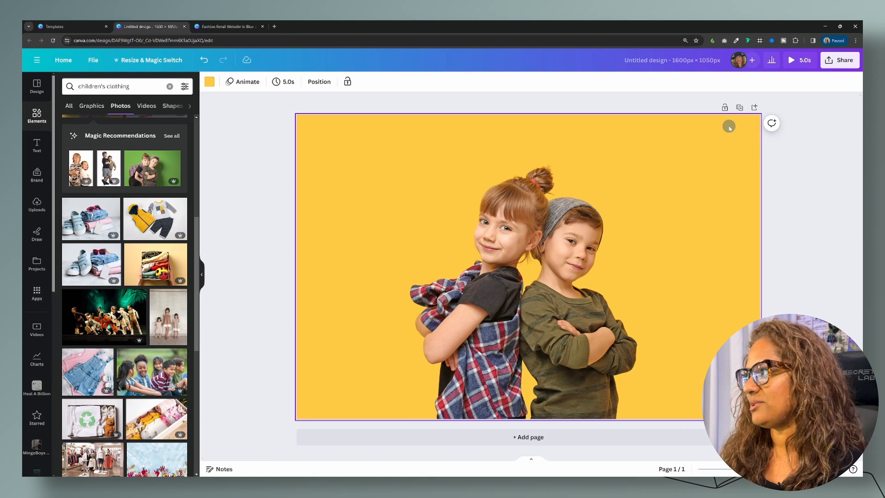
{"action": "left_click", "coordinate": [838, 67]}
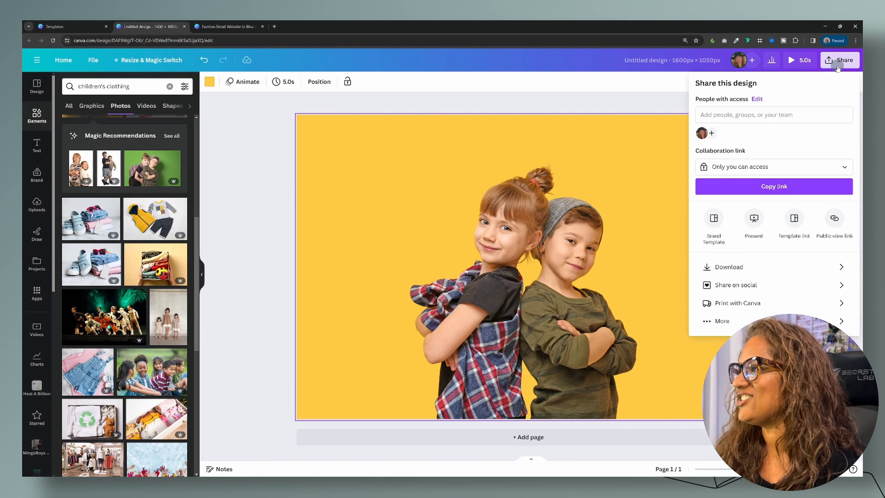
{"action": "left_click", "coordinate": [737, 268]}
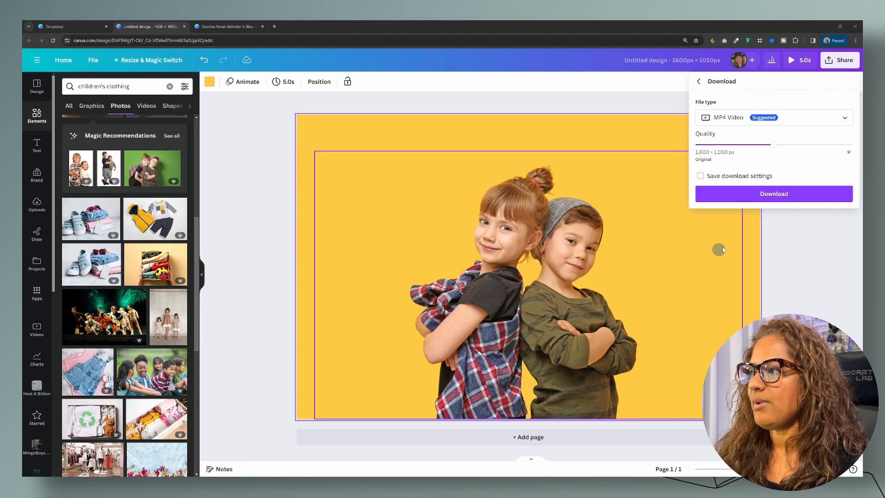
{"action": "left_click", "coordinate": [540, 142]}
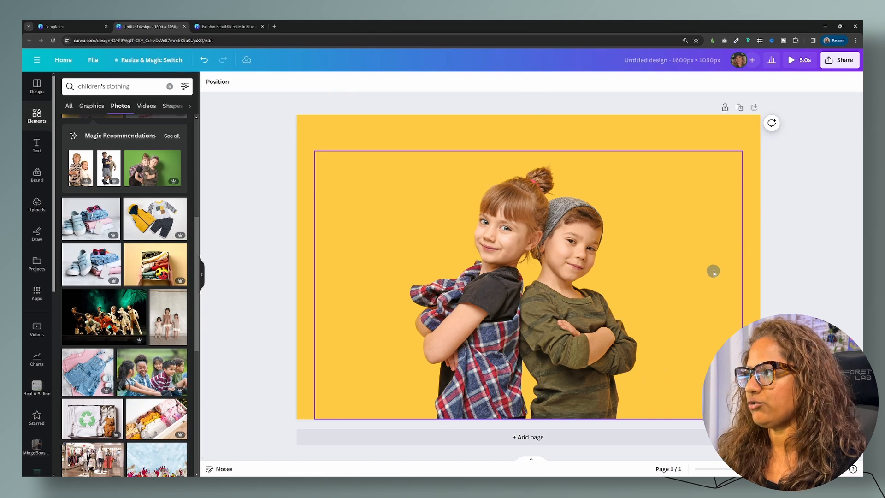
Play the finished photo animation in the preview, return to the editor and select the page background.
{"action": "left_click", "coordinate": [796, 64]}
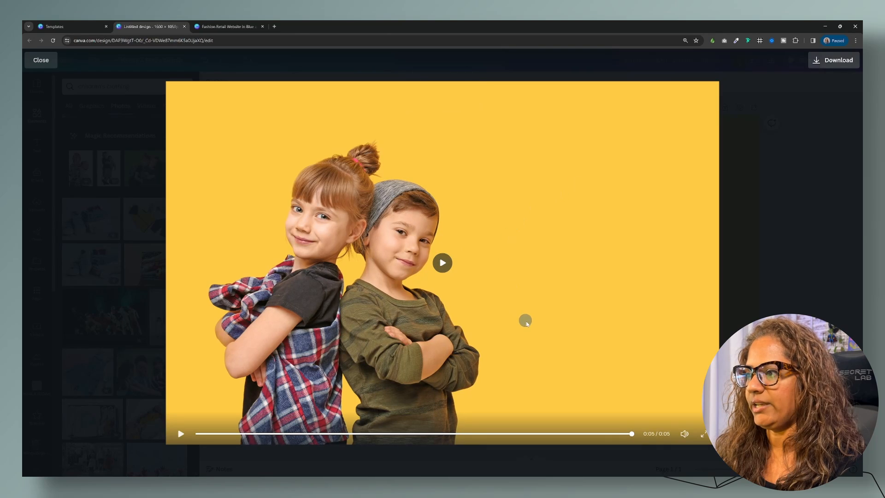
{"action": "left_click", "coordinate": [54, 62]}
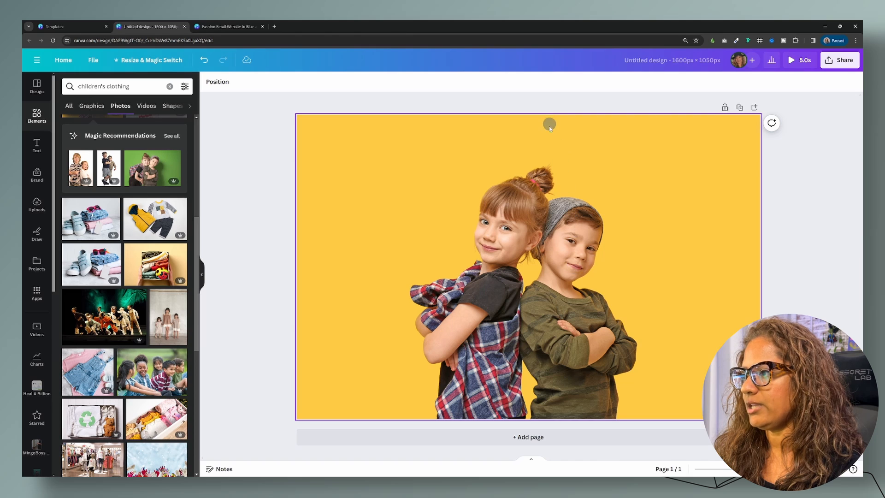
{"action": "left_click", "coordinate": [752, 251]}
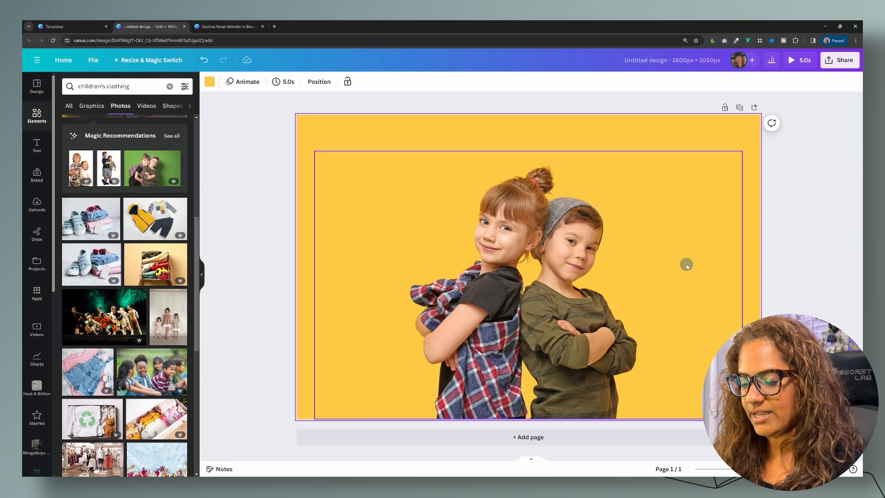
Add a text box and enlarge it to font size 58 across the upper part of the page, over the children's heads.
{"action": "key", "text": "t"}
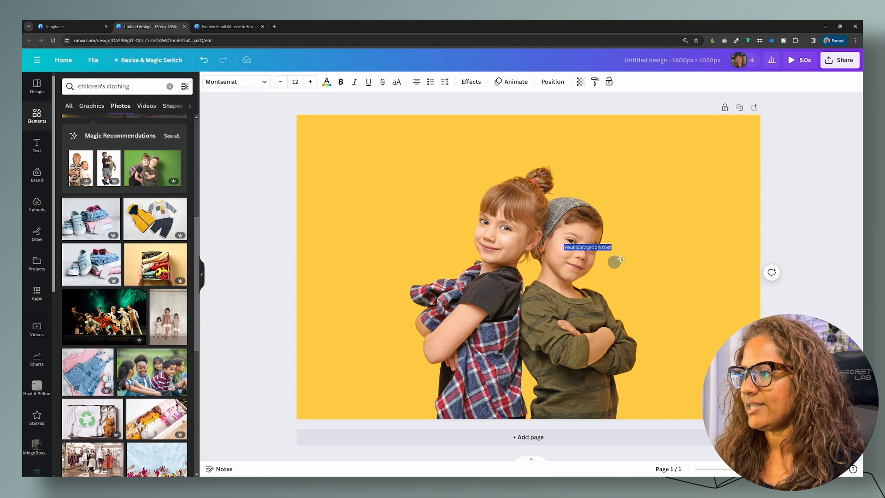
{"action": "left_click_drag", "start_coordinate": [621, 260], "coordinate": [461, 173]}
{"action": "left_click", "coordinate": [642, 196]}
{"action": "left_click", "coordinate": [651, 204]}
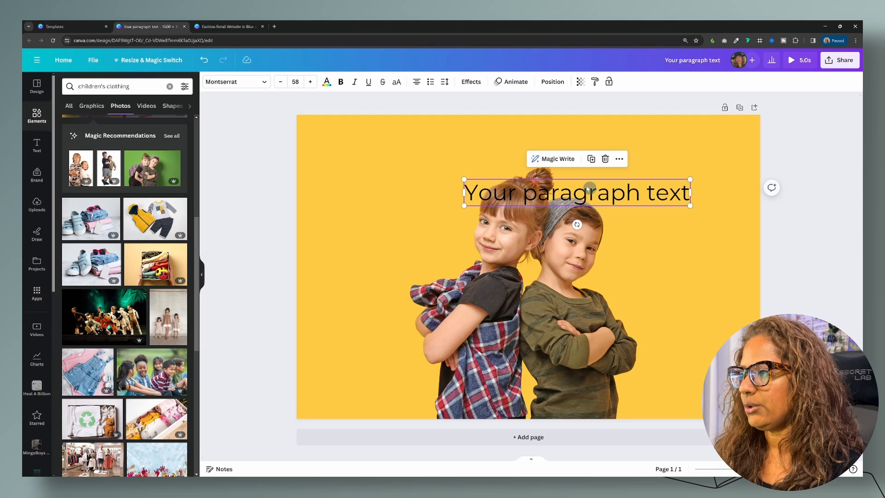
Replace the placeholder text with the template's tagline, "Classy trends for your little one".
{"action": "left_click", "coordinate": [245, 27]}
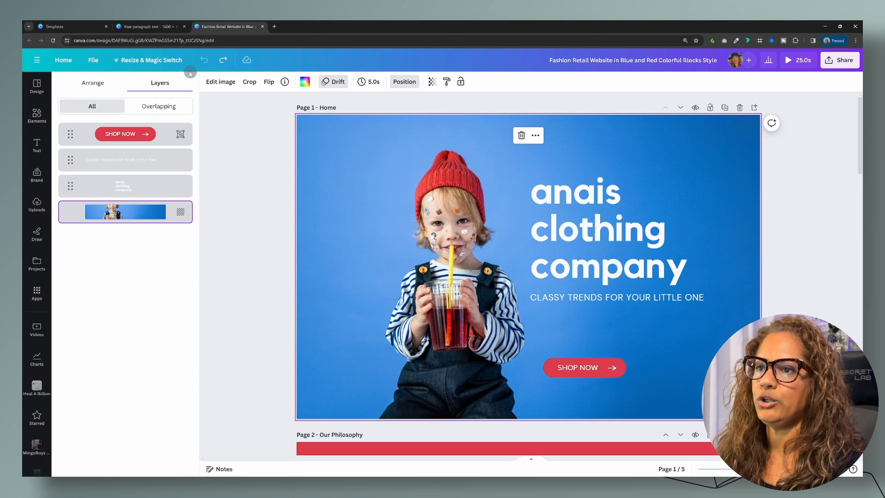
{"action": "left_click", "coordinate": [575, 300]}
{"action": "double_click", "coordinate": [575, 298]}
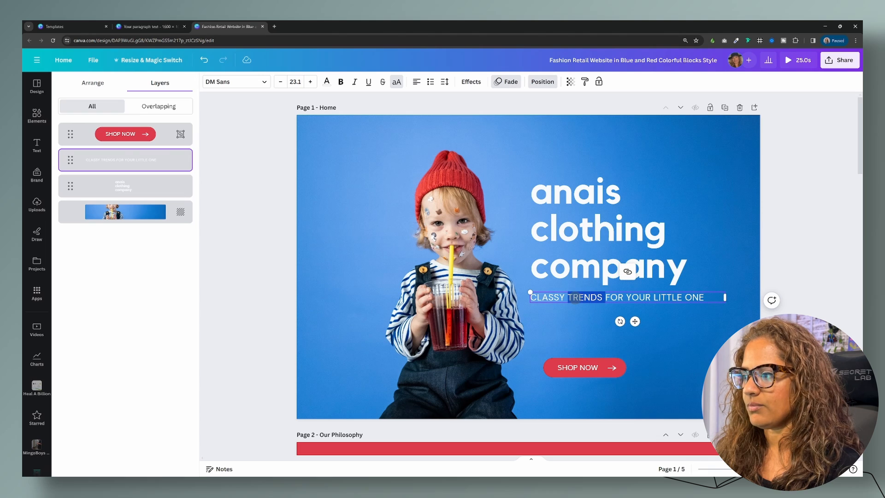
{"action": "triple_click", "coordinate": [576, 299]}
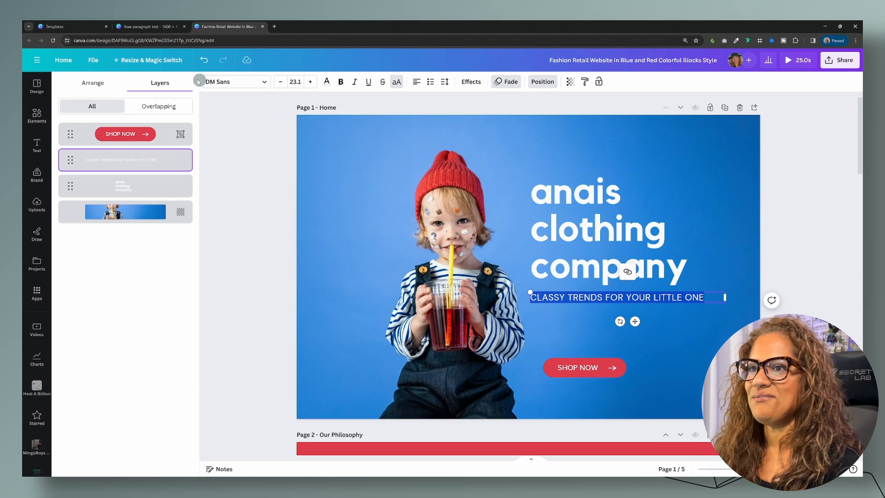
{"action": "left_click", "coordinate": [143, 26]}
{"action": "triple_click", "coordinate": [537, 184]}
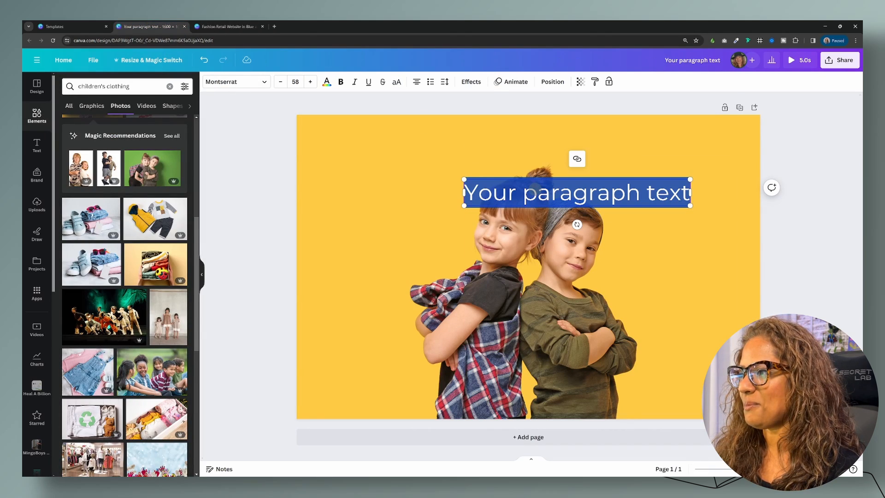
{"action": "type", "text": "Classy trends for your little one"}
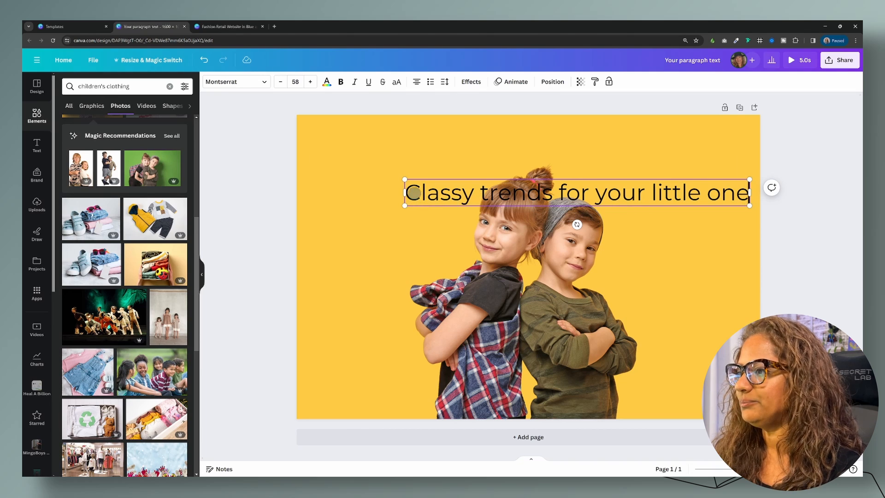
Scale the tagline down to font size 34.5, about 708 × 54 px, and move it down beside the boy's shoulder.
{"action": "left_click_drag", "start_coordinate": [405, 179], "coordinate": [545, 196]}
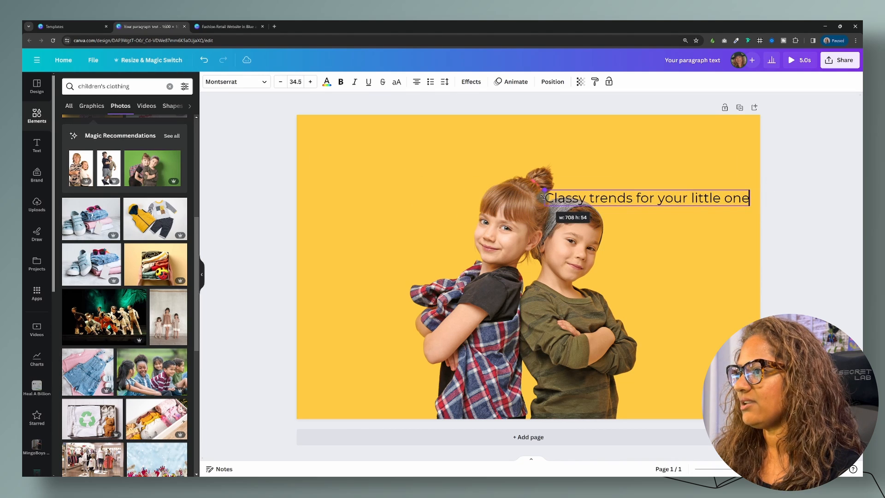
{"action": "left_click_drag", "start_coordinate": [663, 223], "coordinate": [654, 316]}
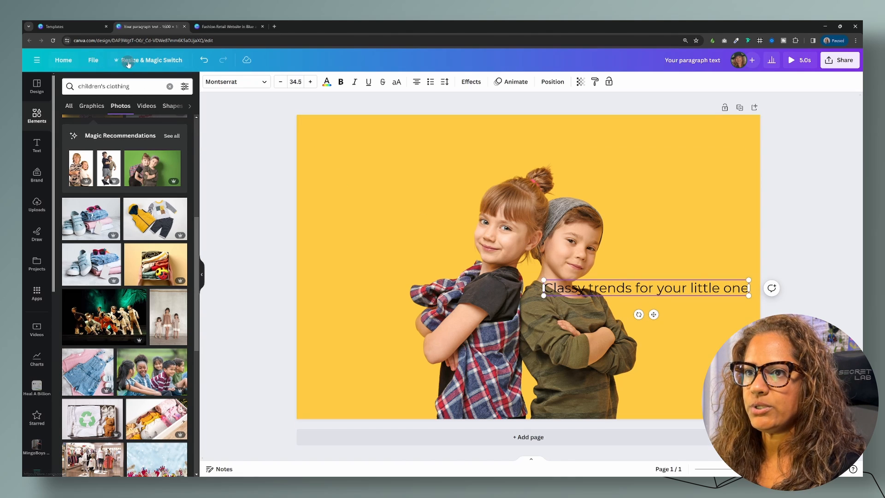
Add custom guides to the page with 2 columns, a 26.7 px gap and no margins or rows.
{"action": "left_click", "coordinate": [95, 63]}
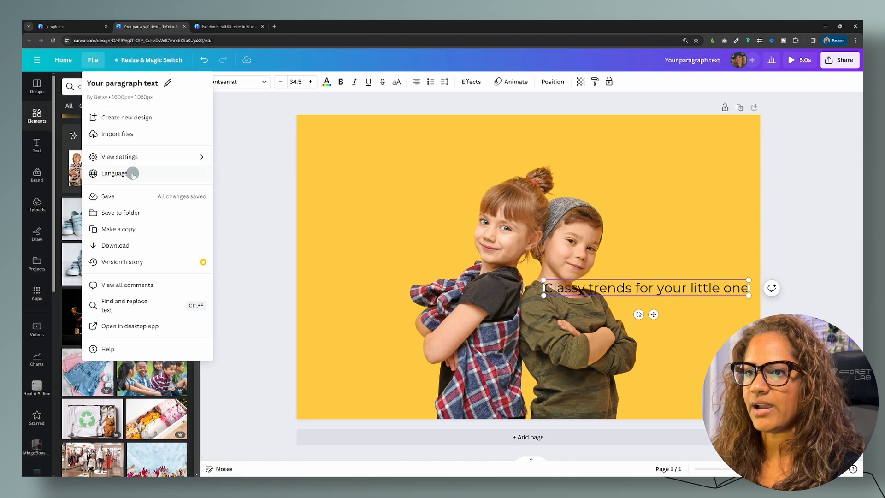
{"action": "left_click", "coordinate": [124, 156]}
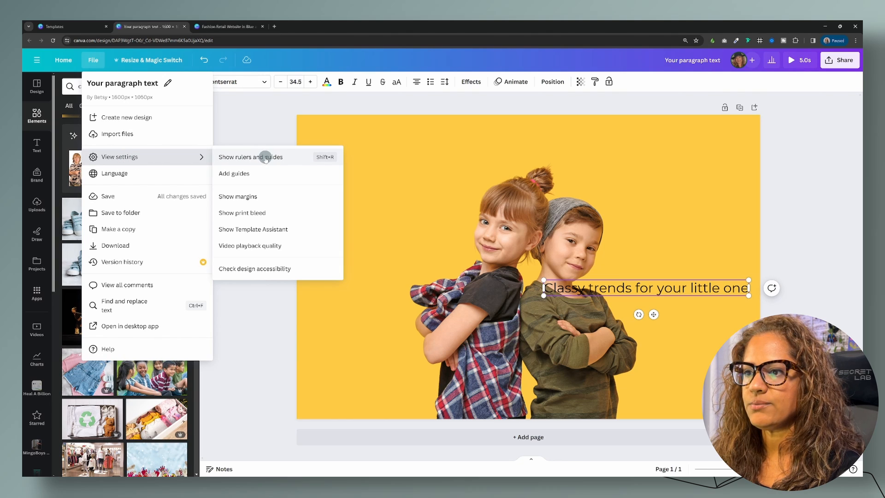
{"action": "left_click", "coordinate": [240, 178]}
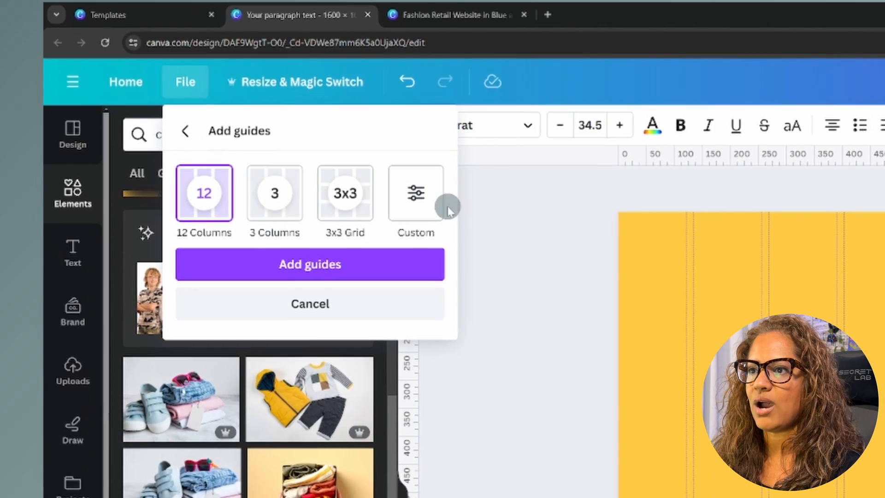
{"action": "left_click", "coordinate": [428, 197]}
{"action": "left_click", "coordinate": [222, 281]}
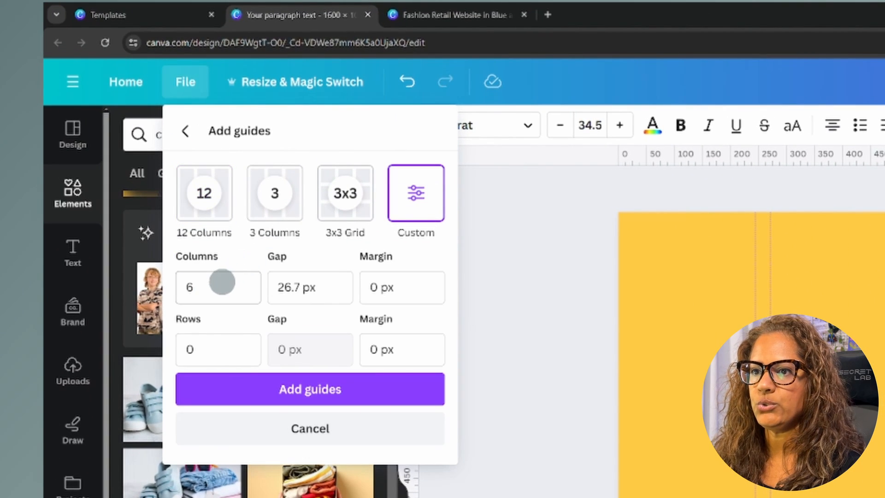
{"action": "key", "text": "BackSpace"}
{"action": "type", "text": "2"}
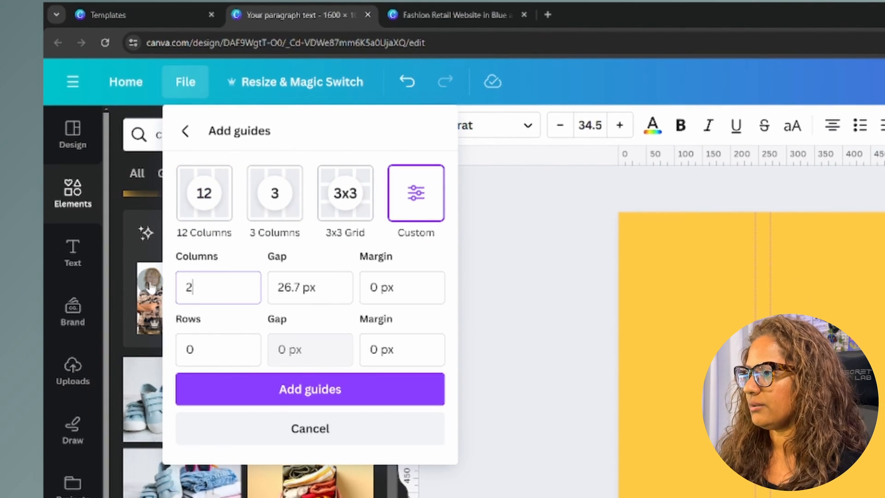
{"action": "left_click", "coordinate": [356, 395]}
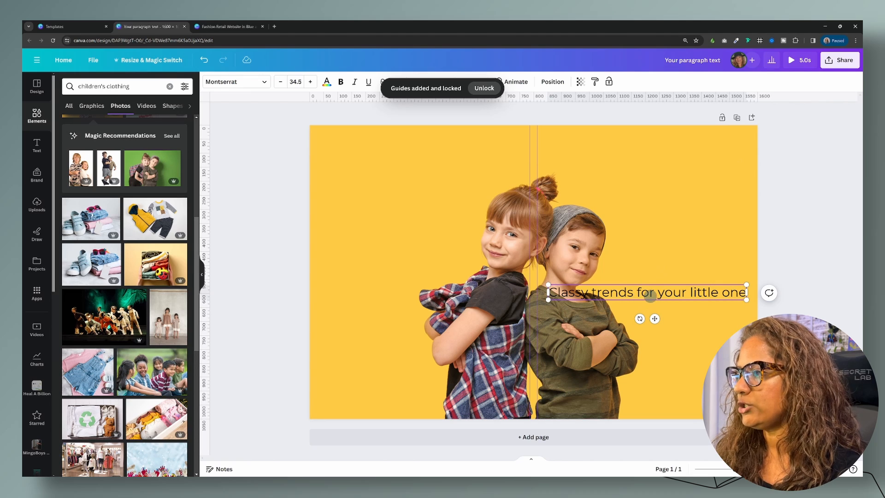
Scale the tagline down to font size 30.5 and align its start with the right-hand centre guide at the boy's chin height.
{"action": "left_click_drag", "start_coordinate": [650, 293], "coordinate": [655, 234]}
{"action": "left_click_drag", "start_coordinate": [655, 319], "coordinate": [643, 258]}
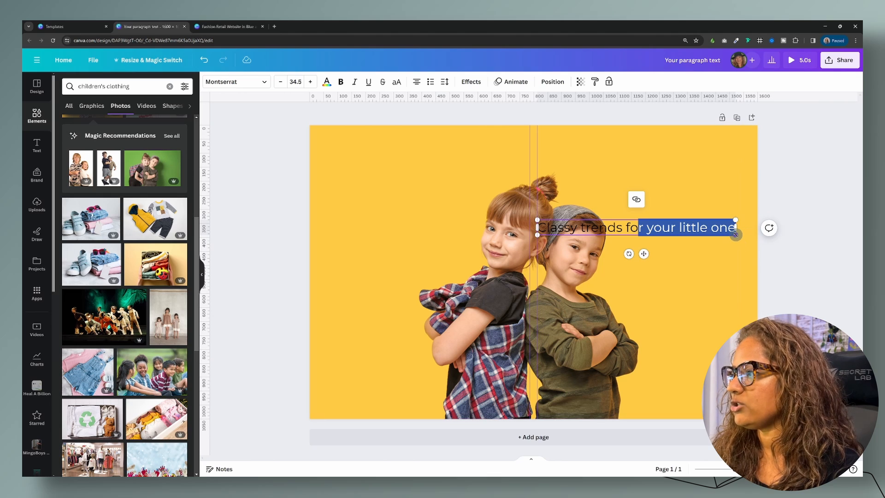
{"action": "left_click_drag", "start_coordinate": [736, 234], "coordinate": [714, 228]}
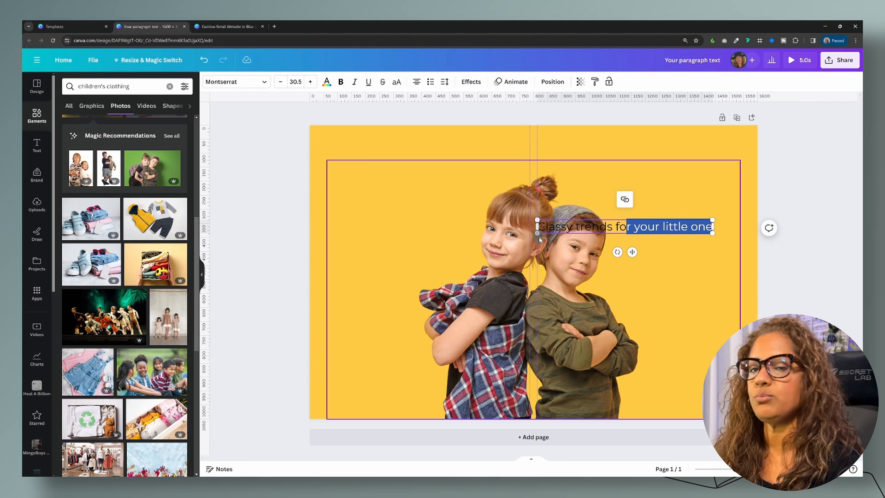
{"action": "left_click_drag", "start_coordinate": [631, 250], "coordinate": [632, 308]}
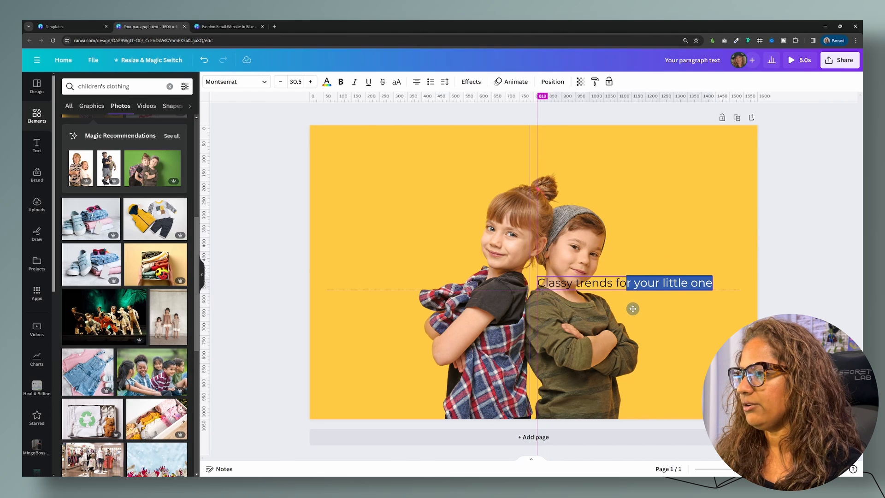
{"action": "left_click", "coordinate": [779, 190]}
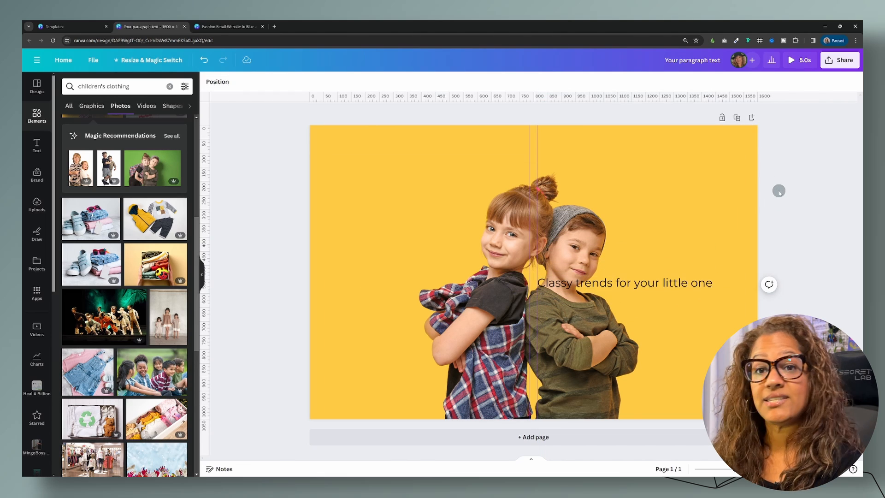
Shift the children's photo left until the boy clears the tagline, previewing the page before and after the move.
{"action": "left_click", "coordinate": [797, 60]}
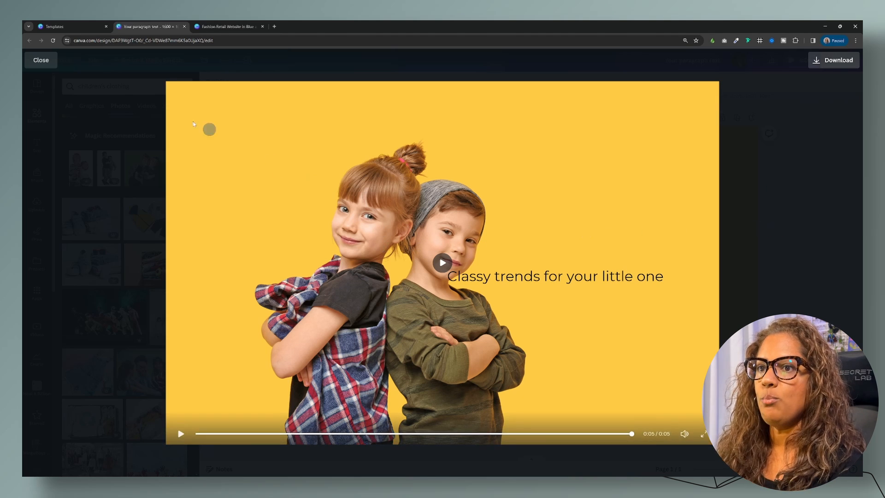
{"action": "left_click", "coordinate": [46, 61]}
{"action": "left_click_drag", "start_coordinate": [480, 291], "coordinate": [402, 292]}
{"action": "left_click", "coordinate": [800, 61]}
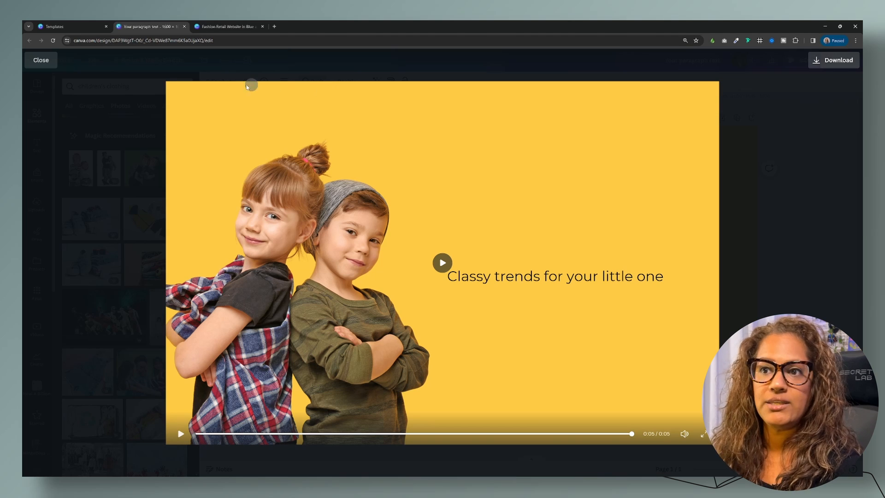
{"action": "left_click", "coordinate": [41, 60]}
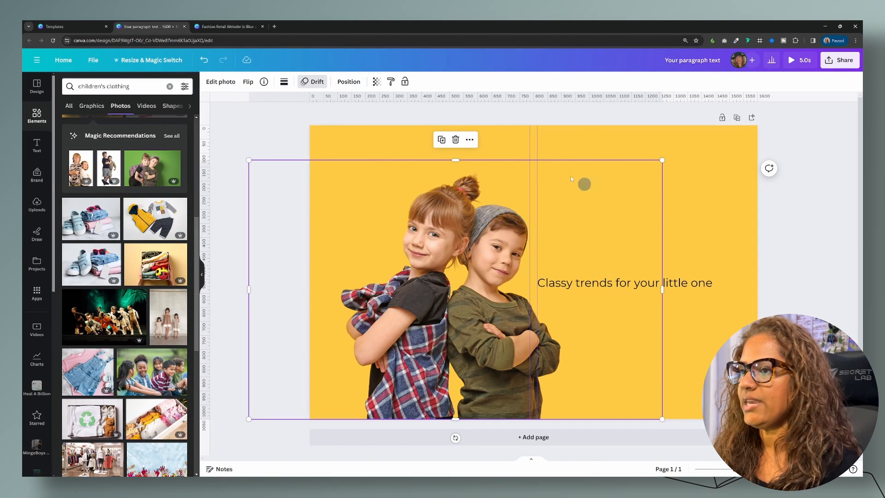
Change the tagline's text color to white.
{"action": "left_click", "coordinate": [687, 284]}
{"action": "left_click", "coordinate": [326, 82]}
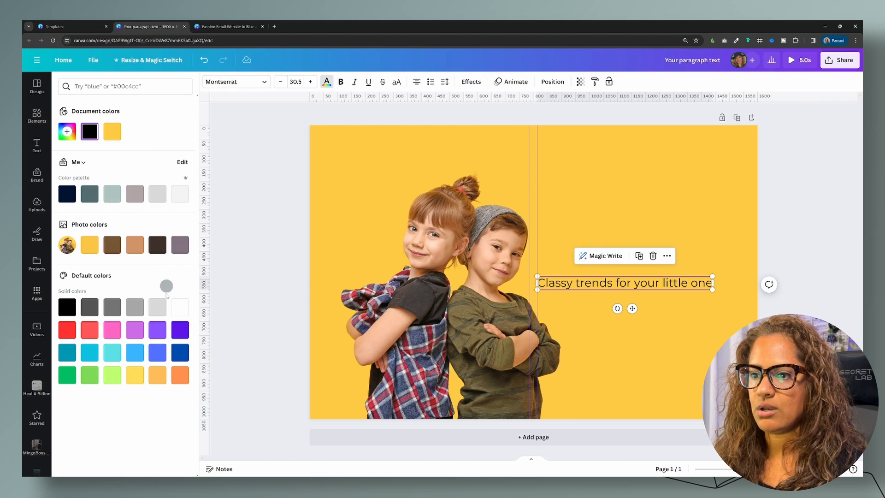
{"action": "left_click", "coordinate": [180, 307]}
Browse the popular fonts and set the tagline in Oswald.
{"action": "left_click", "coordinate": [234, 82]}
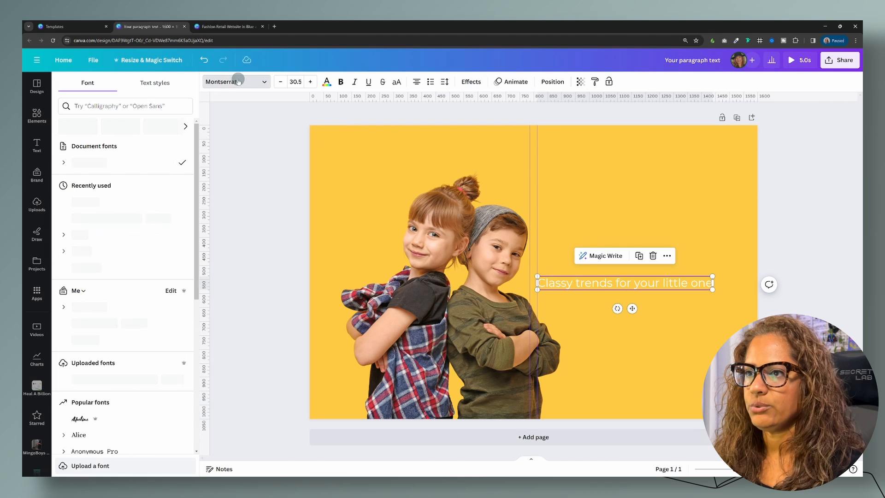
{"action": "scroll", "coordinate": [127, 273], "scroll_direction": "down", "scroll_amount": 5}
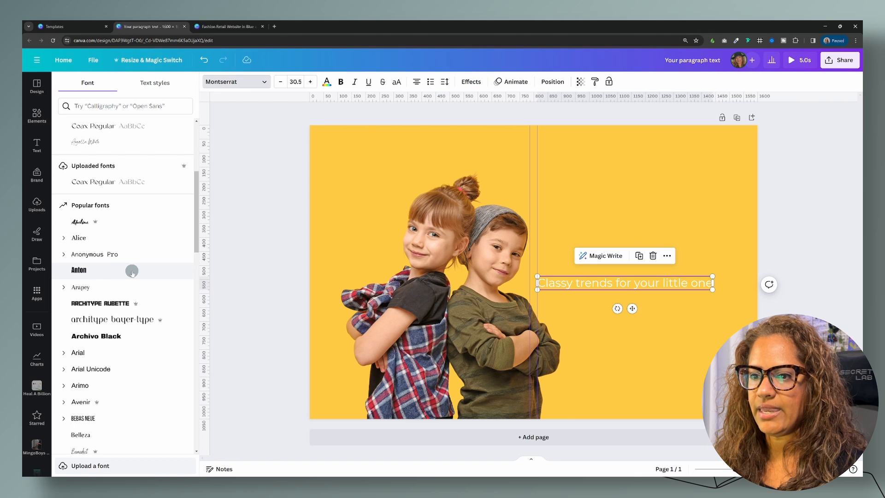
{"action": "scroll", "coordinate": [131, 272], "scroll_direction": "down", "scroll_amount": 3}
{"action": "scroll", "coordinate": [131, 272], "scroll_direction": "down", "scroll_amount": 2}
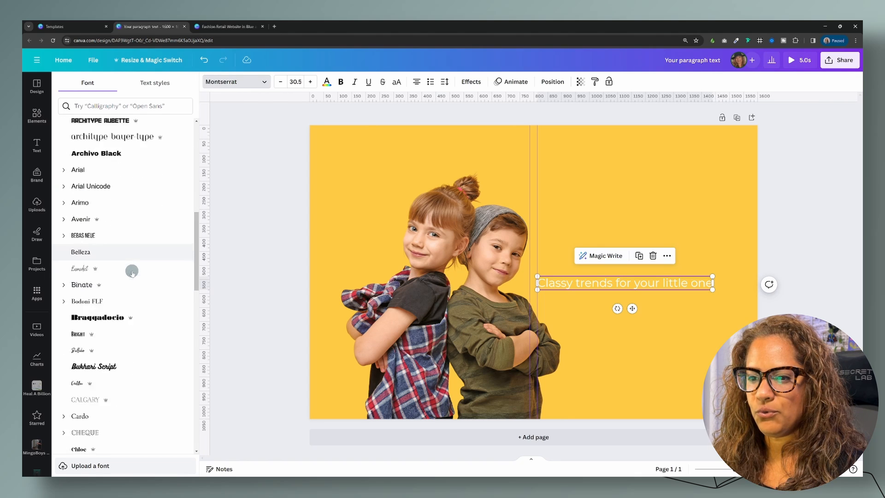
{"action": "scroll", "coordinate": [132, 273], "scroll_direction": "down", "scroll_amount": 2}
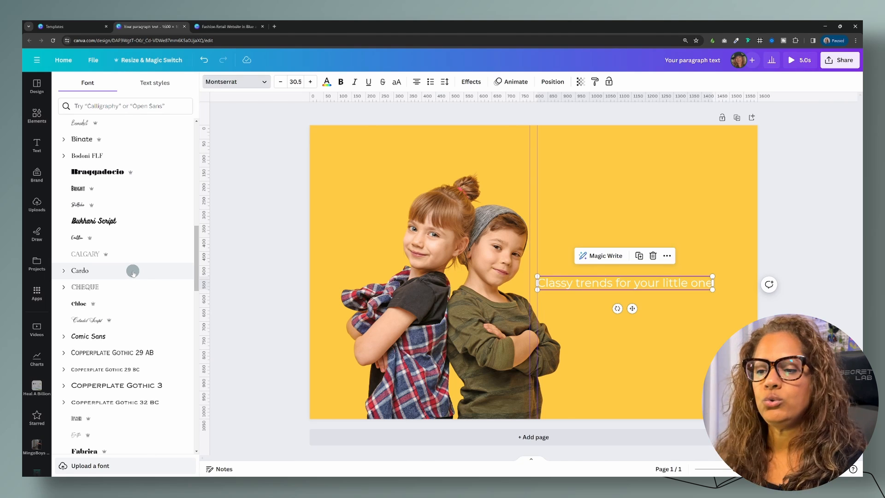
{"action": "scroll", "coordinate": [132, 272], "scroll_direction": "down", "scroll_amount": 2}
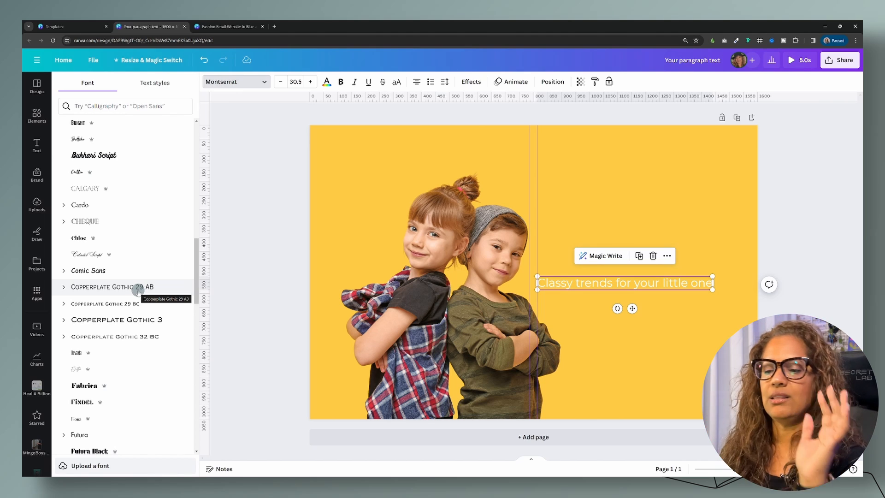
{"action": "scroll", "coordinate": [141, 290], "scroll_direction": "down", "scroll_amount": 2}
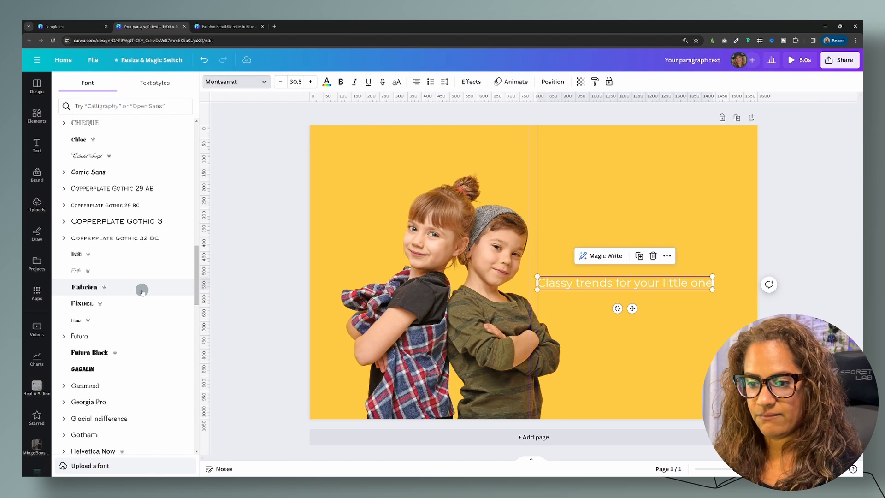
{"action": "scroll", "coordinate": [142, 291], "scroll_direction": "down", "scroll_amount": 2}
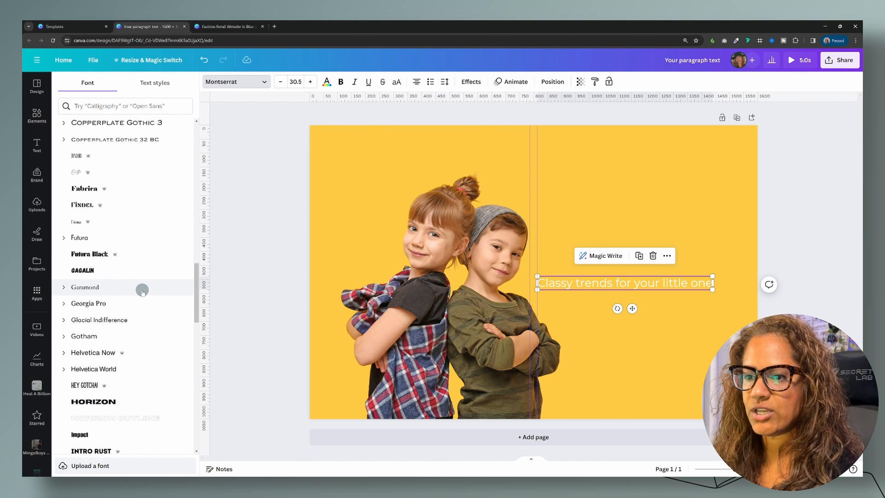
{"action": "scroll", "coordinate": [142, 291], "scroll_direction": "down", "scroll_amount": 1}
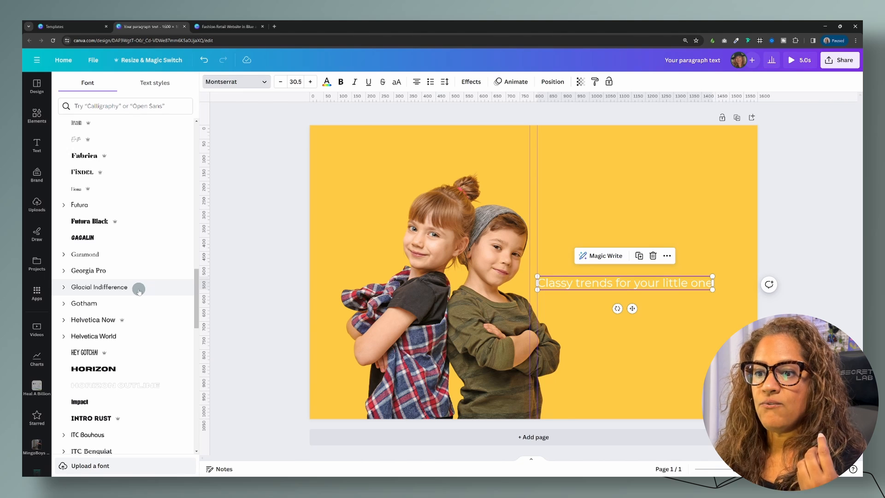
{"action": "scroll", "coordinate": [139, 290], "scroll_direction": "down", "scroll_amount": 3}
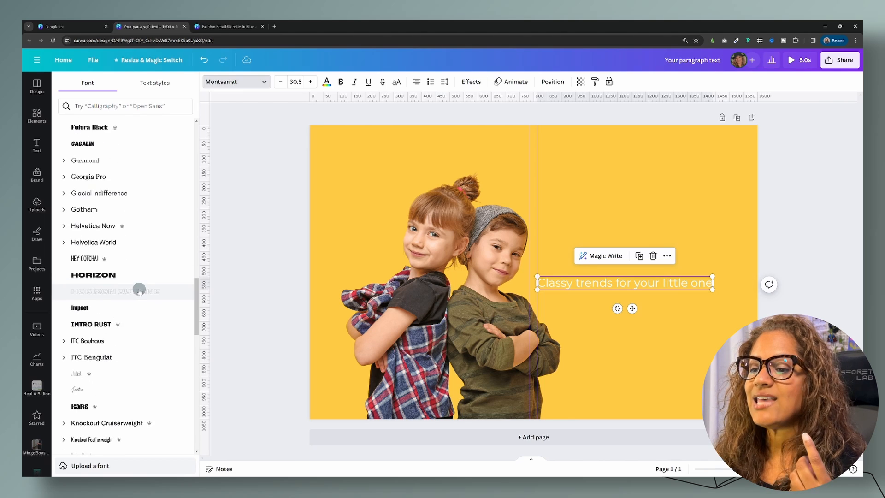
{"action": "scroll", "coordinate": [139, 291], "scroll_direction": "down", "scroll_amount": 2}
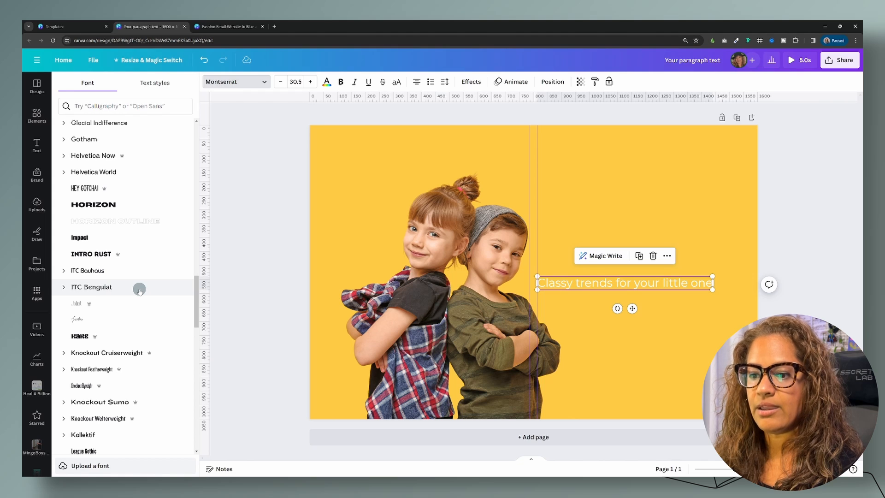
{"action": "scroll", "coordinate": [139, 291], "scroll_direction": "down", "scroll_amount": 4}
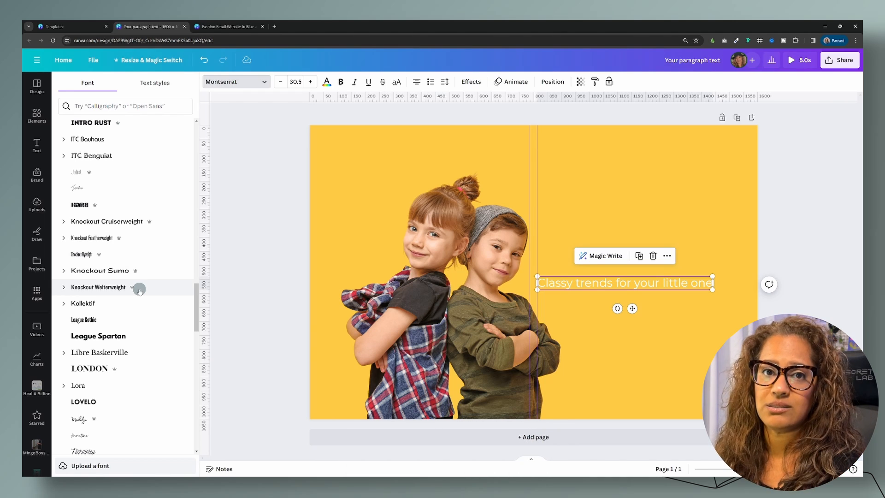
{"action": "scroll", "coordinate": [140, 290], "scroll_direction": "down", "scroll_amount": 6}
{"action": "left_click", "coordinate": [119, 353]}
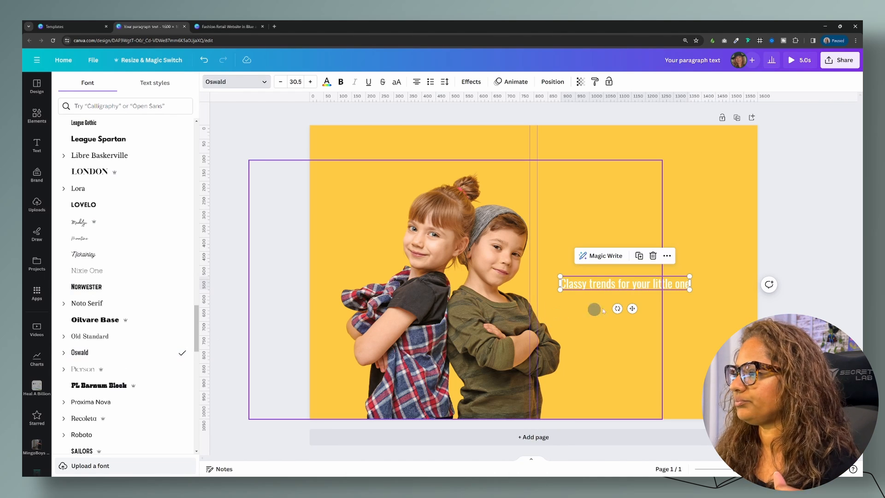
Enlarge the tagline to font size 42.4 and realign its start with the right-hand centre guide at the page's mid-height.
{"action": "left_click_drag", "start_coordinate": [690, 290], "coordinate": [740, 295]}
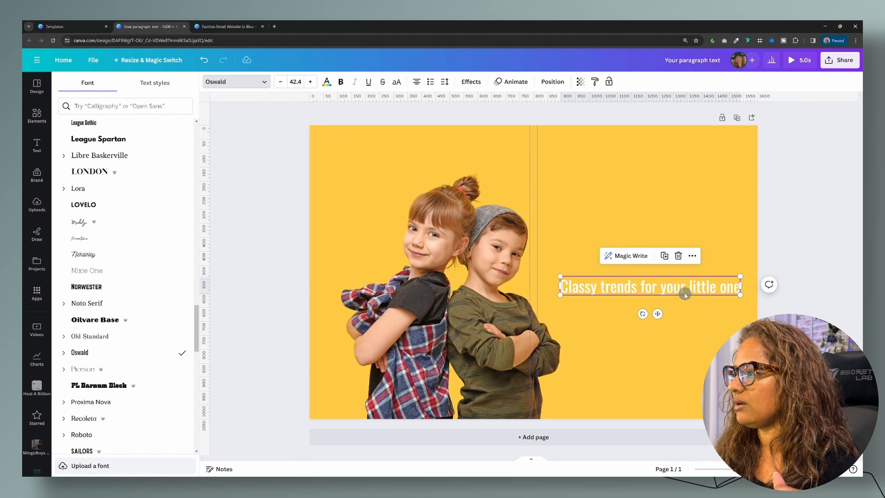
{"action": "left_click_drag", "start_coordinate": [658, 314], "coordinate": [637, 303]}
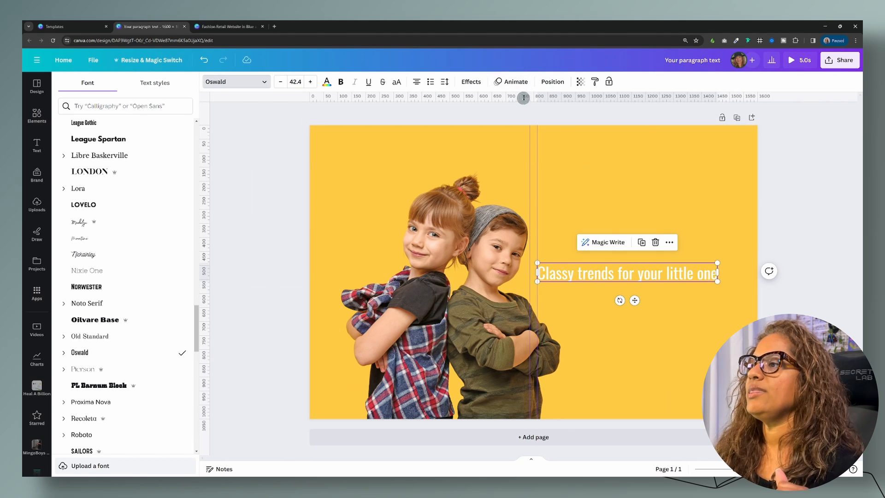
Try the Lift text effect on the tagline at intensity 100, then at 46.
{"action": "left_click", "coordinate": [469, 83]}
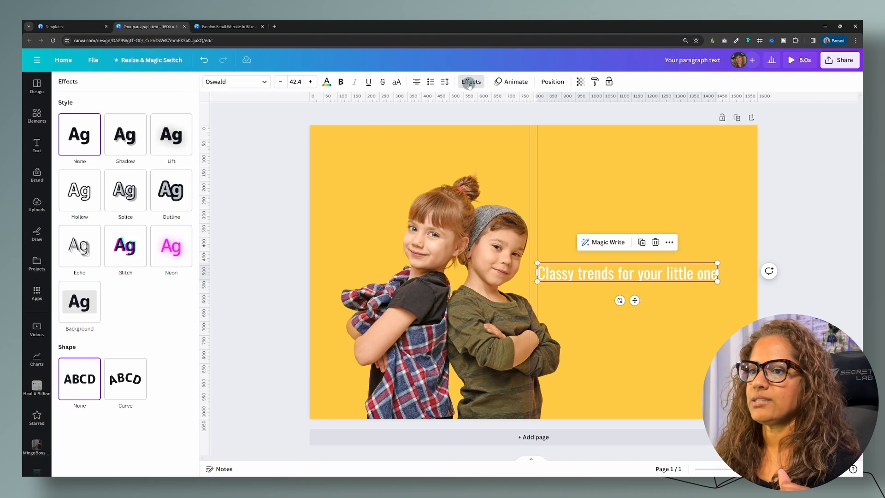
{"action": "left_click", "coordinate": [171, 137]}
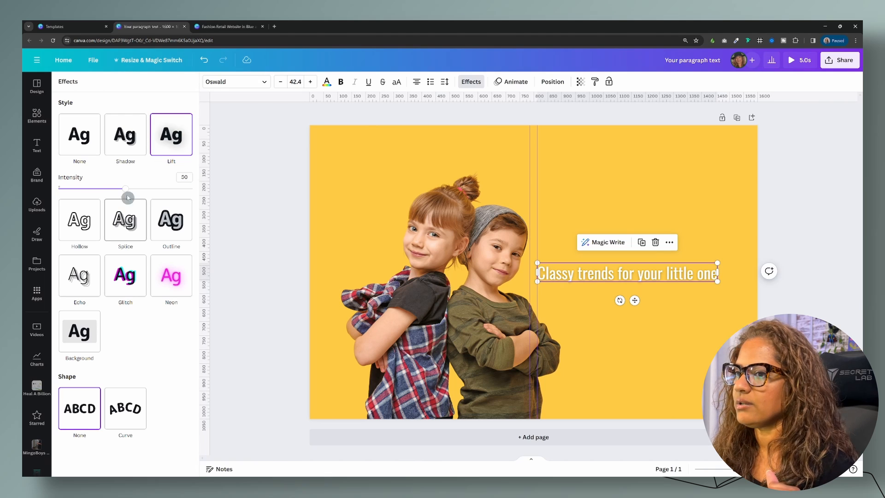
{"action": "left_click_drag", "start_coordinate": [126, 189], "coordinate": [194, 189]}
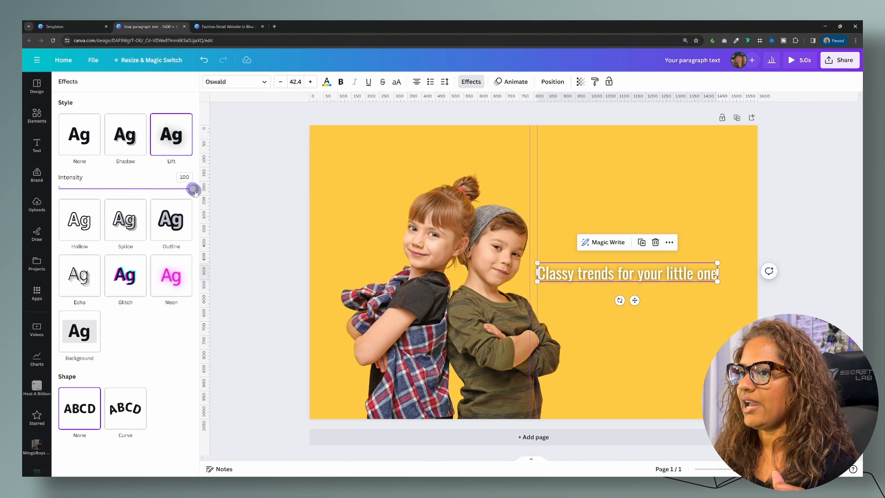
{"action": "left_click_drag", "start_coordinate": [195, 192], "coordinate": [120, 193]}
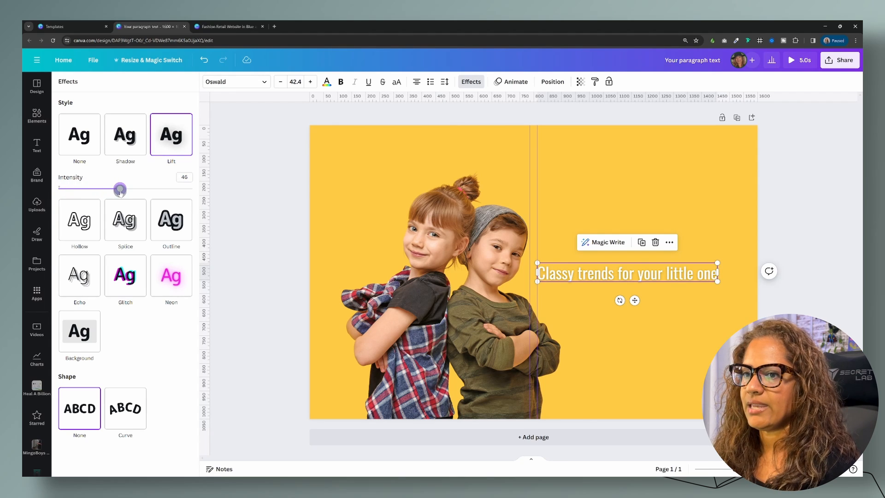
Switch the tagline's effect to Shadow in dark gray #545454, with direction -32 and offset 45.
{"action": "left_click", "coordinate": [133, 138]}
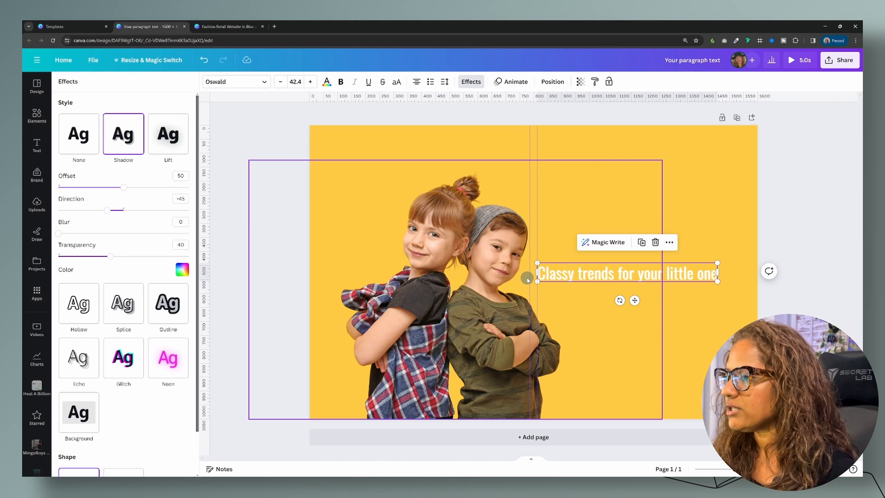
{"action": "scroll", "coordinate": [536, 274], "scroll_direction": "up", "scroll_amount": 5}
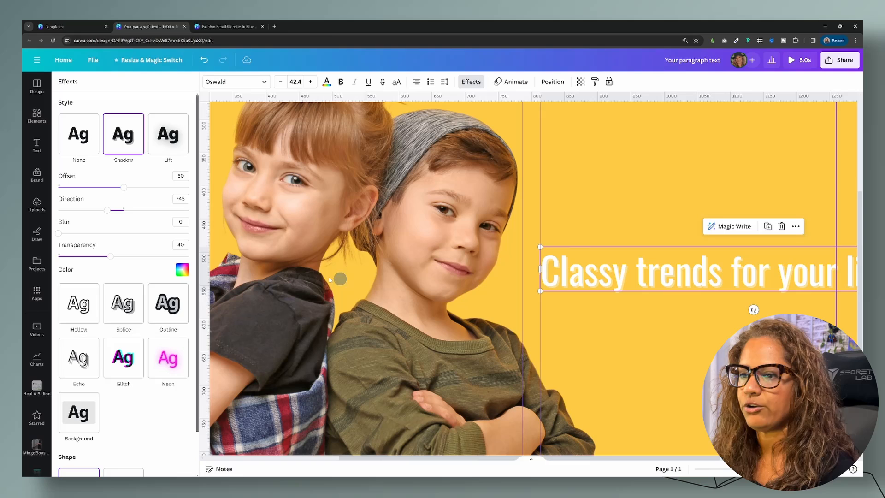
{"action": "left_click", "coordinate": [183, 270]}
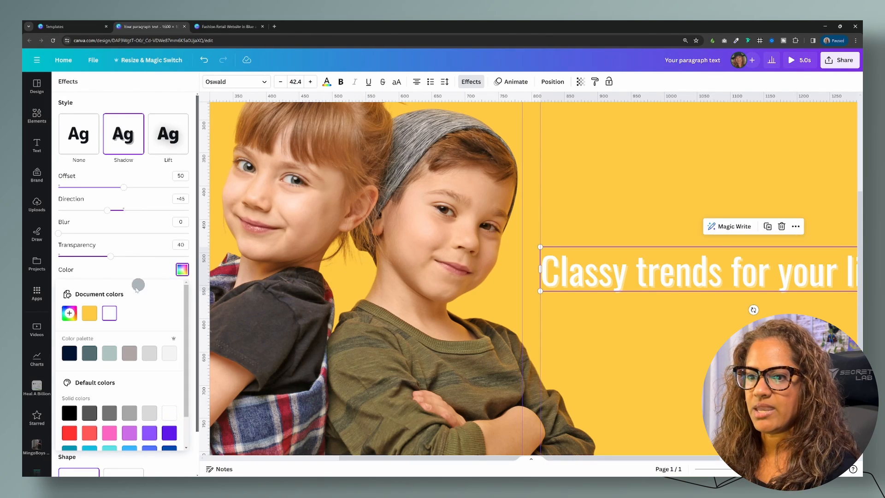
{"action": "left_click", "coordinate": [88, 414]}
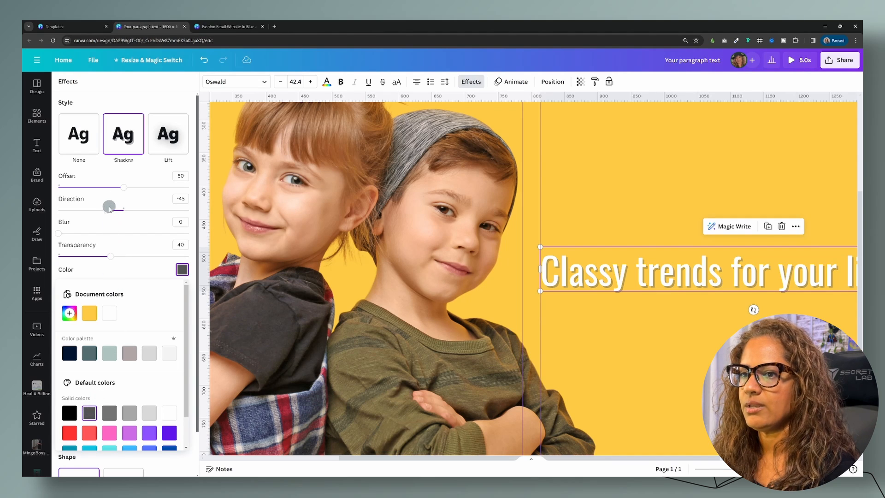
{"action": "left_click_drag", "start_coordinate": [106, 210], "coordinate": [112, 213]}
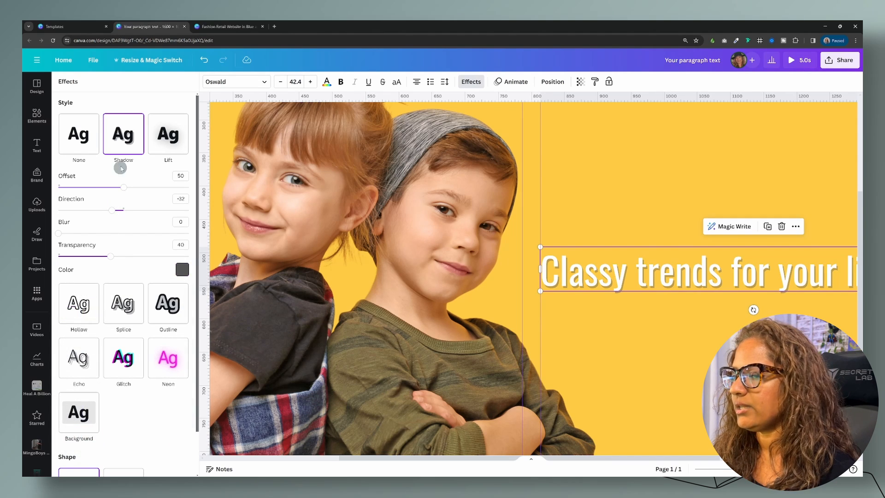
{"action": "left_click_drag", "start_coordinate": [124, 190], "coordinate": [118, 190]}
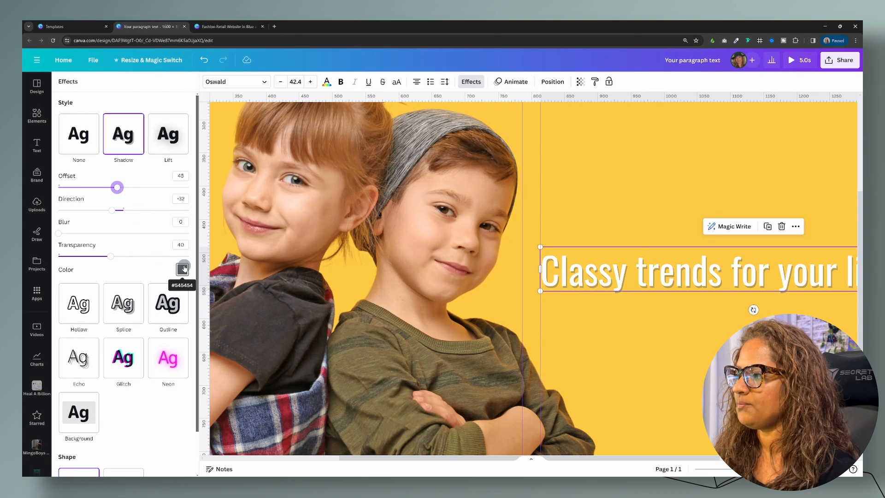
{"action": "left_click_drag", "start_coordinate": [745, 469], "coordinate": [738, 469]}
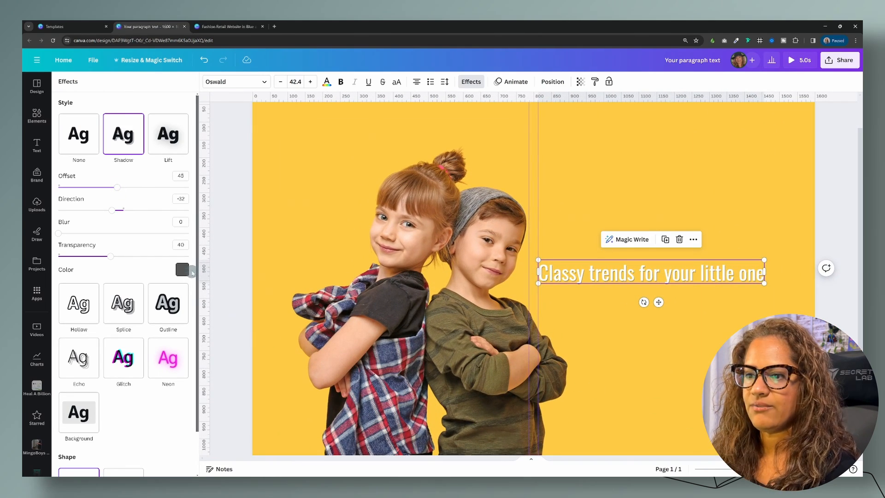
Change the tagline's shadow color to black and set its transparency to 66.
{"action": "left_click", "coordinate": [183, 269]}
{"action": "left_click", "coordinate": [69, 413]}
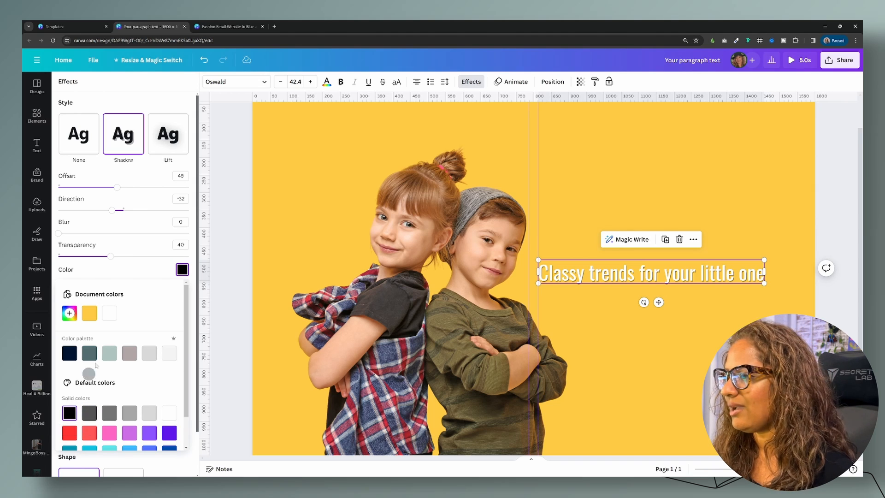
{"action": "left_click_drag", "start_coordinate": [110, 256], "coordinate": [144, 259]}
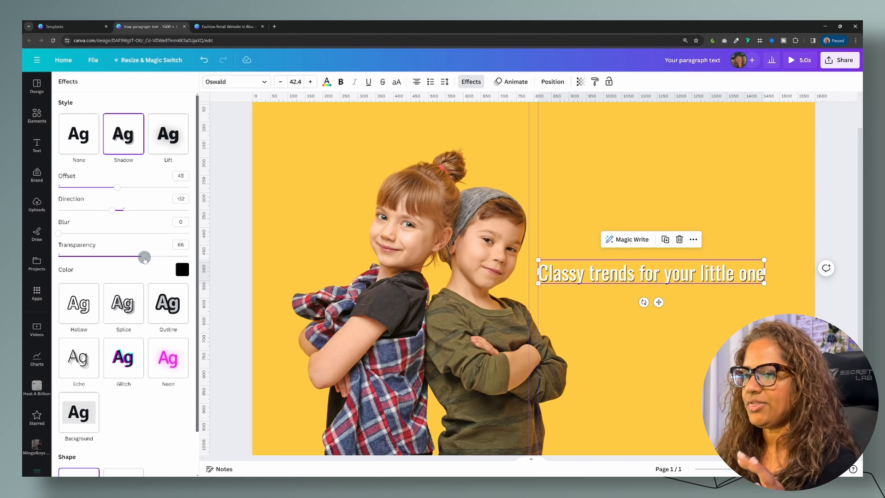
{"action": "left_click_drag", "start_coordinate": [145, 259], "coordinate": [145, 259]}
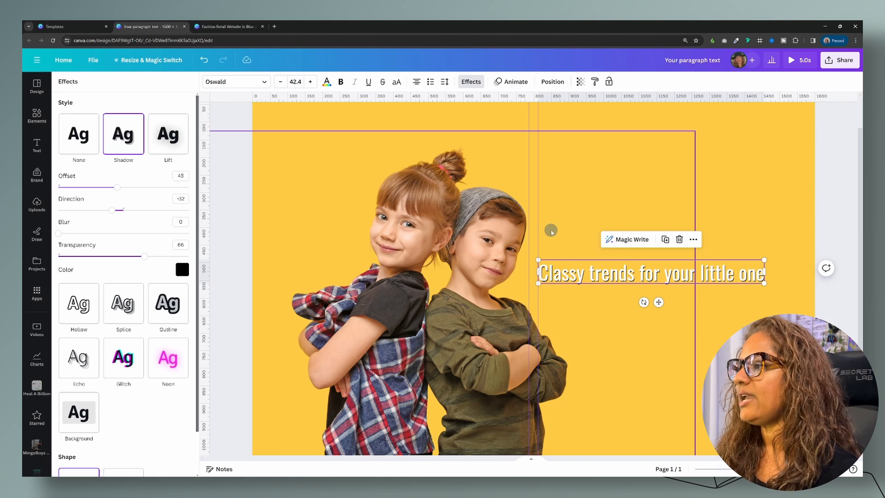
Copy the "anais clothing company" heading from the Fashion Retail Website template into this design and place it directly above the tagline.
{"action": "left_click", "coordinate": [229, 27]}
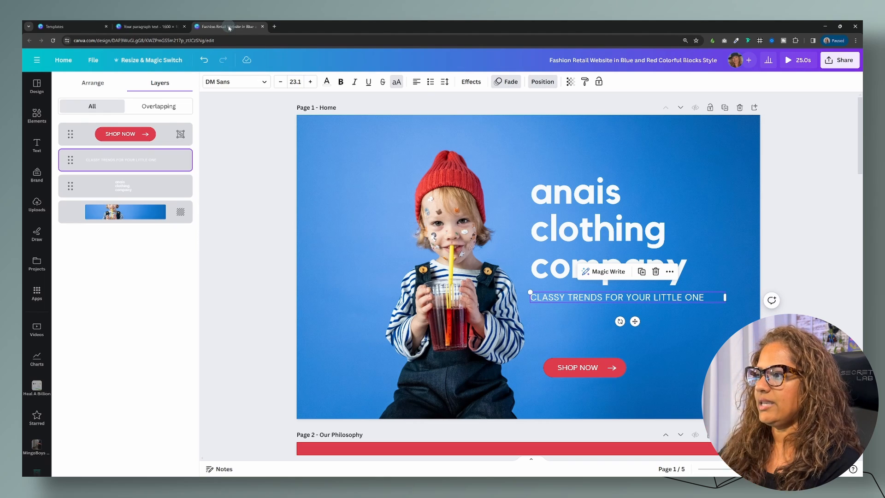
{"action": "left_click", "coordinate": [585, 222]}
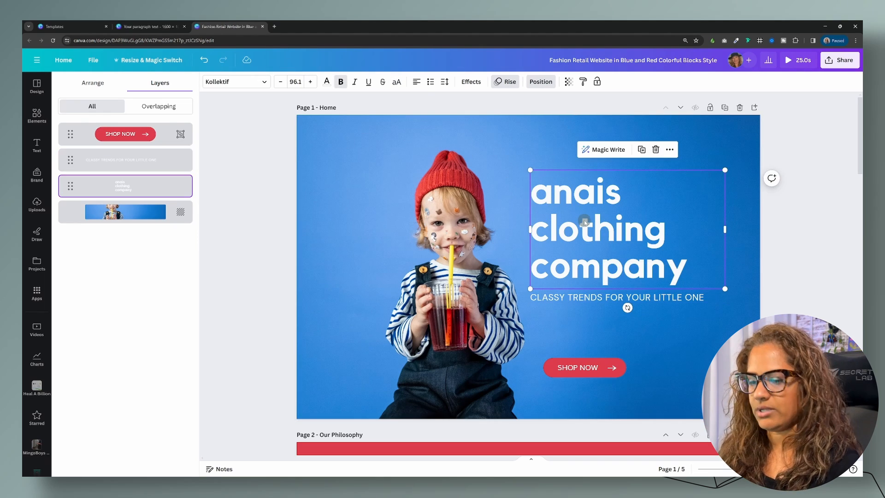
{"action": "left_click", "coordinate": [148, 27]}
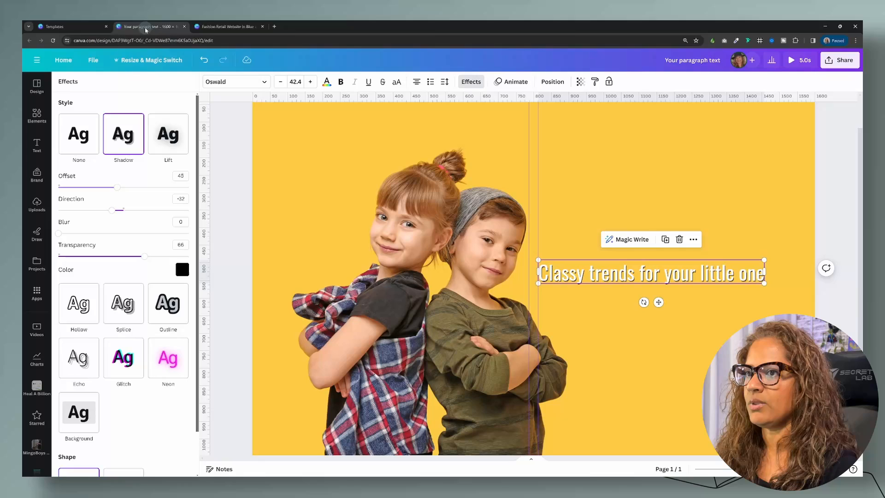
{"action": "left_click", "coordinate": [552, 170]}
{"action": "key", "text": "ctrl+v"}
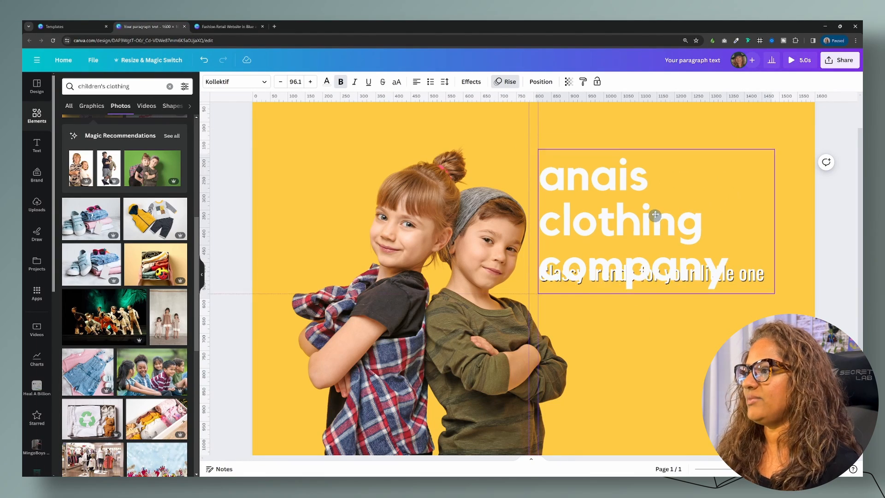
{"action": "left_click_drag", "start_coordinate": [656, 214], "coordinate": [657, 194]}
{"action": "left_click_drag", "start_coordinate": [688, 276], "coordinate": [689, 293]}
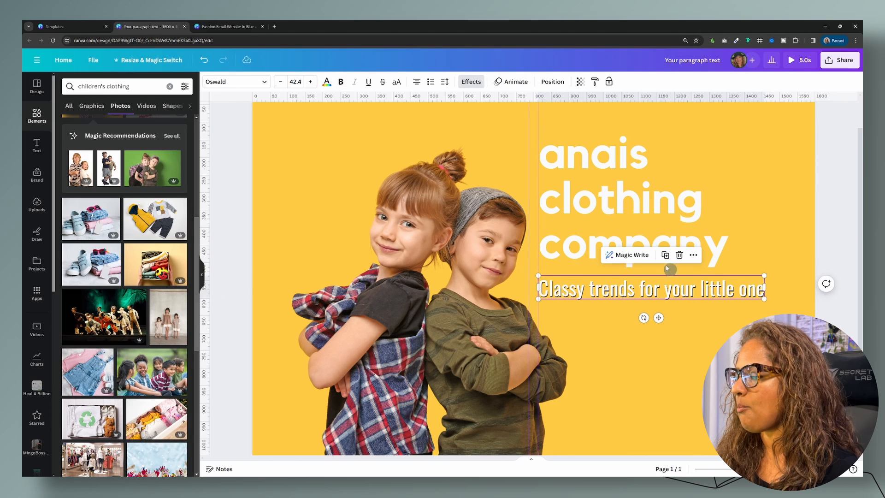
Apply the Lift text effect to the "anais clothing company" heading.
{"action": "left_click", "coordinate": [653, 228]}
{"action": "left_click", "coordinate": [471, 82]}
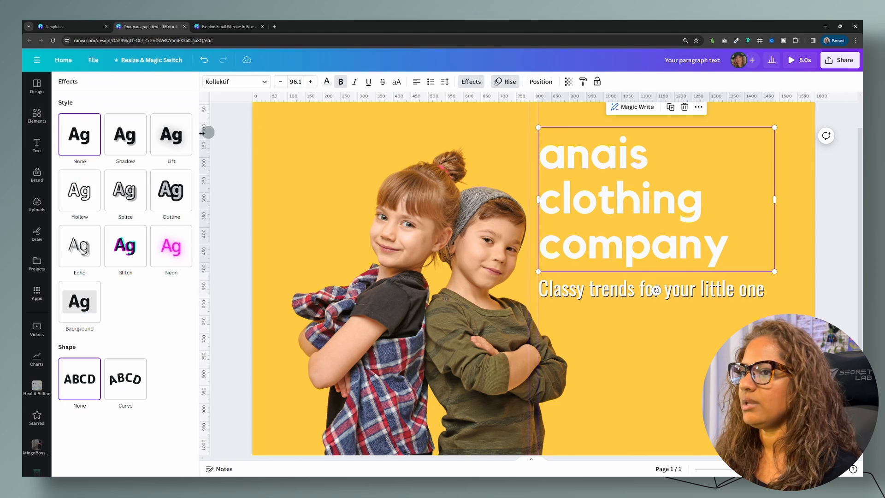
{"action": "left_click", "coordinate": [177, 139]}
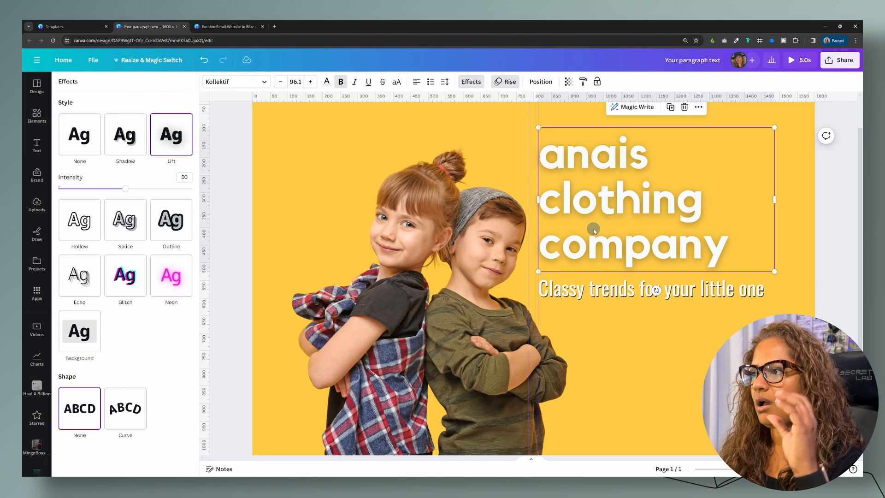
Tighten the heading's line spacing to 0.85 and move the heading down close to the tagline.
{"action": "left_click", "coordinate": [445, 82]}
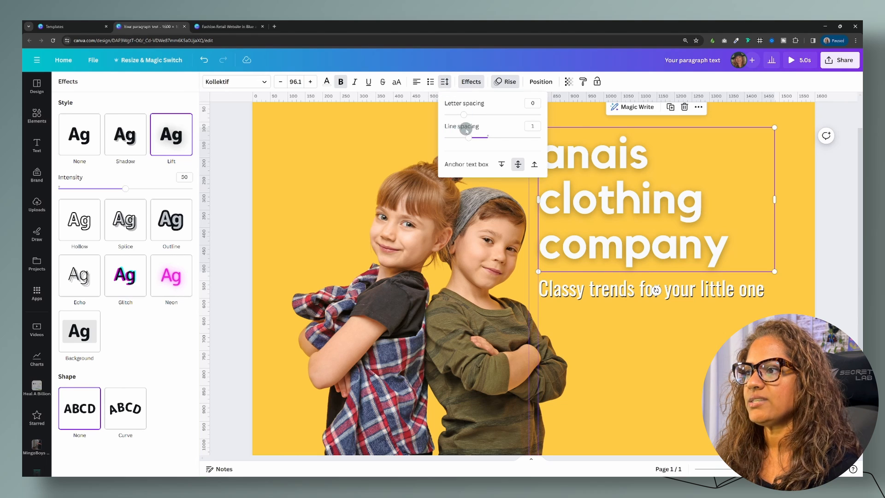
{"action": "left_click_drag", "start_coordinate": [470, 139], "coordinate": [461, 141]}
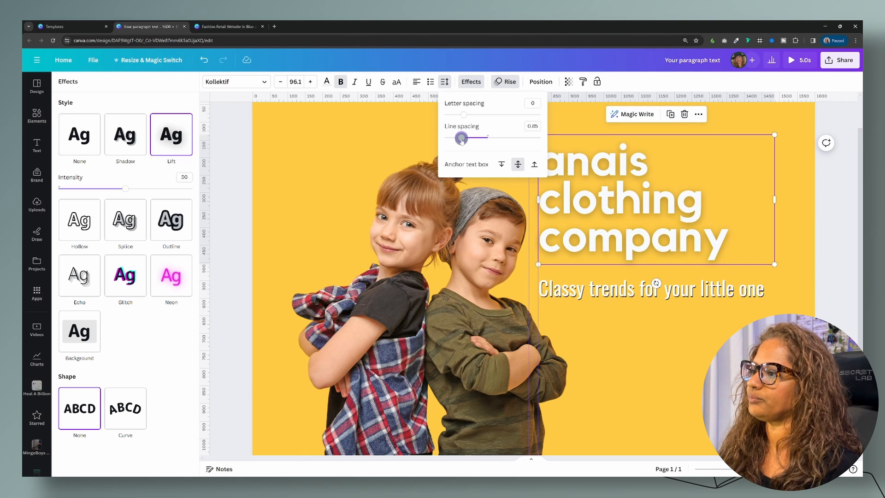
{"action": "left_click_drag", "start_coordinate": [625, 197], "coordinate": [632, 213]}
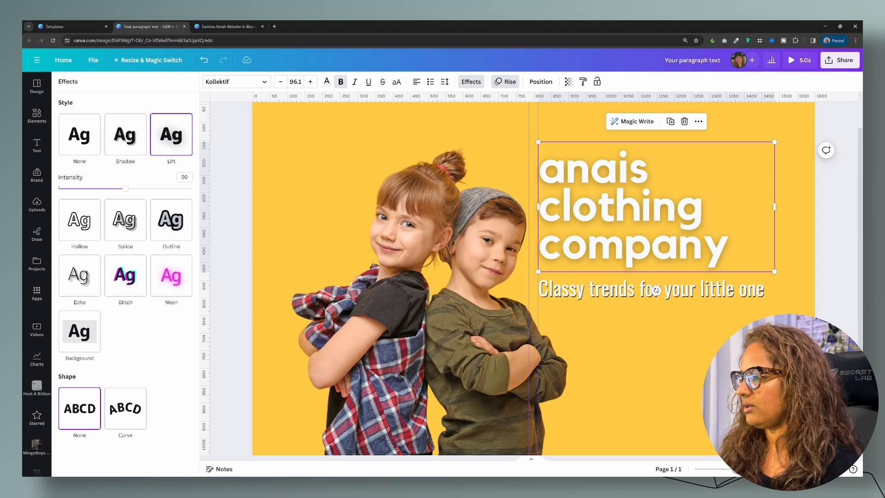
Select the heading and tagline together and shift them slightly down the page.
{"action": "left_click_drag", "start_coordinate": [744, 469], "coordinate": [734, 468]}
{"action": "left_click", "coordinate": [743, 295]}
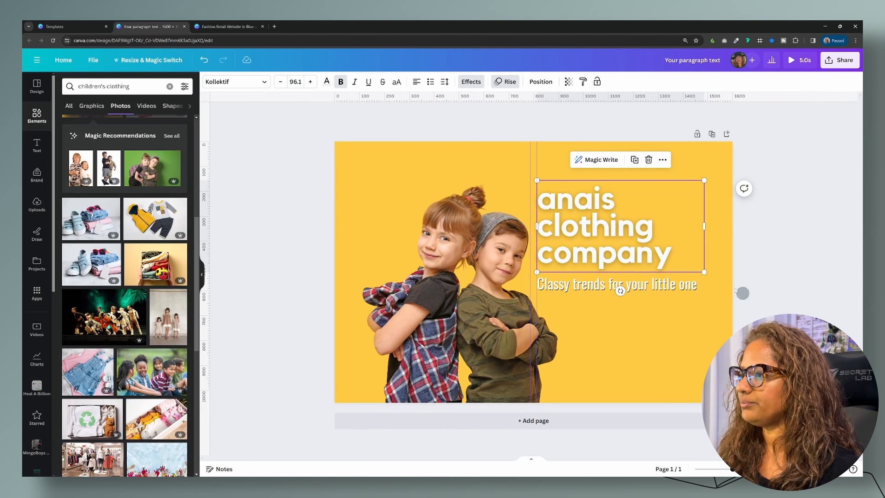
{"action": "left_click", "coordinate": [773, 256]}
{"action": "left_click_drag", "start_coordinate": [785, 323], "coordinate": [613, 196]}
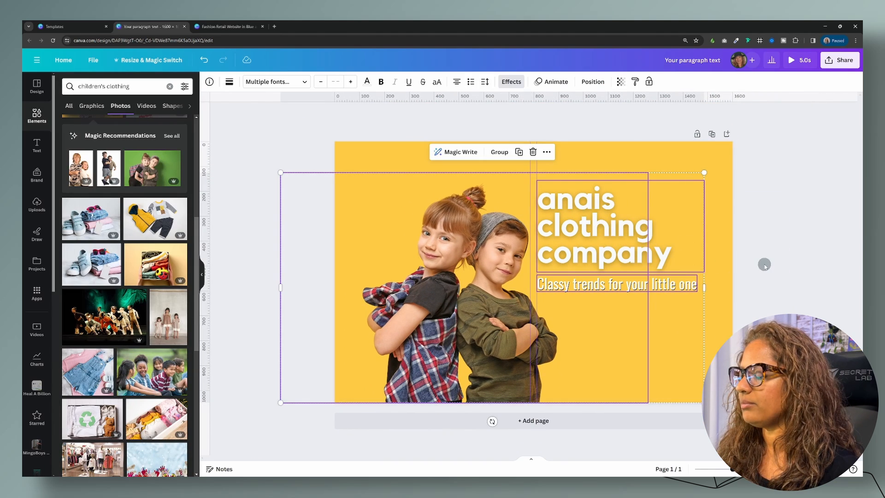
{"action": "left_click_drag", "start_coordinate": [761, 313], "coordinate": [651, 257]}
{"action": "left_click", "coordinate": [695, 323]}
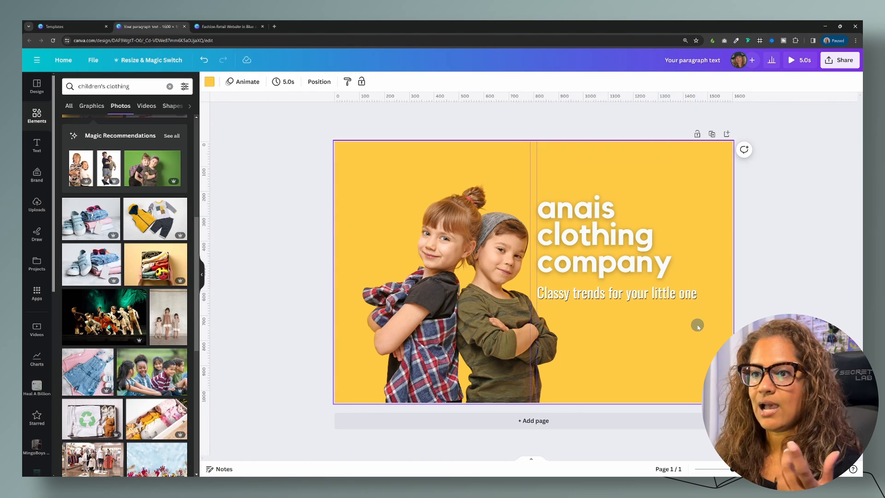
Search the design elements for "buttons" and limit the results to graphics.
{"action": "left_click", "coordinate": [231, 161]}
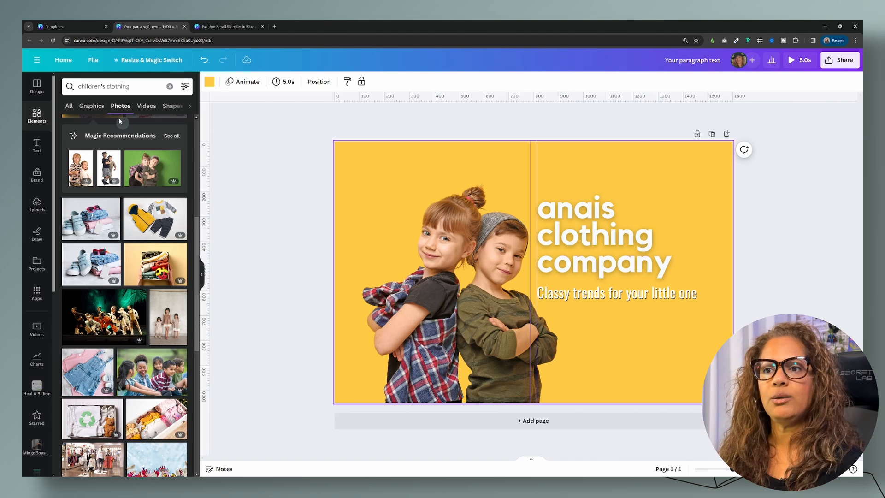
{"action": "left_click", "coordinate": [145, 88]}
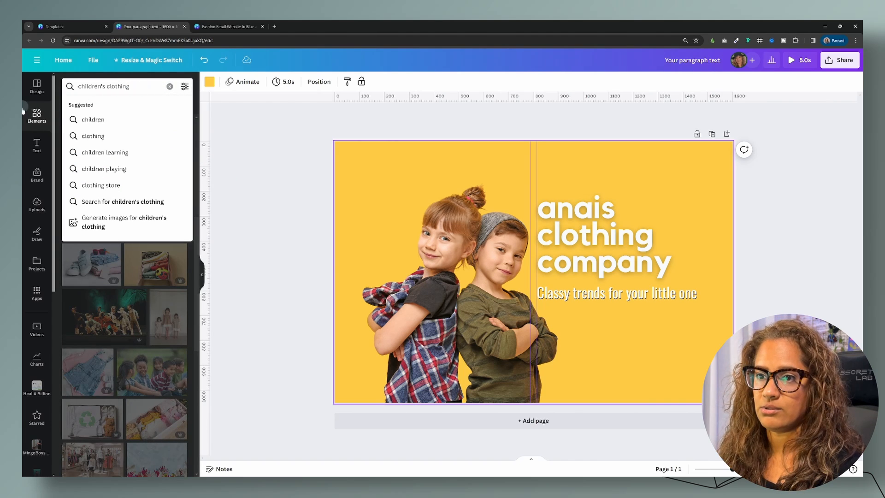
{"action": "key", "text": "Return"}
{"action": "left_click_drag", "start_coordinate": [138, 86], "coordinate": [71, 87]}
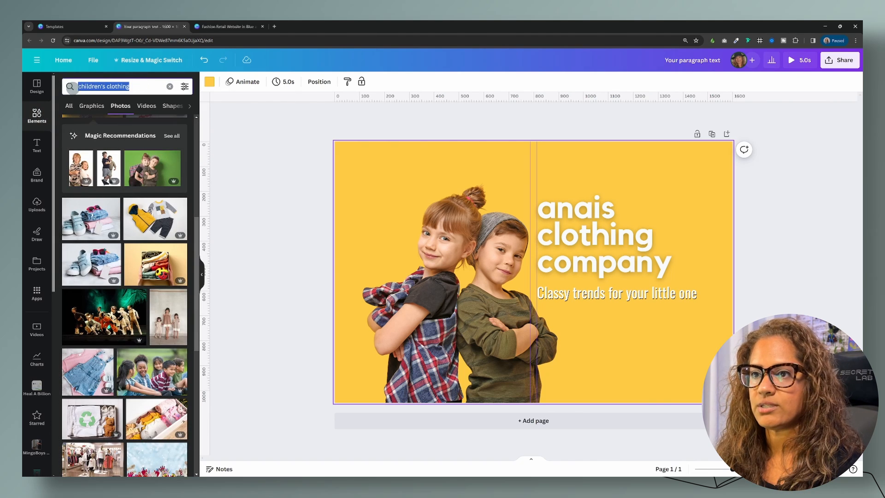
{"action": "key", "text": "BackSpace"}
{"action": "type", "text": "buttons"}
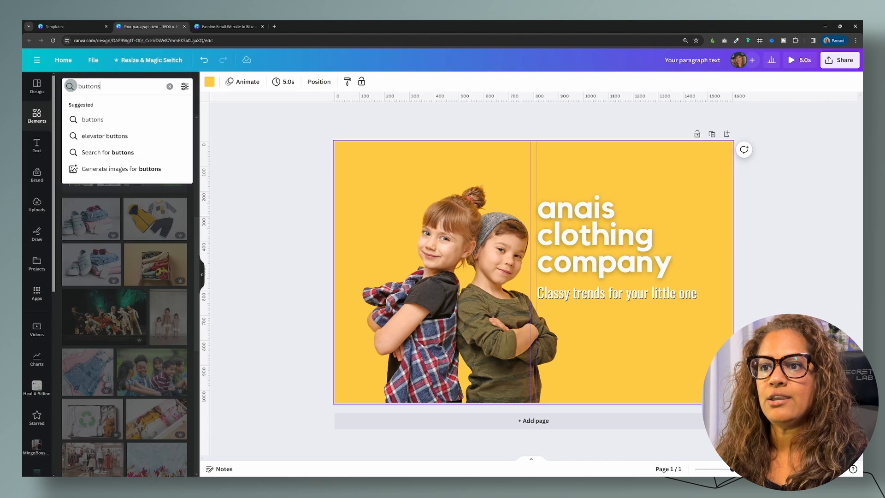
{"action": "key", "text": "Return"}
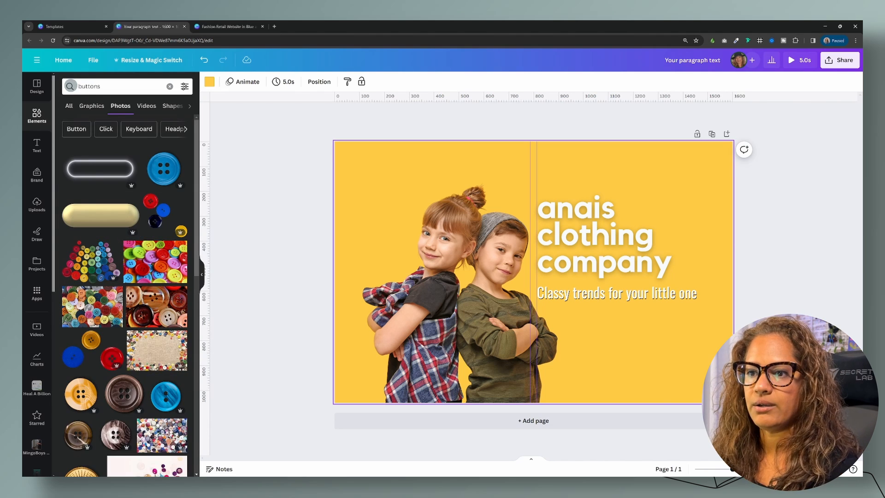
{"action": "left_click", "coordinate": [91, 107]}
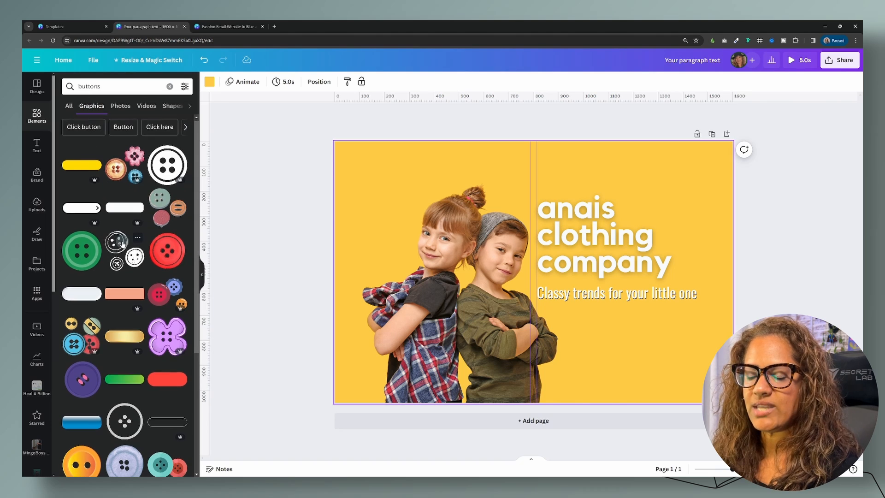
Try the thin outlined rounded button graphic on the page, and delete it.
{"action": "scroll", "coordinate": [122, 245], "scroll_direction": "down", "scroll_amount": 3}
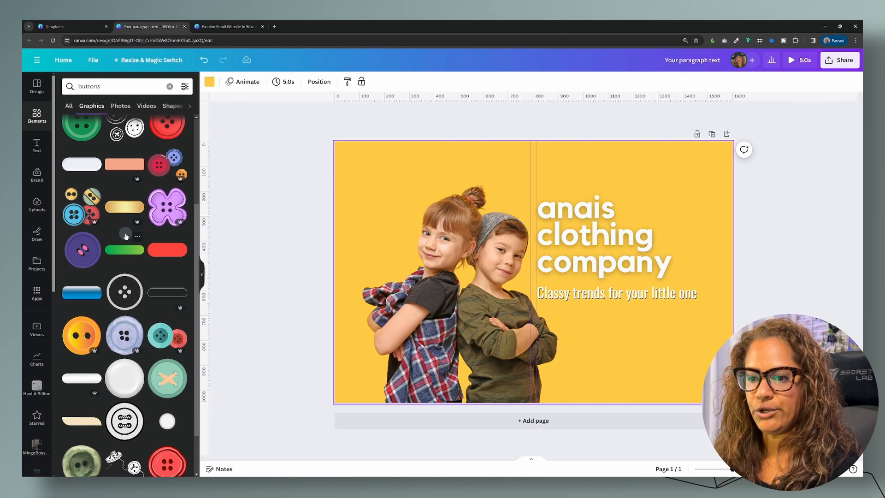
{"action": "scroll", "coordinate": [128, 237], "scroll_direction": "down", "scroll_amount": 2}
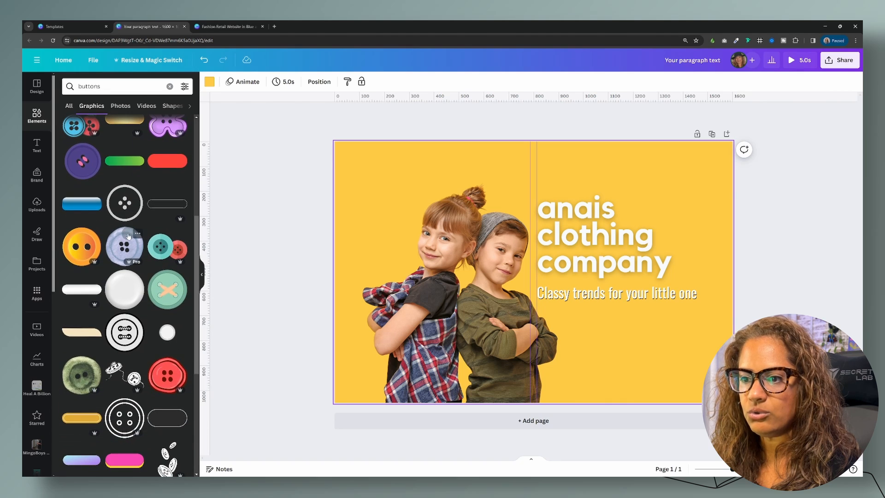
{"action": "left_click", "coordinate": [163, 209]}
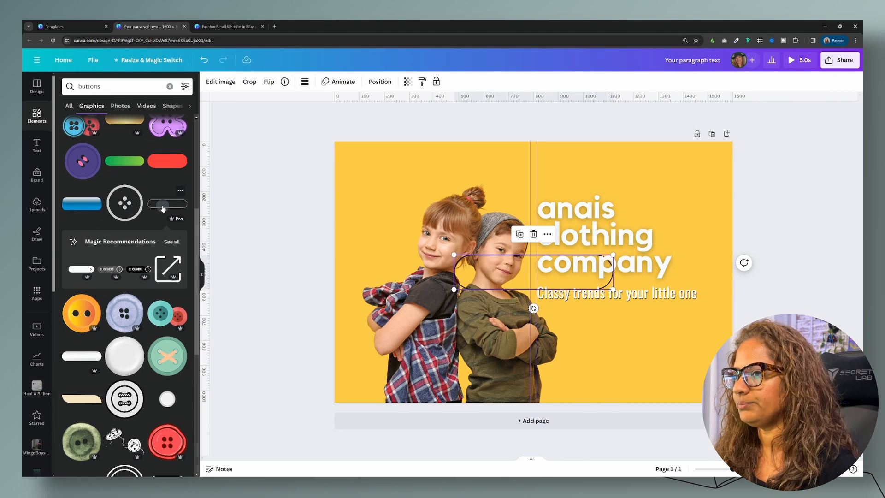
{"action": "key", "text": "Delete"}
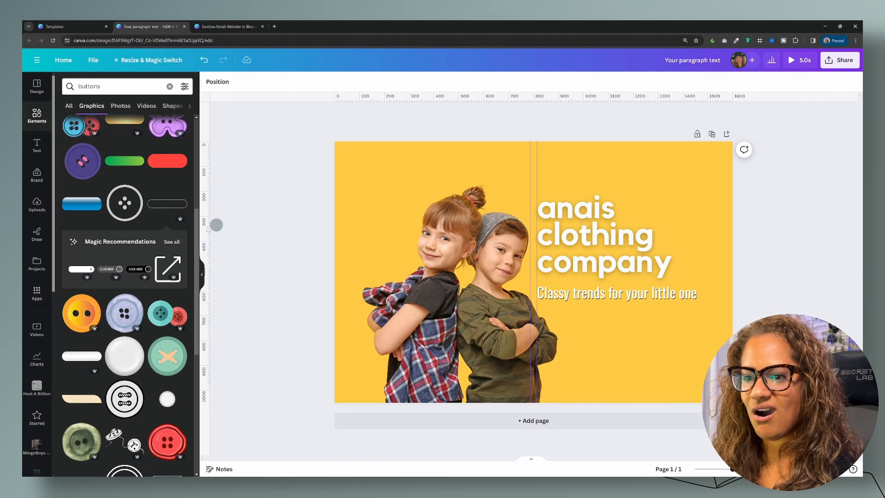
Add the solid navy rounded button graphic with a pink lower edge from the search results to the page.
{"action": "scroll", "coordinate": [139, 243], "scroll_direction": "down", "scroll_amount": 5}
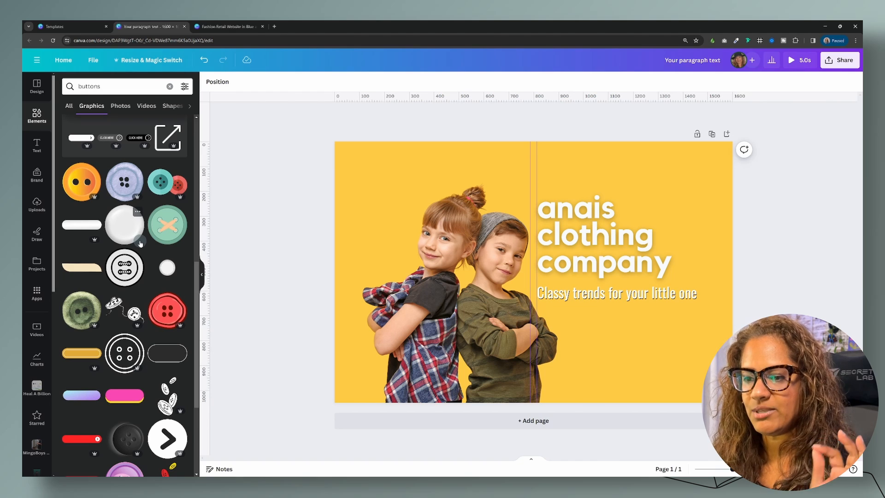
{"action": "scroll", "coordinate": [140, 244], "scroll_direction": "down", "scroll_amount": 3}
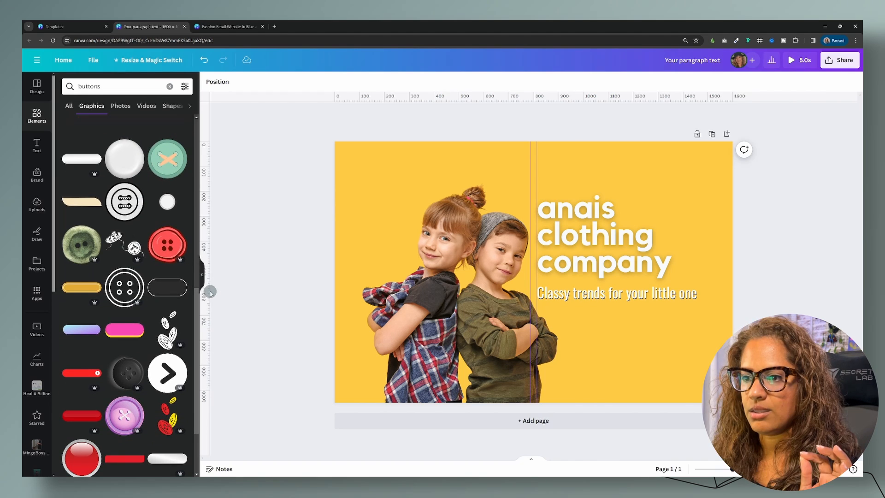
{"action": "scroll", "coordinate": [146, 293], "scroll_direction": "down", "scroll_amount": 4}
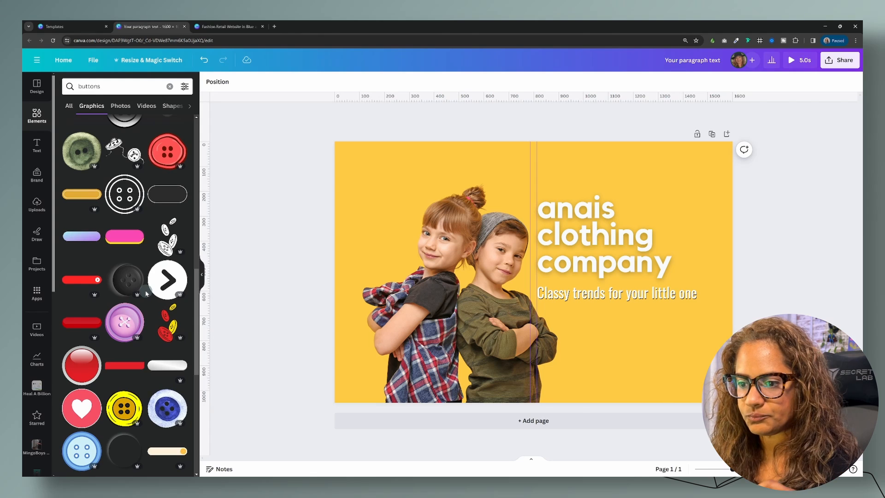
{"action": "scroll", "coordinate": [148, 294], "scroll_direction": "down", "scroll_amount": 4}
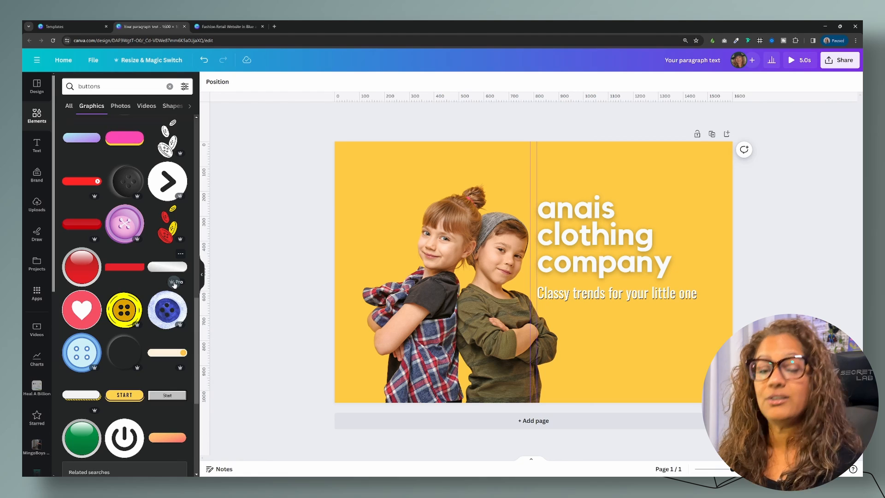
{"action": "scroll", "coordinate": [175, 284], "scroll_direction": "down", "scroll_amount": 13}
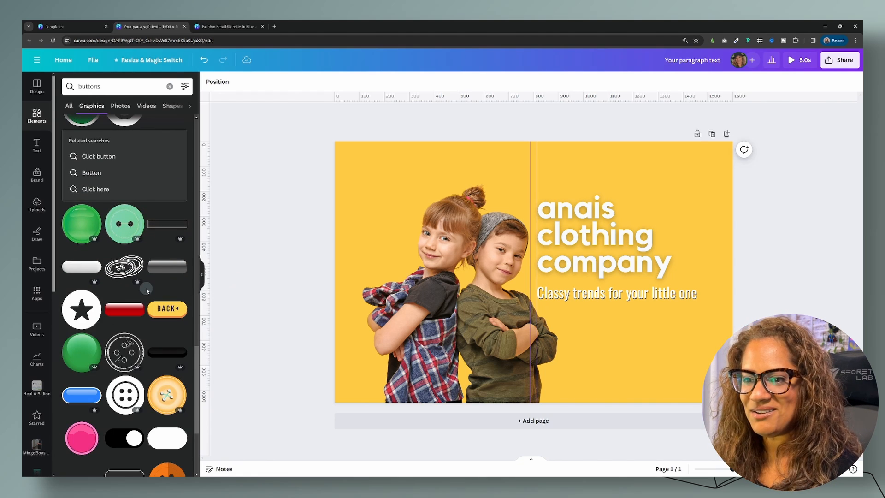
{"action": "scroll", "coordinate": [172, 290], "scroll_direction": "down", "scroll_amount": 3}
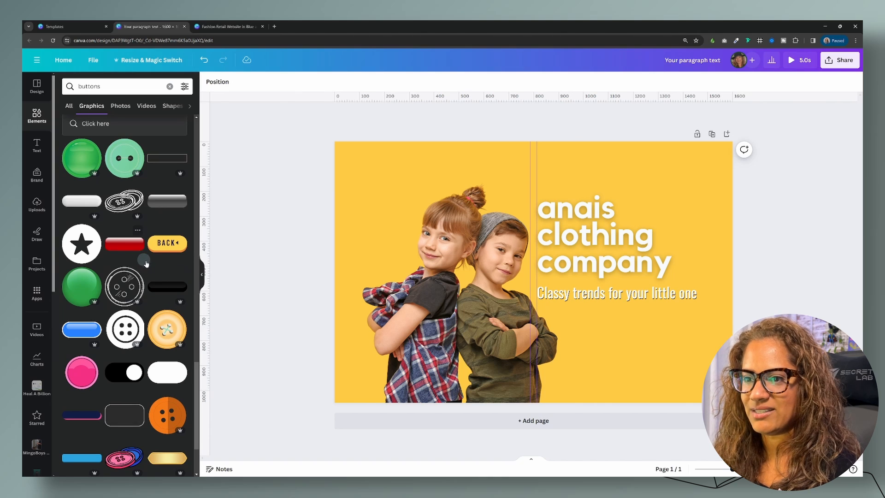
{"action": "scroll", "coordinate": [154, 276], "scroll_direction": "down", "scroll_amount": 5}
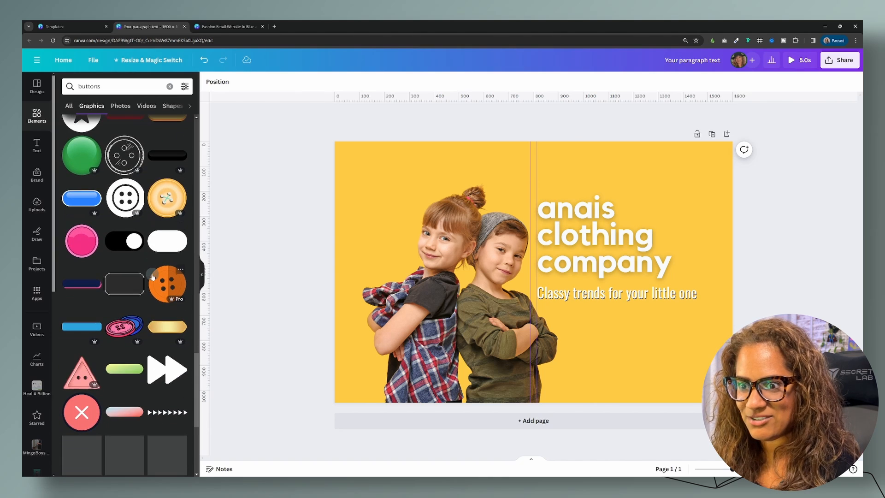
{"action": "left_click", "coordinate": [81, 283]}
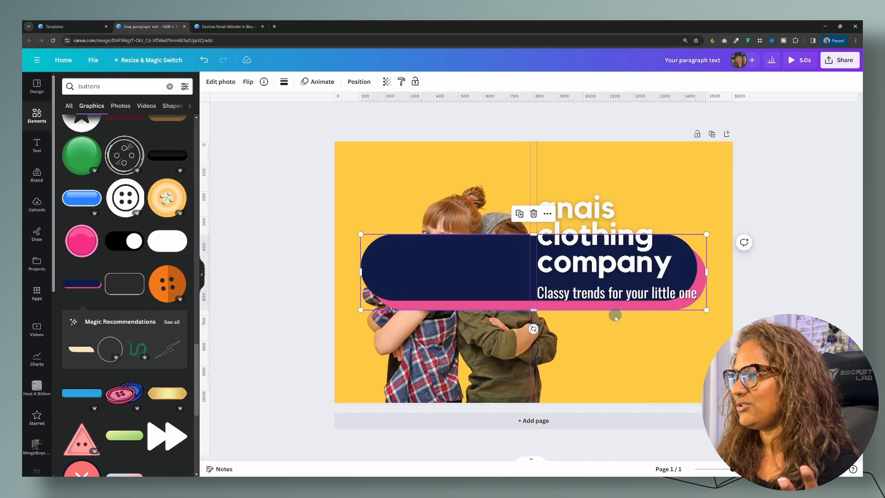
Shrink the navy button graphic proportionally to about a quarter of the page width and place it beneath the tagline.
{"action": "left_click_drag", "start_coordinate": [682, 310], "coordinate": [682, 354]}
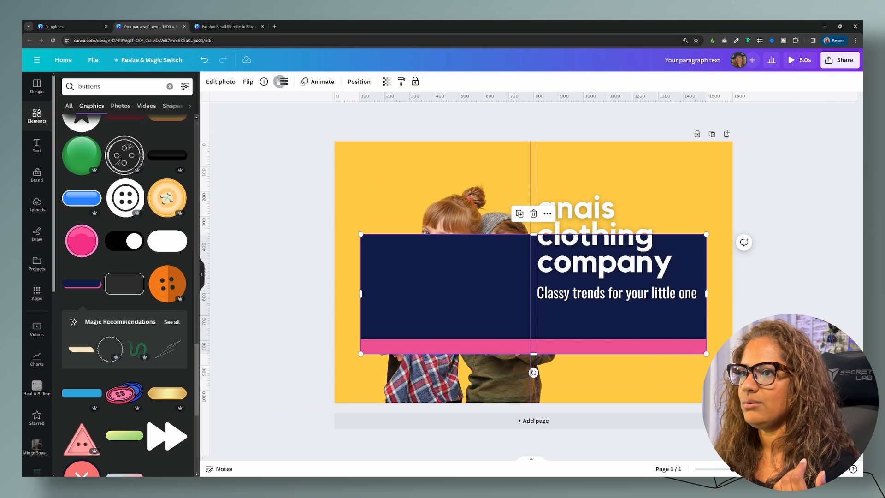
{"action": "left_click", "coordinate": [207, 65]}
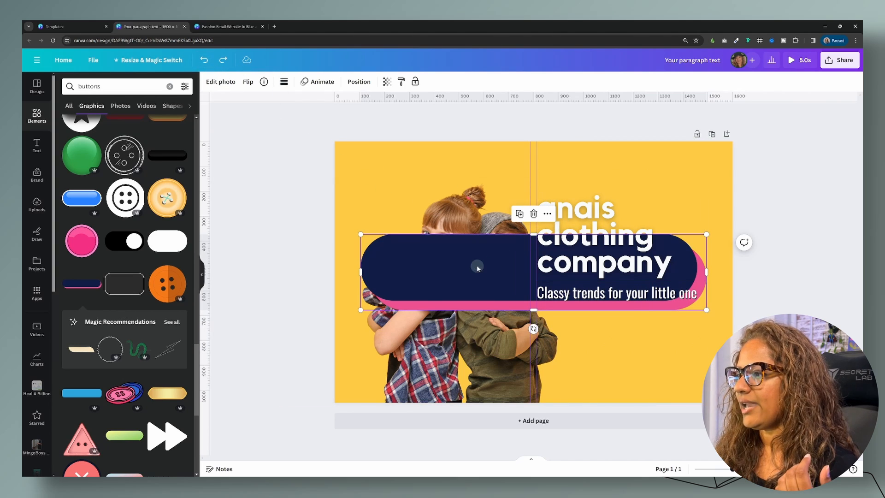
{"action": "left_click_drag", "start_coordinate": [476, 262], "coordinate": [484, 334]}
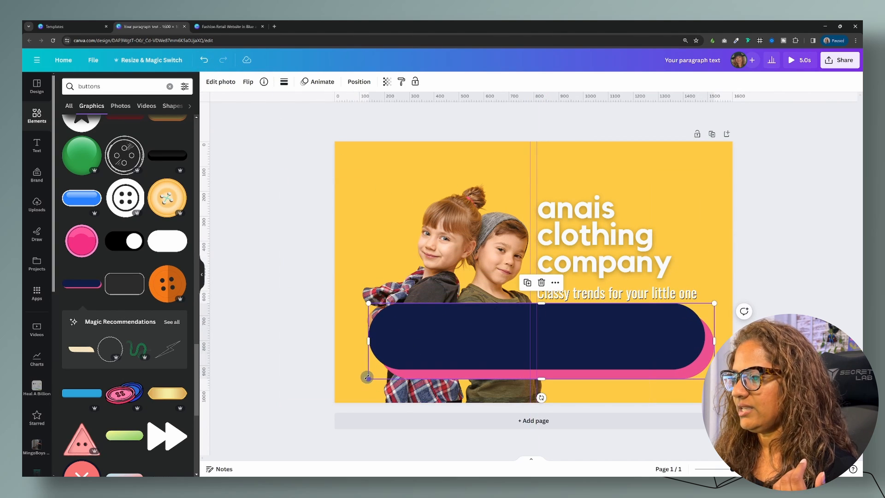
{"action": "left_click_drag", "start_coordinate": [367, 377], "coordinate": [620, 339]}
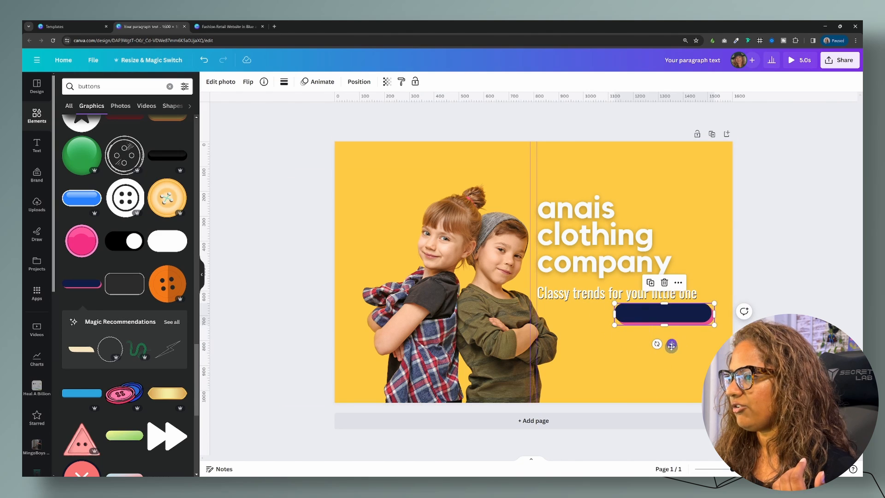
{"action": "left_click_drag", "start_coordinate": [672, 347], "coordinate": [624, 356]}
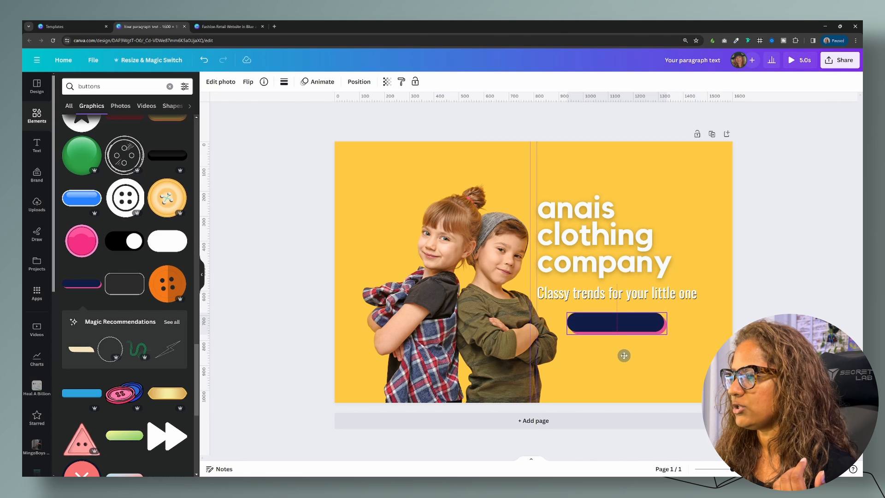
Compare the layout with the Fashion Retail Website template's Home page, selecting its heading, tagline and button together, and return to the design.
{"action": "left_click", "coordinate": [238, 28]}
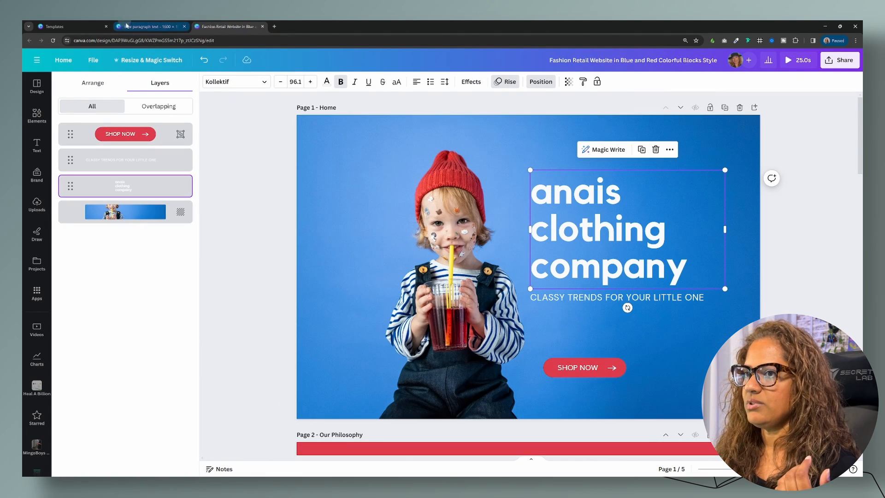
{"action": "left_click", "coordinate": [168, 30]}
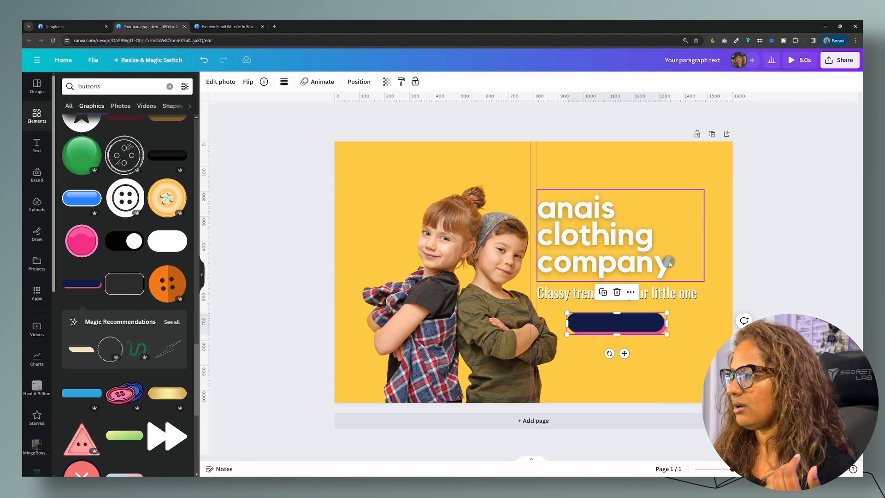
{"action": "left_click", "coordinate": [228, 27]}
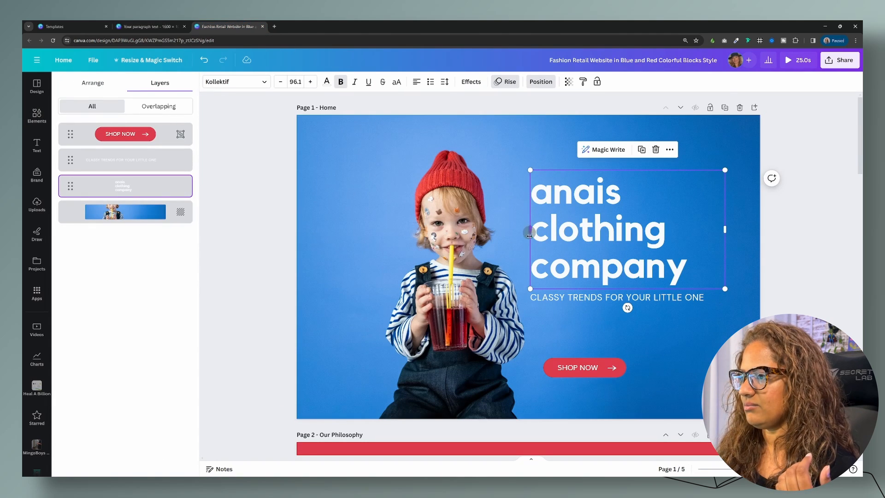
{"action": "left_click", "coordinate": [551, 113]}
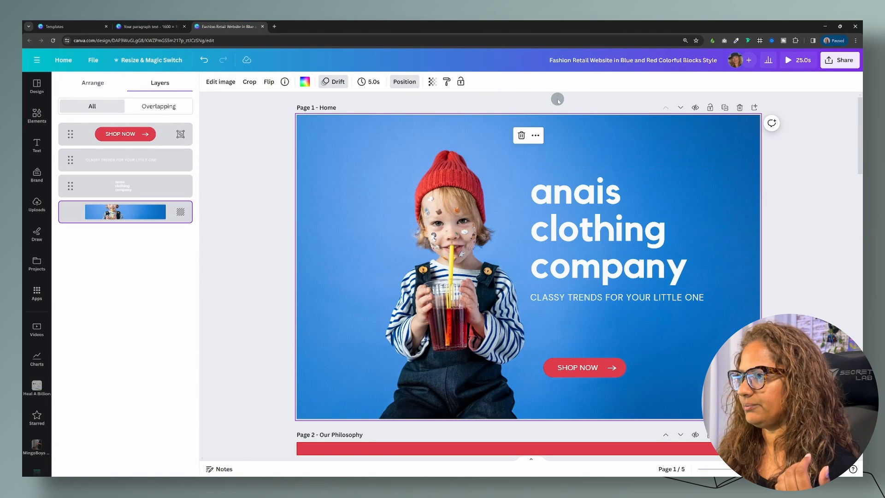
{"action": "left_click_drag", "start_coordinate": [557, 99], "coordinate": [611, 389]}
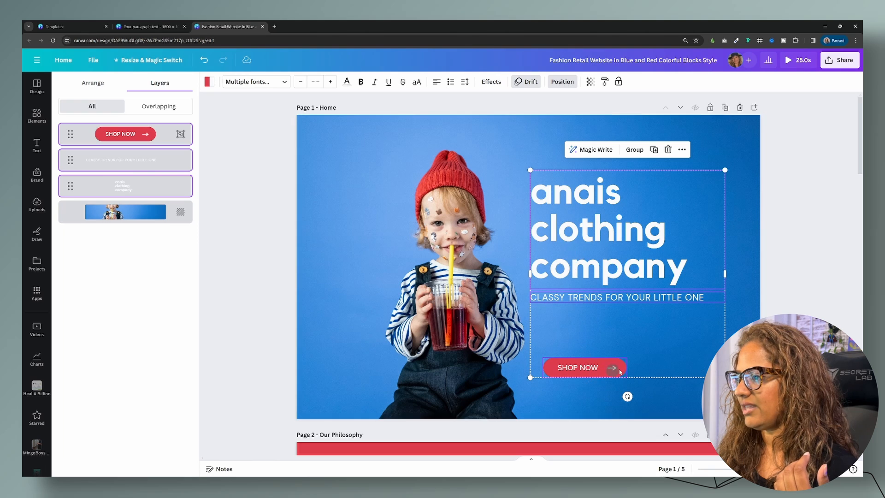
{"action": "left_click", "coordinate": [159, 28]}
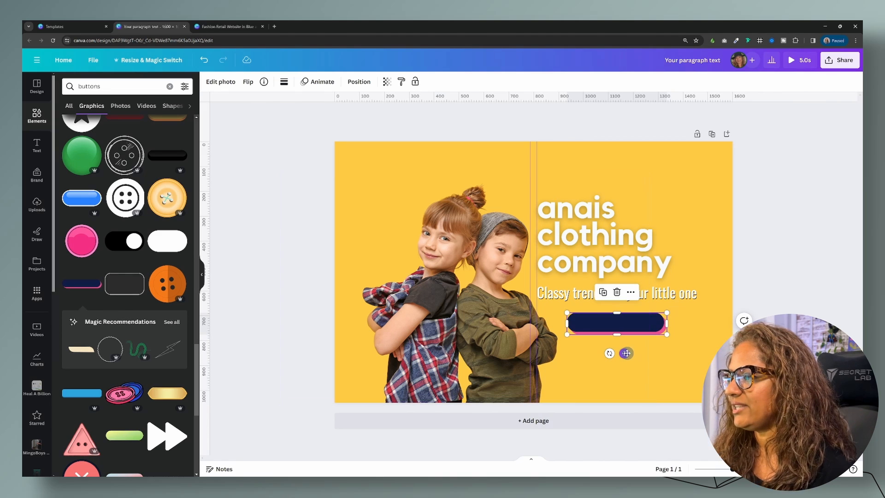
Add a text box reading "SHOP NOW", reduce its font size to 34.4 and position it on the navy button.
{"action": "left_click", "coordinate": [673, 361]}
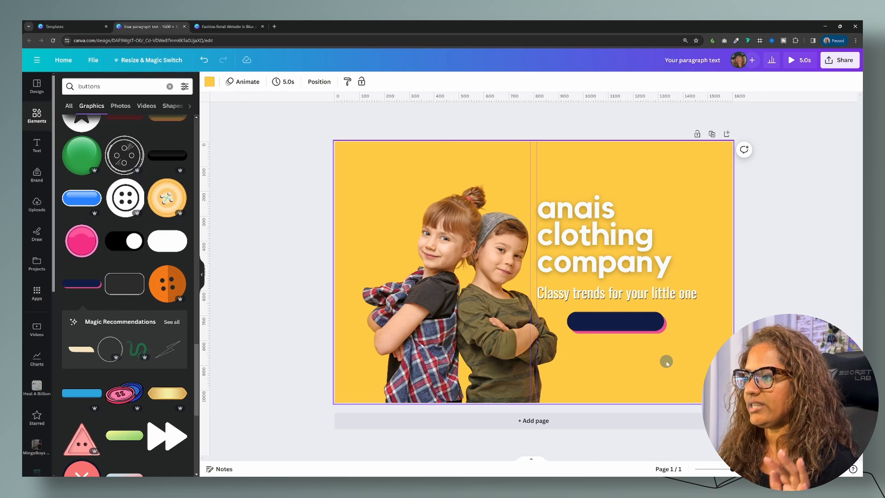
{"action": "key", "text": "t"}
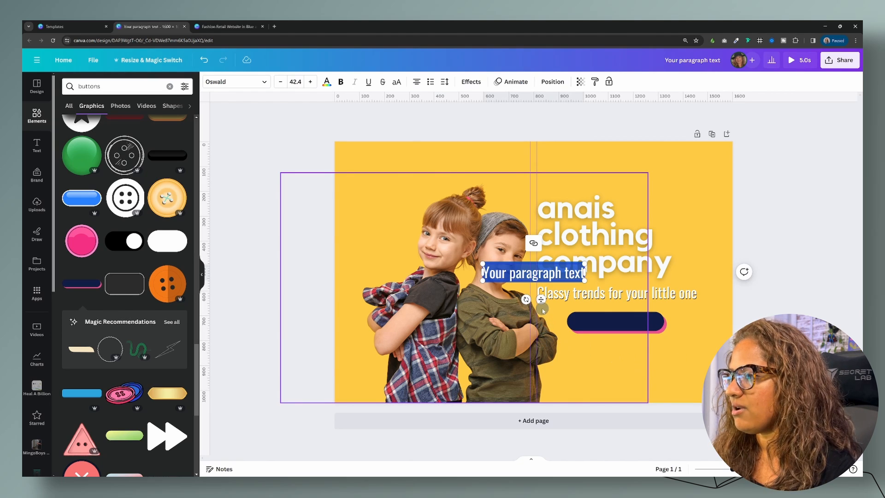
{"action": "left_click_drag", "start_coordinate": [542, 300], "coordinate": [615, 348]}
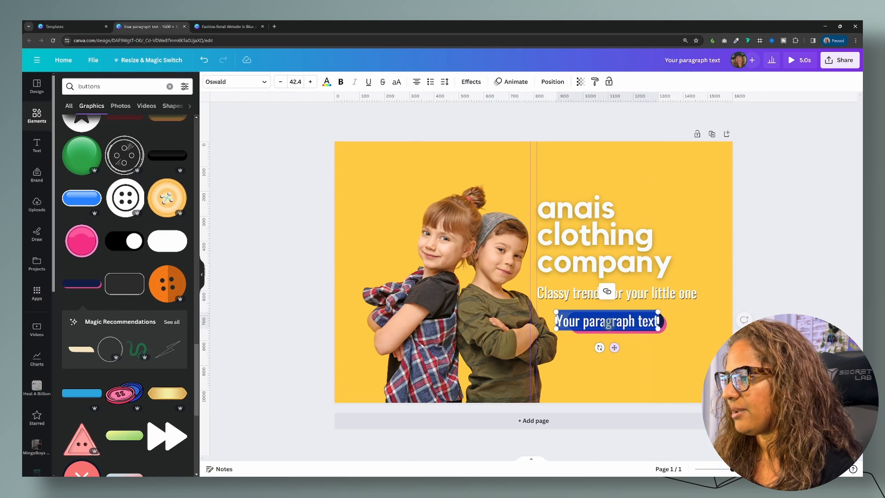
{"action": "type", "text": "SHOP NOW"}
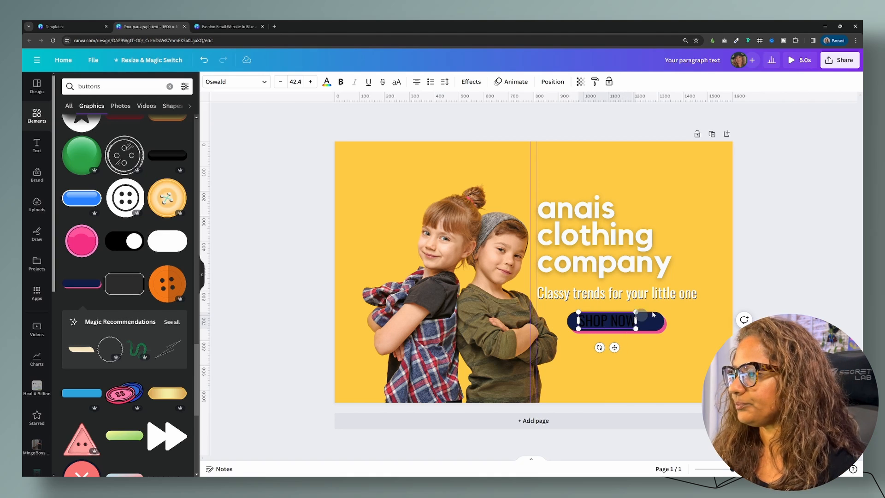
{"action": "left_click", "coordinate": [643, 345]}
{"action": "left_click_drag", "start_coordinate": [622, 326], "coordinate": [620, 350]}
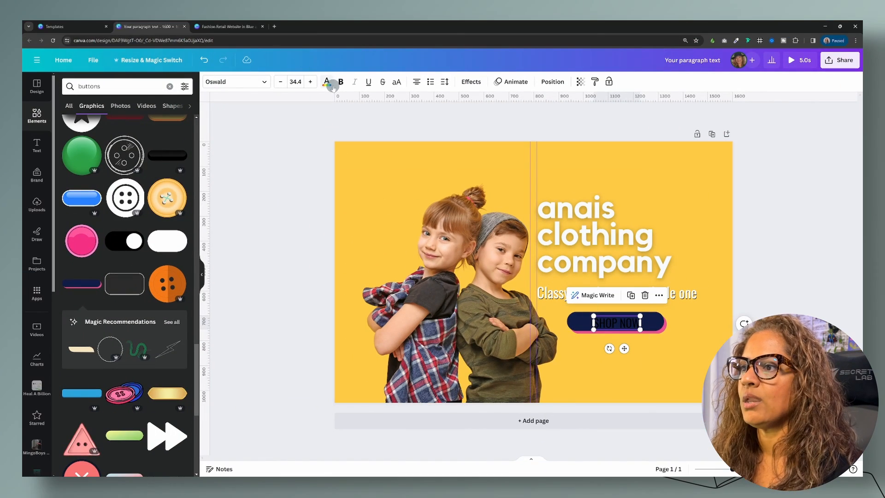
Make the "SHOP NOW" text bold at size 35.4 and colour it with the brand palette's off-white.
{"action": "left_click", "coordinate": [310, 82]}
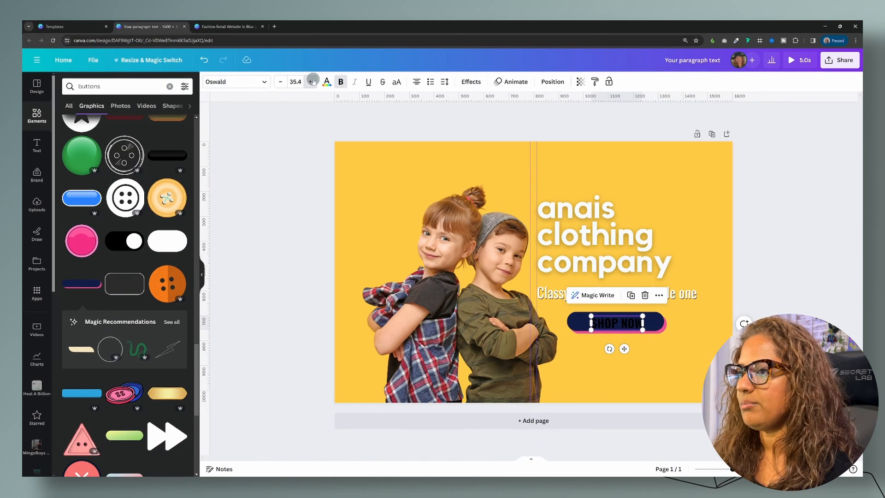
{"action": "left_click", "coordinate": [326, 83]}
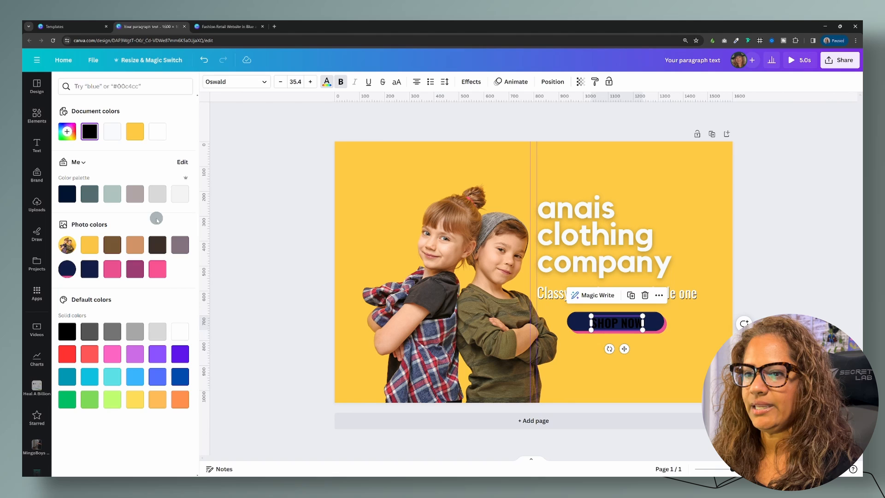
{"action": "left_click", "coordinate": [180, 194]}
{"action": "left_click", "coordinate": [670, 359]}
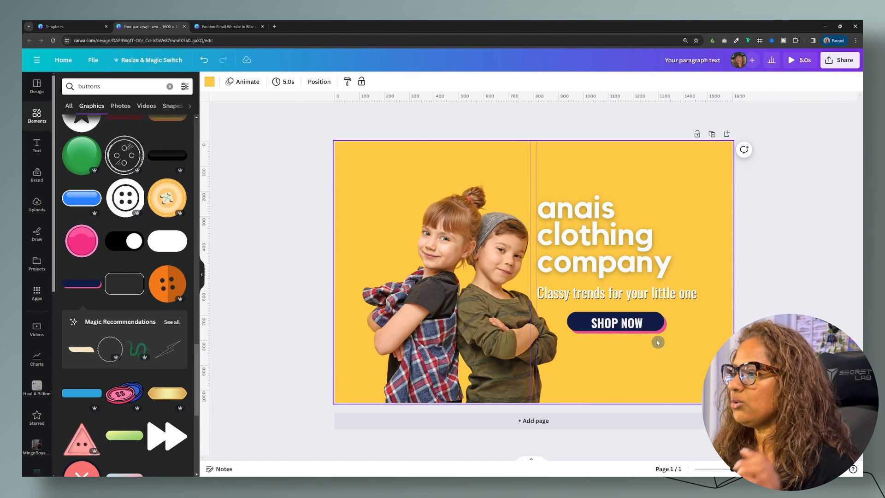
Nudge the "SHOP NOW" text slightly up and left to centre it on the navy button.
{"action": "left_click", "coordinate": [630, 326]}
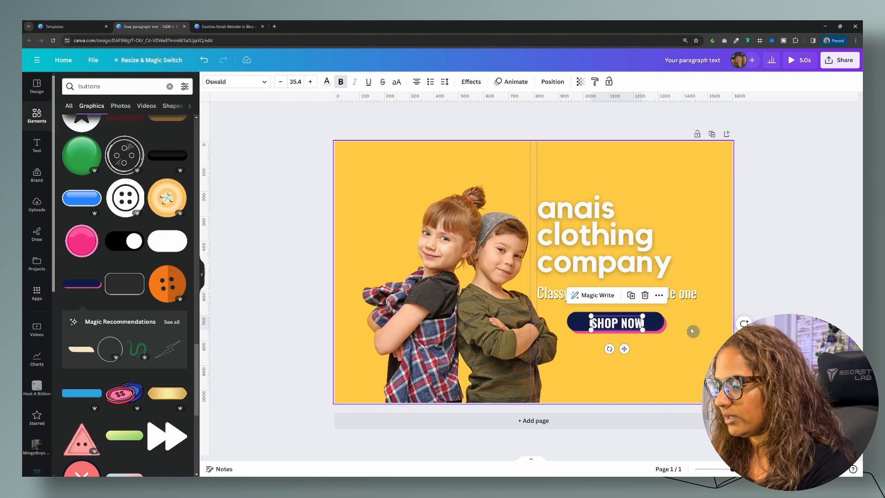
{"action": "key", "text": "Up"}
{"action": "key", "text": "Up"}
{"action": "key", "text": "Up"}
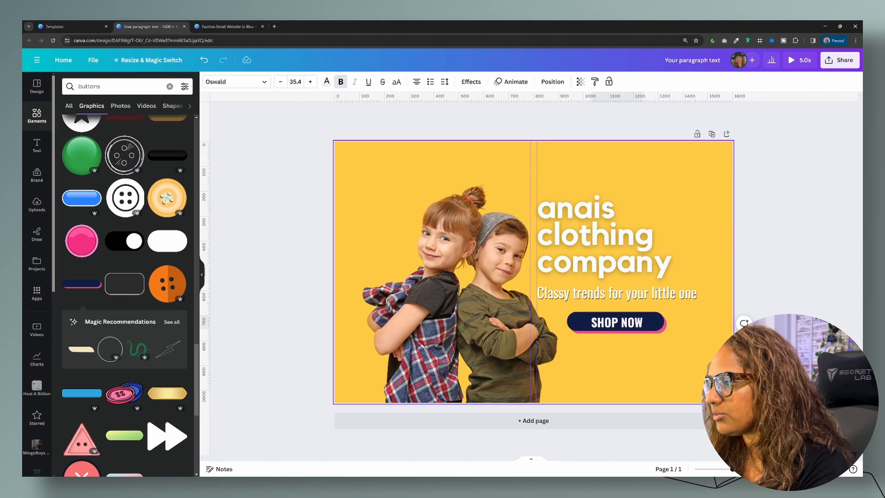
{"action": "key", "text": "Left"}
{"action": "key", "text": "Left"}
{"action": "key", "text": "Left"}
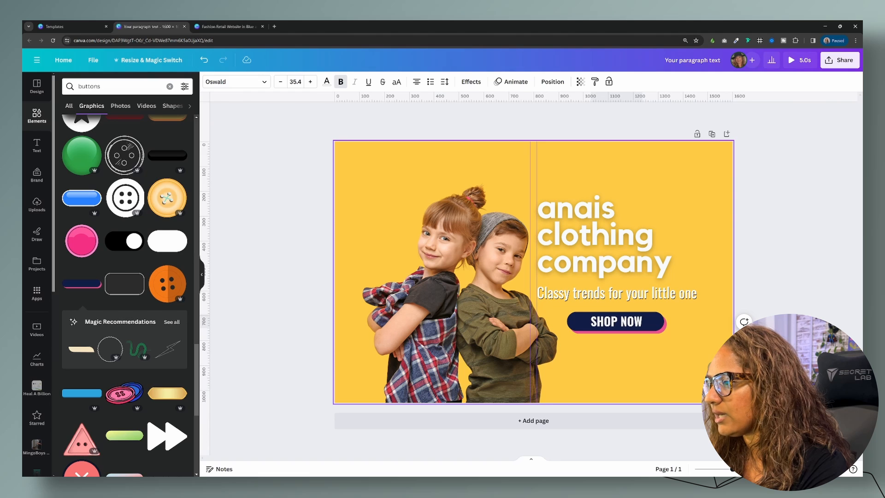
{"action": "left_click", "coordinate": [719, 369]}
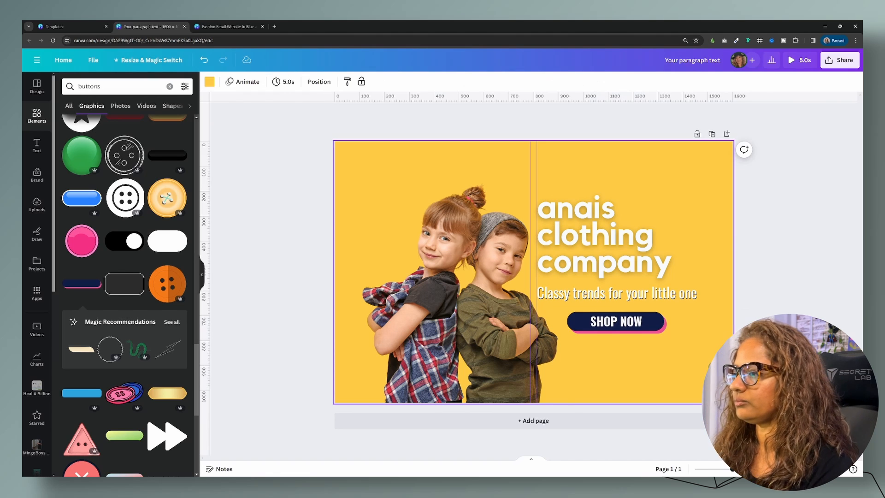
{"action": "left_click", "coordinate": [766, 369]}
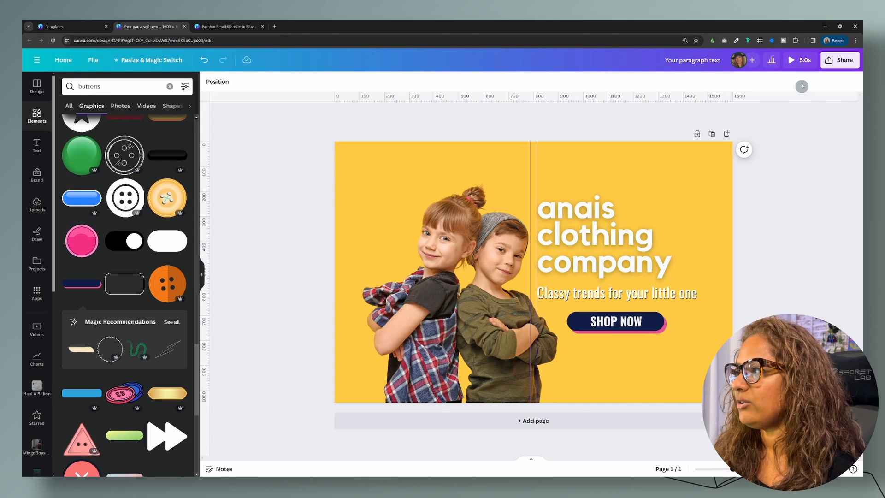
Preview the page's animation at full size, close the preview and select the heading.
{"action": "left_click", "coordinate": [800, 59]}
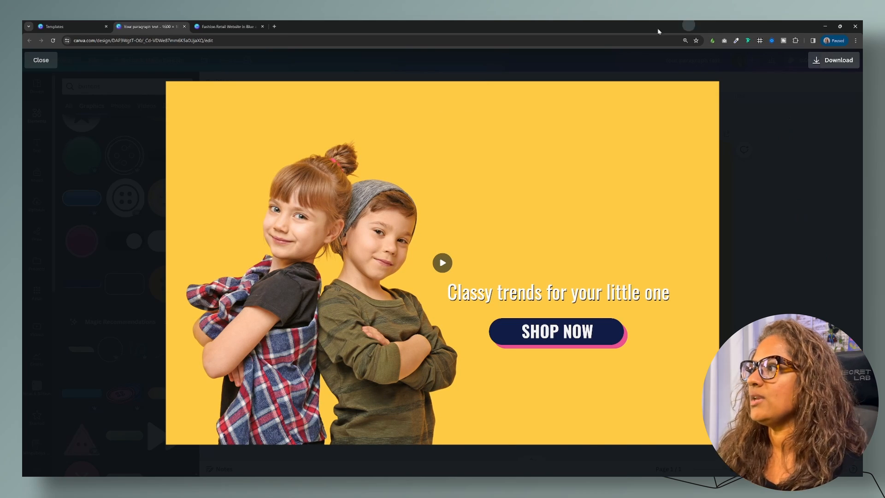
{"action": "left_click", "coordinate": [42, 60]}
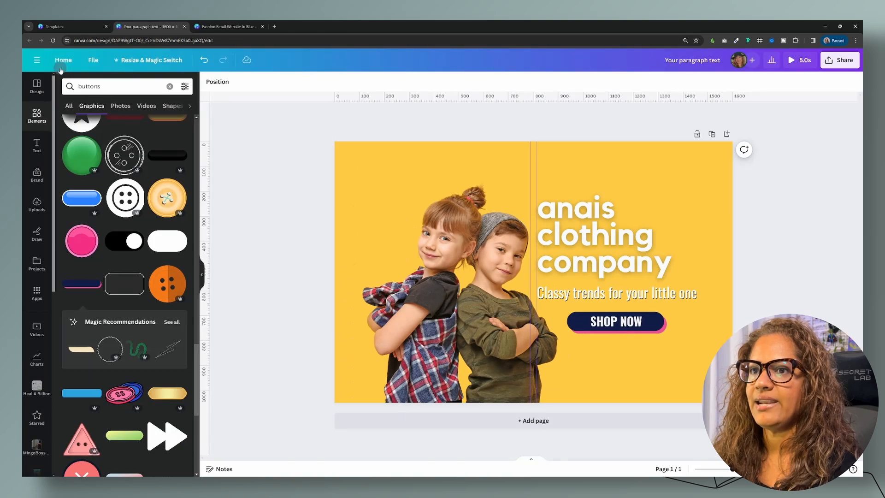
{"action": "left_click", "coordinate": [612, 225]}
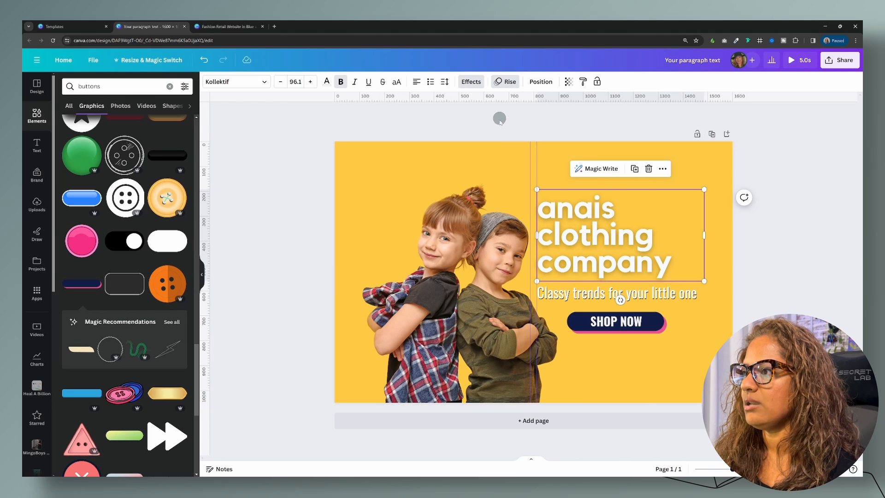
Remove the Rise animation from the "anais clothing company" heading and preview the page at full size.
{"action": "left_click", "coordinate": [229, 27]}
{"action": "left_click", "coordinate": [149, 27]}
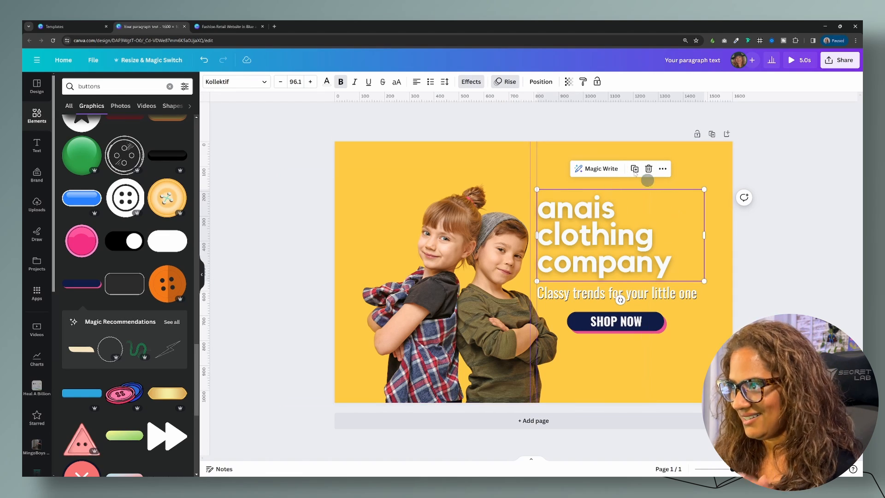
{"action": "left_click", "coordinate": [510, 83]}
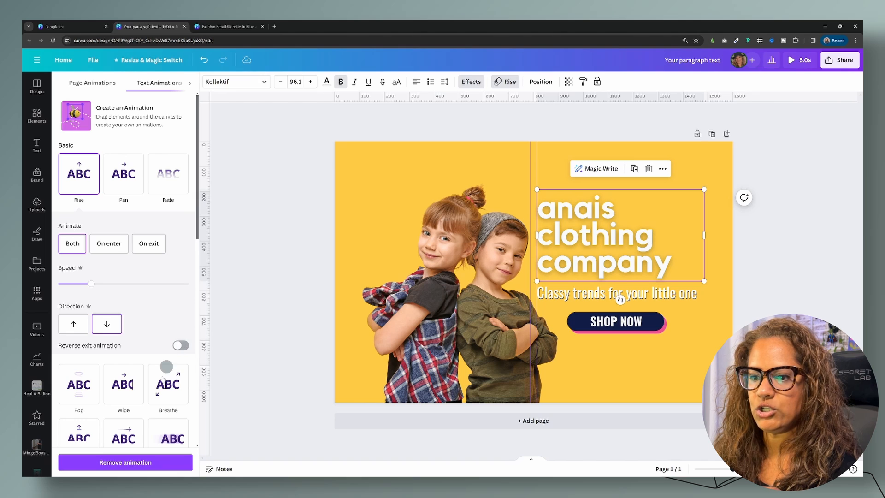
{"action": "left_click", "coordinate": [138, 462]}
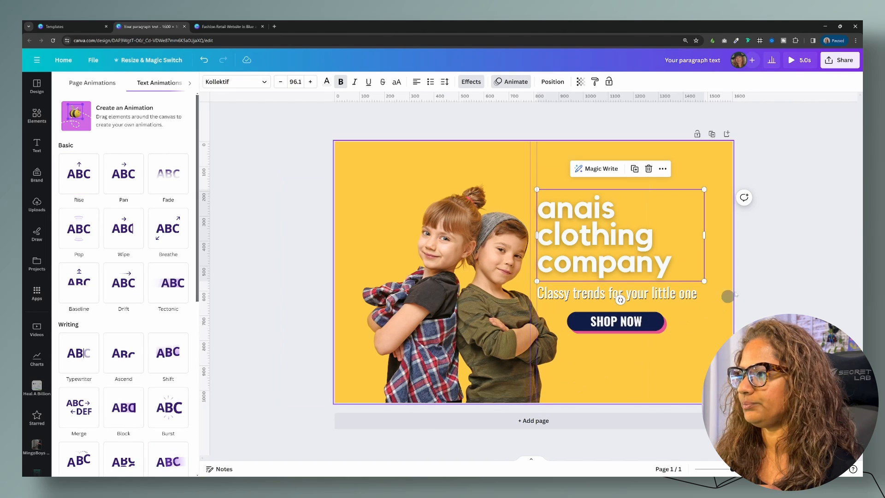
{"action": "left_click", "coordinate": [798, 60]}
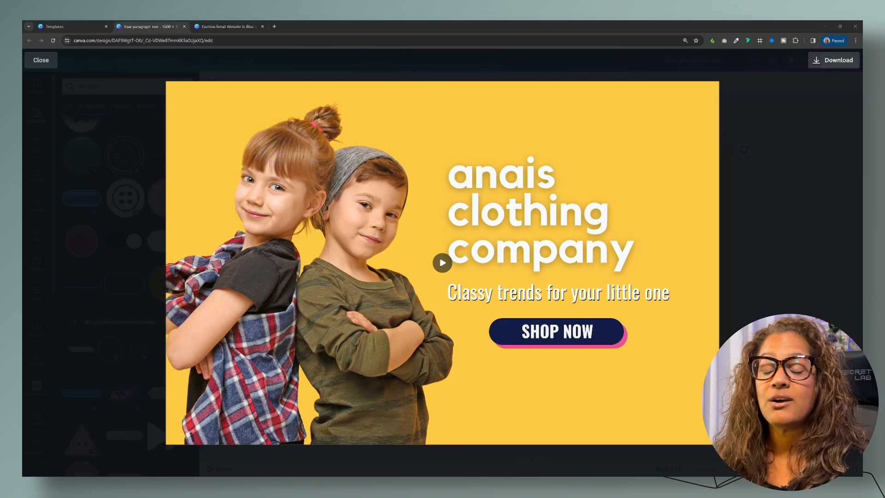
Bring the JustFab site's browser window into view, capture its header and President's Day banner with Snipping Tool, and move the window away.
{"action": "left_click_drag", "start_coordinate": [861, 44], "coordinate": [428, 57]}
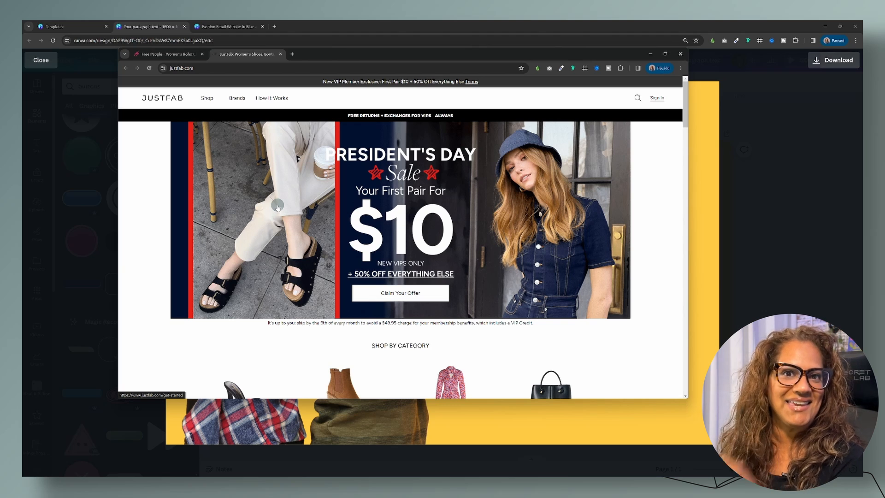
{"action": "left_click_drag", "start_coordinate": [368, 57], "coordinate": [374, 85]}
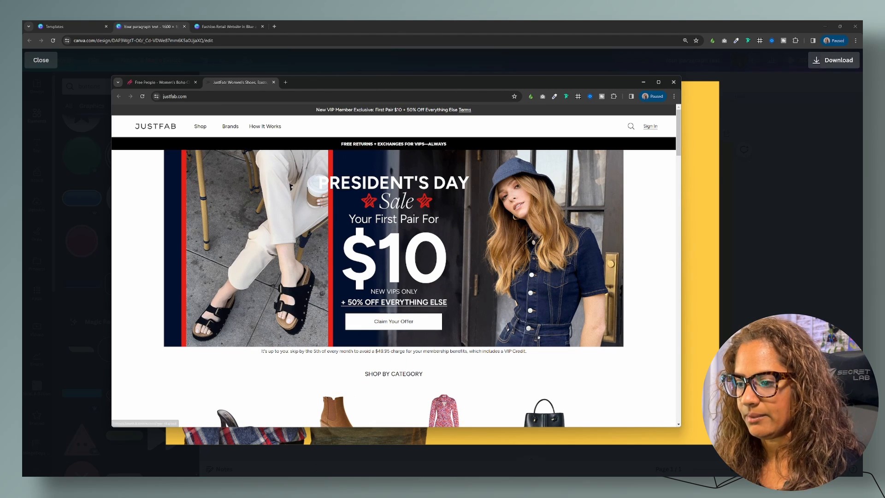
{"action": "key", "text": "super"}
{"action": "type", "text": "snip"}
{"action": "left_click", "coordinate": [360, 299]}
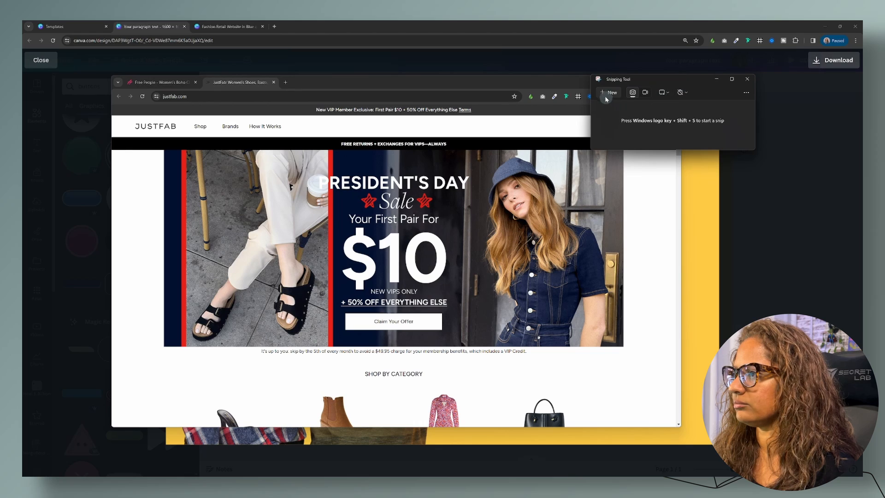
{"action": "left_click", "coordinate": [618, 93]}
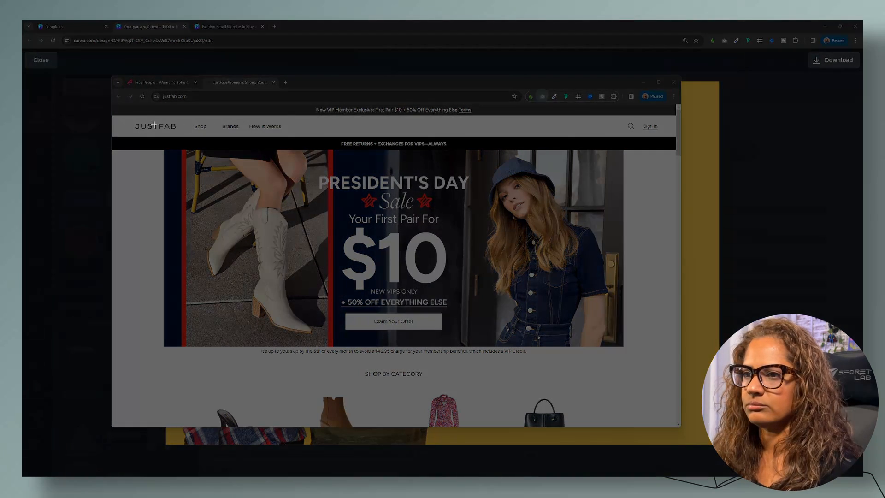
{"action": "left_click_drag", "start_coordinate": [154, 125], "coordinate": [639, 353]}
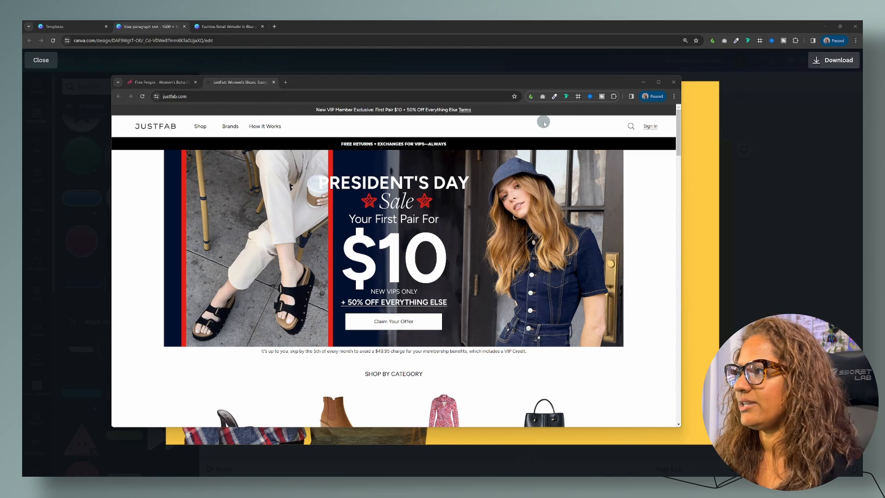
{"action": "left_click_drag", "start_coordinate": [406, 79], "coordinate": [884, 106]}
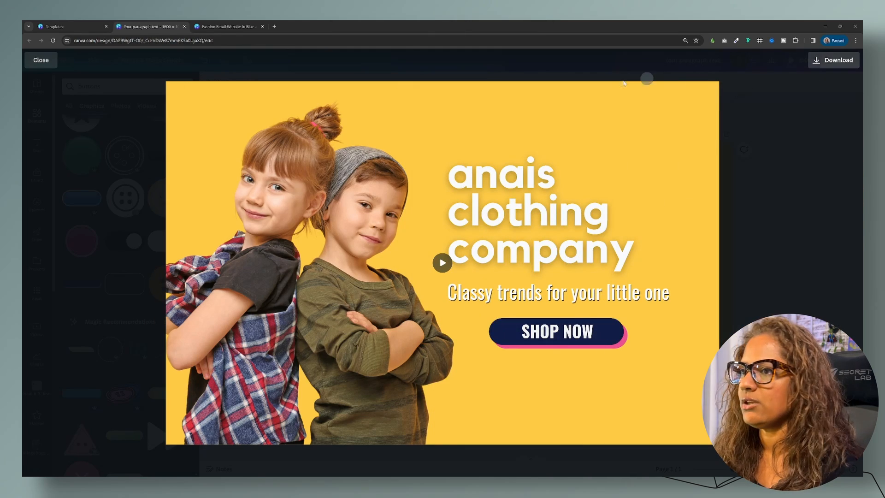
Close the preview and add two blank pages to the design.
{"action": "left_click", "coordinate": [41, 60]}
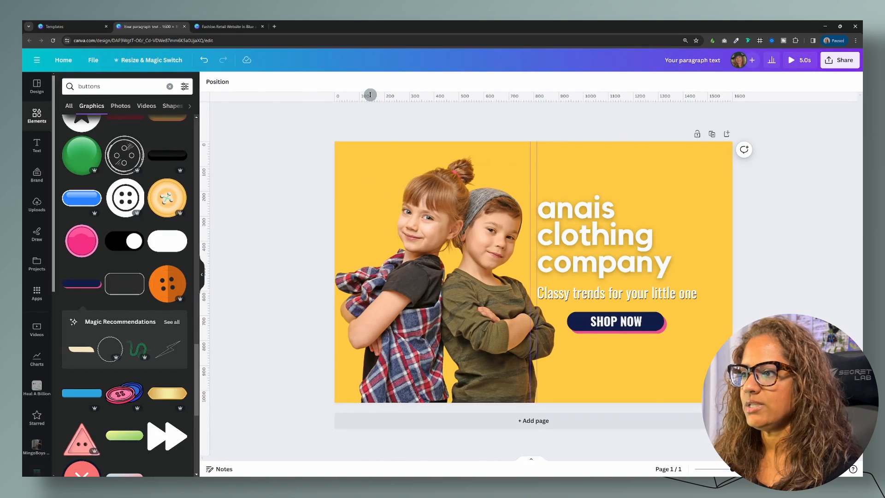
{"action": "left_click", "coordinate": [548, 421]}
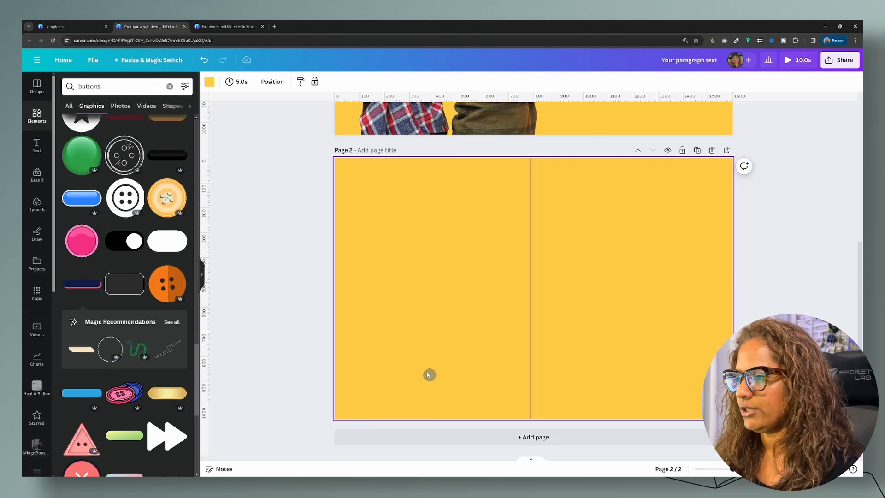
{"action": "left_click", "coordinate": [556, 435]}
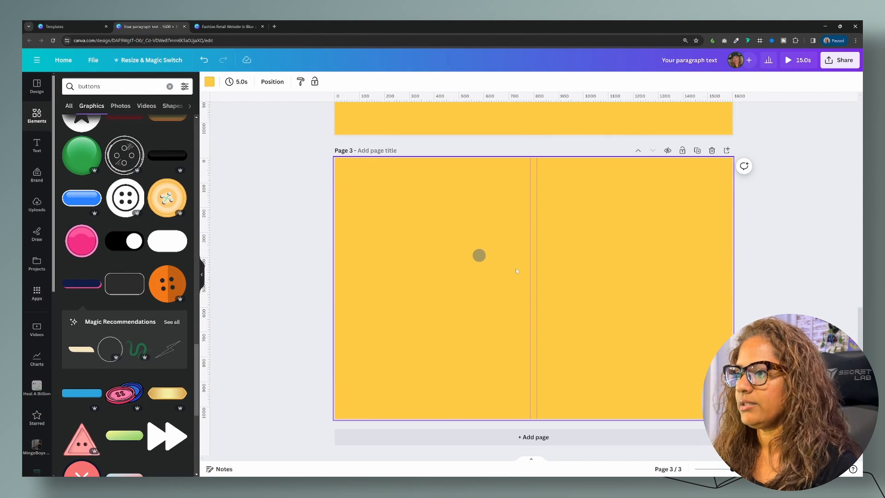
Paste the captured JustFab banner onto page 3 and position it in the page's upper-left area.
{"action": "key", "text": "ctrl+v"}
{"action": "left_click_drag", "start_coordinate": [514, 297], "coordinate": [466, 243]}
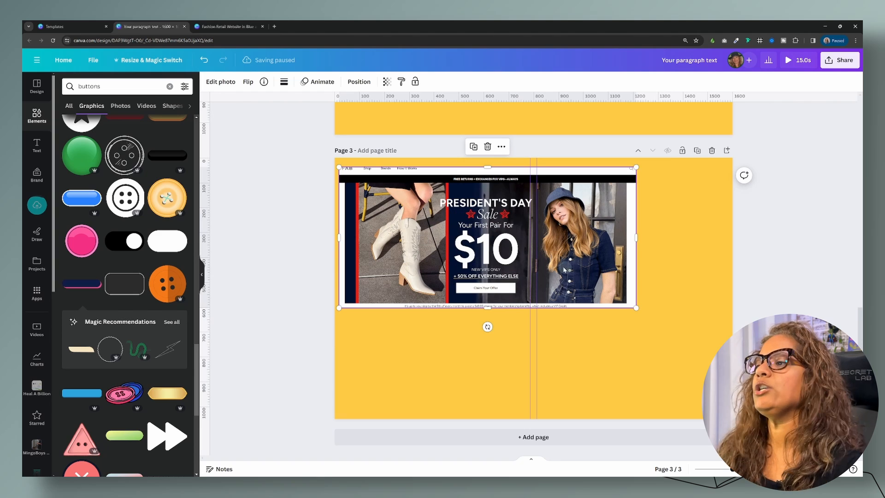
{"action": "scroll", "coordinate": [627, 317], "scroll_direction": "up", "scroll_amount": 3}
{"action": "left_click", "coordinate": [636, 287]}
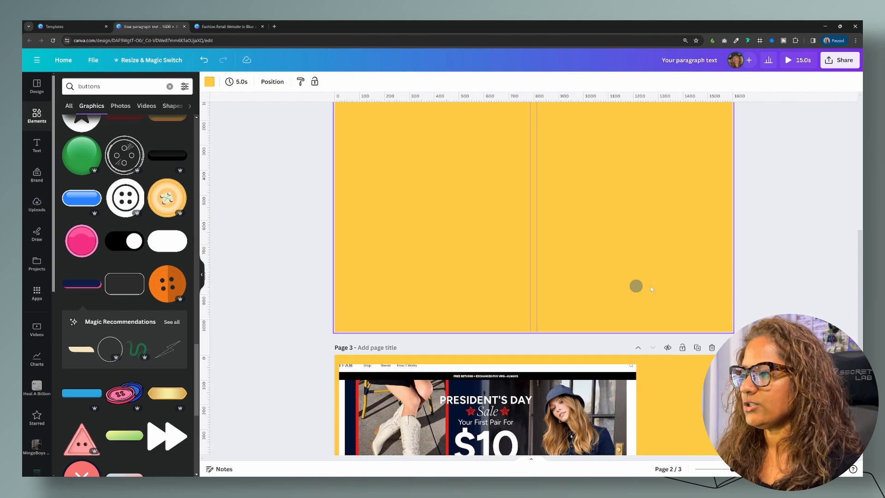
{"action": "scroll", "coordinate": [657, 292], "scroll_direction": "down", "scroll_amount": 1}
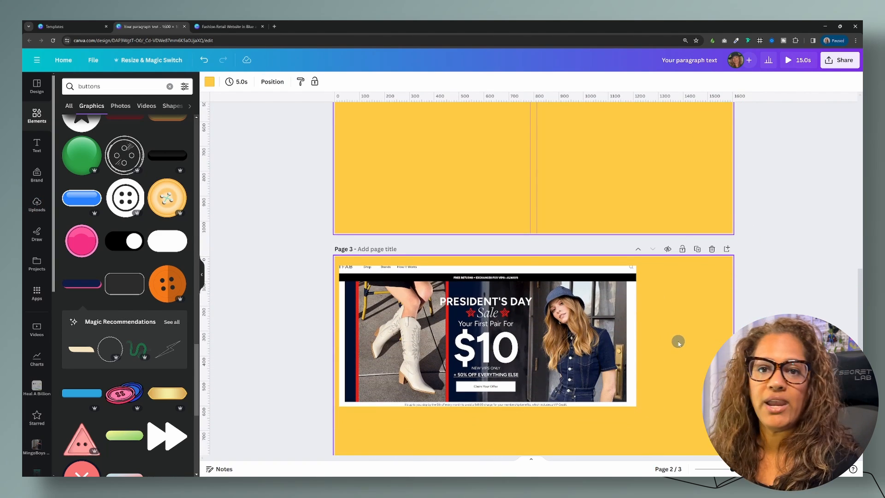
{"action": "left_click_drag", "start_coordinate": [603, 346], "coordinate": [605, 337]}
Search the element photos for "makeup" and fill blank page 2 with the photo of smeared foundation.
{"action": "scroll", "coordinate": [593, 374], "scroll_direction": "up", "scroll_amount": 3}
{"action": "scroll", "coordinate": [613, 415], "scroll_direction": "down", "scroll_amount": 2}
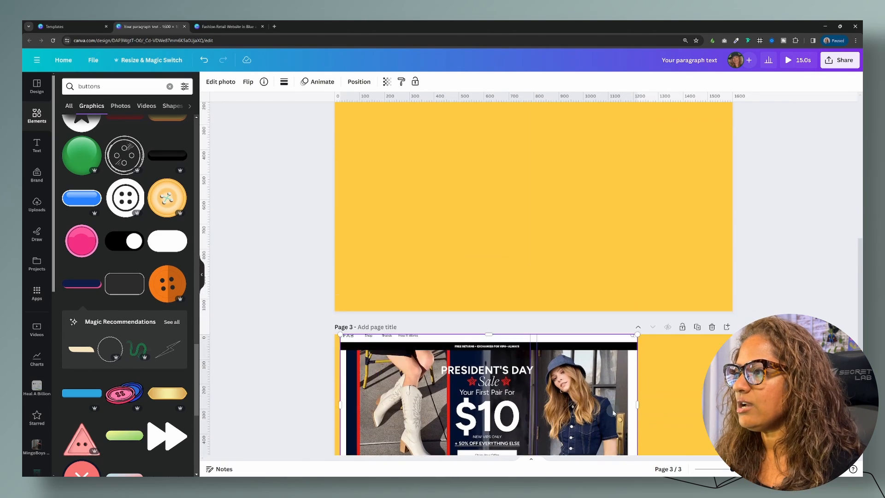
{"action": "scroll", "coordinate": [614, 412], "scroll_direction": "up", "scroll_amount": 3}
{"action": "left_click", "coordinate": [632, 286]}
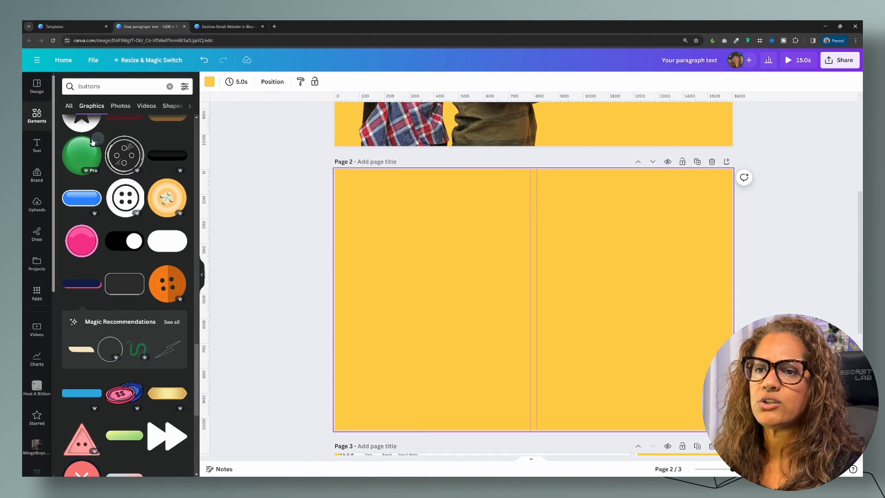
{"action": "left_click", "coordinate": [37, 115]}
{"action": "left_click", "coordinate": [105, 88]}
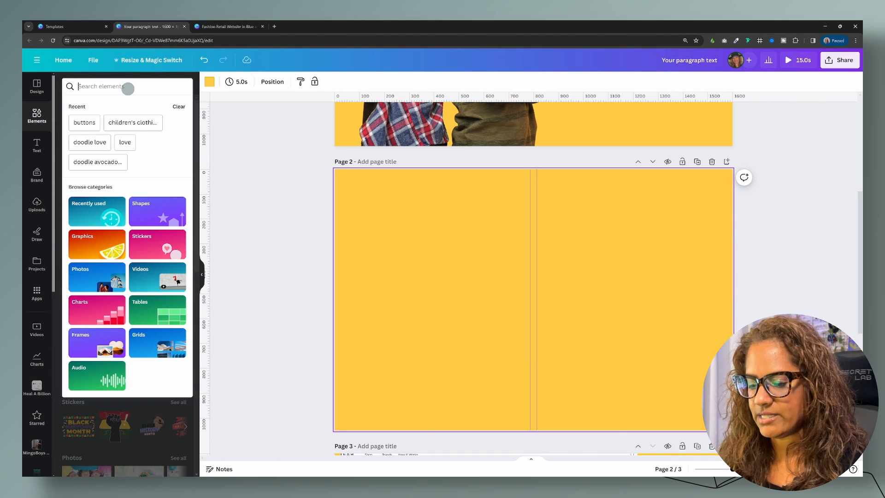
{"action": "type", "text": "makeup"}
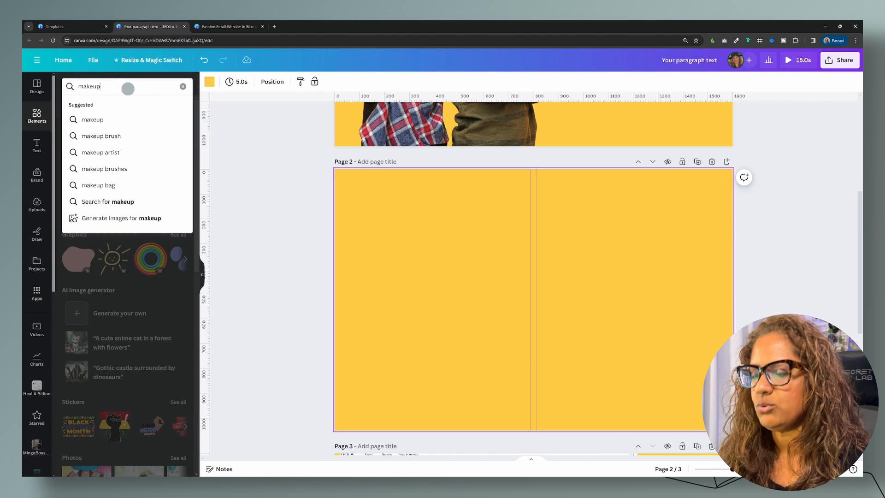
{"action": "key", "text": "Return"}
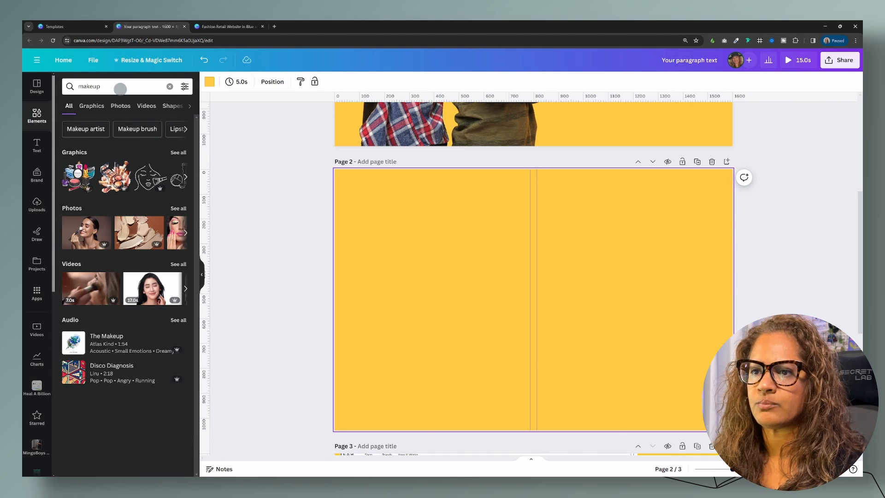
{"action": "left_click", "coordinate": [120, 106]}
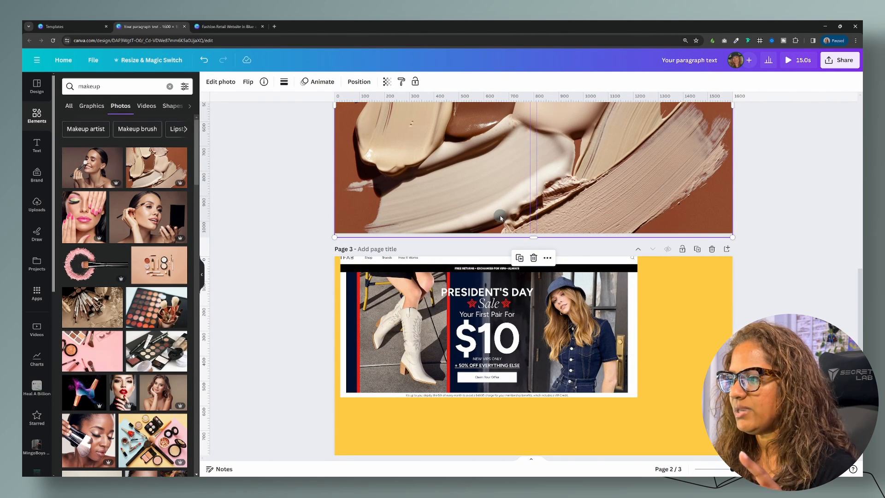
Add the makeup photo of the wavy-haired woman resting her chin on her hand to page 2.
{"action": "scroll", "coordinate": [501, 218], "scroll_direction": "down", "scroll_amount": 1}
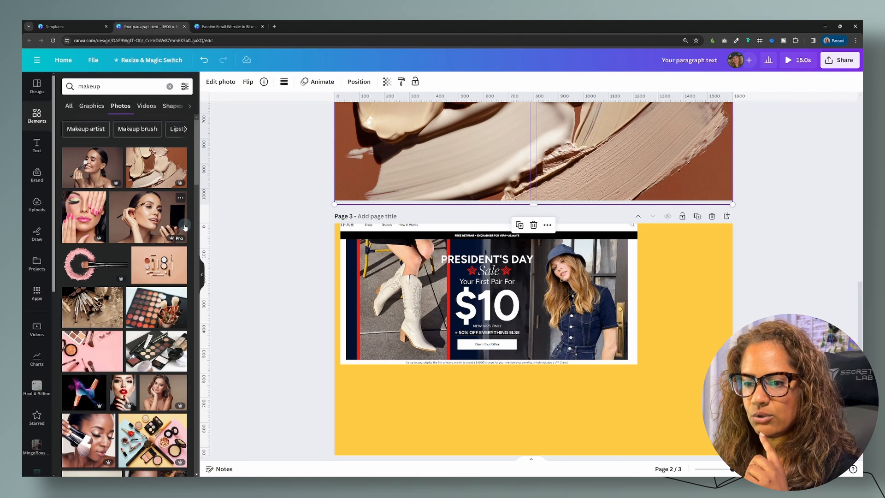
{"action": "scroll", "coordinate": [182, 229], "scroll_direction": "down", "scroll_amount": 3}
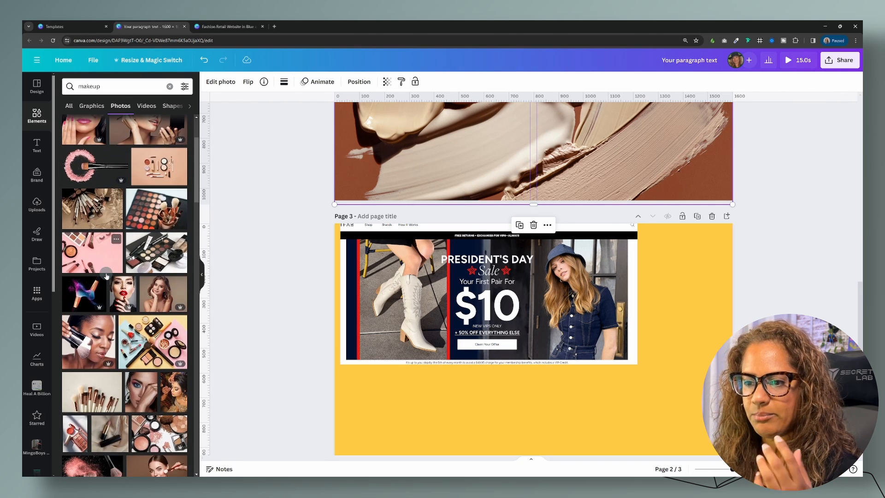
{"action": "scroll", "coordinate": [277, 293], "scroll_direction": "up", "scroll_amount": 3}
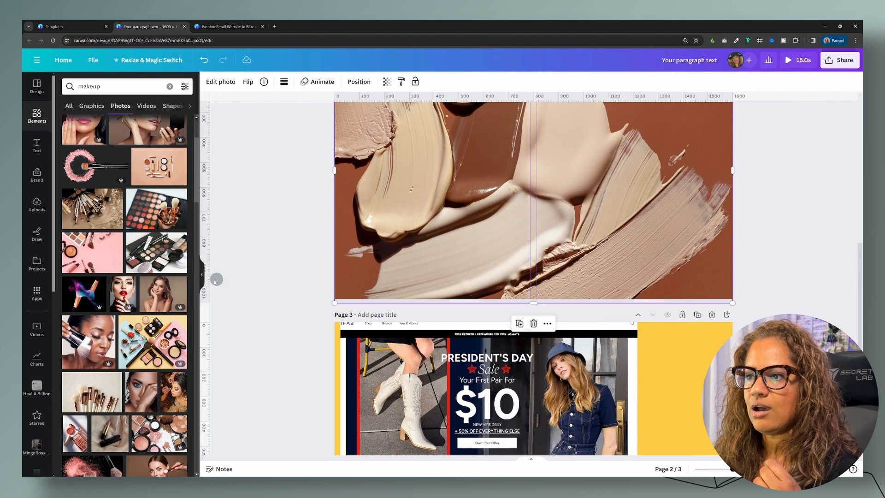
{"action": "left_click", "coordinate": [159, 296]}
{"action": "scroll", "coordinate": [531, 230], "scroll_direction": "up", "scroll_amount": 3}
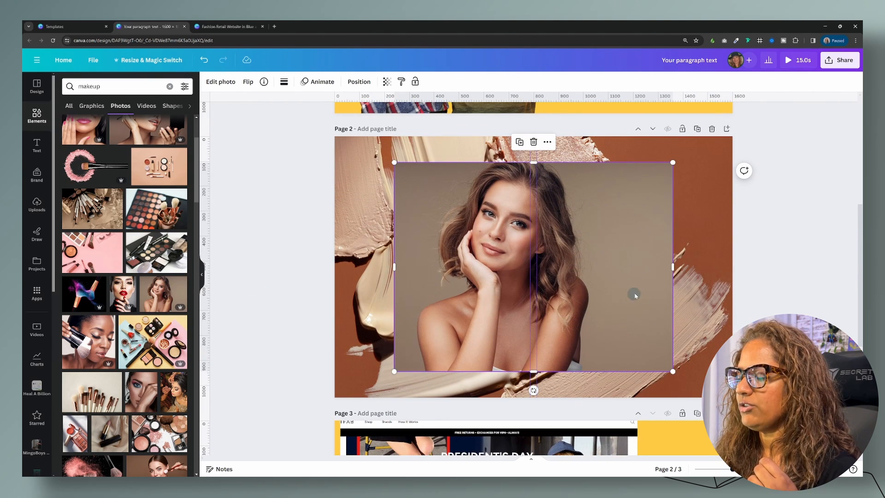
Delete the smeared-foundation photo behind the woman's portrait on page 2.
{"action": "left_click", "coordinate": [707, 204]}
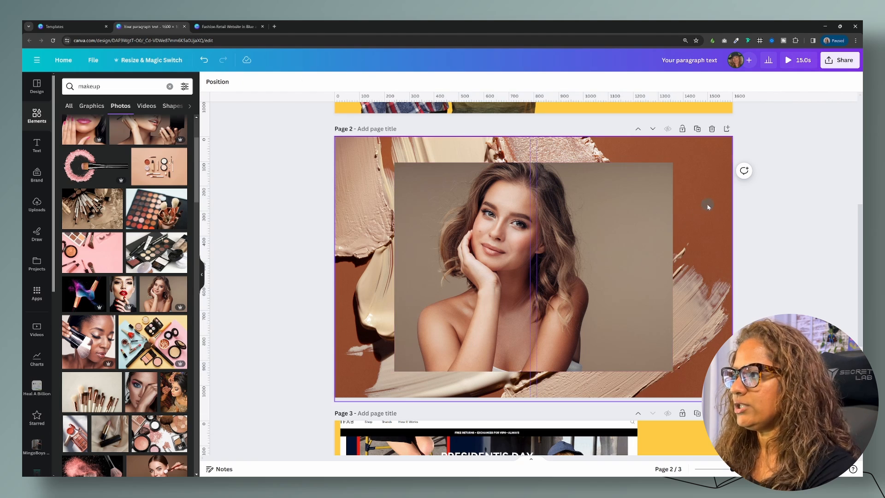
{"action": "left_click", "coordinate": [613, 259]}
{"action": "left_click", "coordinate": [697, 153]}
{"action": "key", "text": "Delete"}
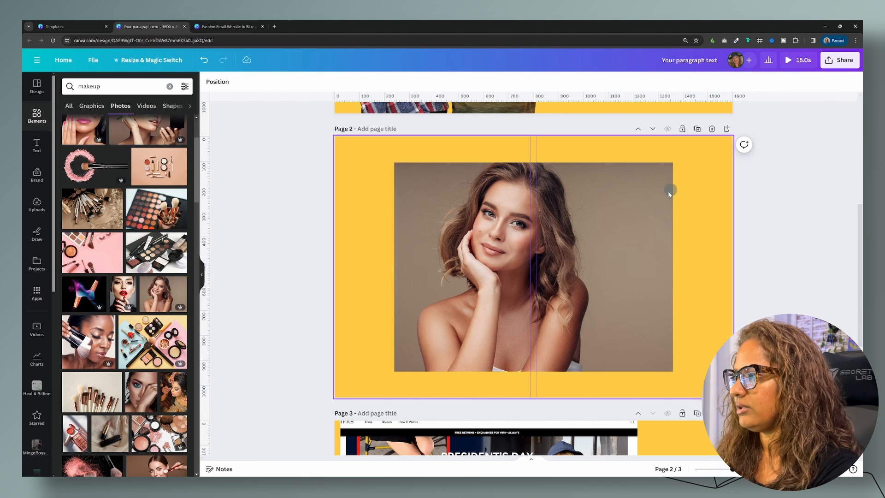
Align the woman's photo with page 2's upper-right corner, extend it to the bottom edge and shift the image rightward within its crop.
{"action": "left_click_drag", "start_coordinate": [627, 232], "coordinate": [687, 205]}
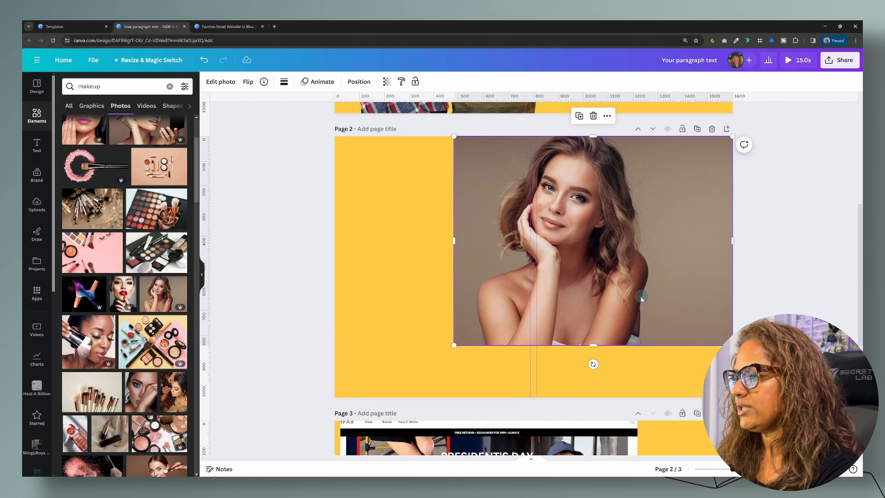
{"action": "left_click_drag", "start_coordinate": [592, 347], "coordinate": [593, 397]}
{"action": "double_click", "coordinate": [546, 306]}
{"action": "left_click_drag", "start_coordinate": [546, 306], "coordinate": [606, 300]}
{"action": "left_click", "coordinate": [429, 286]}
{"action": "left_click", "coordinate": [216, 112]}
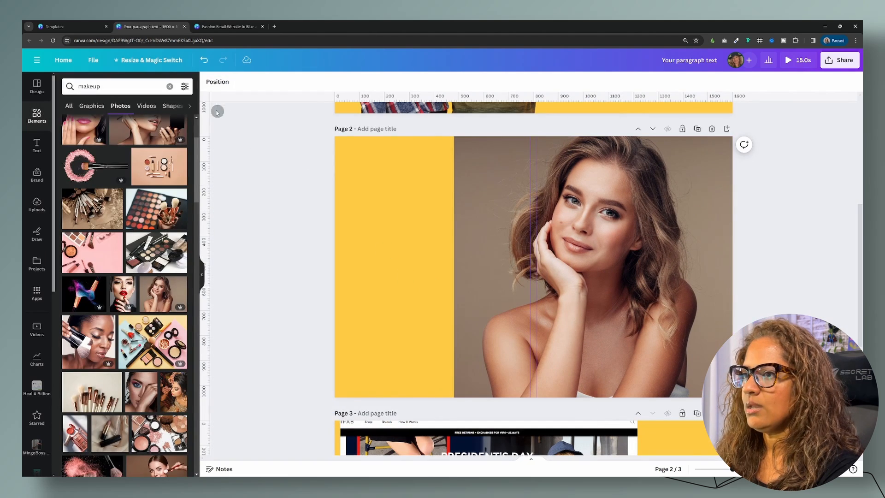
Set page 2's background to the brown #7F6B5E sampled from the backdrop of the woman's photo.
{"action": "left_click", "coordinate": [217, 82]}
{"action": "left_click", "coordinate": [132, 161]}
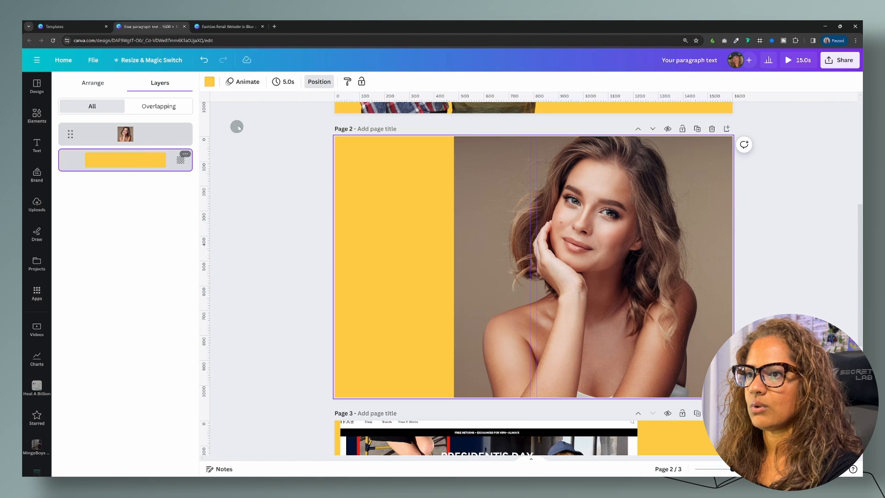
{"action": "left_click", "coordinate": [210, 82]}
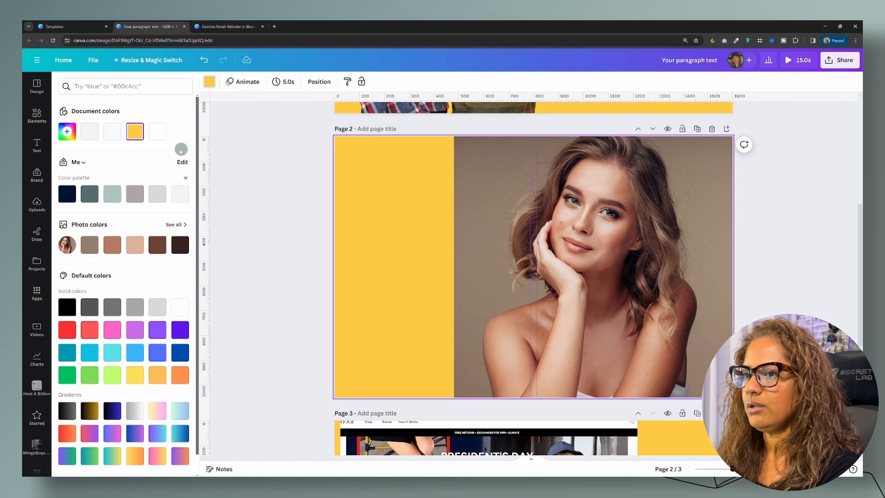
{"action": "left_click", "coordinate": [66, 131]}
{"action": "left_click", "coordinate": [171, 236]}
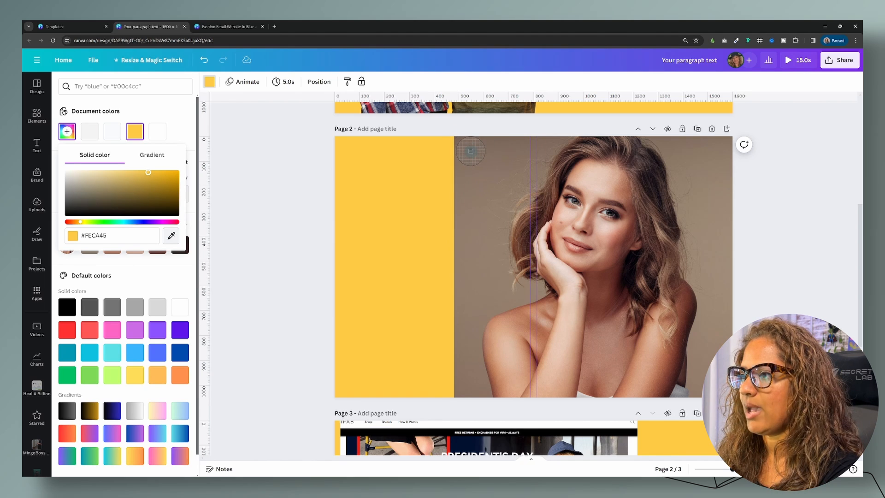
{"action": "left_click", "coordinate": [468, 151]}
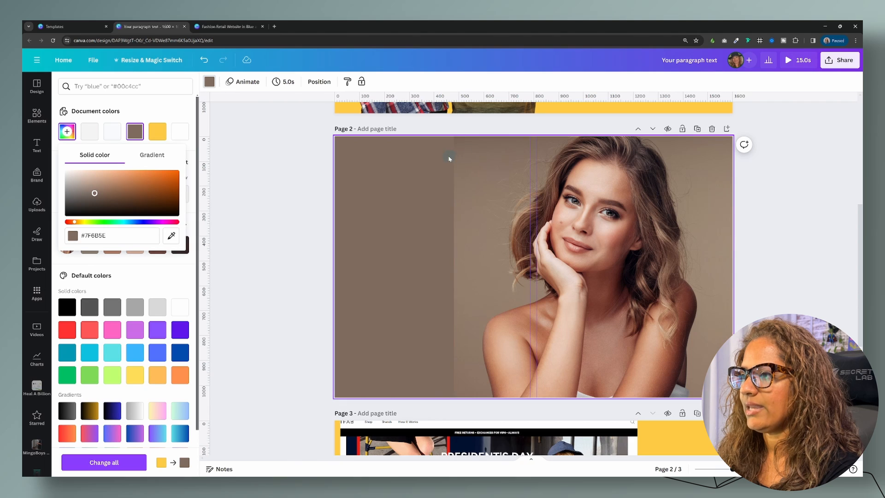
{"action": "left_click", "coordinate": [423, 159]}
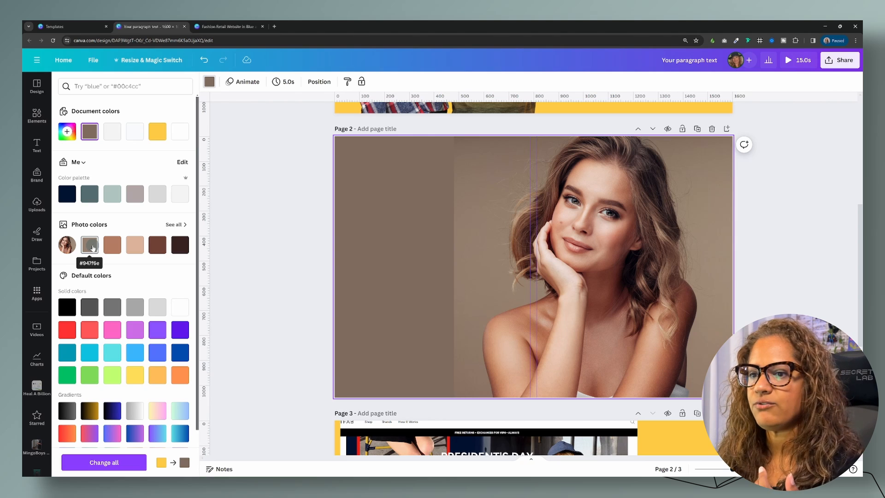
Set page 2's background to the photo color #947F6E and shift the woman's photo rightward past the page edge.
{"action": "left_click", "coordinate": [91, 247]}
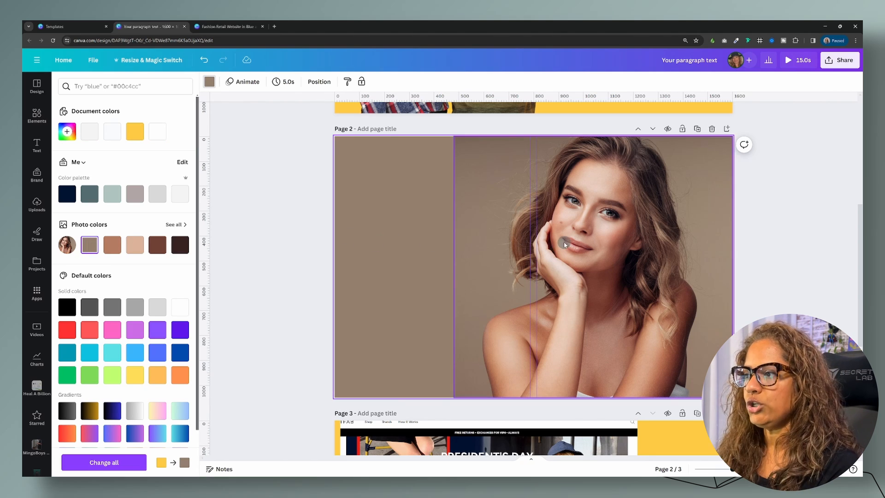
{"action": "left_click_drag", "start_coordinate": [580, 249], "coordinate": [632, 246]}
{"action": "scroll", "coordinate": [812, 263], "scroll_direction": "down", "scroll_amount": 3}
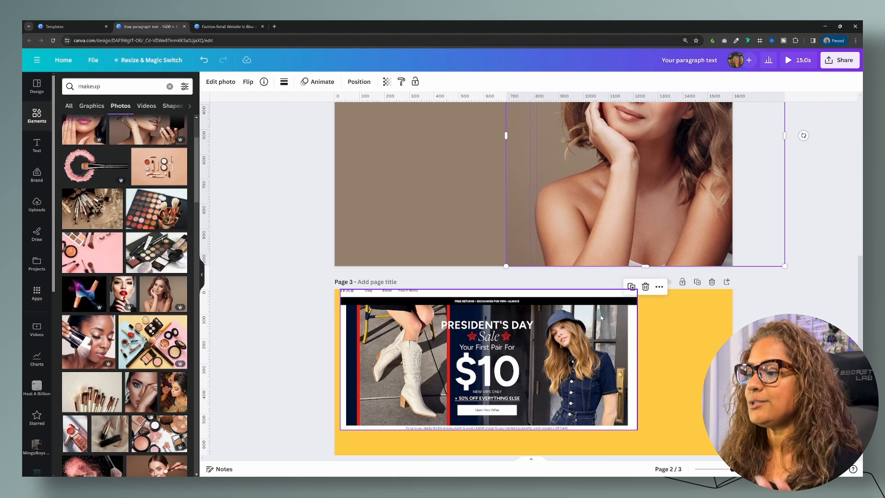
{"action": "scroll", "coordinate": [600, 318], "scroll_direction": "up", "scroll_amount": 3}
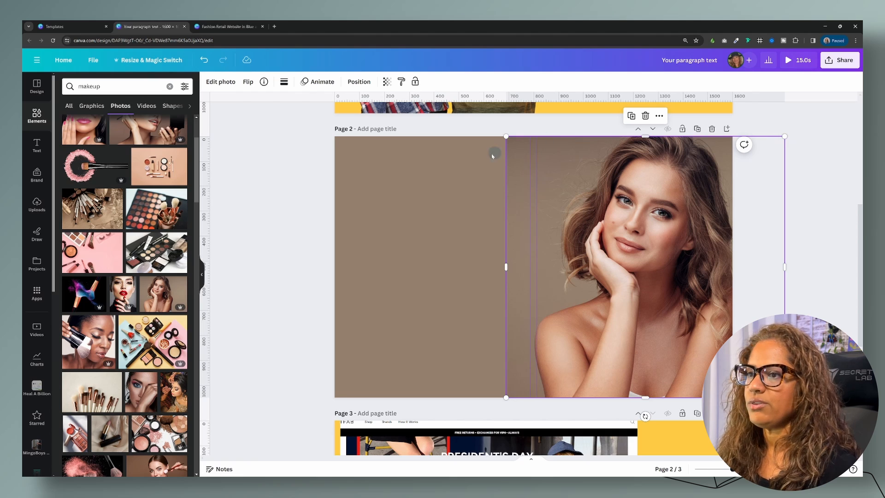
{"action": "left_click", "coordinate": [456, 214]}
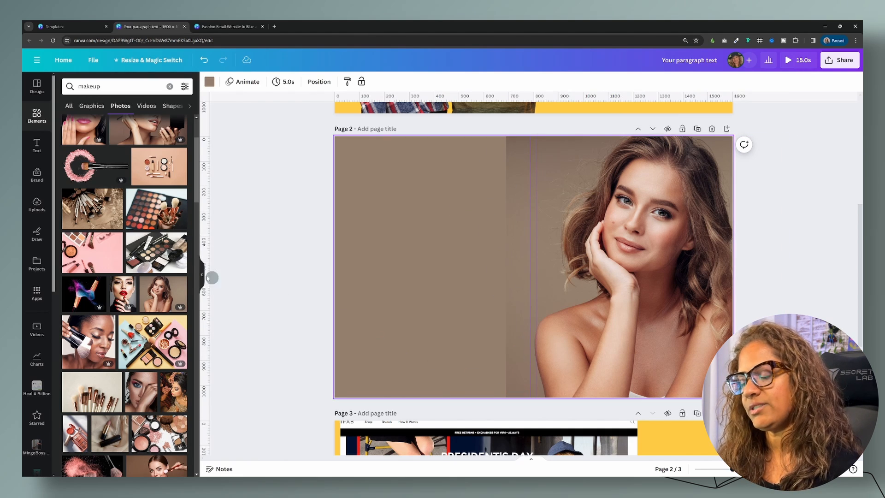
Search the graphics for "blur" and compare page 2 with the reference banner on page 3.
{"action": "left_click", "coordinate": [69, 87]}
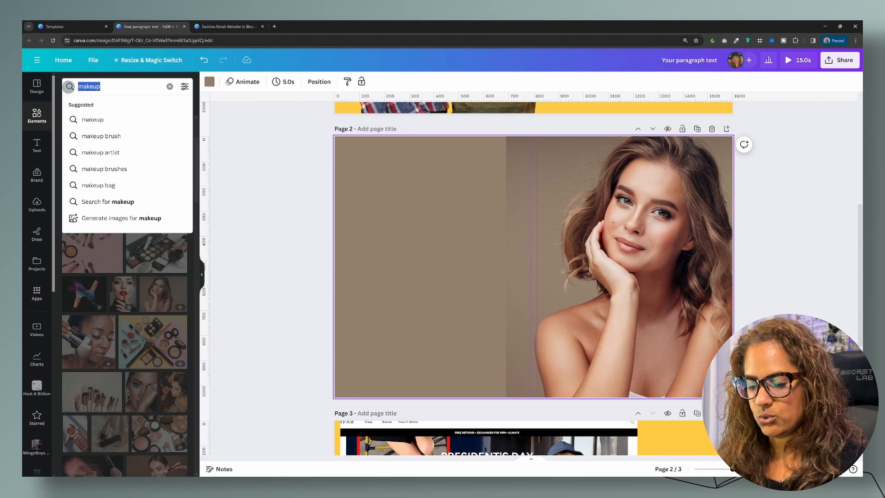
{"action": "type", "text": "blur"}
{"action": "key", "text": "Return"}
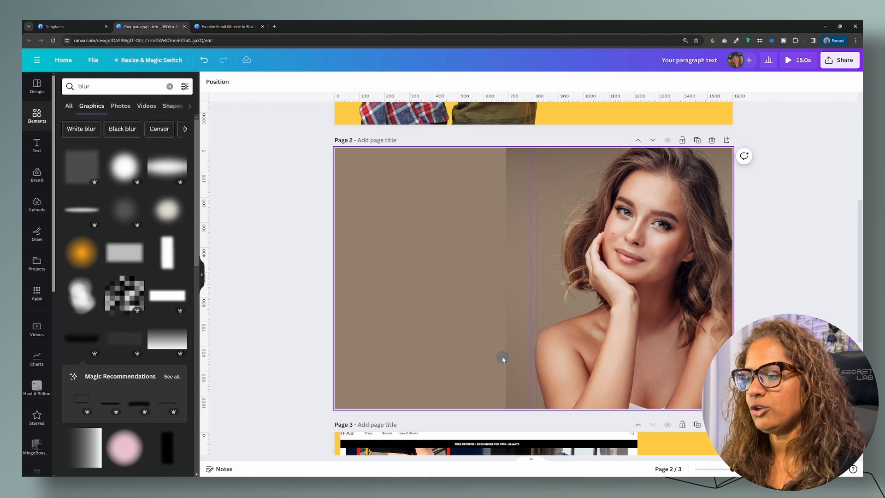
{"action": "scroll", "coordinate": [503, 359], "scroll_direction": "down", "scroll_amount": 5}
{"action": "scroll", "coordinate": [503, 359], "scroll_direction": "up", "scroll_amount": 2}
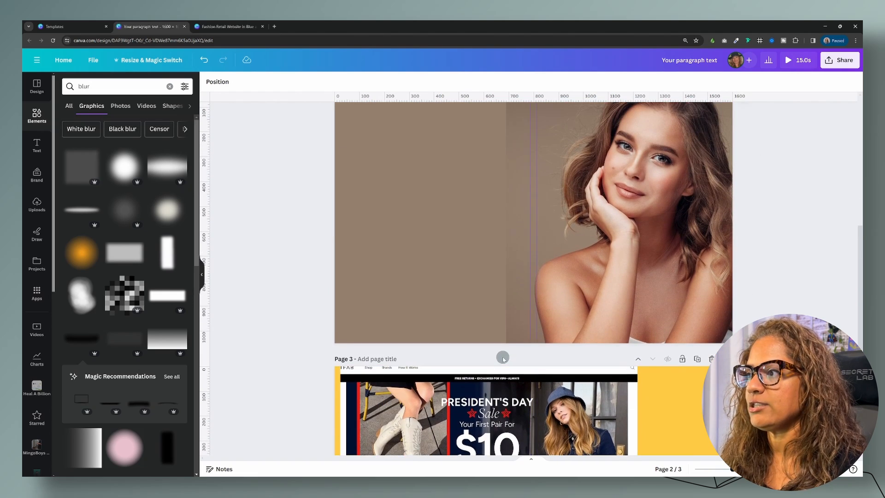
{"action": "scroll", "coordinate": [503, 359], "scroll_direction": "up", "scroll_amount": 2}
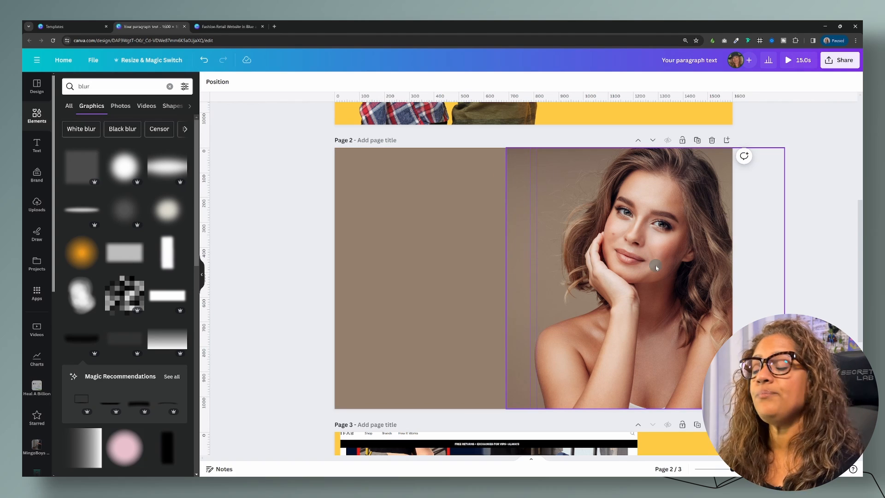
{"action": "left_click", "coordinate": [644, 235]}
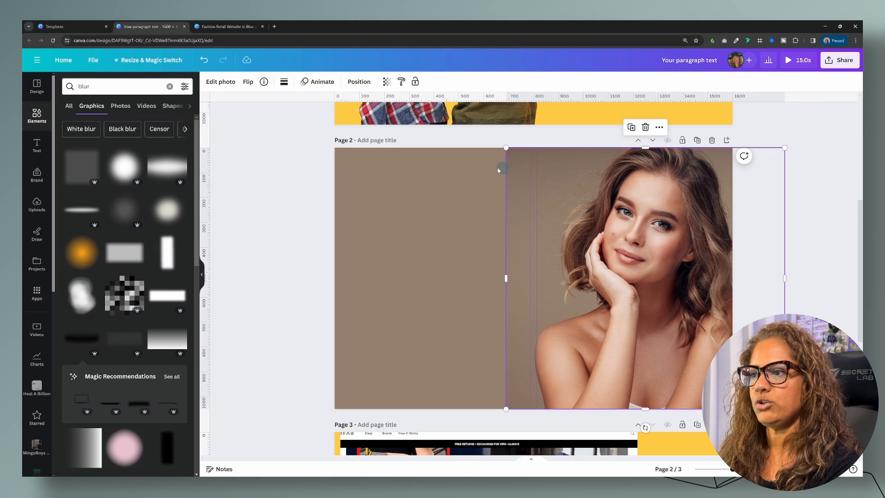
{"action": "left_click", "coordinate": [840, 60]}
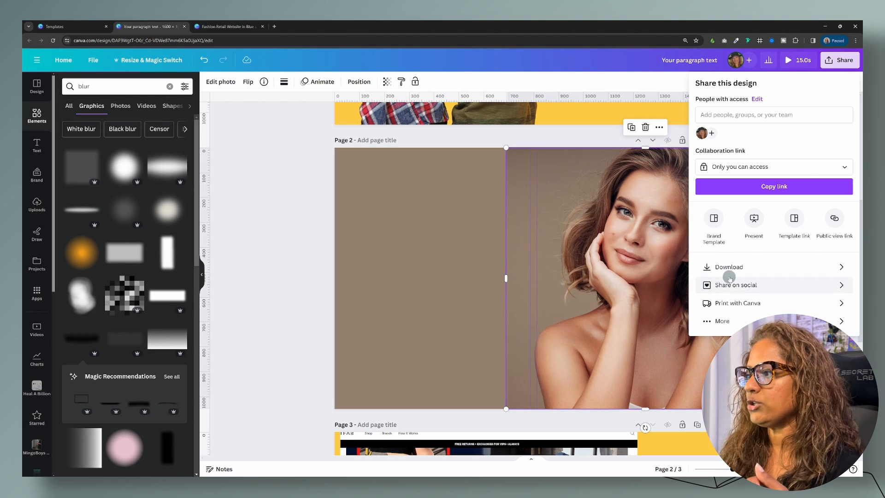
{"action": "left_click", "coordinate": [403, 247]}
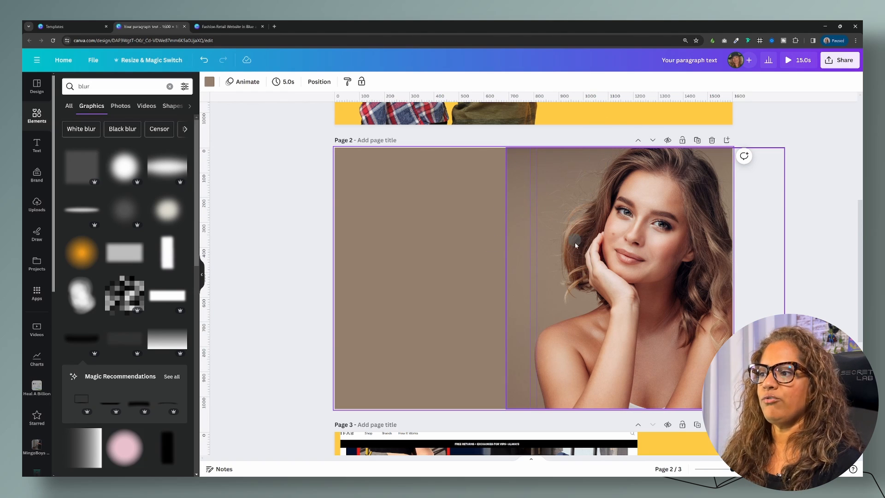
Remove the background from the woman's photo and position its left side about 640 px from the page's left edge.
{"action": "left_click_drag", "start_coordinate": [657, 295], "coordinate": [634, 218]}
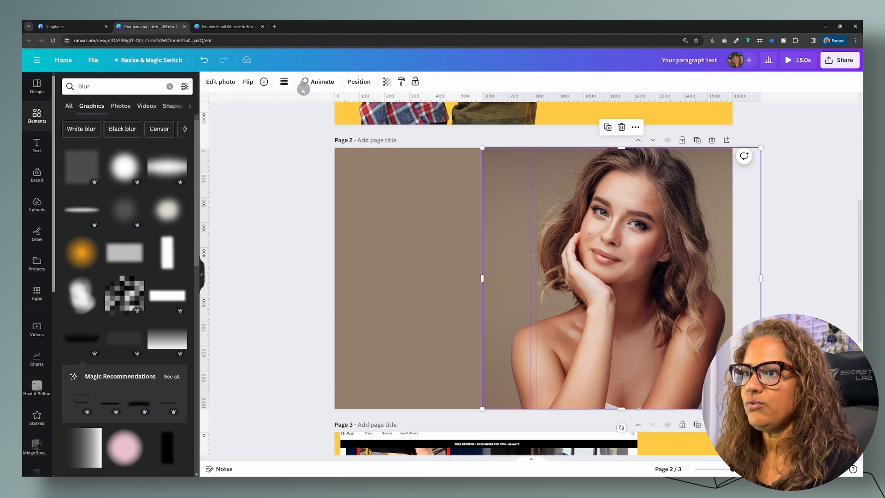
{"action": "left_click", "coordinate": [221, 81]}
{"action": "left_click", "coordinate": [88, 136]}
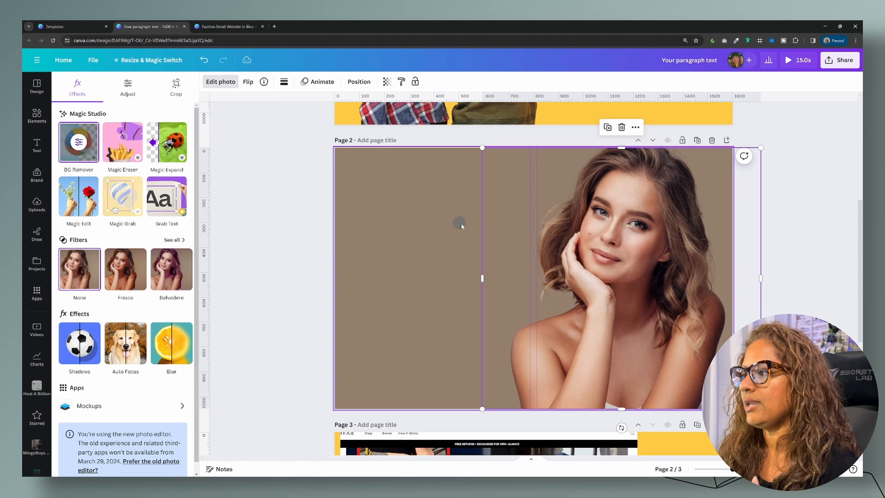
{"action": "left_click_drag", "start_coordinate": [631, 251], "coordinate": [641, 253]}
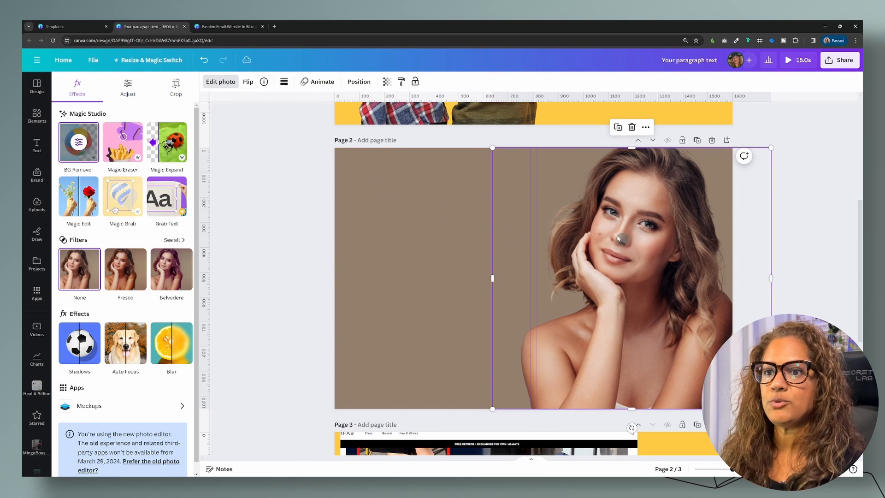
Search the elements for "blur" and add the round soft cream glow graphic to page 2.
{"action": "left_click", "coordinate": [37, 115]}
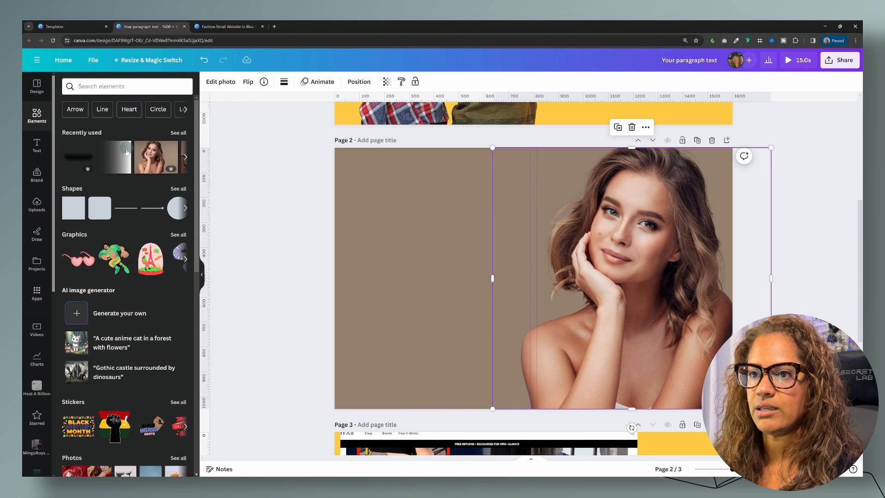
{"action": "left_click", "coordinate": [116, 86]}
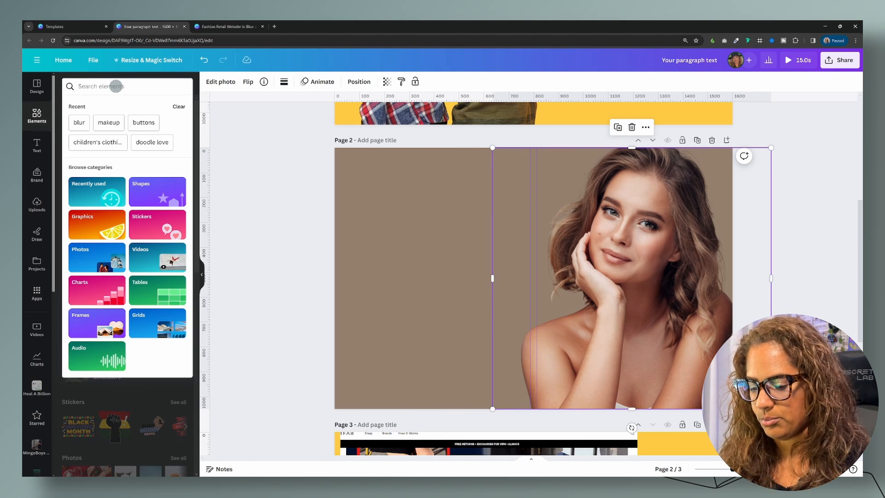
{"action": "type", "text": "blur"}
{"action": "key", "text": "Return"}
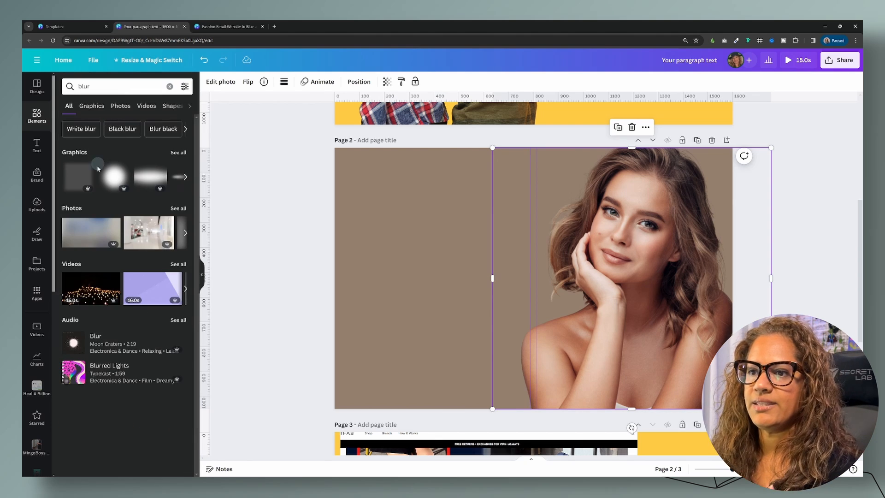
{"action": "left_click", "coordinate": [183, 160]}
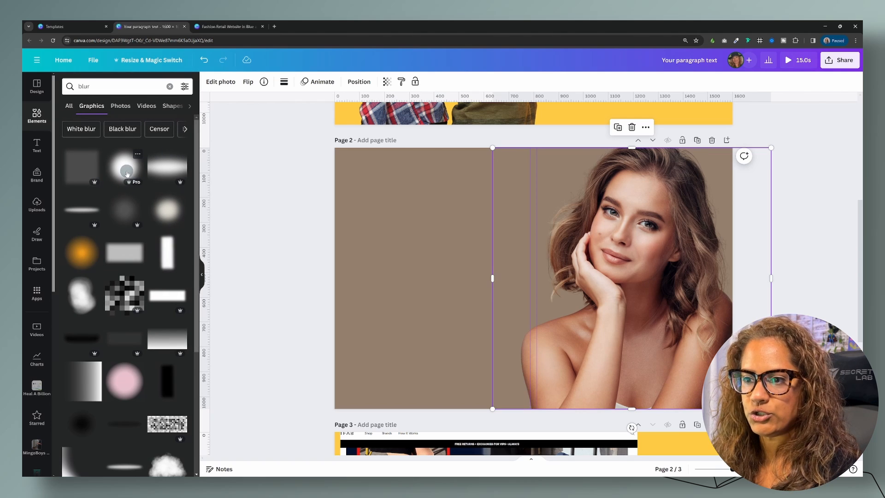
{"action": "left_click", "coordinate": [127, 174]}
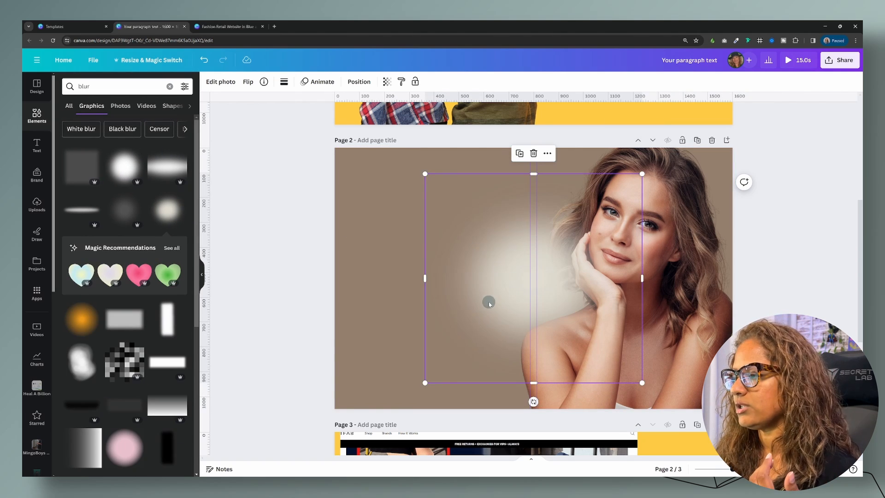
Enlarge the cream glow and place it over the woman so it extends beyond the page's right and bottom edges.
{"action": "left_click_drag", "start_coordinate": [489, 303], "coordinate": [551, 295]}
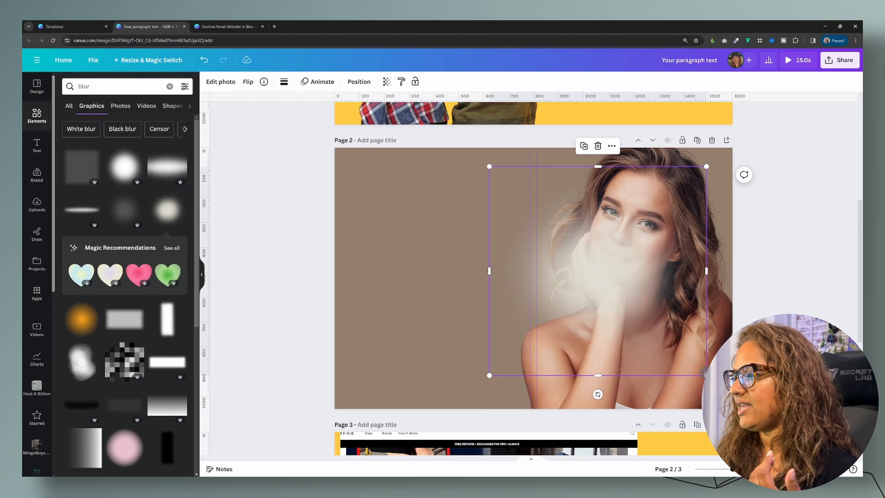
{"action": "left_click_drag", "start_coordinate": [705, 371], "coordinate": [801, 465]}
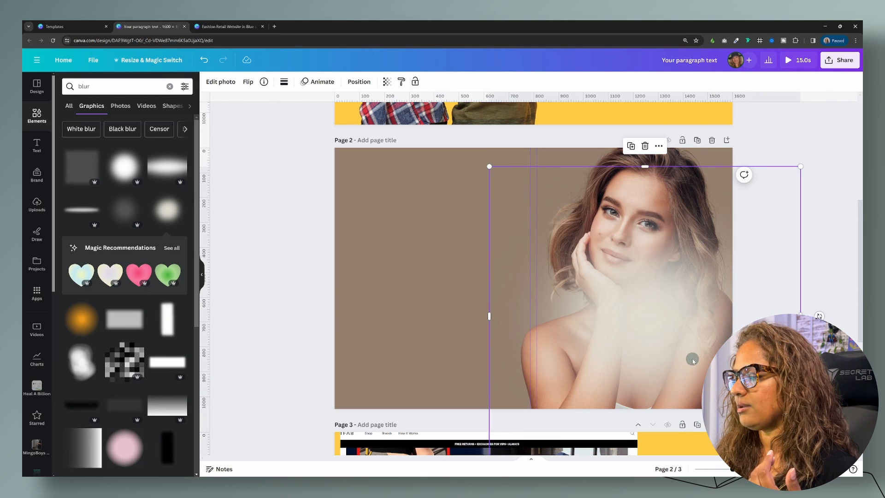
{"action": "left_click_drag", "start_coordinate": [693, 359], "coordinate": [693, 326]}
Move the cream glow's layer beneath the woman's photo so it sits between her and the background.
{"action": "left_click", "coordinate": [359, 81]}
{"action": "left_click", "coordinate": [159, 94]}
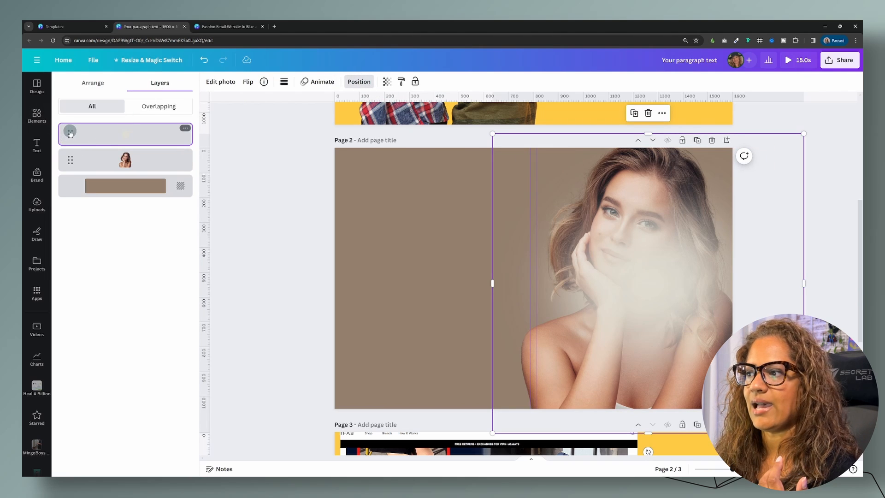
{"action": "left_click_drag", "start_coordinate": [70, 133], "coordinate": [70, 168]}
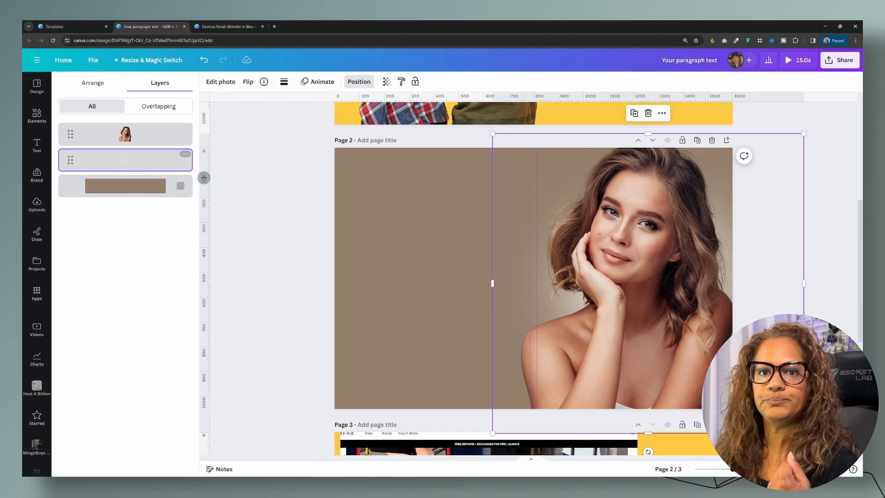
{"action": "left_click", "coordinate": [251, 178]}
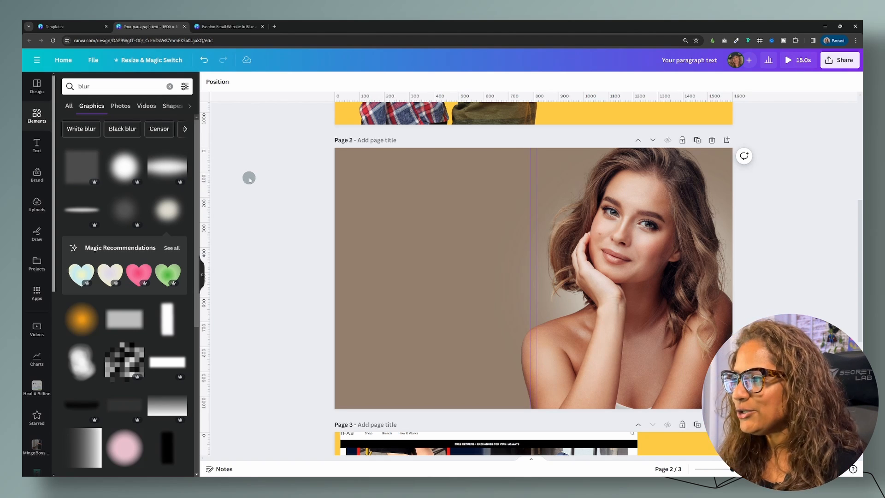
{"action": "scroll", "coordinate": [249, 178], "scroll_direction": "down", "scroll_amount": 5}
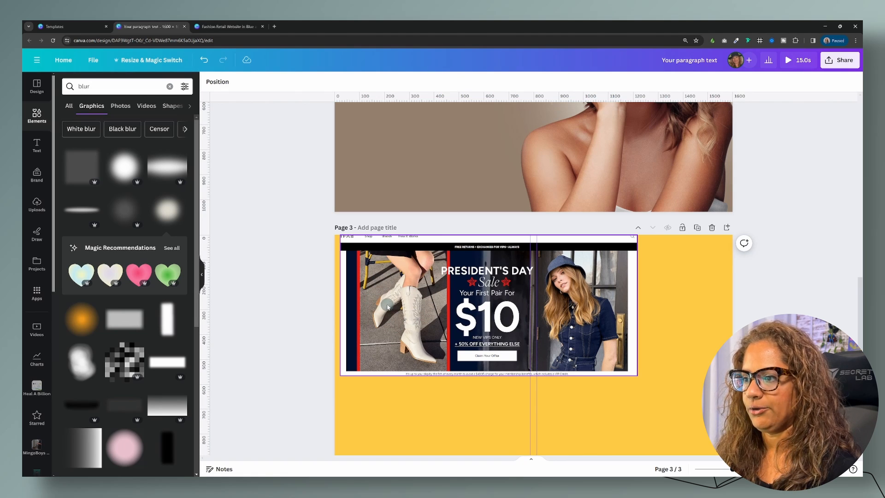
{"action": "scroll", "coordinate": [383, 309], "scroll_direction": "up", "scroll_amount": 1}
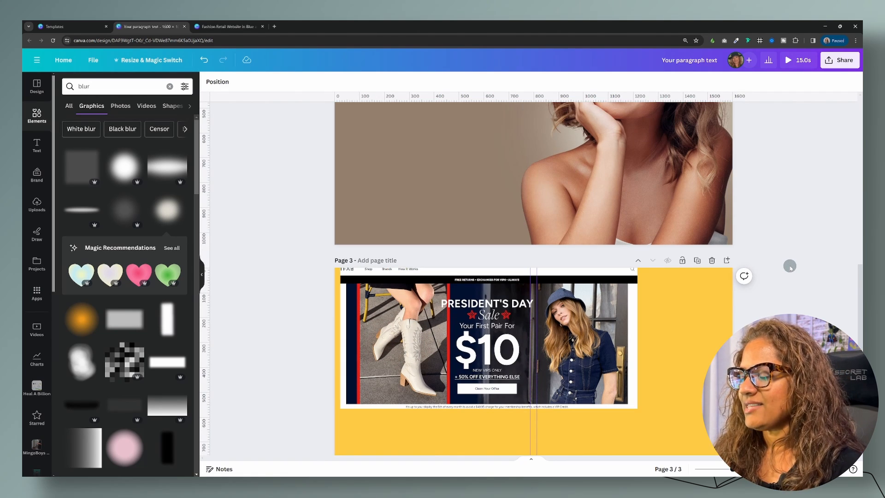
{"action": "scroll", "coordinate": [790, 272], "scroll_direction": "up", "scroll_amount": 4}
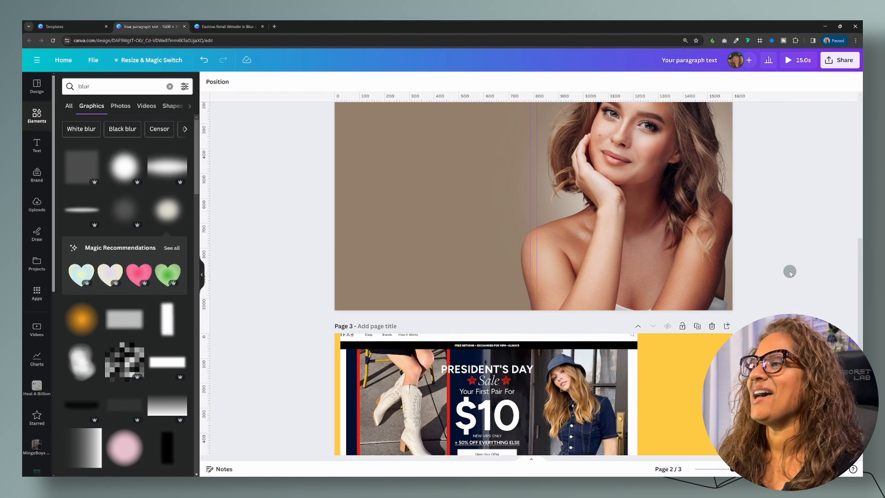
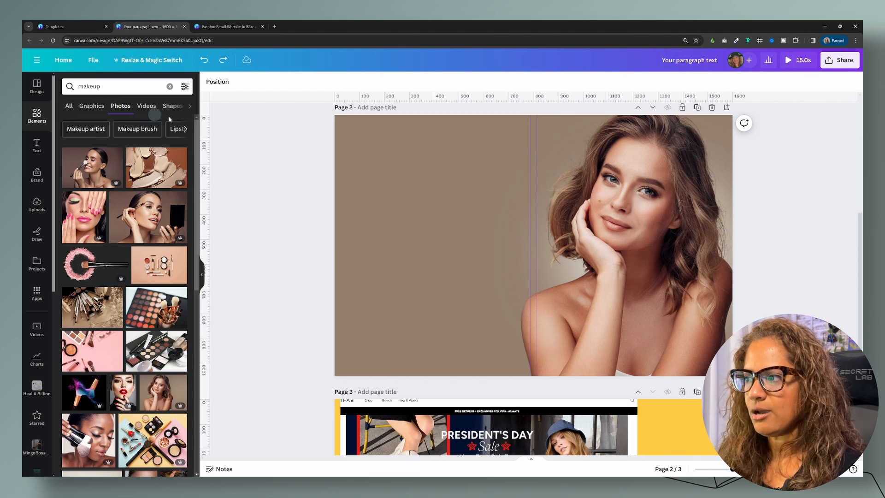
{"action": "left_click", "coordinate": [579, 191]}
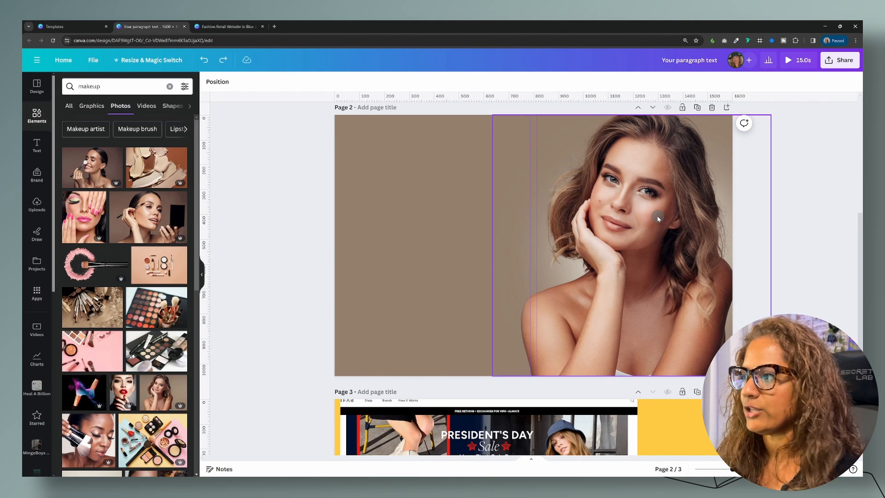
{"action": "left_click", "coordinate": [360, 214]}
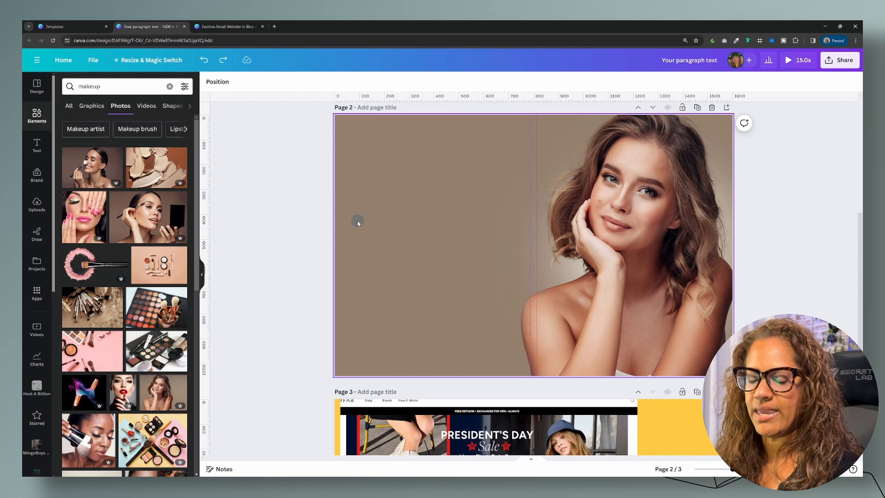
{"action": "left_click", "coordinate": [245, 294]}
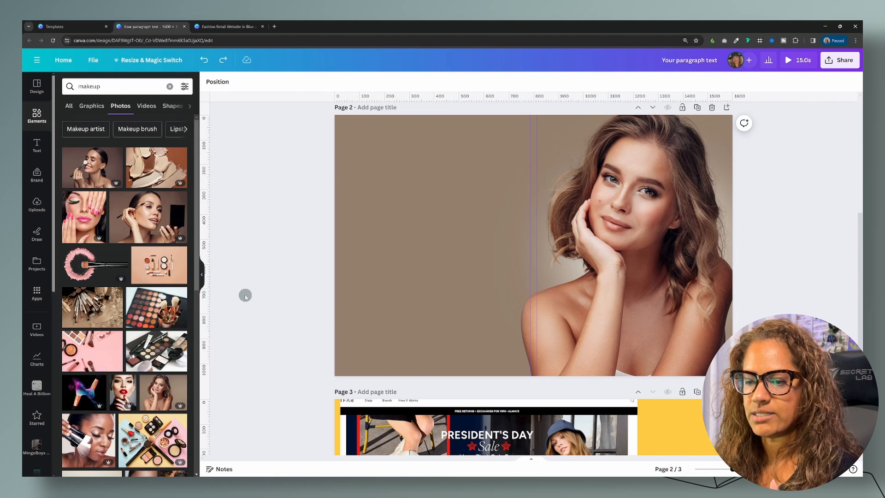
Add the makeup brushes photo to page 2, shrink it to about 420 px wide and tilt it counterclockwise over the upper-left corner.
{"action": "left_click", "coordinate": [93, 307]}
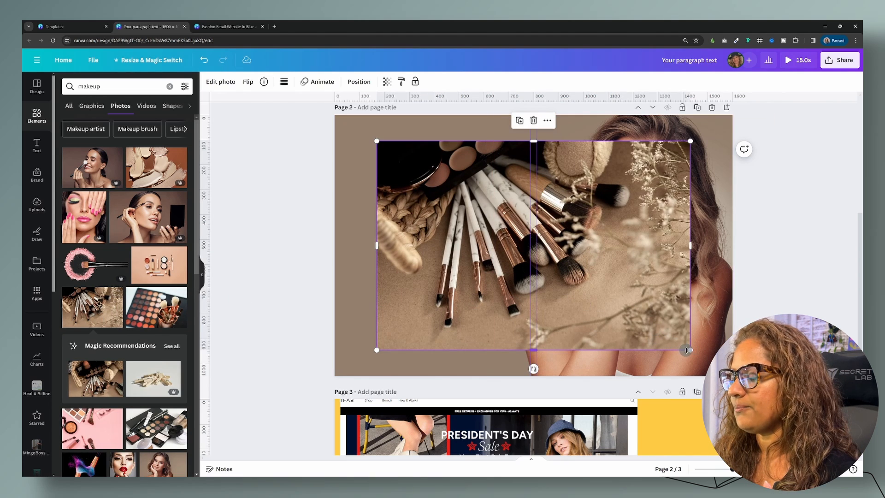
{"action": "mouse_move", "coordinate": [686, 349]}
{"action": "left_mouse_down"}
{"action": "mouse_move", "coordinate": [471, 252]}
{"action": "mouse_move", "coordinate": [451, 279]}
{"action": "mouse_move", "coordinate": [440, 262]}
{"action": "left_mouse_up"}
{"action": "left_click_drag", "start_coordinate": [433, 231], "coordinate": [417, 202]}
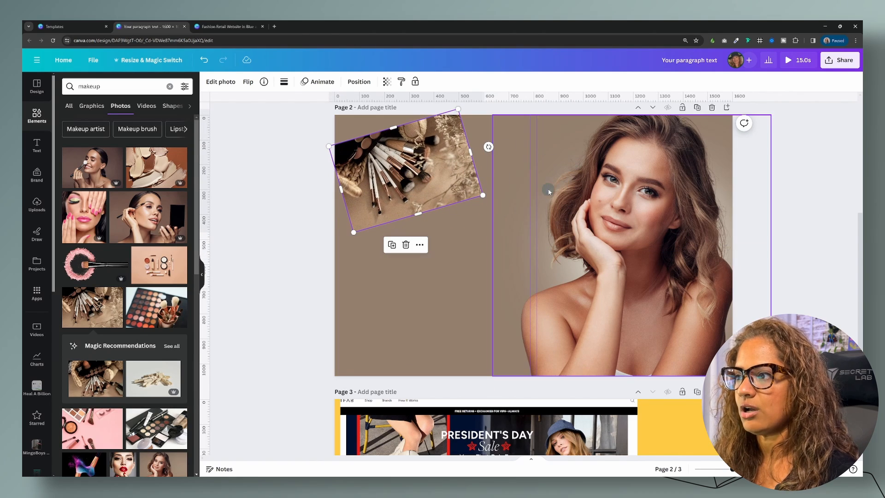
{"action": "left_click_drag", "start_coordinate": [483, 195], "coordinate": [394, 170]}
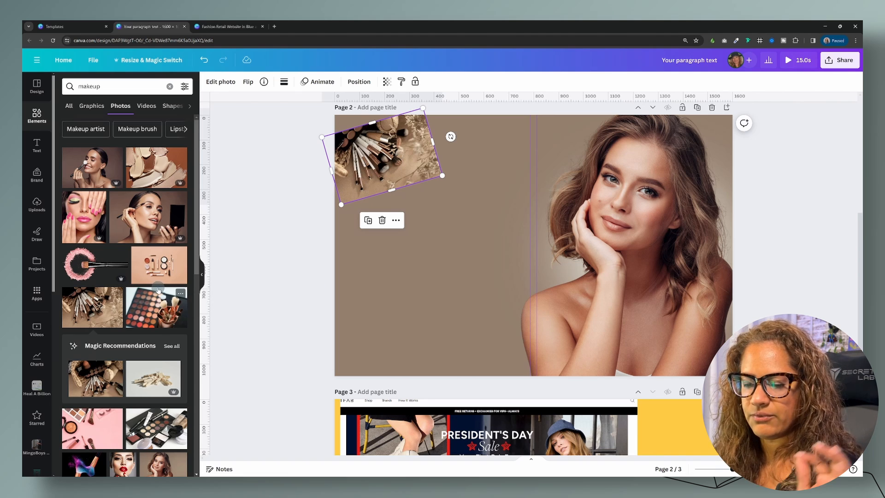
{"action": "scroll", "coordinate": [158, 290], "scroll_direction": "down", "scroll_amount": 5}
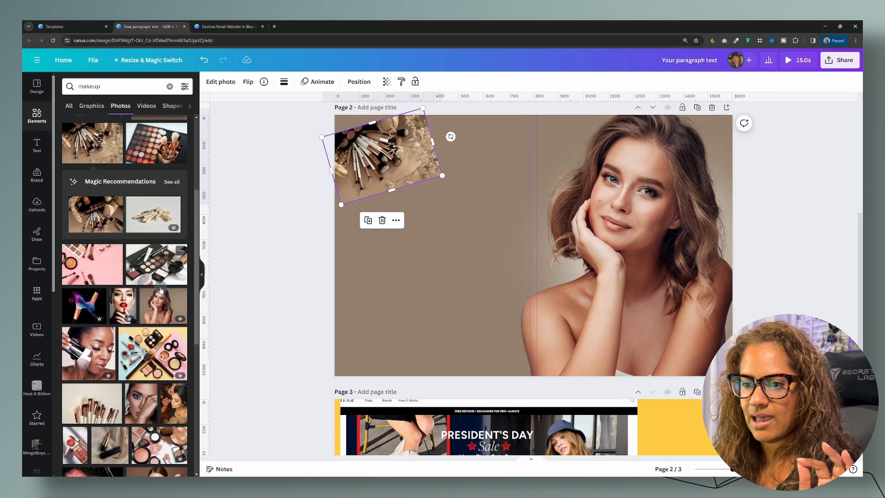
Add the lipstick-on-fabric photo to page 2, shrink it to about 420 px wide, tilt it clockwise below the brushes photo and nudge the brushes photo up.
{"action": "scroll", "coordinate": [161, 289], "scroll_direction": "down", "scroll_amount": 2}
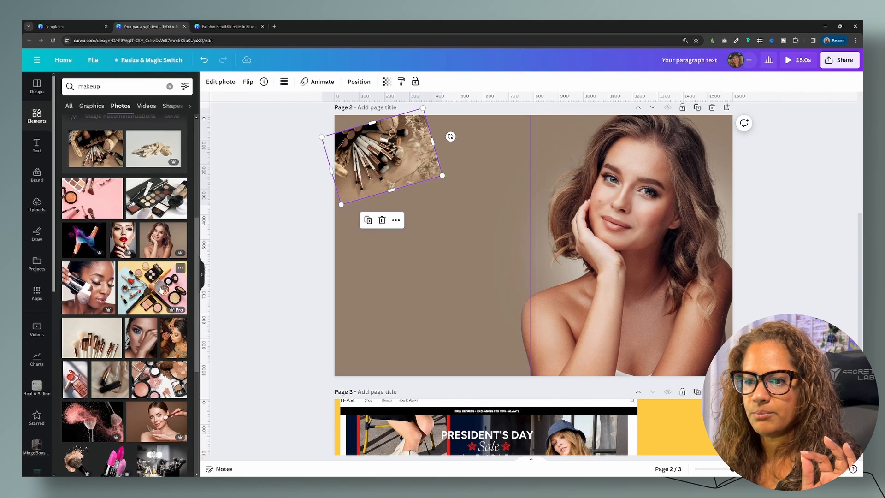
{"action": "scroll", "coordinate": [161, 290], "scroll_direction": "down", "scroll_amount": 1}
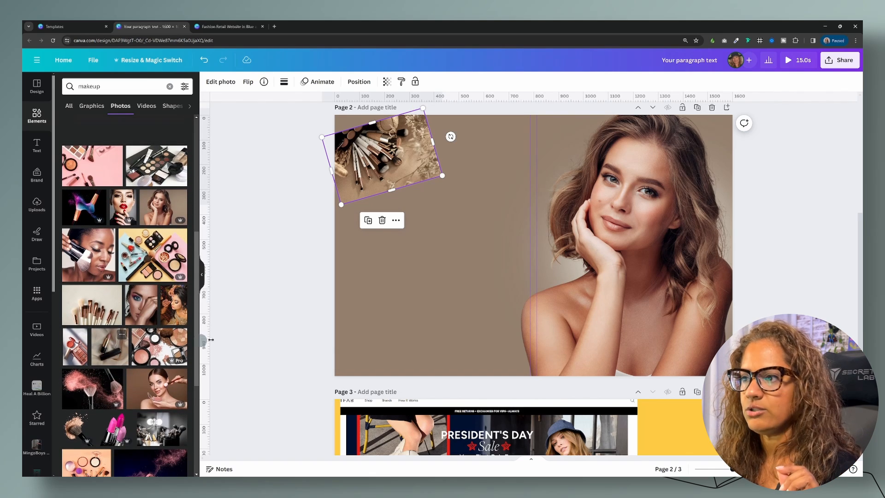
{"action": "left_click", "coordinate": [116, 341]}
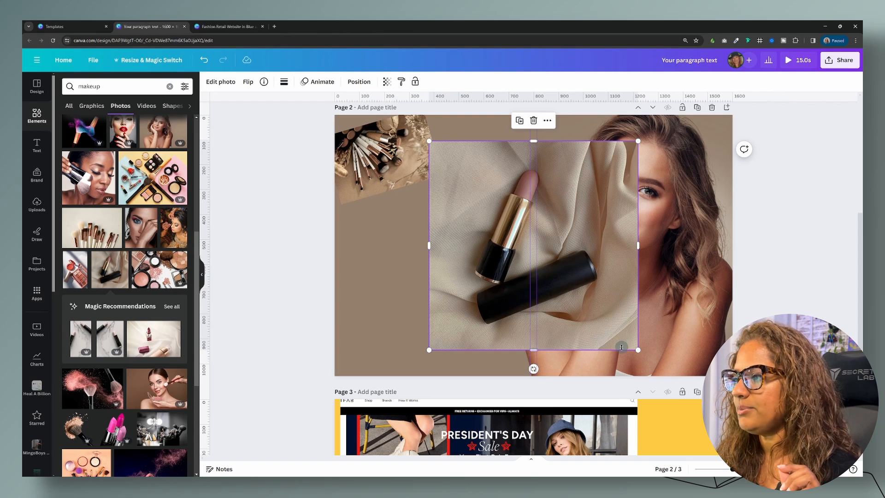
{"action": "left_click_drag", "start_coordinate": [638, 351], "coordinate": [442, 274]}
{"action": "left_click_drag", "start_coordinate": [443, 176], "coordinate": [443, 187]}
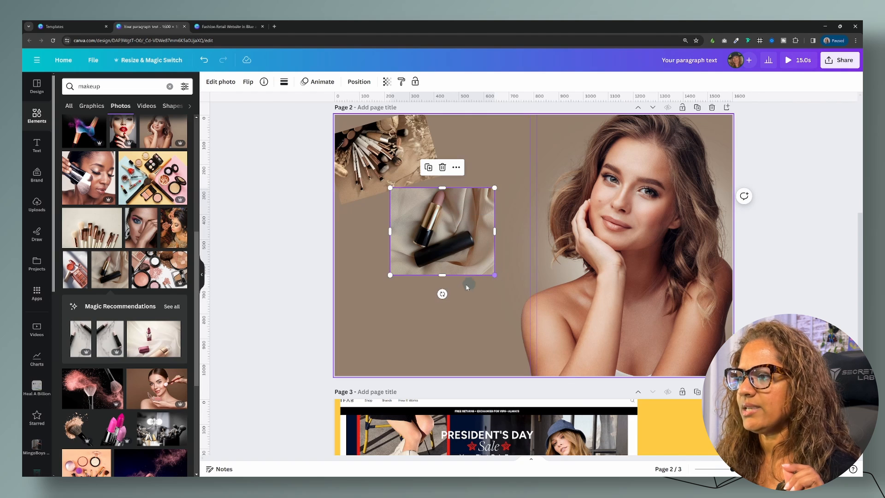
{"action": "left_click_drag", "start_coordinate": [485, 266], "coordinate": [459, 263]}
{"action": "left_click_drag", "start_coordinate": [417, 286], "coordinate": [395, 286]}
{"action": "left_click", "coordinate": [405, 145]}
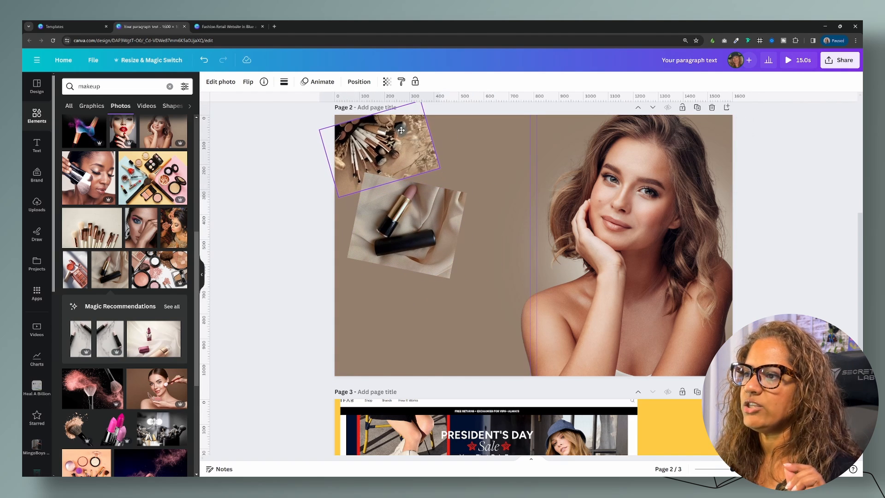
Add the dark eye-makeup close-up and the photo of the woman having her cheek brushed to page 2.
{"action": "scroll", "coordinate": [178, 291], "scroll_direction": "down", "scroll_amount": 3}
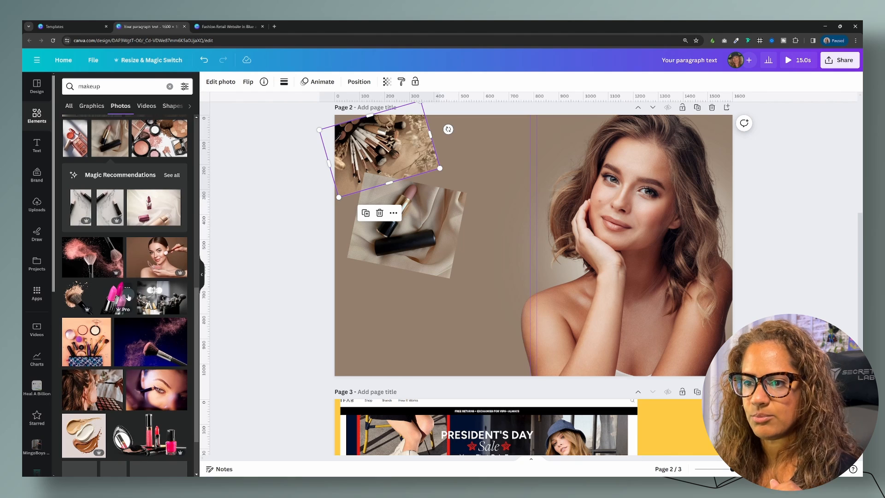
{"action": "scroll", "coordinate": [137, 316], "scroll_direction": "down", "scroll_amount": 4}
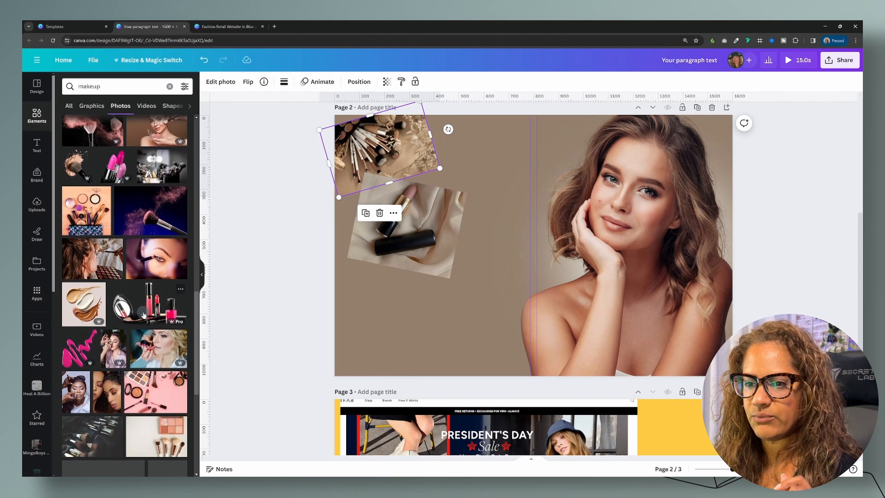
{"action": "scroll", "coordinate": [143, 315], "scroll_direction": "down", "scroll_amount": 6}
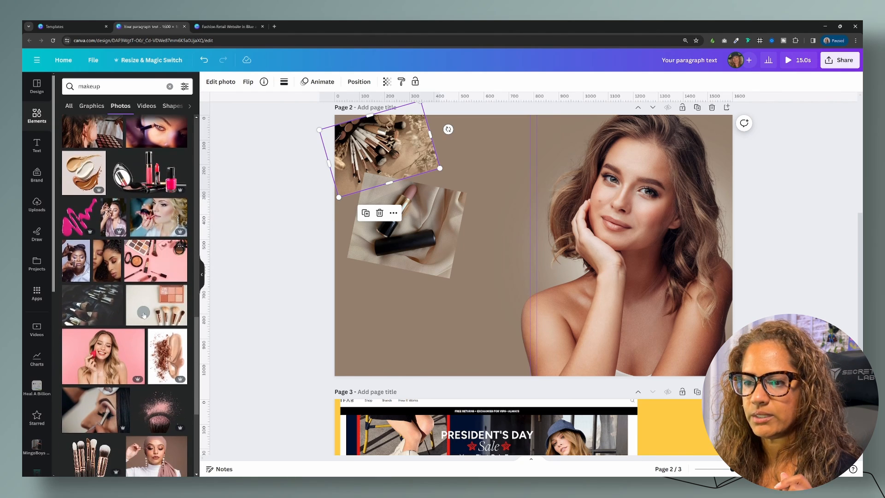
{"action": "scroll", "coordinate": [138, 325], "scroll_direction": "down", "scroll_amount": 1}
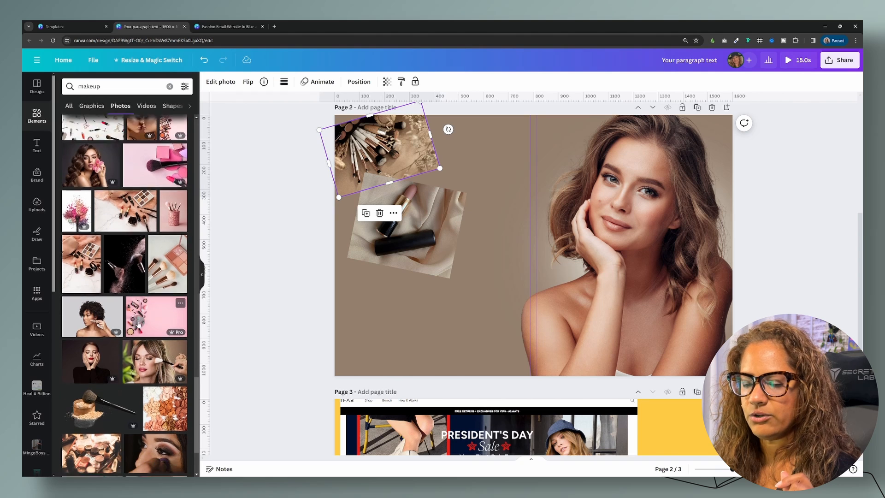
{"action": "scroll", "coordinate": [140, 325], "scroll_direction": "down", "scroll_amount": 1}
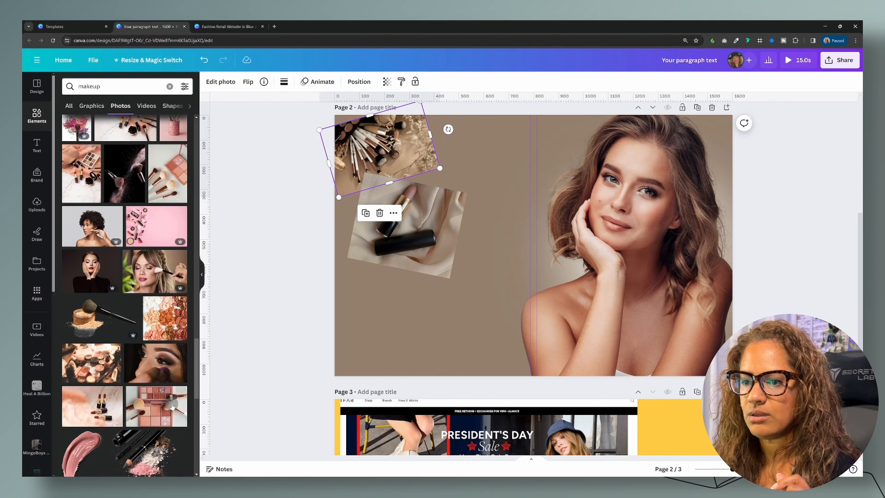
{"action": "left_click", "coordinate": [152, 375]}
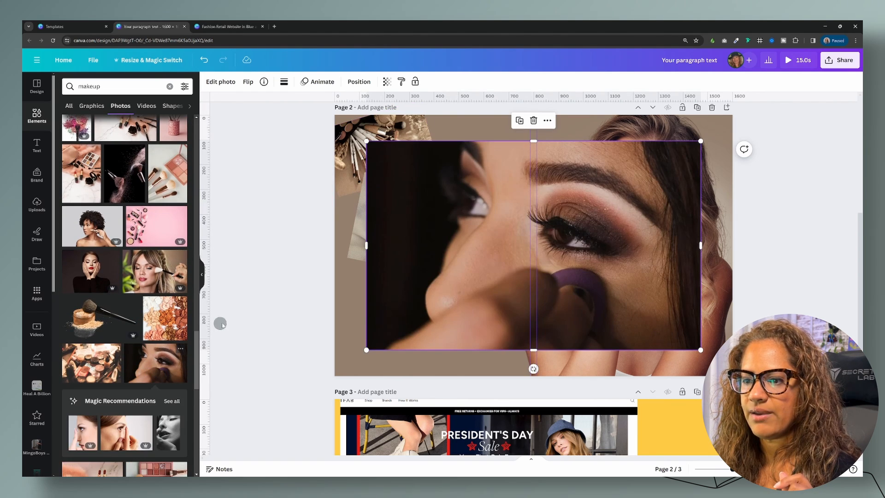
{"action": "left_click", "coordinate": [157, 276]}
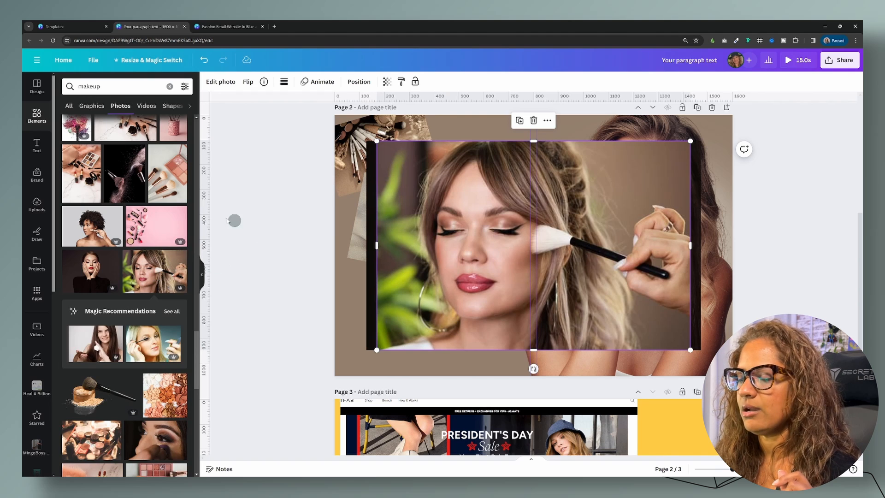
Add the close-up of the woman with dark lipstick and the photo of the woman in a pink headscarf applying mascara to page 2.
{"action": "scroll", "coordinate": [162, 359], "scroll_direction": "up", "scroll_amount": 5}
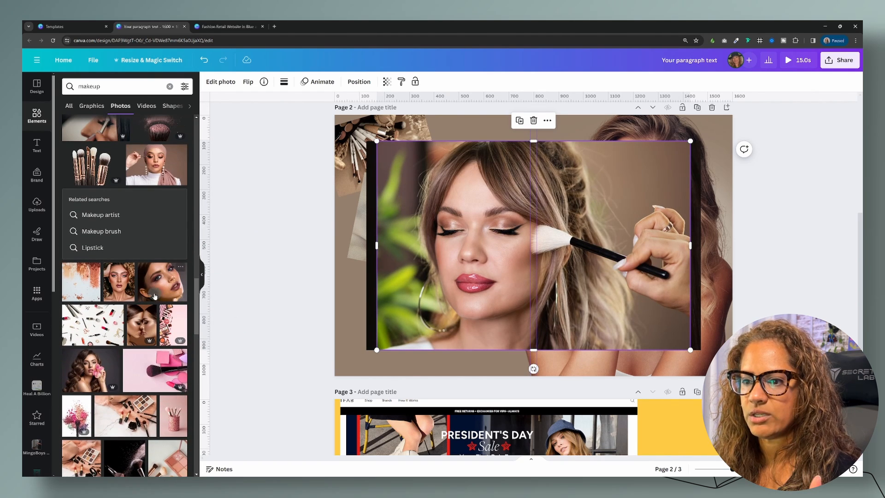
{"action": "left_click", "coordinate": [158, 286]}
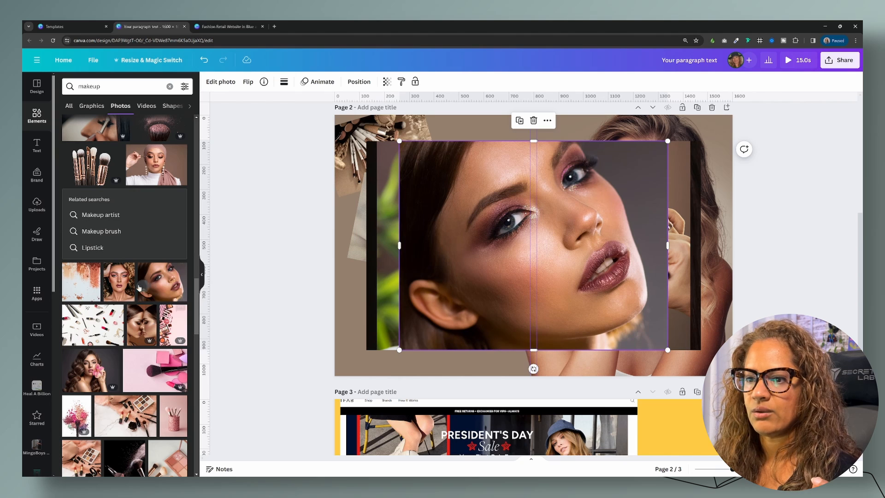
{"action": "left_click", "coordinate": [158, 168]}
{"action": "left_click", "coordinate": [356, 140]}
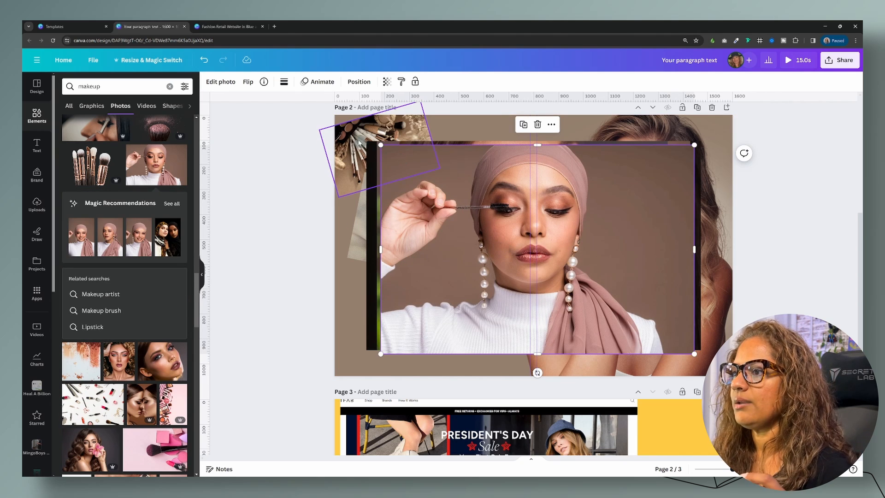
Delete the tilted makeup brush photo on page 2 and scale the stacked portraits down together to about 500 px wide.
{"action": "key", "text": "Delete"}
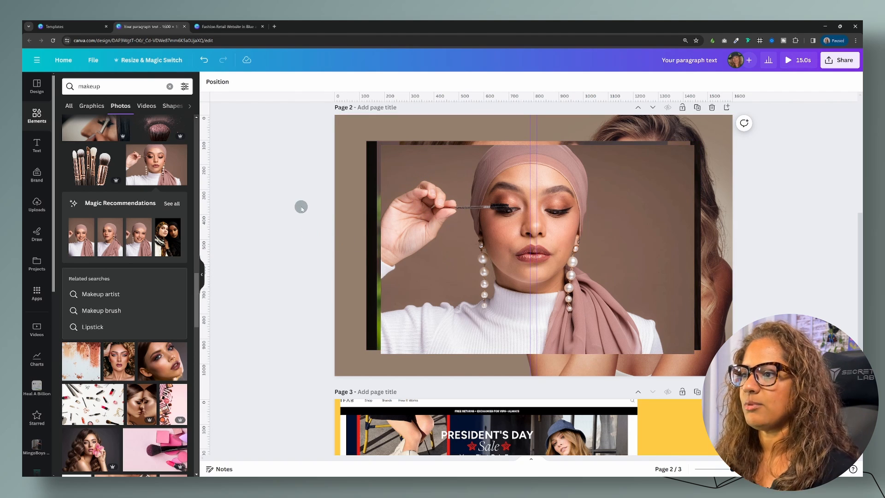
{"action": "left_click_drag", "start_coordinate": [301, 206], "coordinate": [401, 215]}
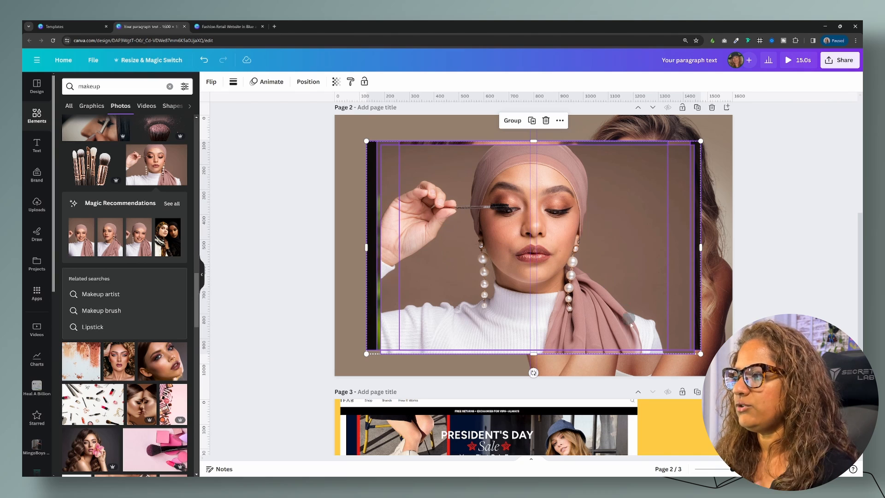
{"action": "left_click_drag", "start_coordinate": [702, 356], "coordinate": [491, 234]}
Spread the four small photos down the page's left half, with the headscarf portrait in the upper corner and the eye close-up lowest.
{"action": "left_click", "coordinate": [417, 234]}
{"action": "left_click_drag", "start_coordinate": [430, 189], "coordinate": [393, 164]}
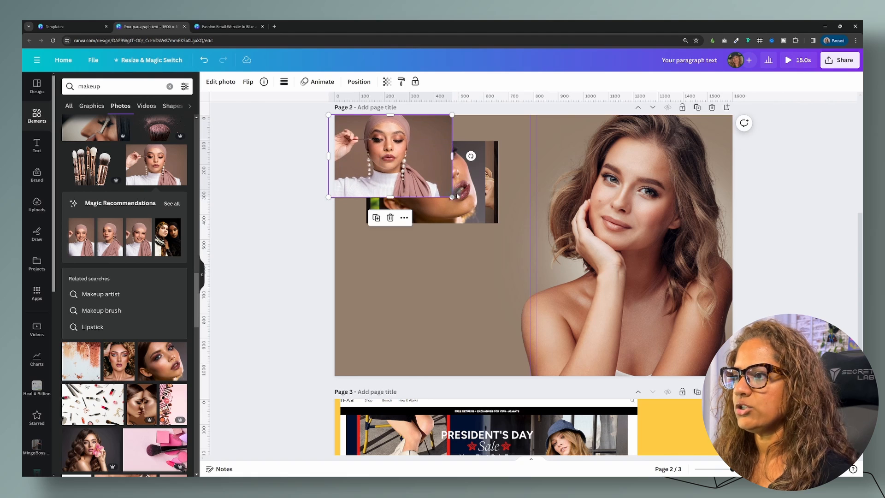
{"action": "left_click_drag", "start_coordinate": [469, 201], "coordinate": [455, 248]}
{"action": "mouse_move", "coordinate": [481, 186]}
{"action": "left_mouse_down"}
{"action": "mouse_move", "coordinate": [441, 296]}
{"action": "mouse_move", "coordinate": [501, 220]}
{"action": "mouse_move", "coordinate": [494, 353]}
{"action": "left_mouse_up"}
{"action": "left_click", "coordinate": [431, 228]}
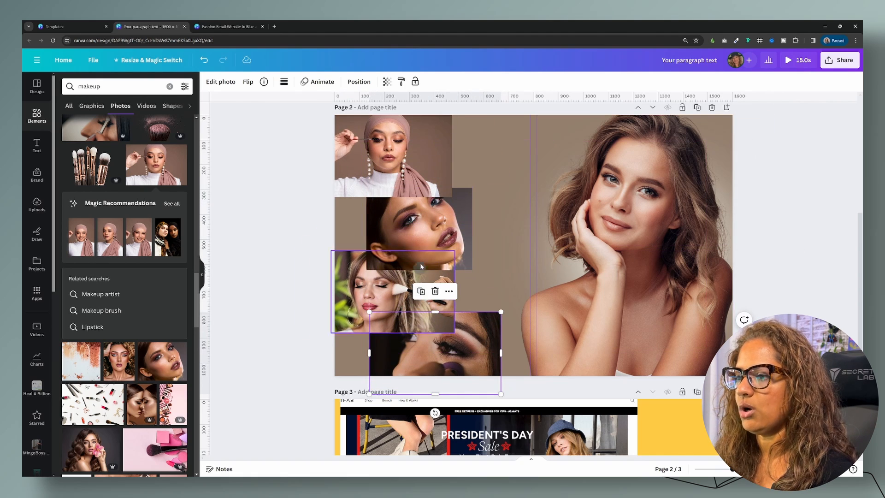
Stagger the photos so the headscarf and blonde portraits sit at the page's left edge and the dark-lipstick portrait is offset inward.
{"action": "left_click_drag", "start_coordinate": [430, 227], "coordinate": [434, 216]}
{"action": "left_click_drag", "start_coordinate": [417, 144], "coordinate": [416, 139]}
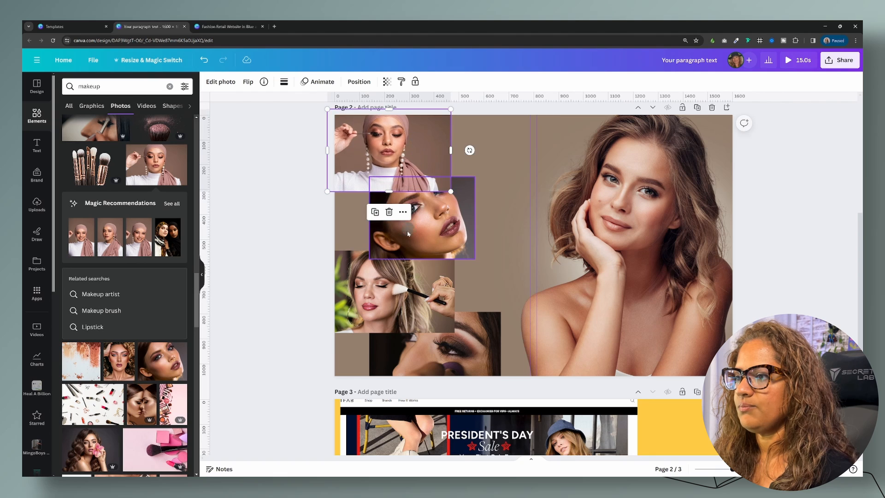
{"action": "left_click", "coordinate": [409, 290]}
{"action": "left_click", "coordinate": [470, 214]}
{"action": "left_click_drag", "start_coordinate": [470, 214], "coordinate": [508, 228]}
{"action": "mouse_move", "coordinate": [423, 163]}
{"action": "left_mouse_down"}
{"action": "mouse_move", "coordinate": [441, 174]}
{"action": "mouse_move", "coordinate": [432, 168]}
{"action": "left_mouse_up"}
{"action": "left_click_drag", "start_coordinate": [431, 304], "coordinate": [414, 295]}
Bring the eye close-up photo to the front of all layers on page 2.
{"action": "left_click", "coordinate": [454, 332]}
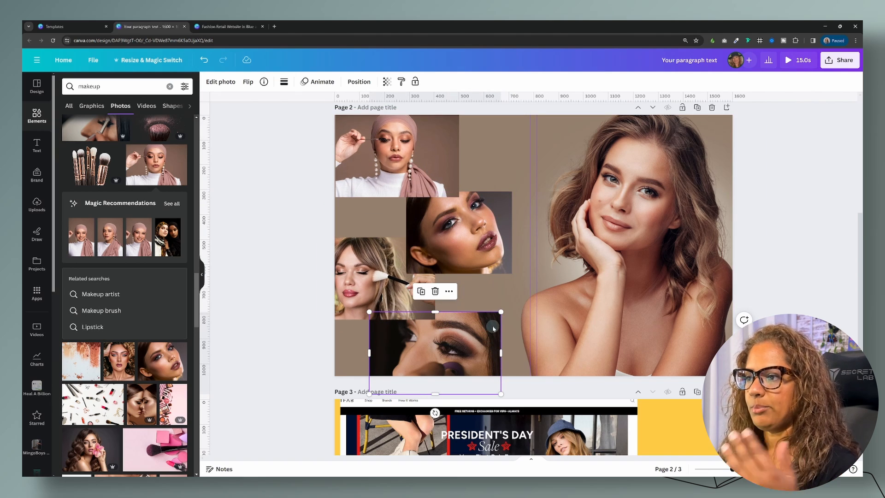
{"action": "left_click", "coordinate": [360, 81]}
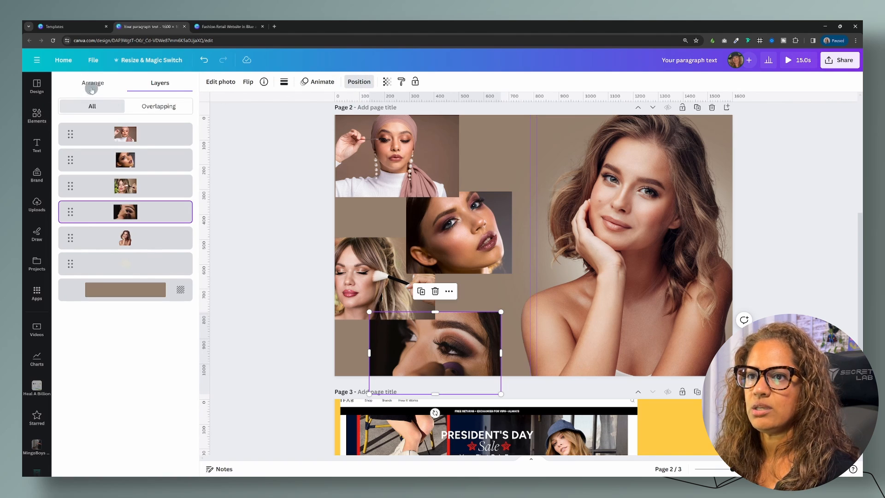
{"action": "left_click_drag", "start_coordinate": [71, 215], "coordinate": [69, 129]}
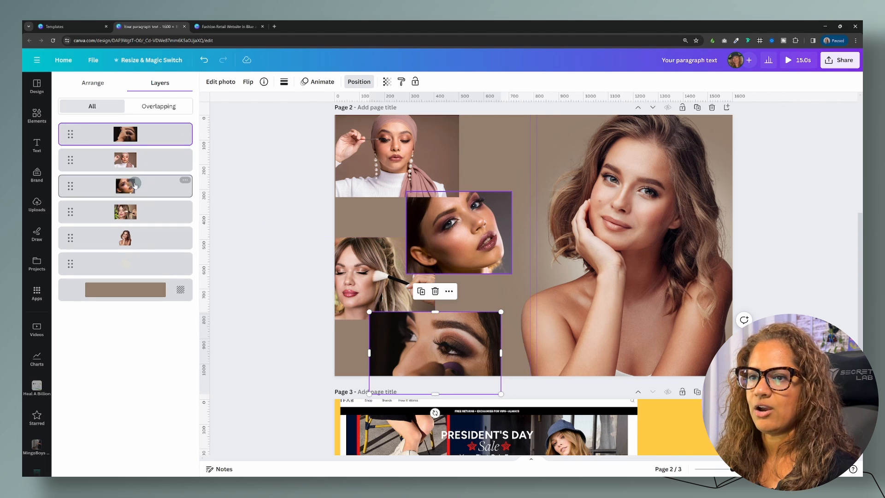
{"action": "left_click_drag", "start_coordinate": [72, 140], "coordinate": [79, 205]}
{"action": "left_click", "coordinate": [90, 92]}
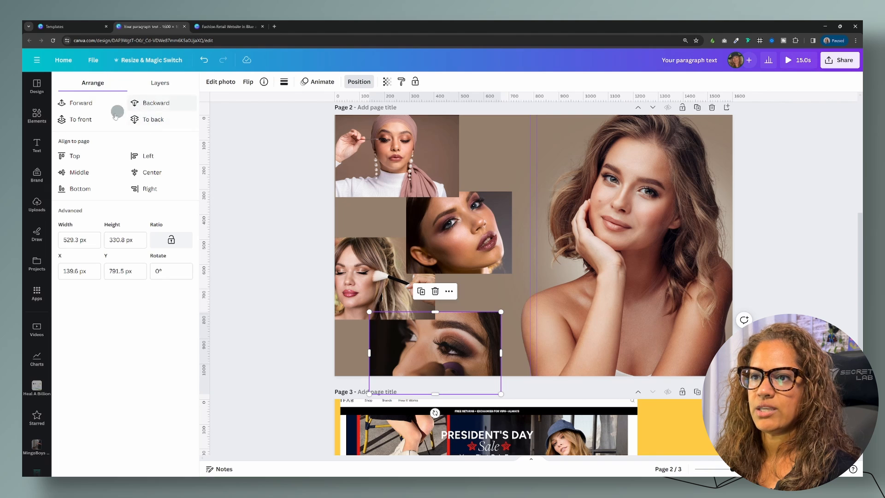
{"action": "left_click", "coordinate": [76, 119]}
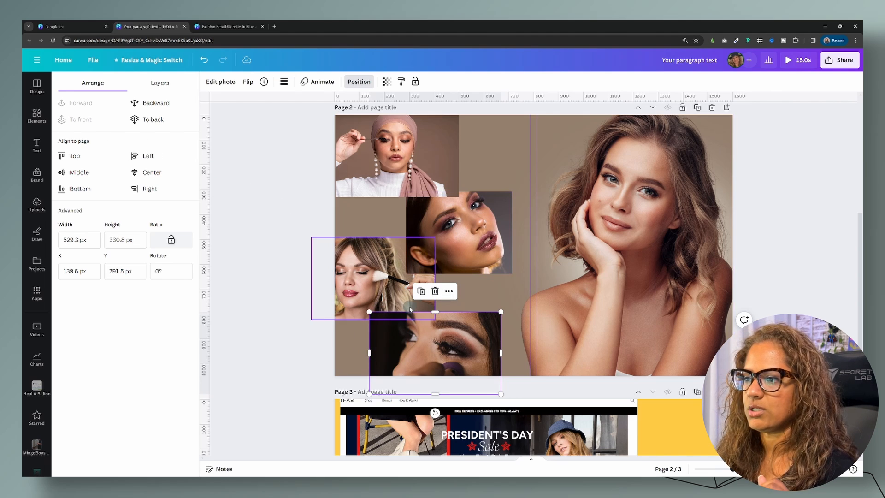
Bring the portrait of the blonde woman with the makeup brush forward one layer.
{"action": "left_click", "coordinate": [413, 279]}
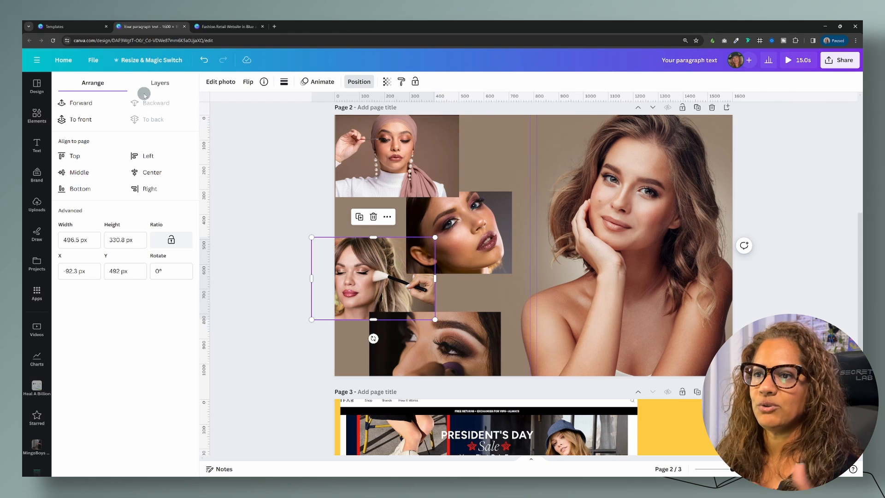
{"action": "left_click", "coordinate": [72, 104]}
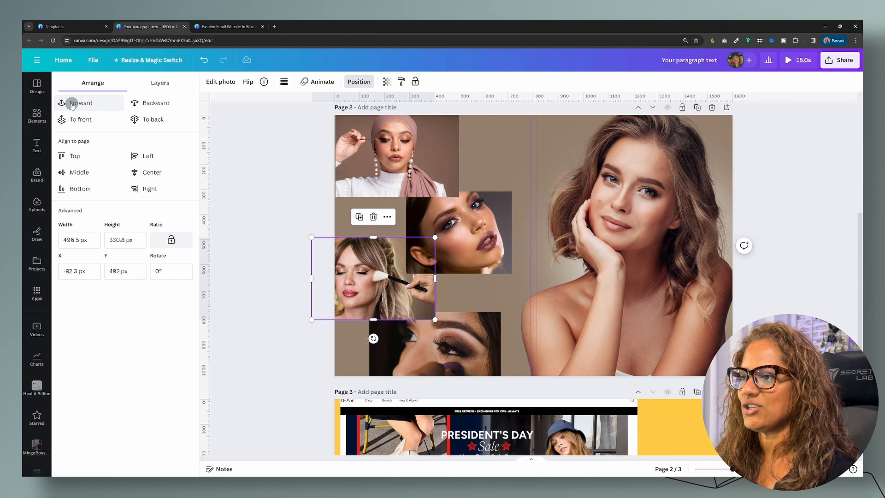
{"action": "left_click", "coordinate": [296, 195]}
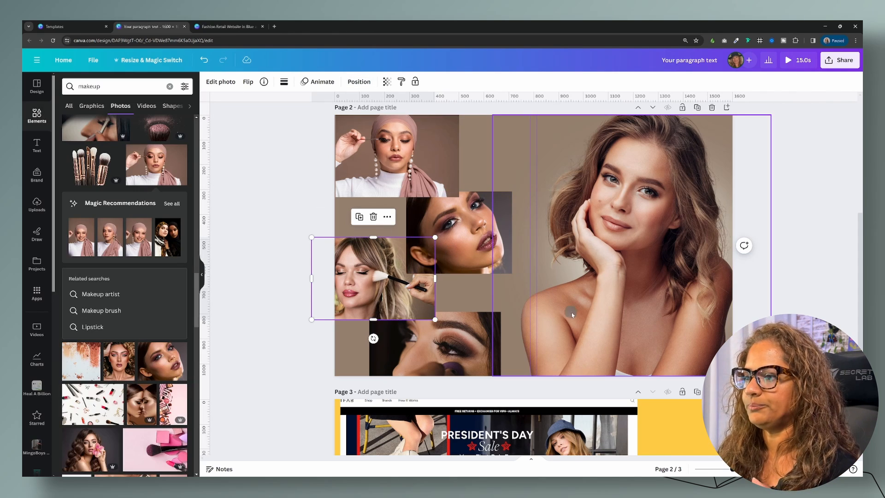
{"action": "left_click", "coordinate": [360, 169]}
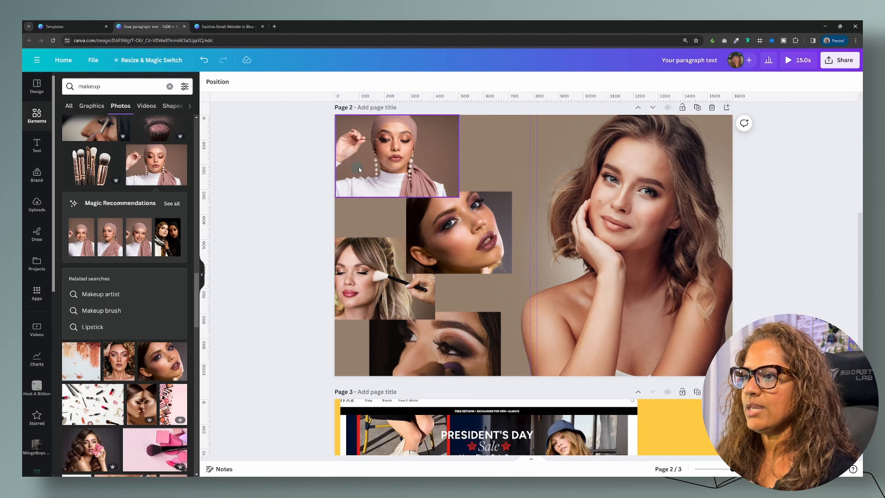
Scale the four staggered photos down together to roughly half size and place them in the page's upper-left corner.
{"action": "left_click_drag", "start_coordinate": [274, 135], "coordinate": [494, 335]}
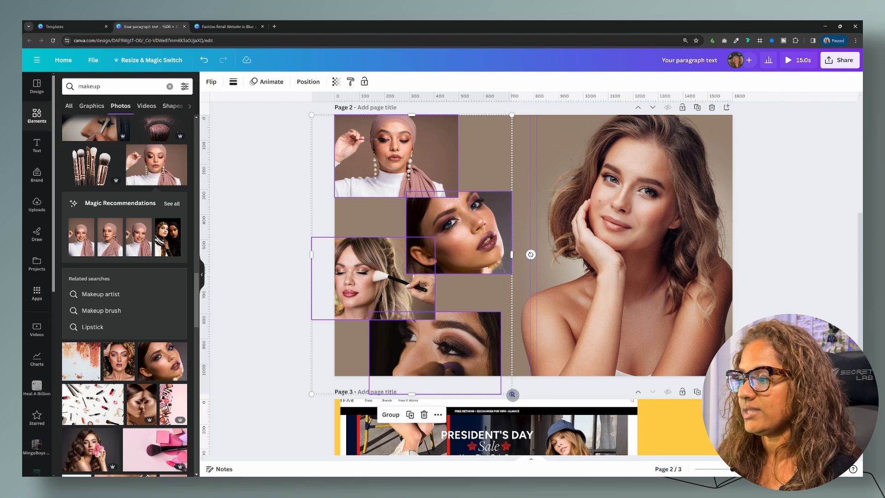
{"action": "left_click_drag", "start_coordinate": [513, 395], "coordinate": [391, 287]}
{"action": "left_click_drag", "start_coordinate": [392, 240], "coordinate": [409, 243]}
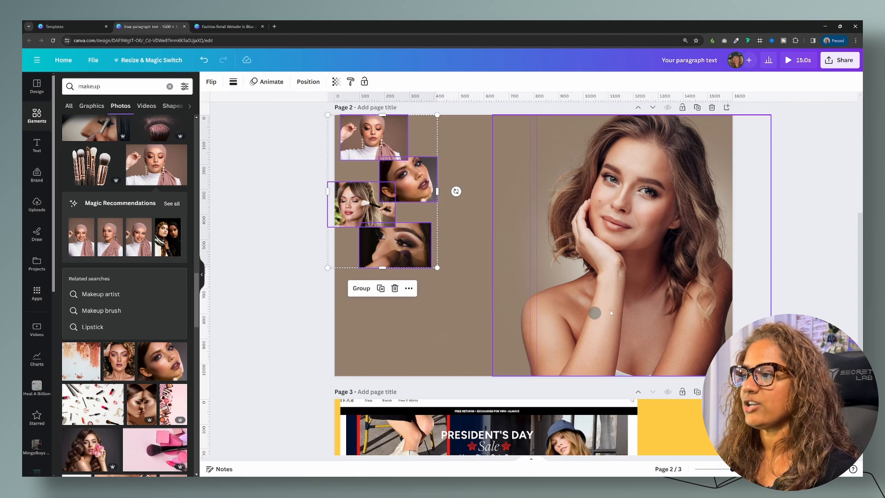
{"action": "left_click", "coordinate": [838, 325]}
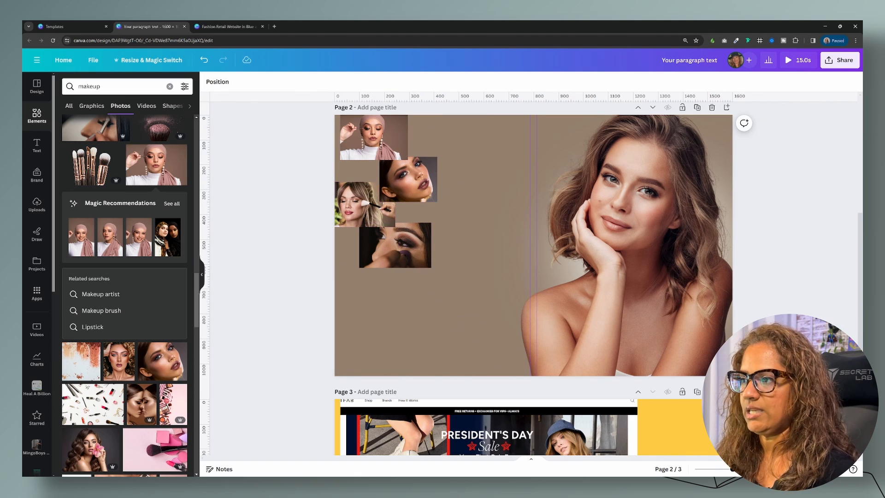
Add a "SALE" text to page 2, enlarge it to font size 191 and place it between the small photos and the large portrait.
{"action": "scroll", "coordinate": [530, 276], "scroll_direction": "down", "scroll_amount": 2}
{"action": "scroll", "coordinate": [473, 248], "scroll_direction": "up", "scroll_amount": 3}
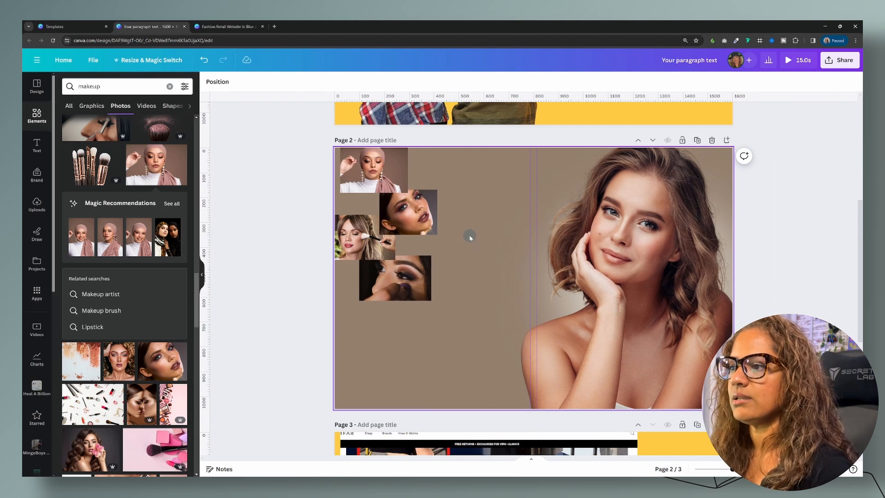
{"action": "left_click", "coordinate": [463, 259]}
{"action": "type", "text": "text"}
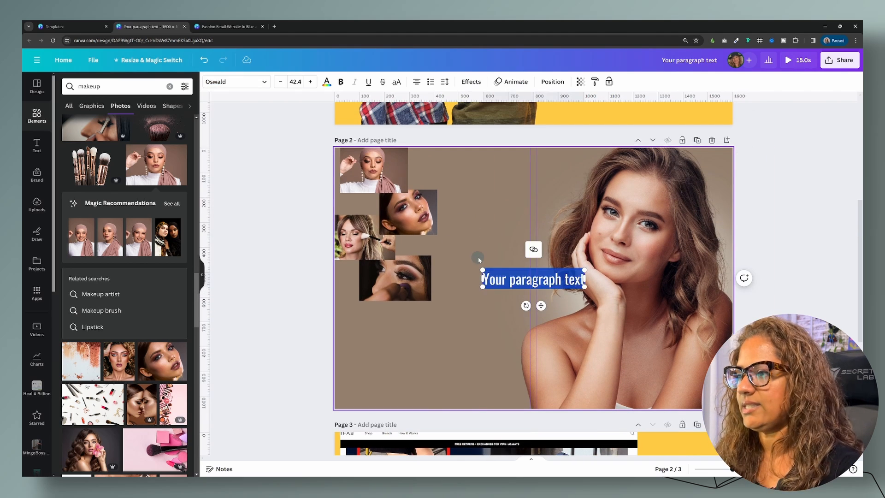
{"action": "type", "text": "SALE"}
{"action": "left_click_drag", "start_coordinate": [482, 272], "coordinate": [400, 327]}
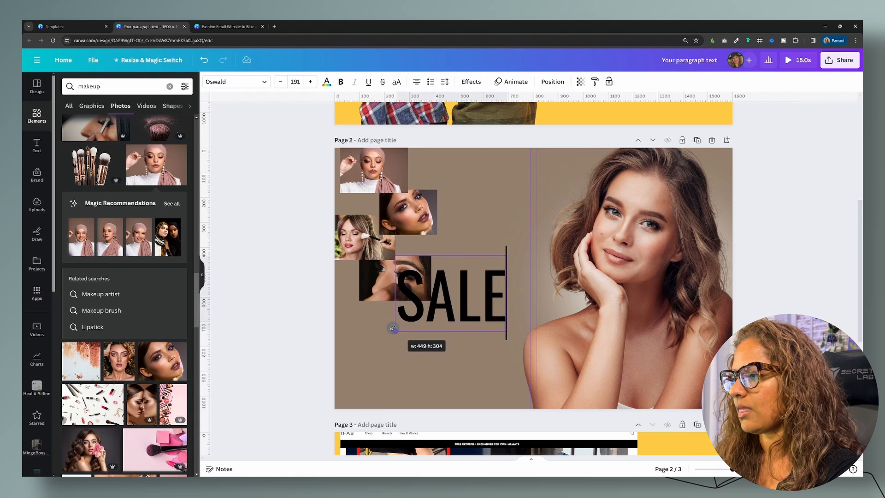
{"action": "left_click_drag", "start_coordinate": [472, 302], "coordinate": [513, 289]}
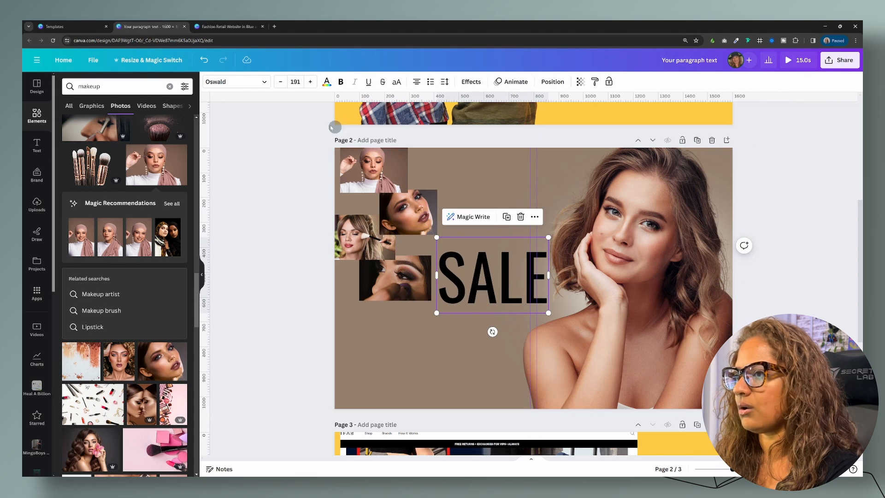
Change the SALE text color to the light grey from the brand color palette.
{"action": "left_click", "coordinate": [328, 82]}
{"action": "left_click", "coordinate": [157, 216]}
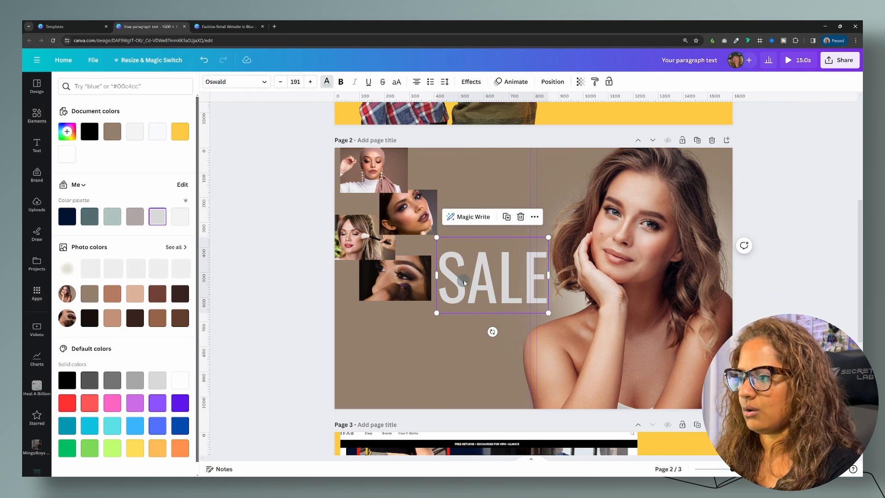
{"action": "left_click", "coordinate": [486, 287]}
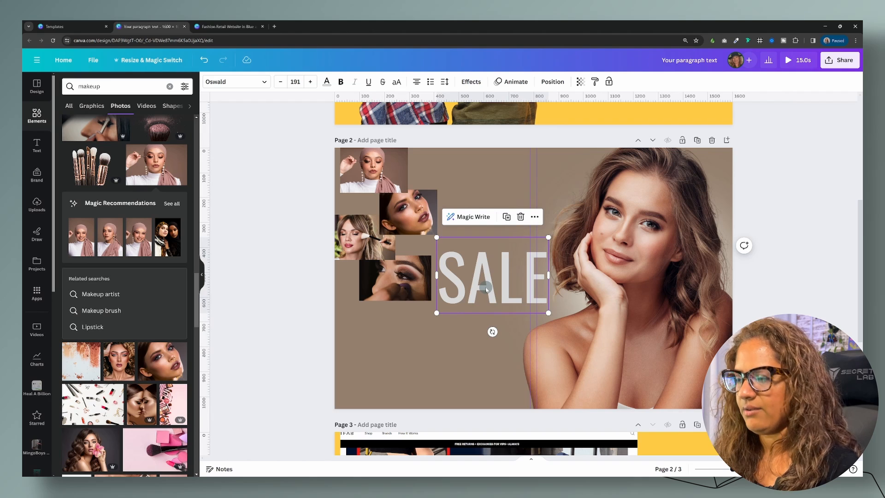
Duplicate the SALE text above the original, change the copy to "50%" and scale it to font size 184.
{"action": "left_click_drag", "start_coordinate": [499, 304], "coordinate": [494, 246], "text": "alt"}
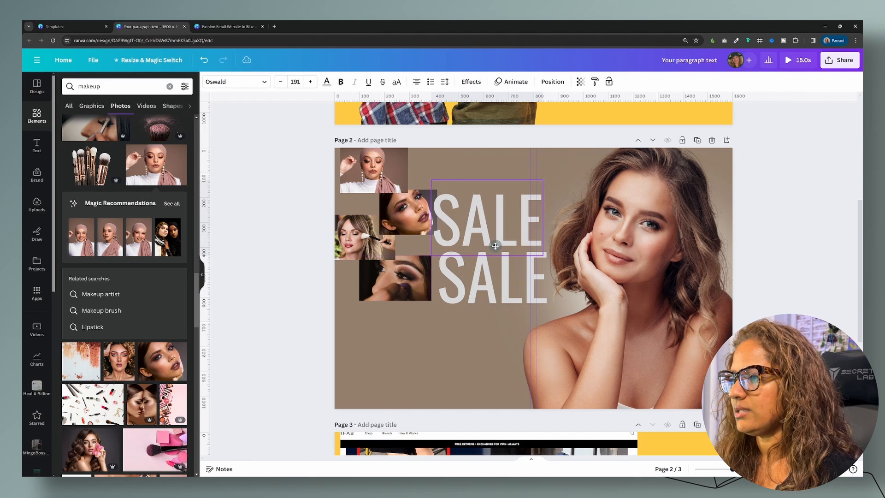
{"action": "double_click", "coordinate": [498, 222]}
{"action": "type", "text": "50%"}
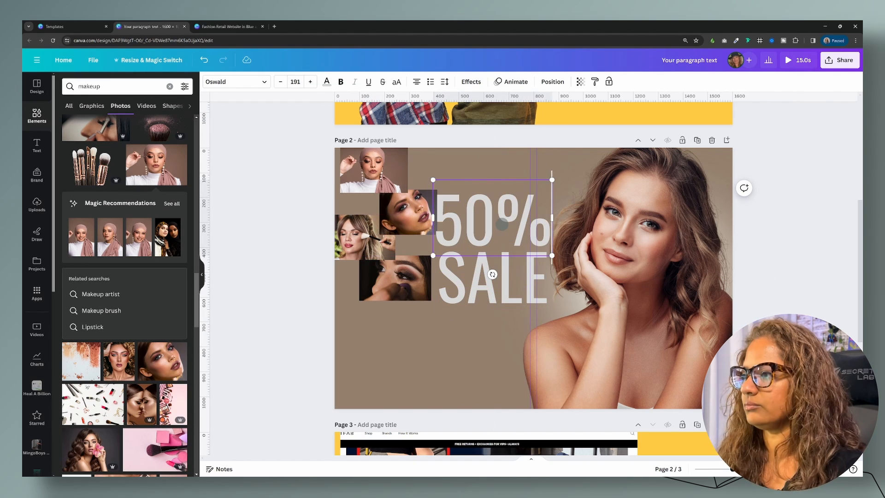
{"action": "left_click_drag", "start_coordinate": [433, 256], "coordinate": [439, 253]}
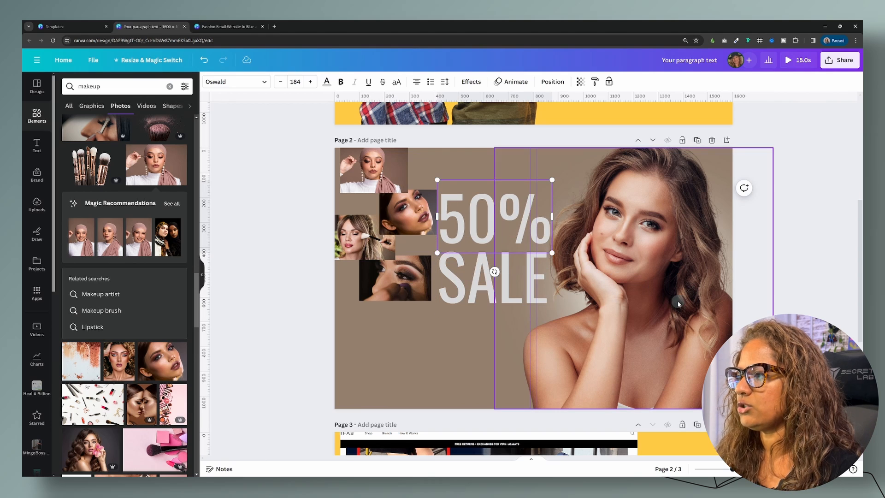
{"action": "left_click", "coordinate": [810, 295]}
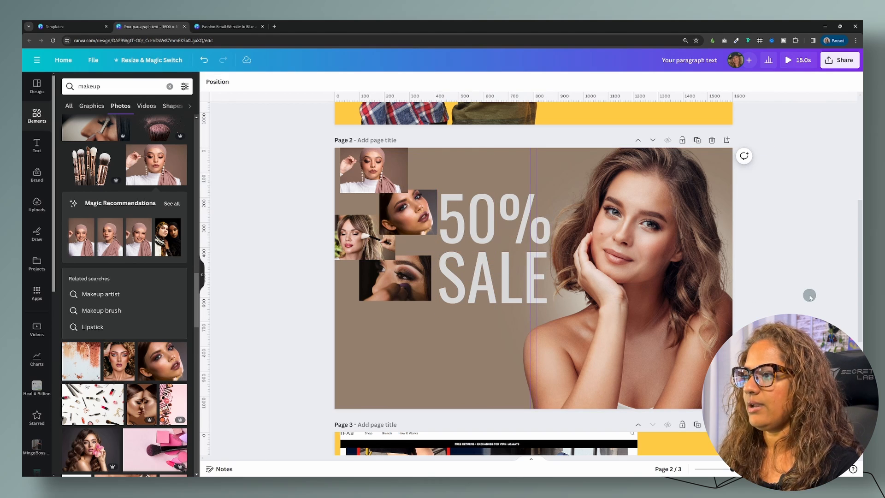
Enlarge the 50% text to font size 208 and scale the SALE text up to a similar width.
{"action": "left_click", "coordinate": [480, 210]}
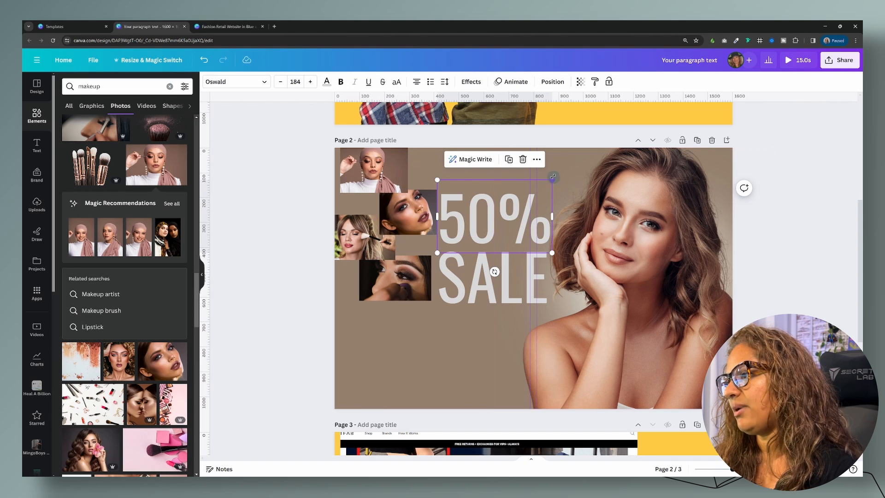
{"action": "left_click_drag", "start_coordinate": [552, 180], "coordinate": [576, 162]}
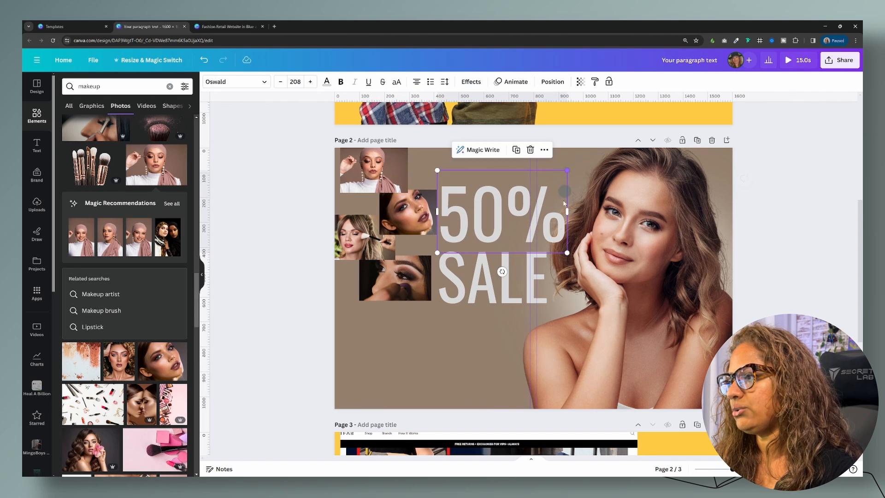
{"action": "left_click", "coordinate": [514, 286]}
{"action": "left_click_drag", "start_coordinate": [545, 311], "coordinate": [566, 324]}
Bring the large cut-out portrait of the woman to the front so it overlaps the 50% SALE text.
{"action": "left_click", "coordinate": [628, 204]}
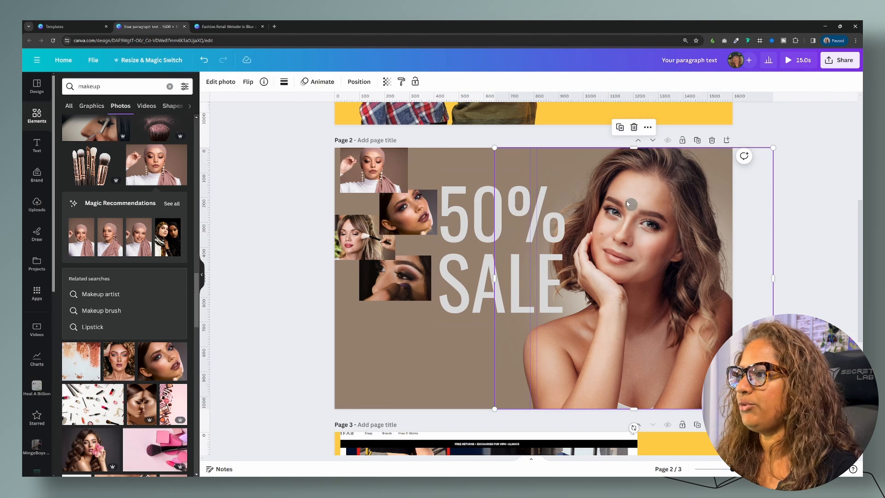
{"action": "left_click", "coordinate": [359, 82]}
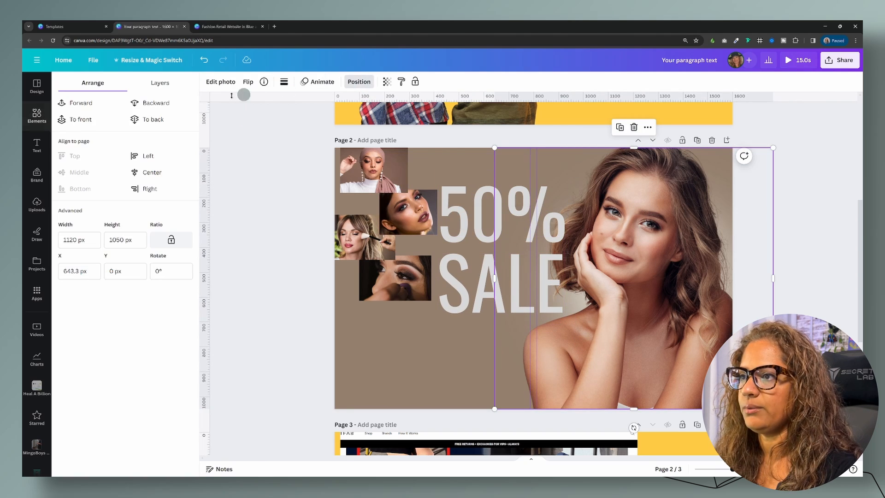
{"action": "left_click", "coordinate": [77, 119]}
{"action": "left_click", "coordinate": [787, 237]}
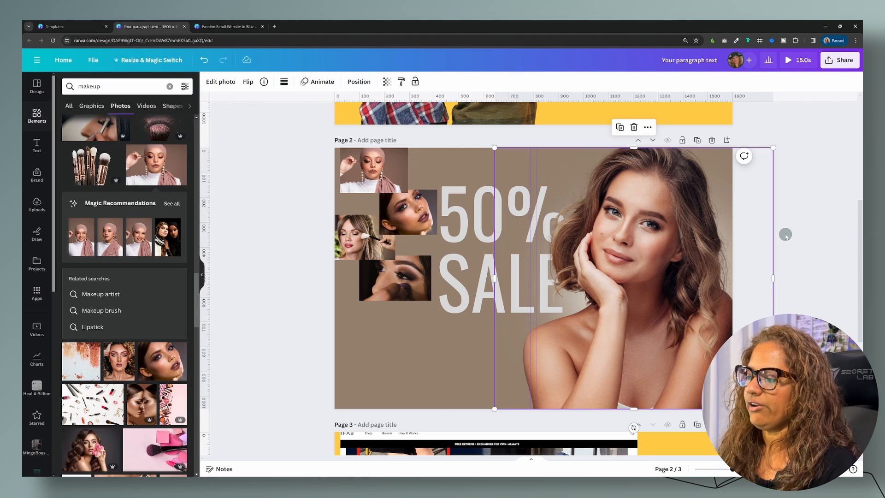
{"action": "left_click", "coordinate": [786, 236]}
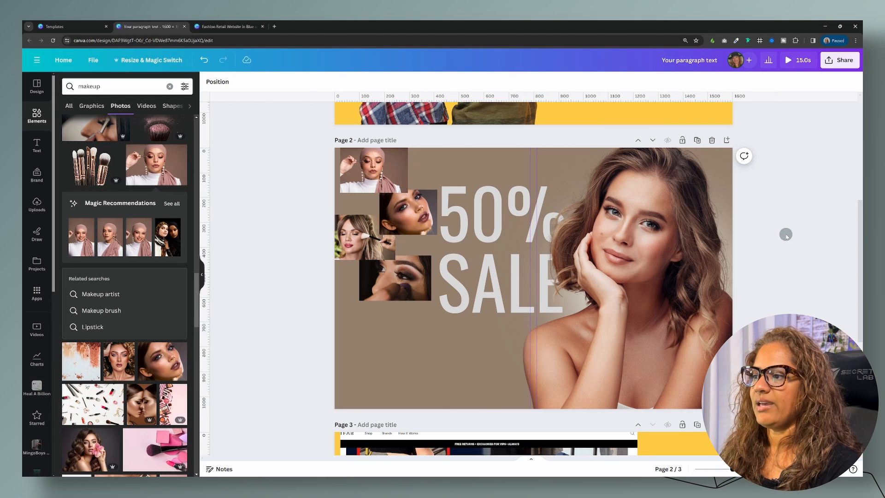
Shift the large portrait slightly to the right, and nudge the 50% and SALE texts together in the same direction.
{"action": "left_click_drag", "start_coordinate": [646, 246], "coordinate": [669, 243]}
{"action": "left_click", "coordinate": [482, 234]}
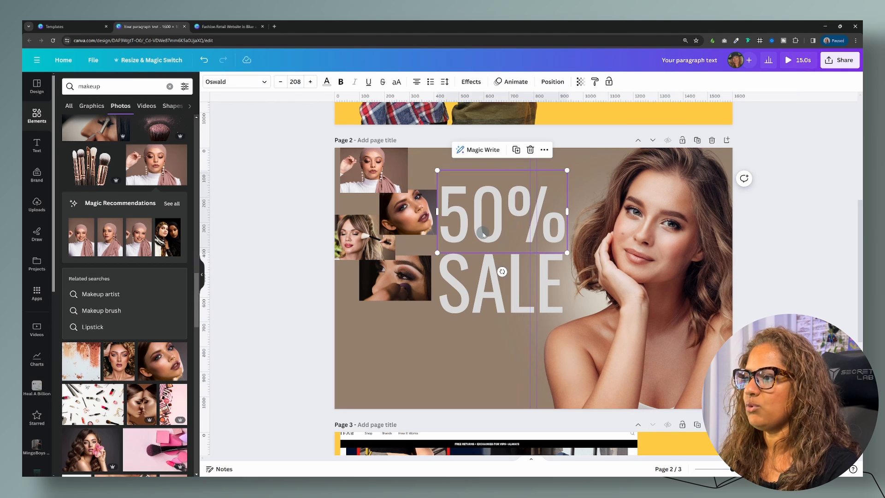
{"action": "left_click", "coordinate": [495, 285], "text": "shift"}
{"action": "left_click_drag", "start_coordinate": [507, 242], "coordinate": [514, 242]}
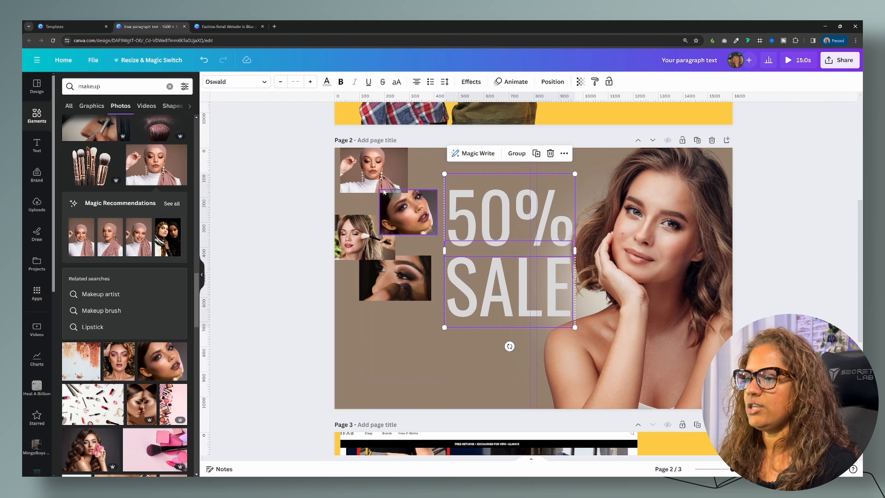
Place the top small photo flush against the banner's left edge and add the eyeliner close-up photo from the makeup results.
{"action": "left_click", "coordinate": [292, 263]}
{"action": "left_click_drag", "start_coordinate": [360, 193], "coordinate": [353, 193]}
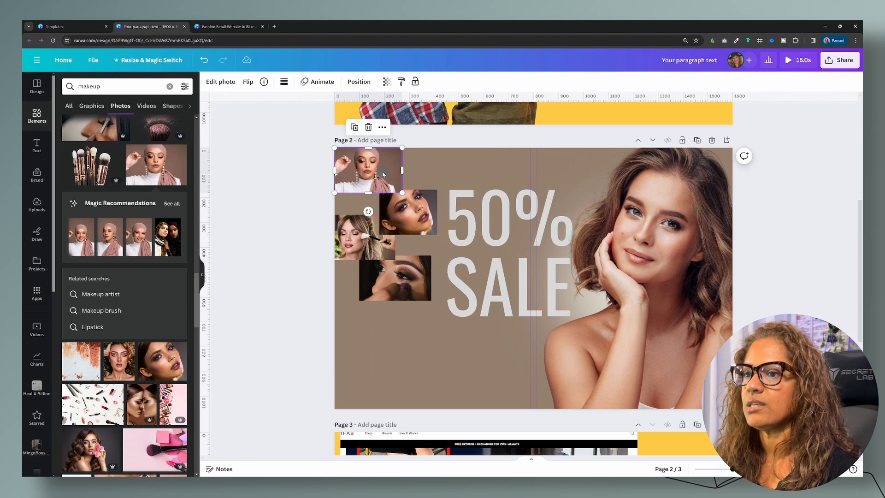
{"action": "scroll", "coordinate": [155, 258], "scroll_direction": "up", "scroll_amount": 7}
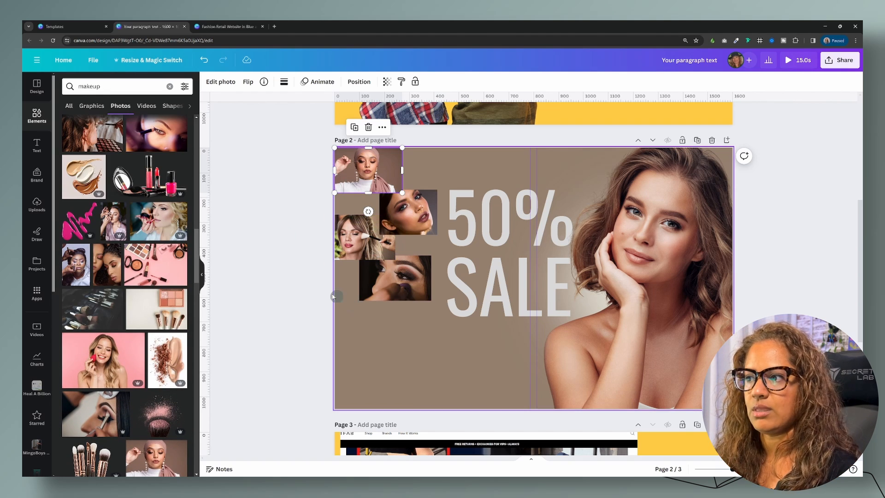
{"action": "scroll", "coordinate": [232, 253], "scroll_direction": "up", "scroll_amount": 2}
{"action": "scroll", "coordinate": [180, 245], "scroll_direction": "up", "scroll_amount": 2}
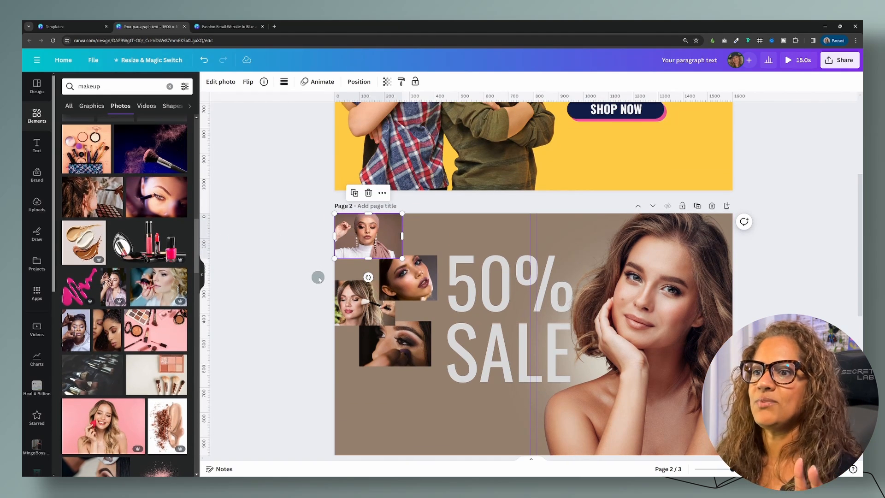
{"action": "scroll", "coordinate": [319, 277], "scroll_direction": "down", "scroll_amount": 3}
{"action": "left_click", "coordinate": [164, 202]}
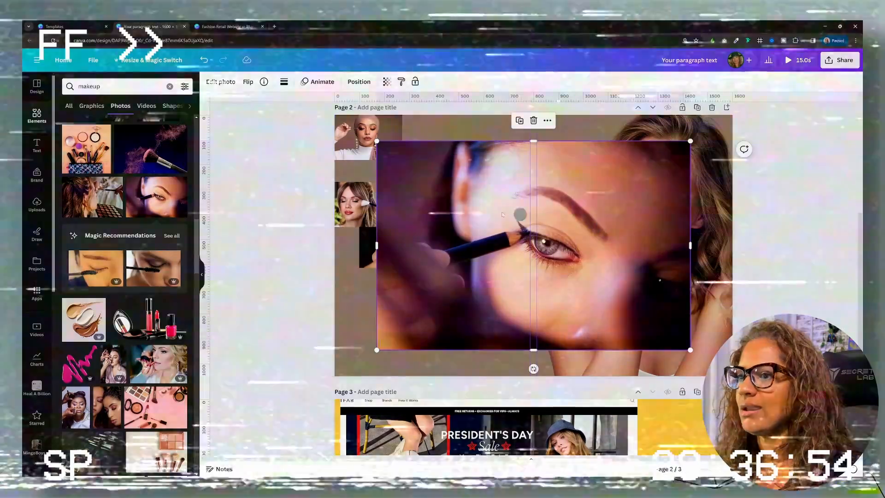
Add the photo of the smiling woman with a makeup brush over the eyeliner close-up and select both photos together.
{"action": "scroll", "coordinate": [462, 217], "scroll_direction": "down", "scroll_amount": 1}
{"action": "scroll", "coordinate": [122, 224], "scroll_direction": "up", "scroll_amount": 5}
{"action": "scroll", "coordinate": [123, 223], "scroll_direction": "up", "scroll_amount": 5}
{"action": "mouse_move", "coordinate": [391, 198]}
{"action": "left_mouse_down"}
{"action": "mouse_move", "coordinate": [391, 252]}
{"action": "mouse_move", "coordinate": [374, 213]}
{"action": "left_mouse_up"}
{"action": "scroll", "coordinate": [124, 230], "scroll_direction": "up", "scroll_amount": 5}
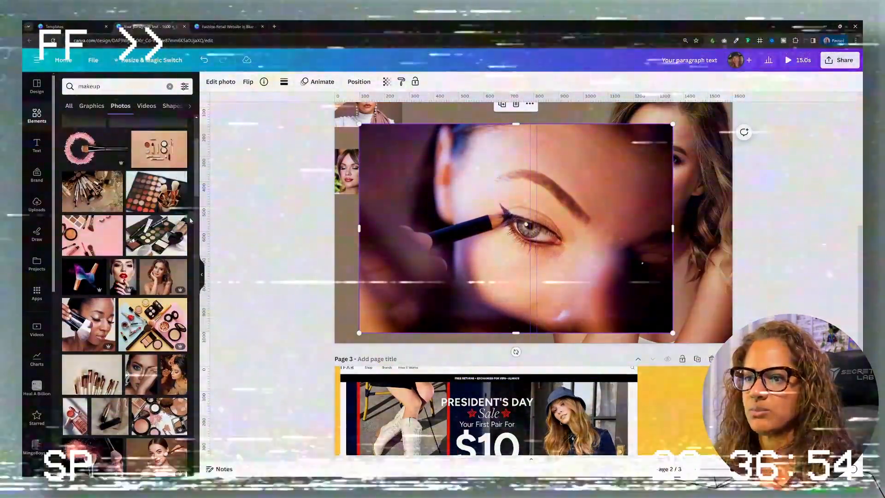
{"action": "left_click", "coordinate": [93, 168]}
{"action": "left_click_drag", "start_coordinate": [493, 268], "coordinate": [476, 269]}
{"action": "left_click", "coordinate": [415, 326], "text": "shift"}
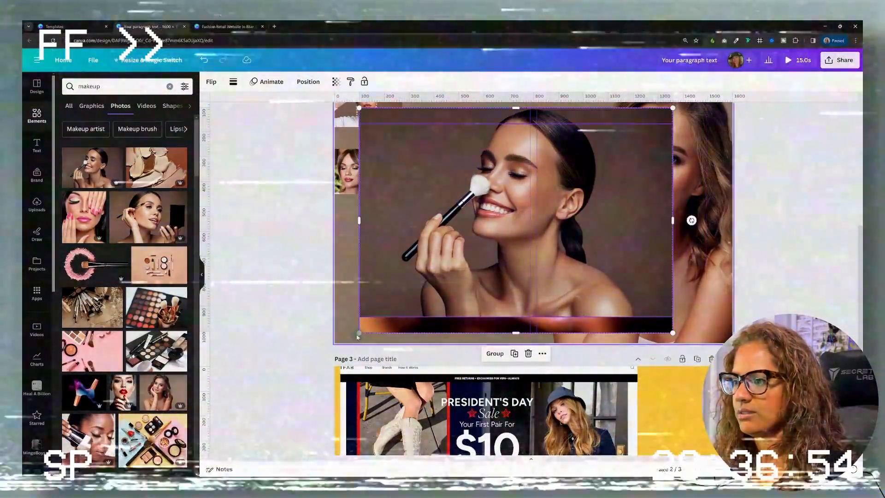
Shrink both new photos to the small-photo size and stagger them below the existing column, brush photo at the left, eyeliner photo underneath.
{"action": "left_click_drag", "start_coordinate": [360, 333], "coordinate": [550, 197]}
{"action": "left_click_drag", "start_coordinate": [599, 165], "coordinate": [409, 290]}
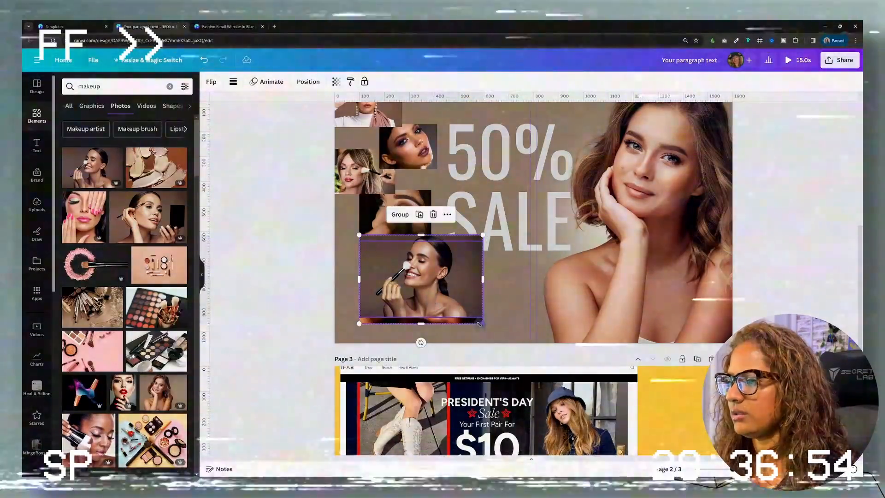
{"action": "left_click_drag", "start_coordinate": [483, 323], "coordinate": [431, 298]}
{"action": "mouse_move", "coordinate": [401, 262]}
{"action": "left_mouse_down"}
{"action": "mouse_move", "coordinate": [385, 296]}
{"action": "mouse_move", "coordinate": [369, 259]}
{"action": "left_mouse_up"}
{"action": "left_click_drag", "start_coordinate": [422, 275], "coordinate": [422, 310]}
Select all six small photos and scale them up together so the staggered column fills the banner's full height.
{"action": "scroll", "coordinate": [824, 318], "scroll_direction": "up", "scroll_amount": 1}
{"action": "left_click", "coordinate": [824, 317]}
{"action": "scroll", "coordinate": [824, 318], "scroll_direction": "up", "scroll_amount": 1}
{"action": "left_click_drag", "start_coordinate": [307, 148], "coordinate": [401, 349]}
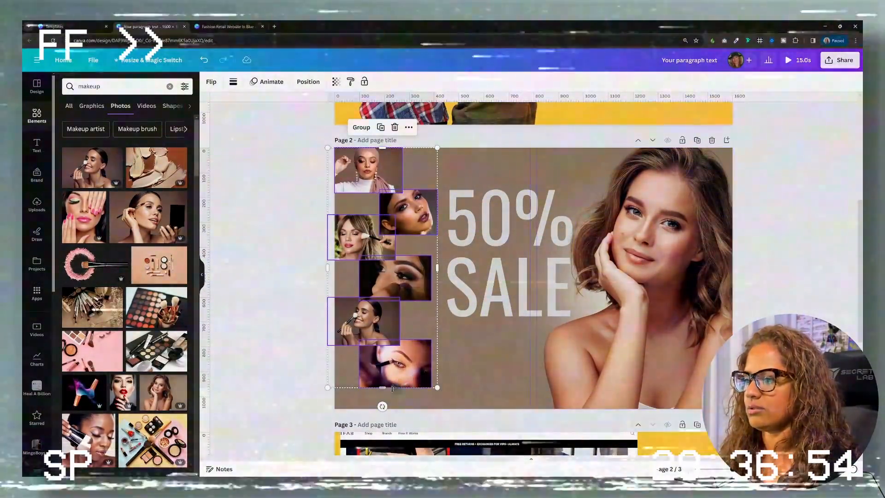
{"action": "left_click_drag", "start_coordinate": [326, 387], "coordinate": [316, 410]}
{"action": "left_click_drag", "start_coordinate": [376, 396], "coordinate": [385, 396]}
{"action": "mouse_move", "coordinate": [445, 147]}
{"action": "left_mouse_down"}
{"action": "mouse_move", "coordinate": [452, 133]}
{"action": "mouse_move", "coordinate": [450, 148]}
{"action": "left_mouse_up"}
Enlarge the 50% text to font size 228 and the SALE text to 239 so both overlap the small photos.
{"action": "left_click", "coordinate": [510, 273]}
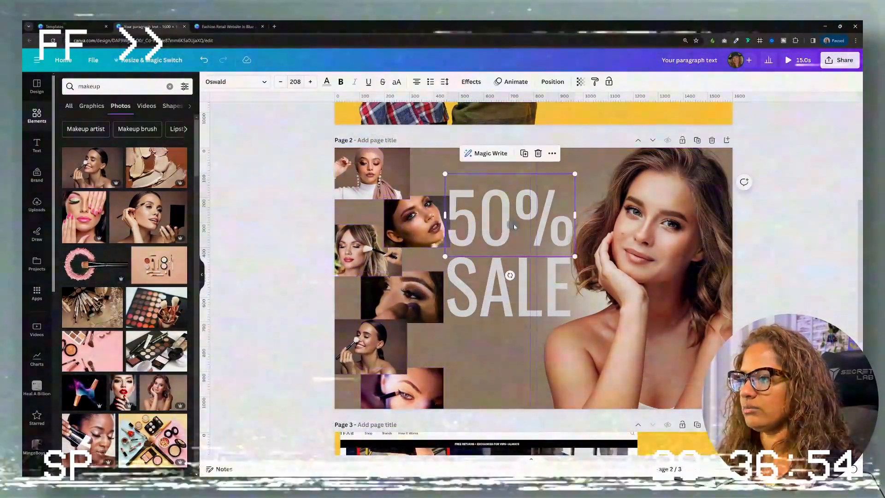
{"action": "left_click", "coordinate": [779, 252]}
{"action": "left_click", "coordinate": [508, 277]}
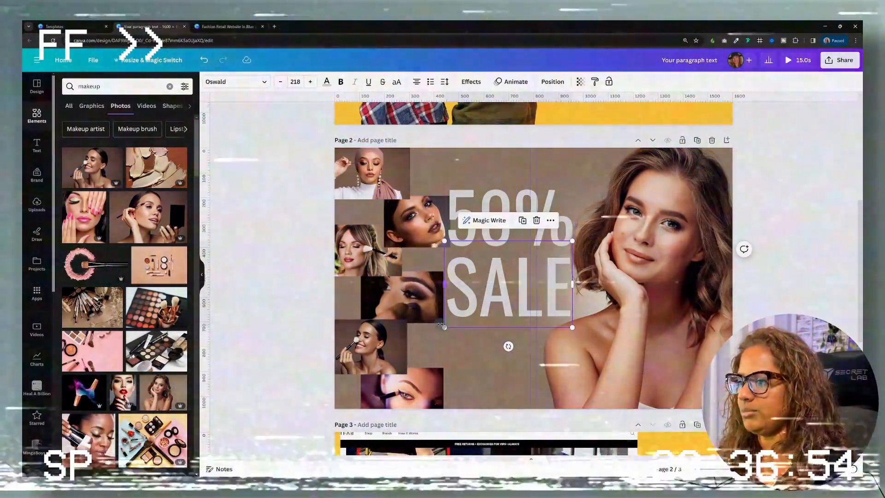
{"action": "left_click_drag", "start_coordinate": [445, 330], "coordinate": [429, 338]}
{"action": "left_click", "coordinate": [780, 258]}
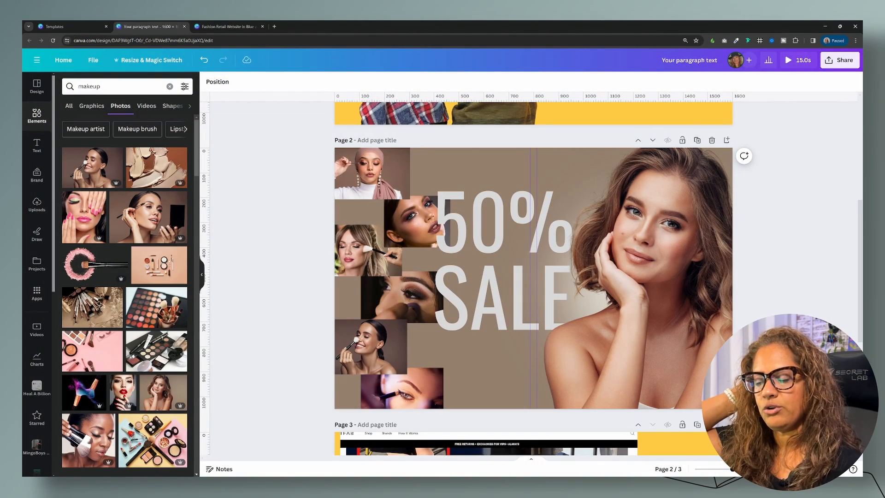
Add a rectangle to page 2, place it below the SALE text and flatten it to a button-shaped bar.
{"action": "left_click", "coordinate": [475, 371]}
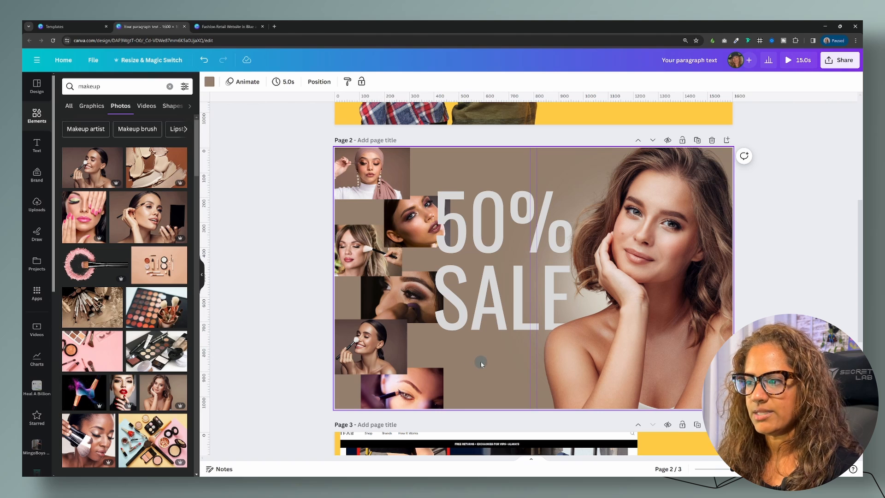
{"action": "key", "text": "r"}
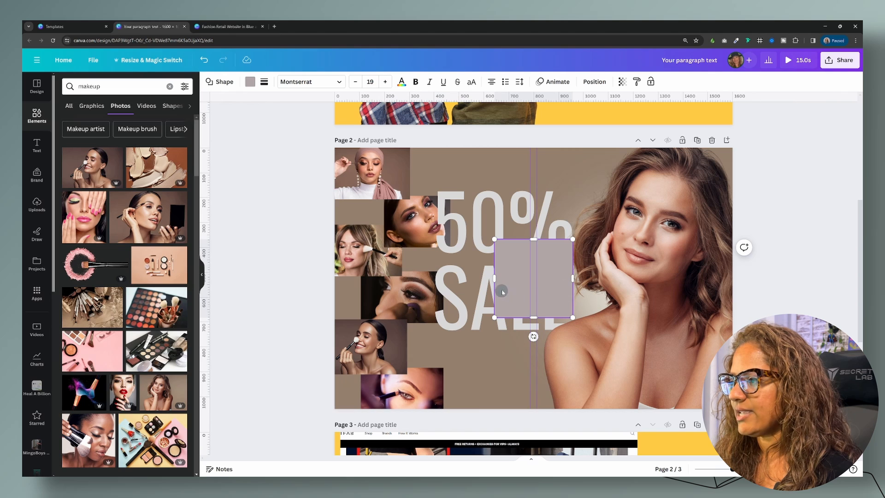
{"action": "left_click_drag", "start_coordinate": [503, 291], "coordinate": [471, 383]}
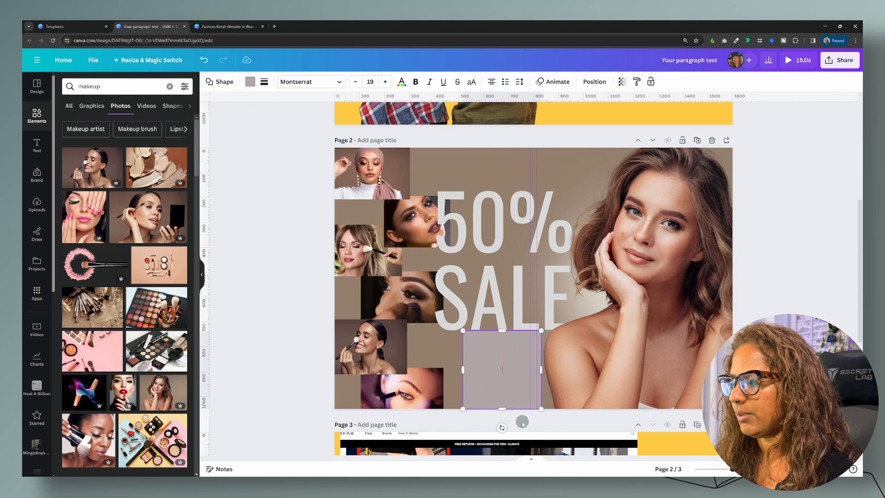
{"action": "left_click_drag", "start_coordinate": [504, 408], "coordinate": [512, 381]}
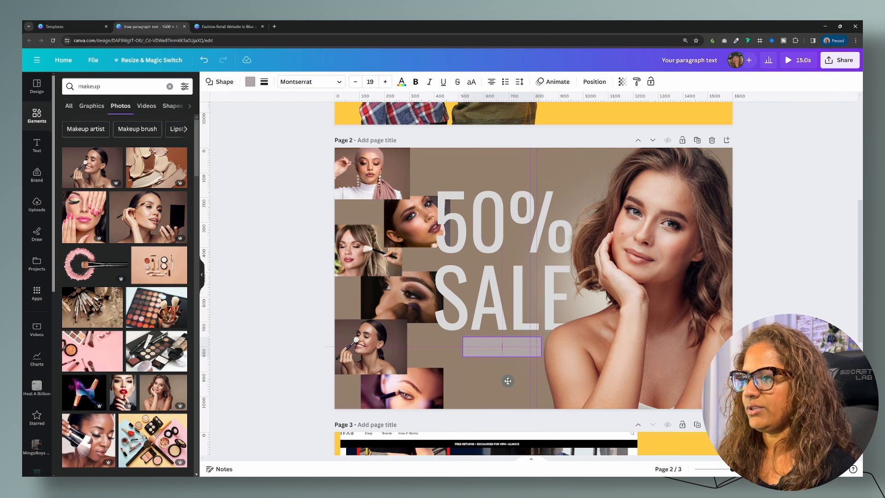
Remove the rectangle's fill and give it a solid border with weight 5 and corner rounding 10.
{"action": "left_click", "coordinate": [249, 83]}
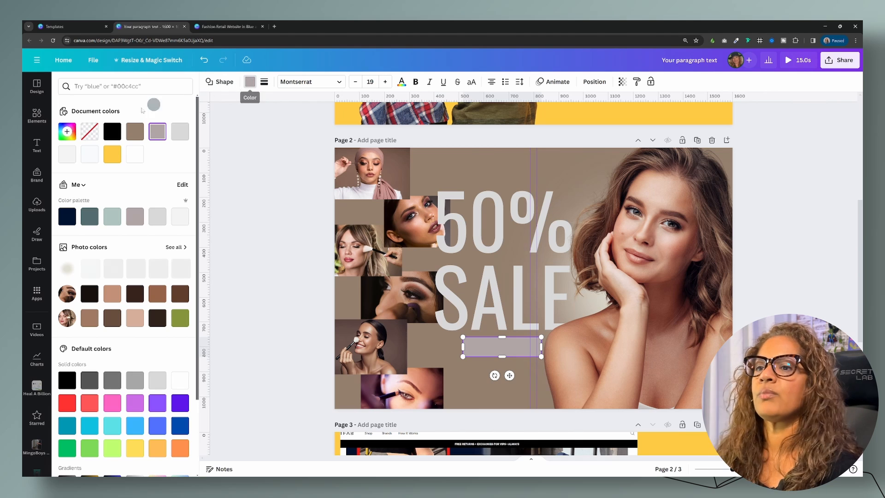
{"action": "left_click", "coordinate": [92, 132]}
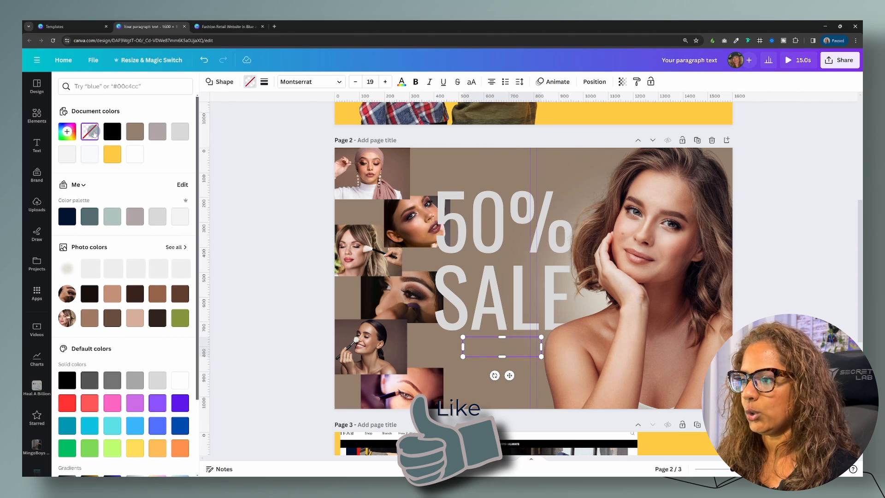
{"action": "left_click", "coordinate": [264, 83]}
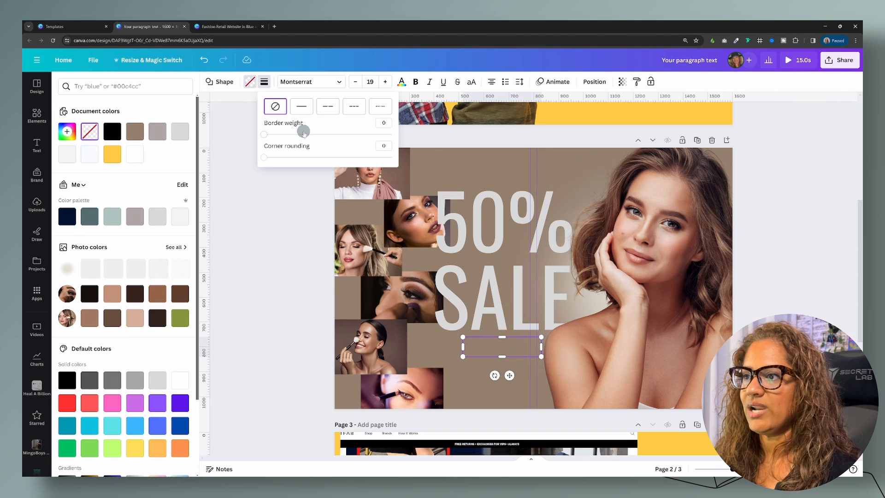
{"action": "left_click_drag", "start_coordinate": [264, 134], "coordinate": [277, 158]}
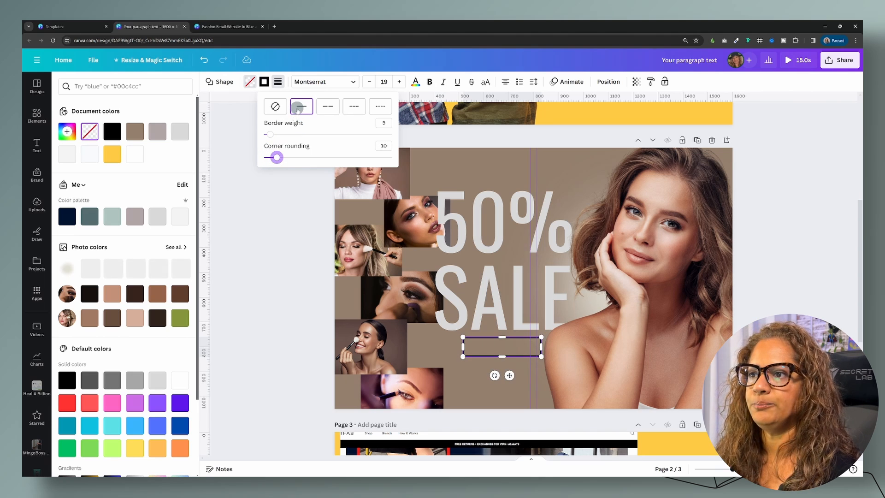
Color the rectangle's border light grey from the Me color palette.
{"action": "left_click", "coordinate": [264, 84]}
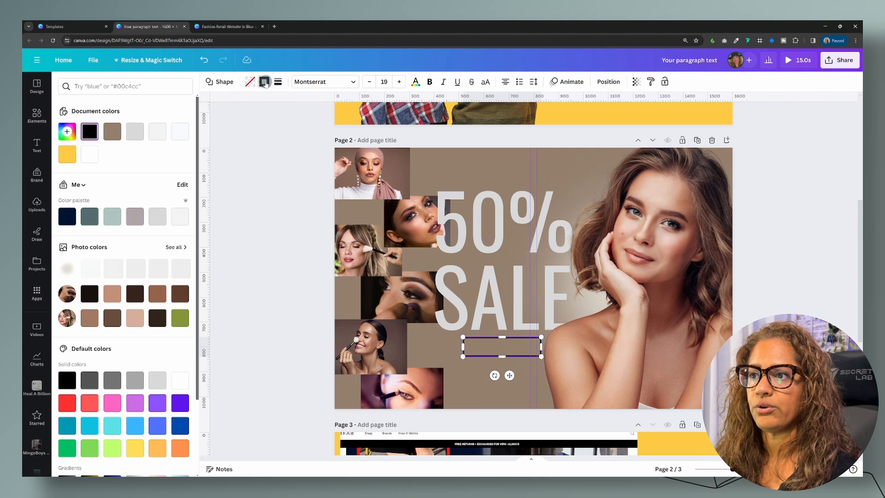
{"action": "left_click", "coordinate": [158, 217]}
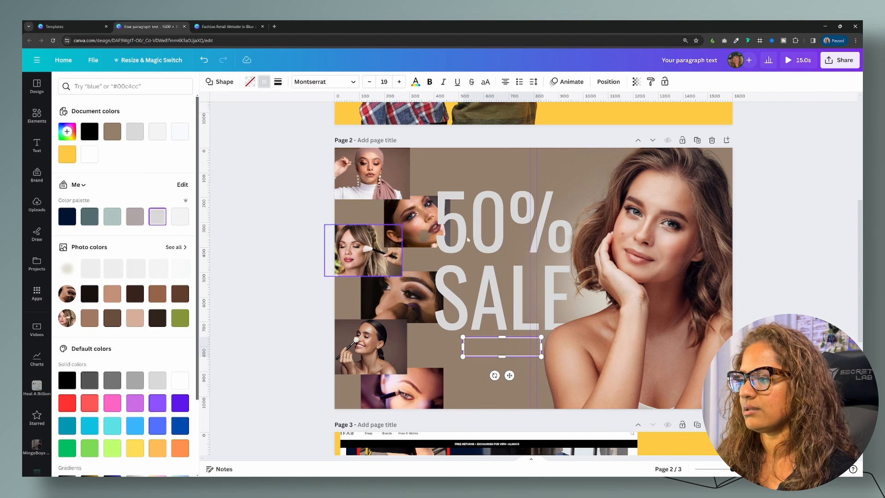
{"action": "left_click", "coordinate": [458, 162]}
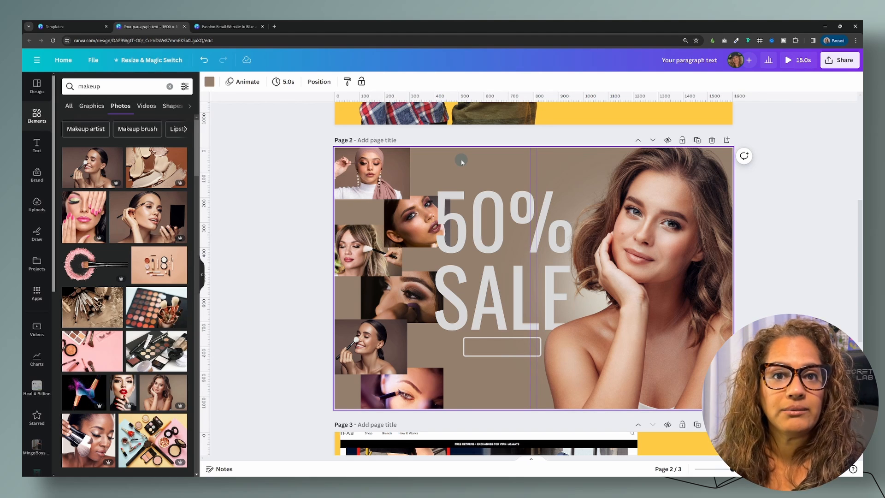
Add the text "shop now" inside the outlined rectangle and set it in uppercase.
{"action": "double_click", "coordinate": [521, 347]}
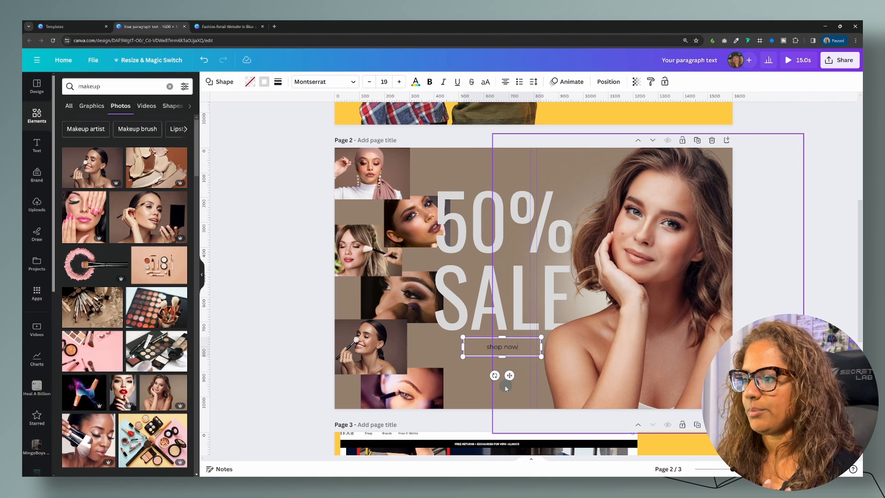
{"action": "left_click", "coordinate": [473, 369]}
{"action": "left_click", "coordinate": [499, 348]}
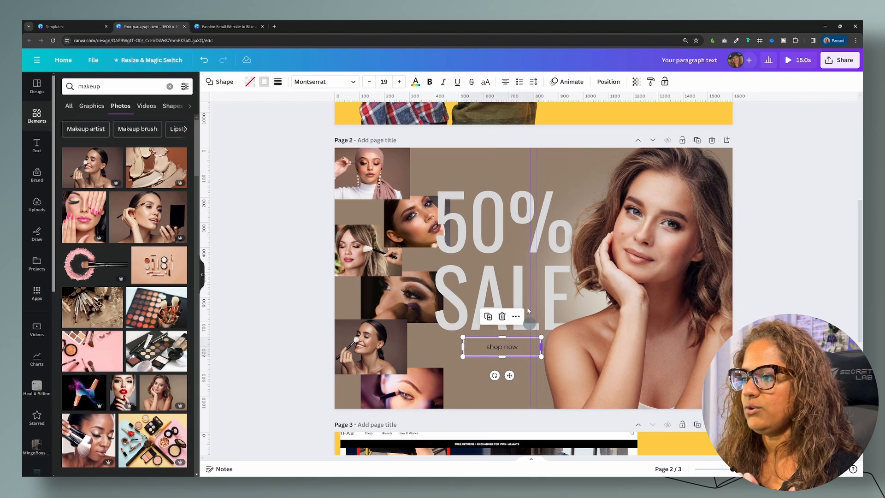
{"action": "left_click", "coordinate": [487, 81]}
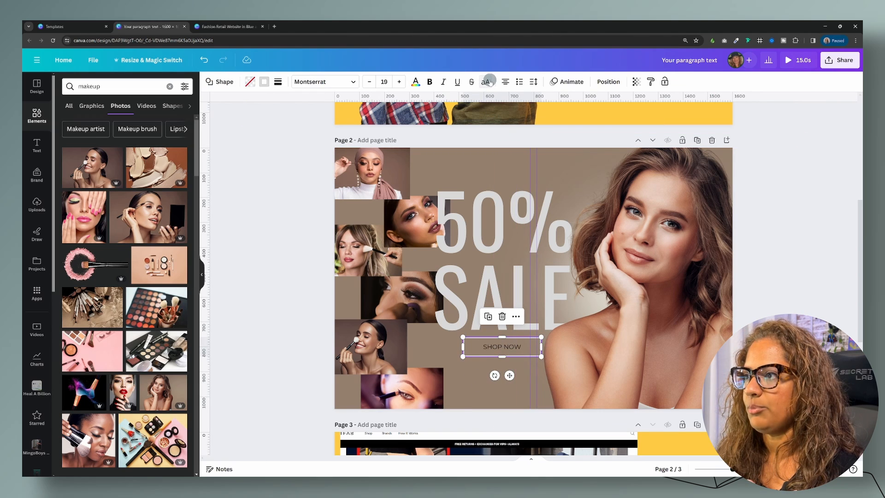
Make the SHOP NOW text bold and color it light grey to match the border.
{"action": "left_click", "coordinate": [277, 82]}
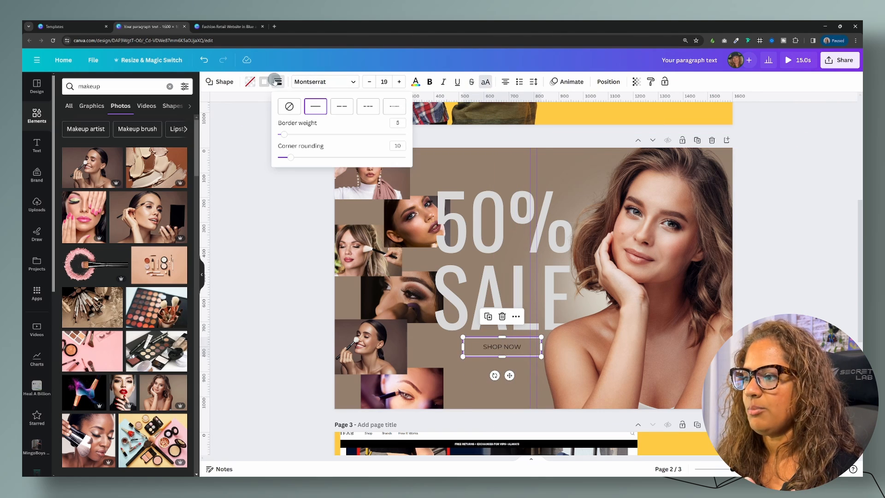
{"action": "left_click", "coordinate": [429, 82]}
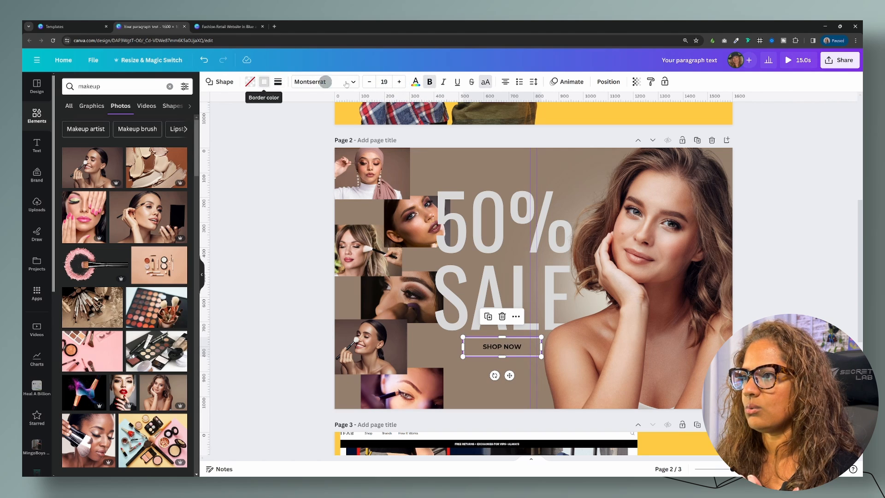
{"action": "left_click", "coordinate": [414, 83]}
{"action": "left_click", "coordinate": [159, 218]}
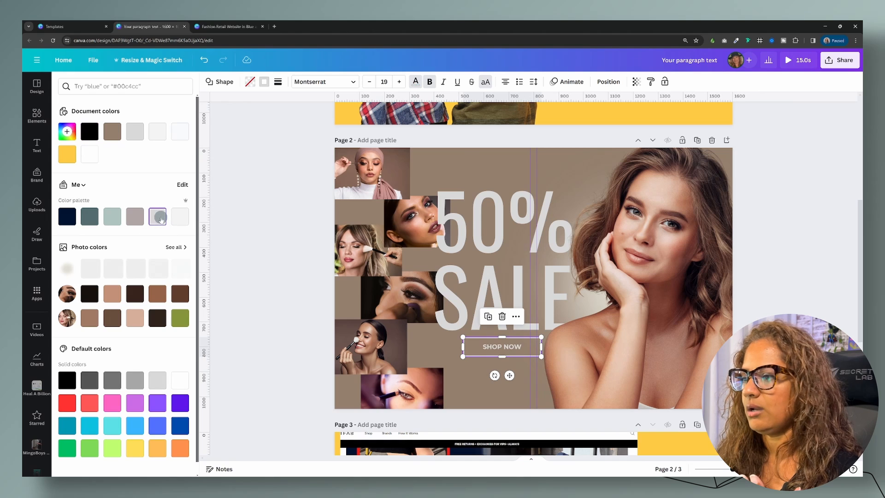
Increase the SHOP NOW text's font size to 26.
{"action": "left_click", "coordinate": [399, 81]}
{"action": "left_click", "coordinate": [399, 82]}
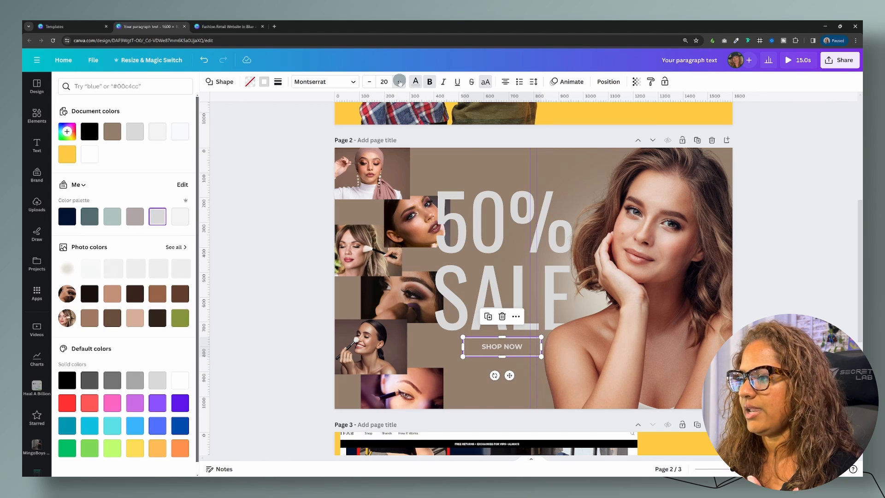
{"action": "left_click", "coordinate": [399, 81]}
{"action": "left_click", "coordinate": [399, 82]}
{"action": "left_click", "coordinate": [399, 82]}
{"action": "left_click", "coordinate": [399, 82]}
{"action": "left_click", "coordinate": [400, 82]}
{"action": "left_click", "coordinate": [301, 169]}
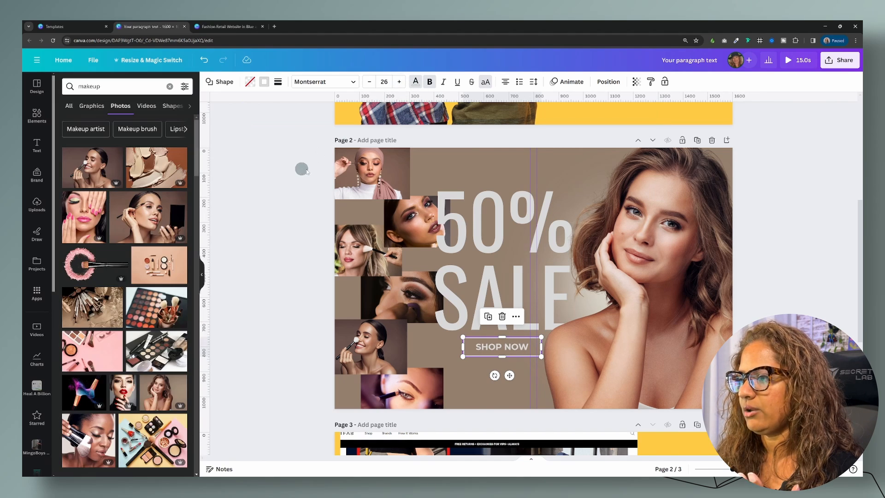
Apply the Lift effect with intensity 50 to the 50% text and the SALE text.
{"action": "left_click", "coordinate": [476, 230]}
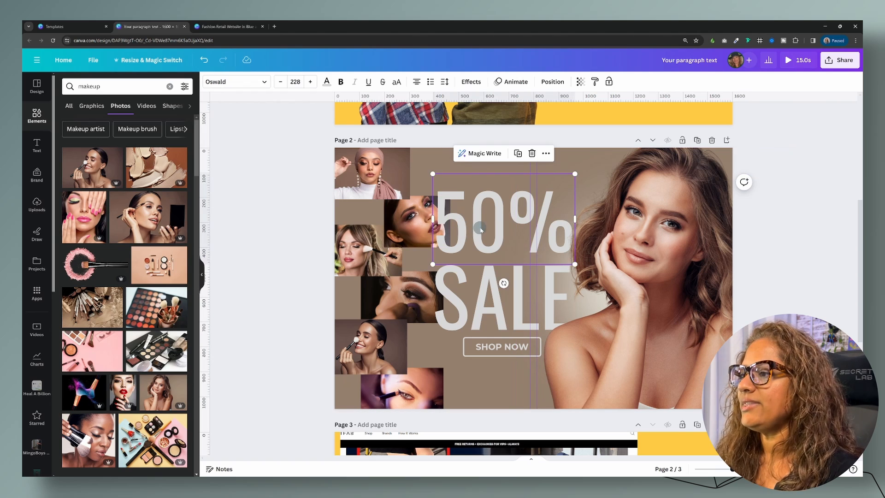
{"action": "left_click", "coordinate": [472, 82]}
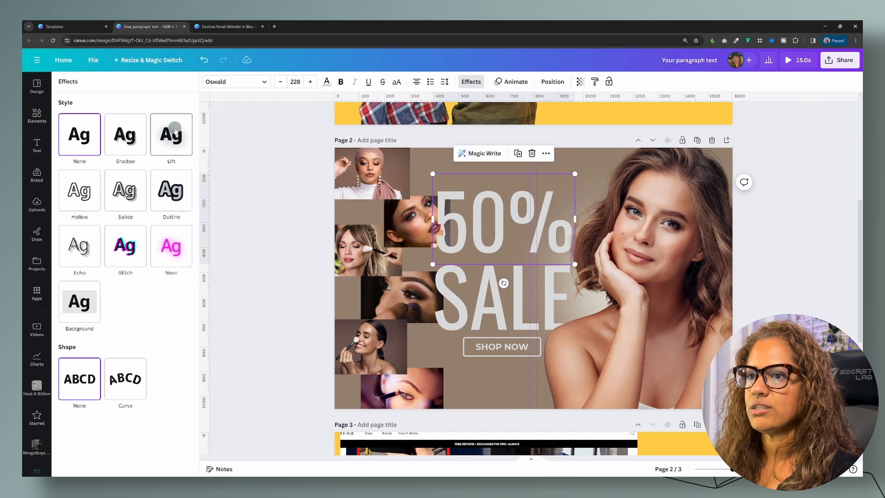
{"action": "left_click", "coordinate": [179, 144]}
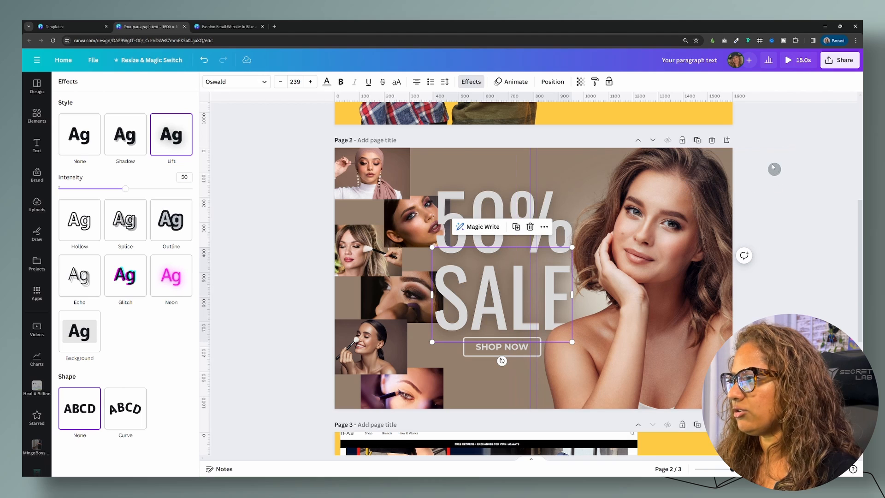
{"action": "left_click", "coordinate": [763, 149]}
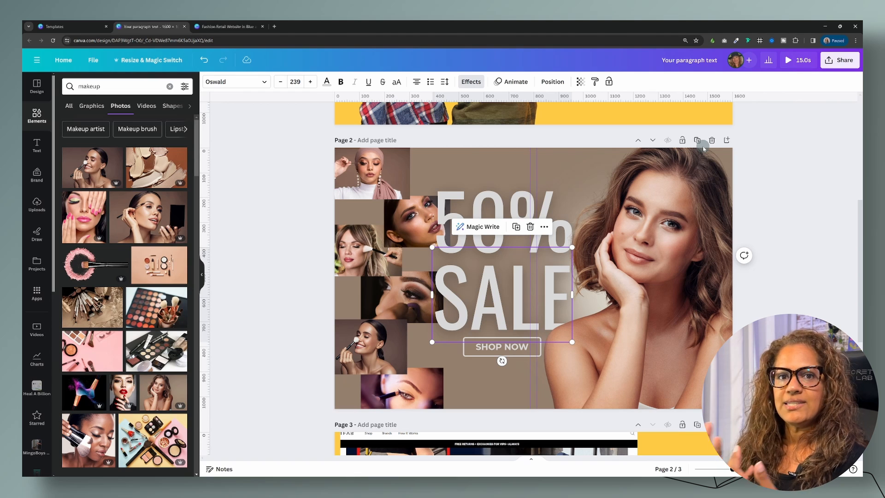
{"action": "left_click", "coordinate": [766, 198]}
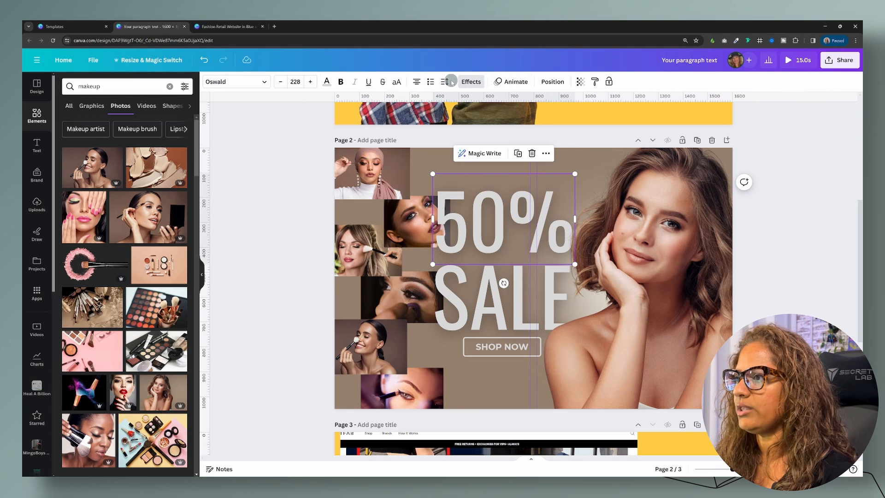
Slightly tighten the letter spacing of the 50% text.
{"action": "left_click", "coordinate": [451, 83]}
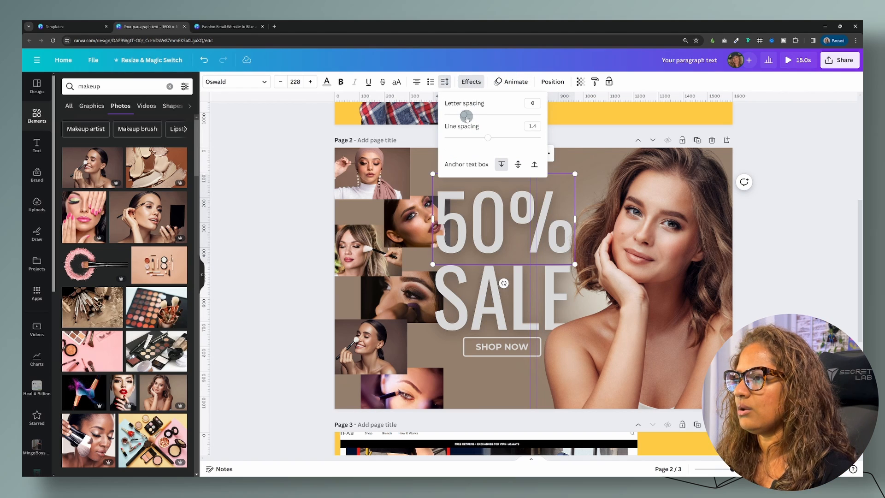
{"action": "left_click_drag", "start_coordinate": [466, 116], "coordinate": [461, 124]}
{"action": "left_click", "coordinate": [784, 258]}
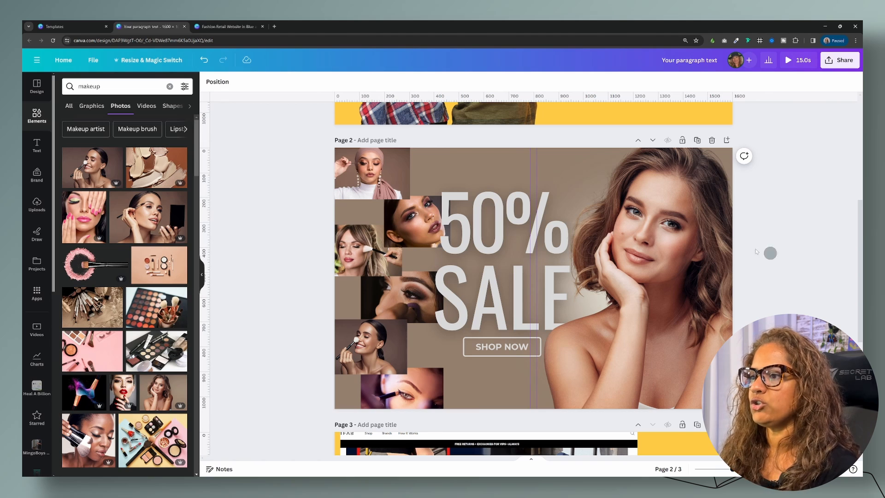
Apply a Glow shadow to the headscarf photo with size 5 and blur amount 20.
{"action": "left_click", "coordinate": [404, 175]}
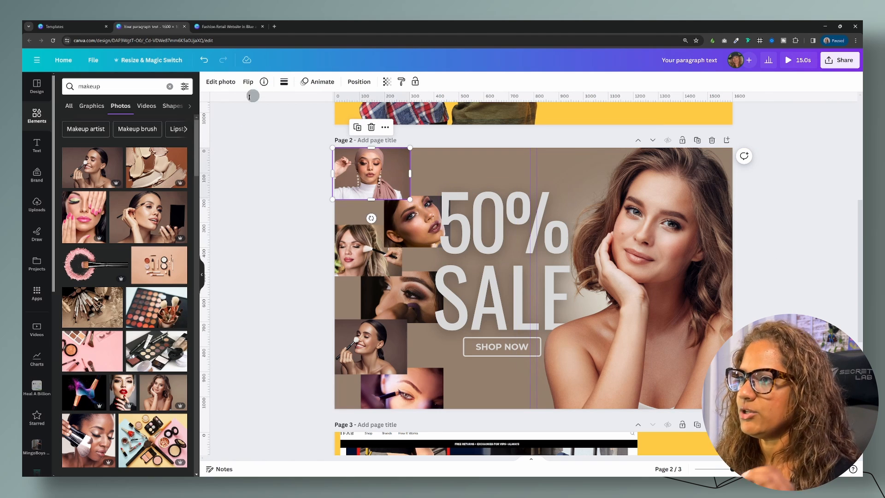
{"action": "left_click", "coordinate": [226, 84]}
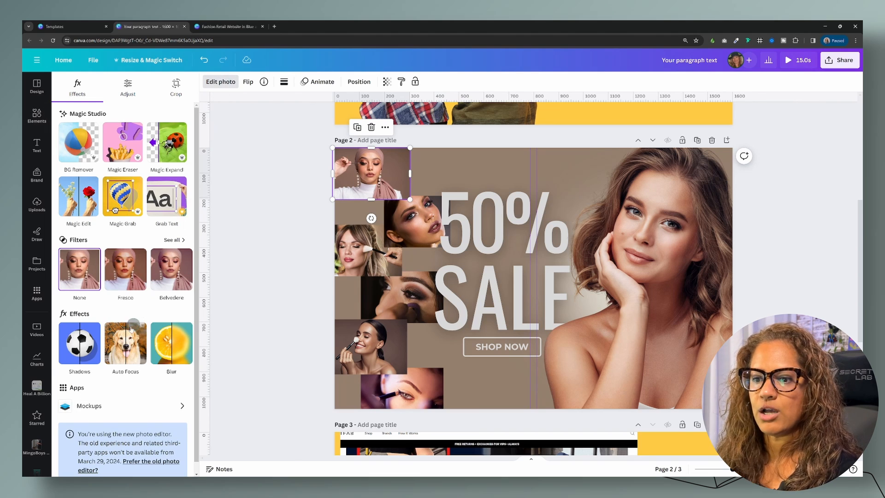
{"action": "left_click", "coordinate": [82, 342]}
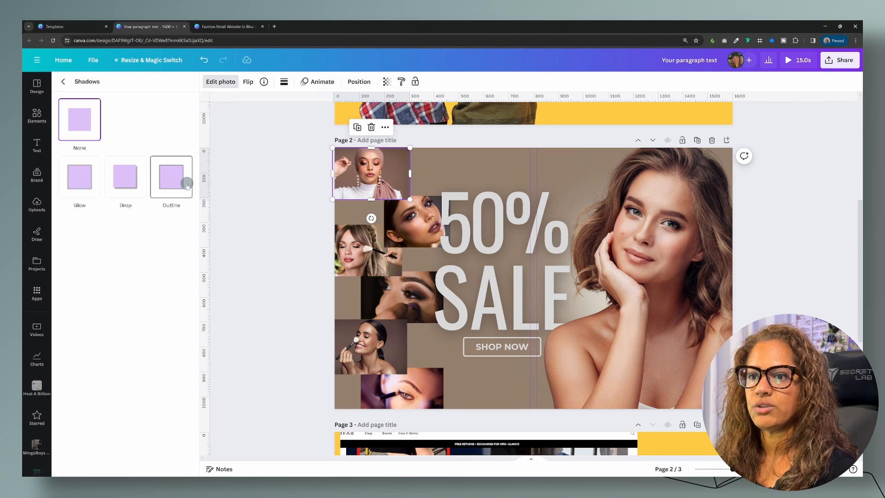
{"action": "left_click", "coordinate": [84, 181]}
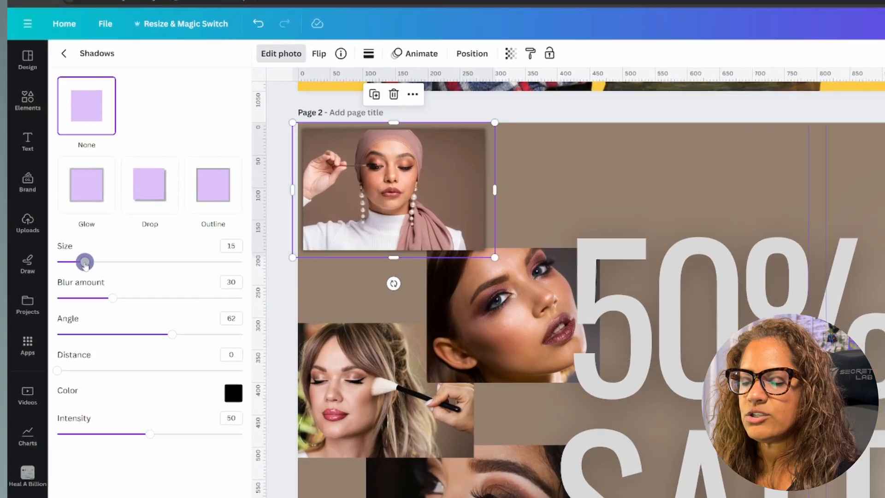
{"action": "left_click_drag", "start_coordinate": [79, 233], "coordinate": [87, 234]}
{"action": "left_click_drag", "start_coordinate": [105, 287], "coordinate": [67, 289]}
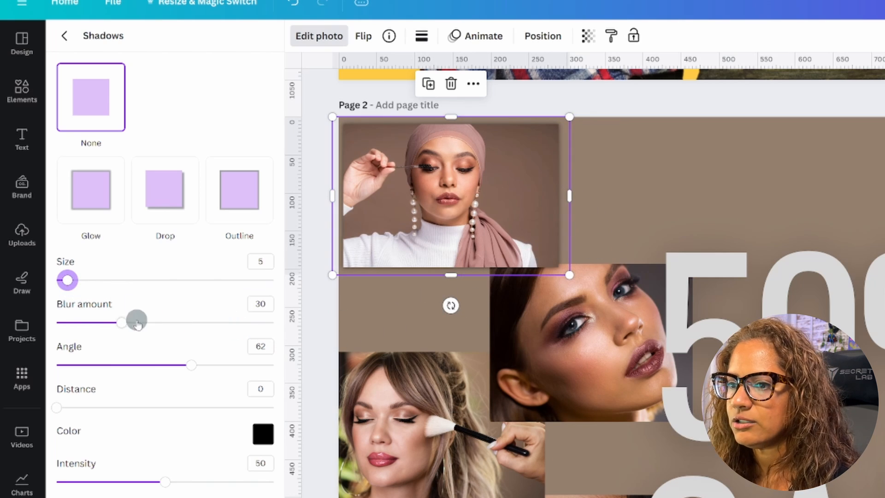
{"action": "left_click_drag", "start_coordinate": [121, 327], "coordinate": [100, 323]}
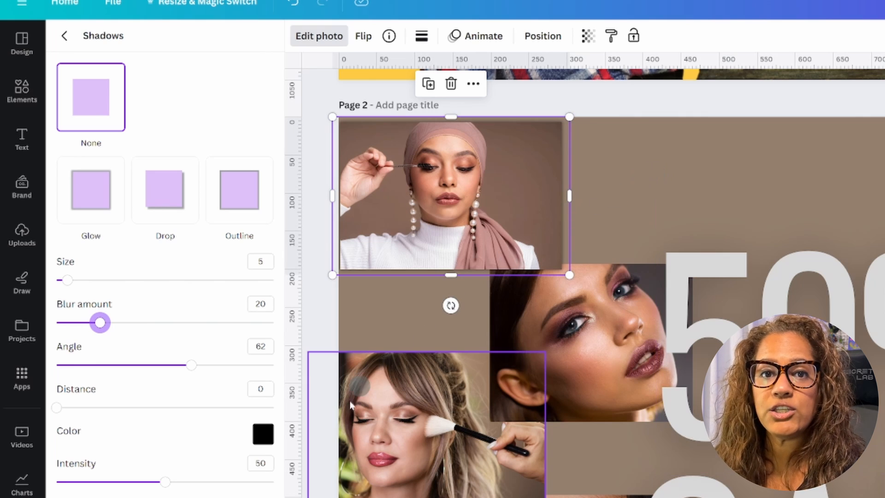
Set the headscarf photo's glow color to white and its intensity to 76.
{"action": "left_click", "coordinate": [270, 439]}
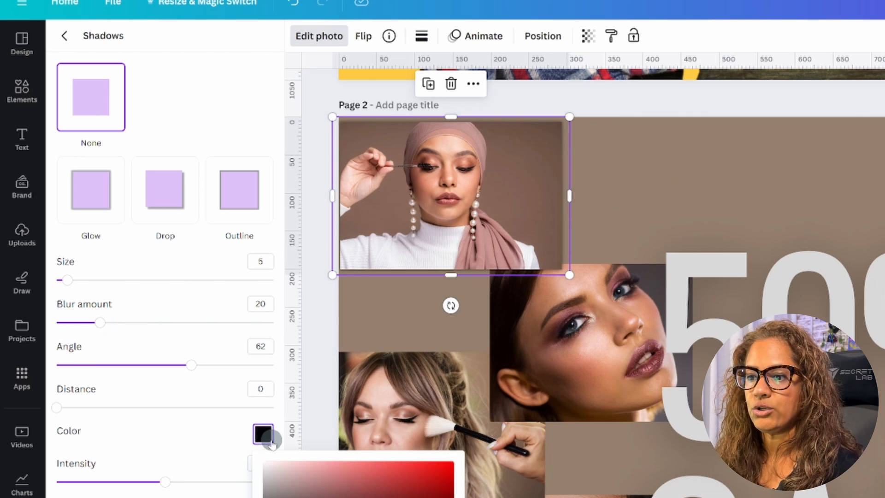
{"action": "left_click_drag", "start_coordinate": [264, 497], "coordinate": [259, 453]}
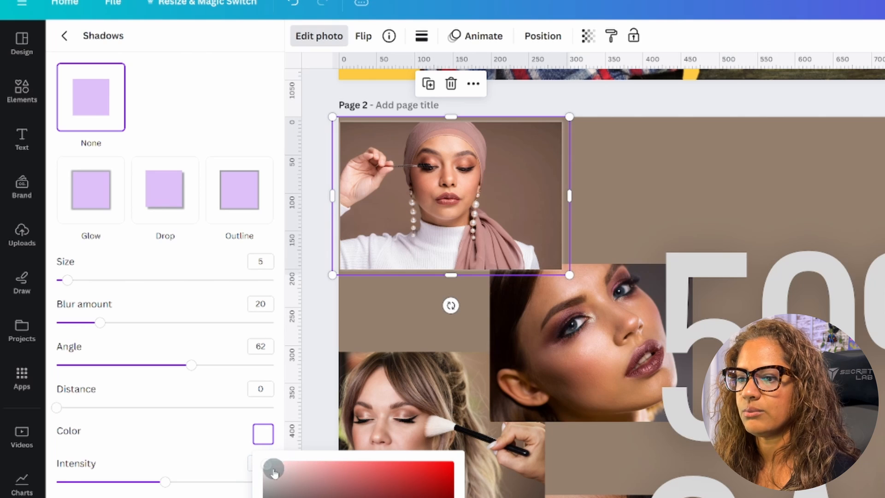
{"action": "left_click", "coordinate": [192, 438]}
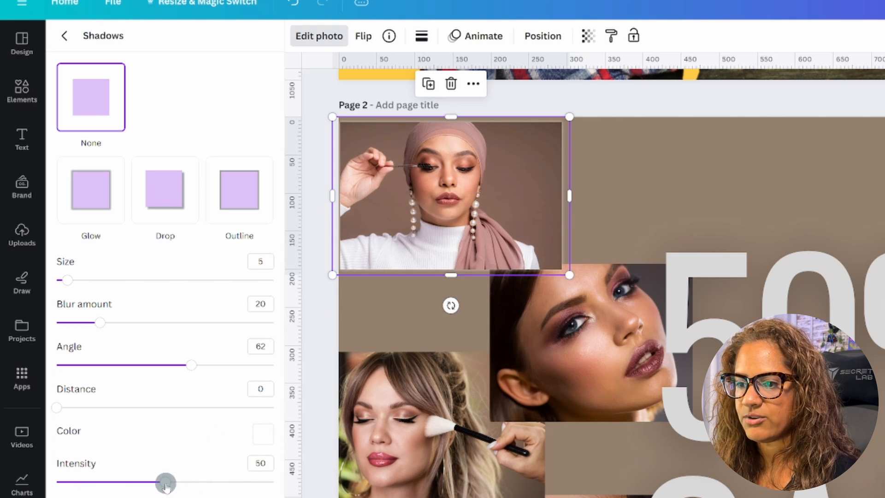
{"action": "left_click_drag", "start_coordinate": [166, 486], "coordinate": [222, 492]}
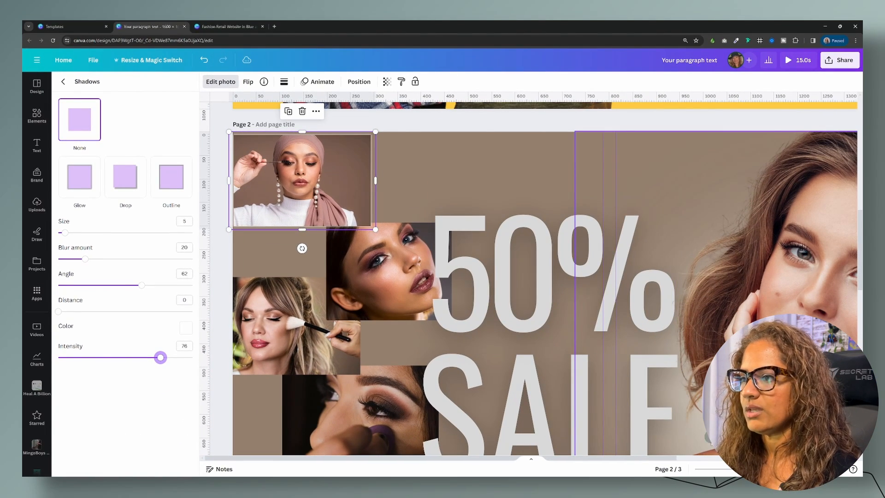
Shift the headscarf photo slightly right so its glowing edge lies inside the page border.
{"action": "left_click_drag", "start_coordinate": [746, 470], "coordinate": [733, 469]}
{"action": "scroll", "coordinate": [600, 277], "scroll_direction": "down", "scroll_amount": 2}
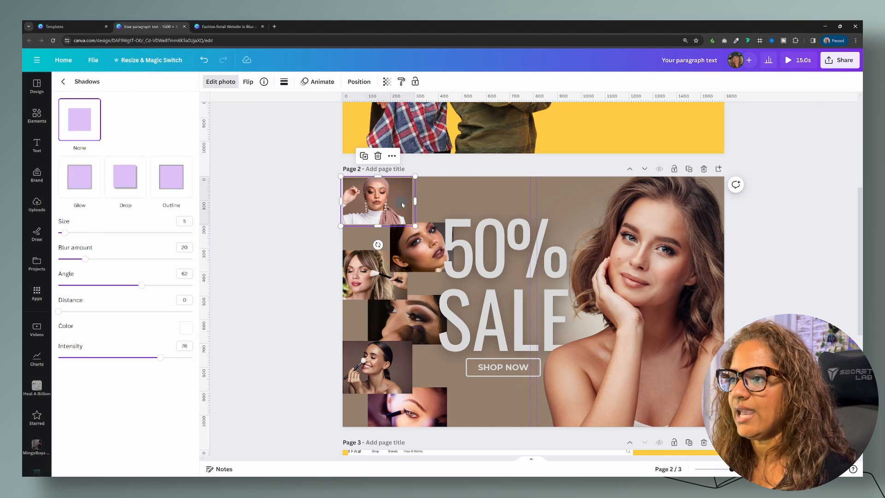
{"action": "left_click_drag", "start_coordinate": [394, 207], "coordinate": [394, 206]}
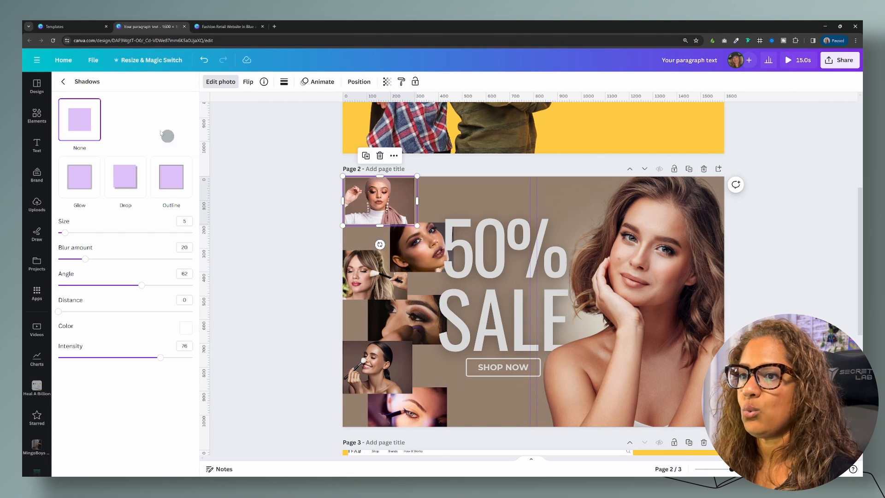
Copy the headscarf photo's glow style onto the other five small photos.
{"action": "left_click", "coordinate": [401, 81]}
{"action": "left_click", "coordinate": [418, 245]}
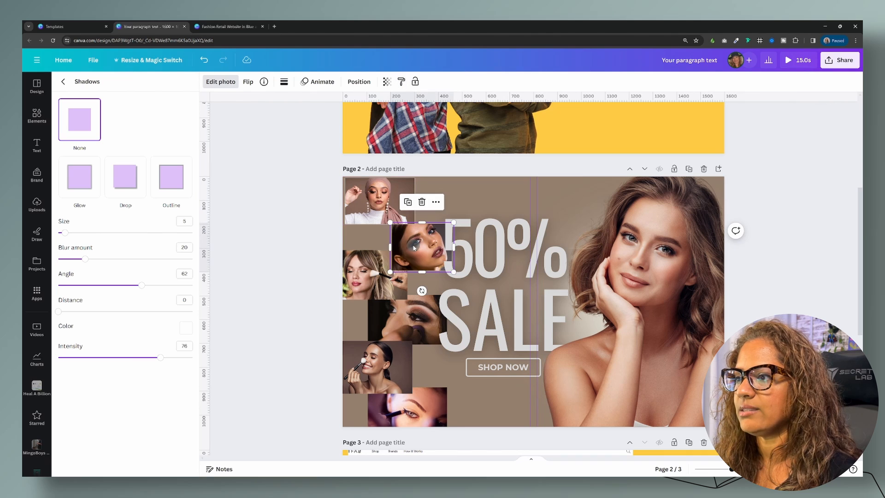
{"action": "left_click", "coordinate": [401, 84]}
{"action": "left_click", "coordinate": [362, 261]}
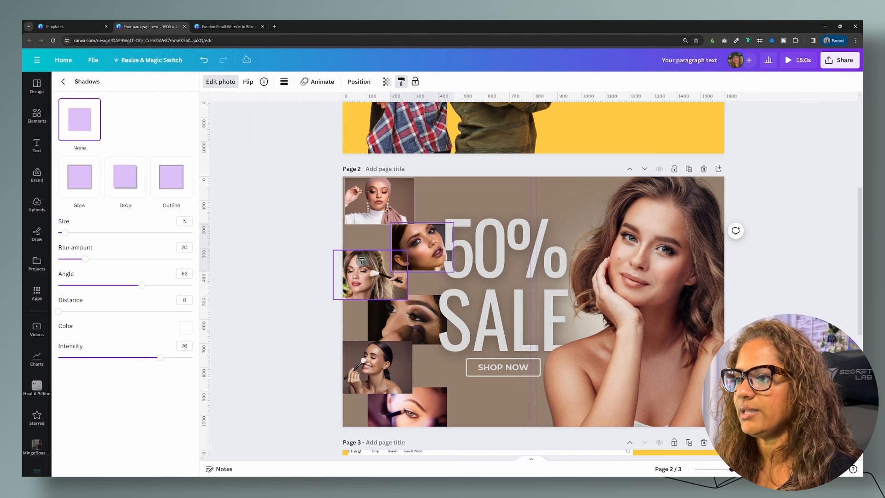
{"action": "left_click", "coordinate": [401, 83]}
{"action": "left_click", "coordinate": [406, 319]}
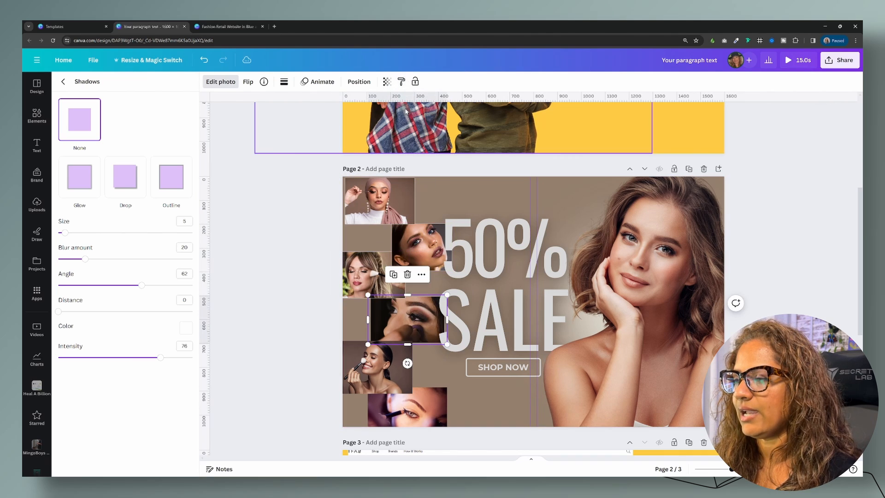
{"action": "left_click", "coordinate": [401, 83]}
{"action": "left_click", "coordinate": [369, 362]}
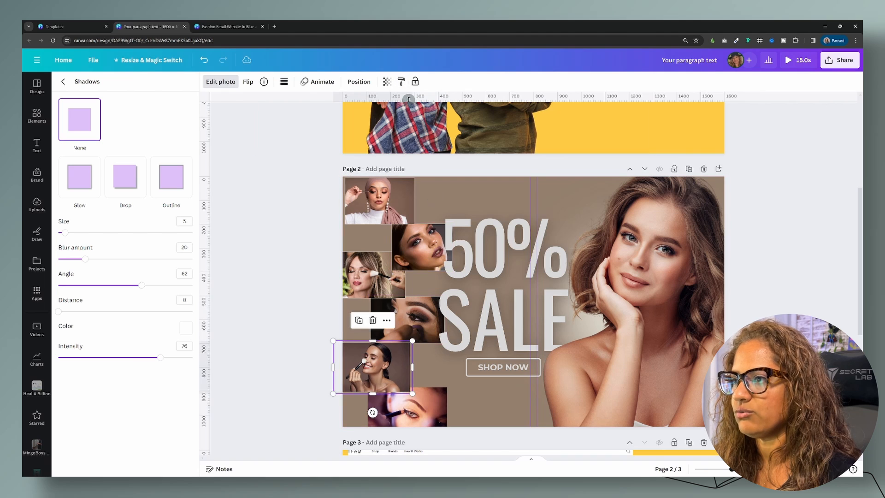
{"action": "left_click", "coordinate": [401, 83]}
{"action": "left_click", "coordinate": [407, 408]}
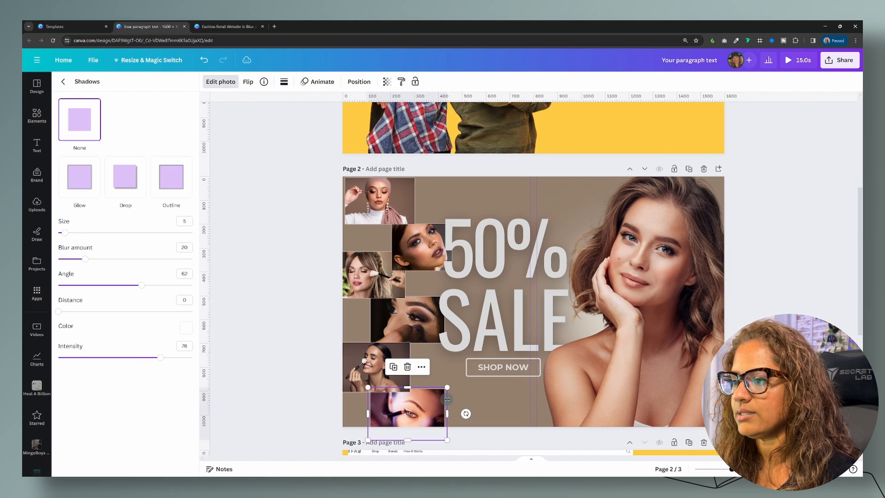
Nudge the third and fifth small photos right and the lowest one up so their glowing edges fit inside the page.
{"action": "left_click", "coordinate": [364, 282]}
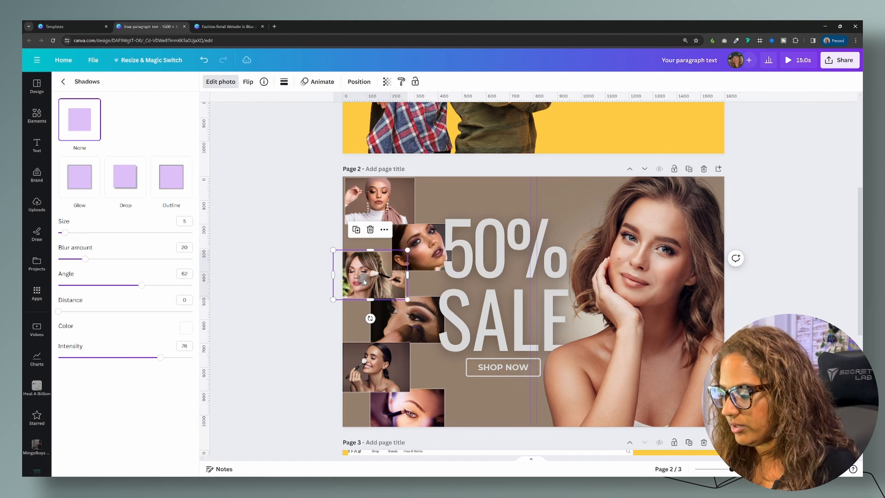
{"action": "left_click", "coordinate": [310, 371]}
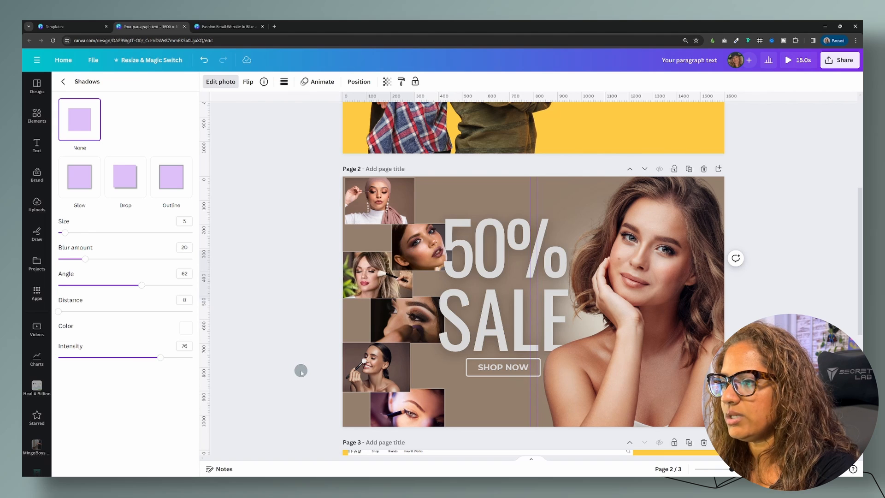
{"action": "left_click", "coordinate": [385, 374]}
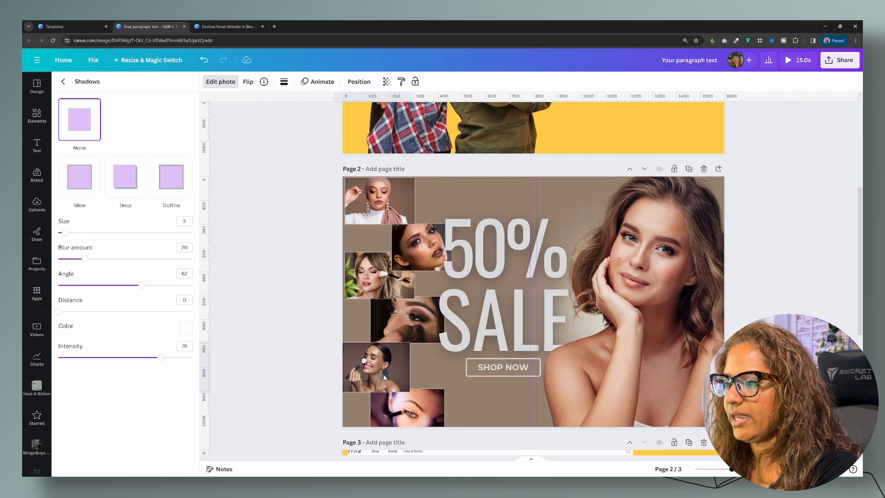
{"action": "left_click", "coordinate": [465, 405]}
{"action": "left_click", "coordinate": [371, 190]}
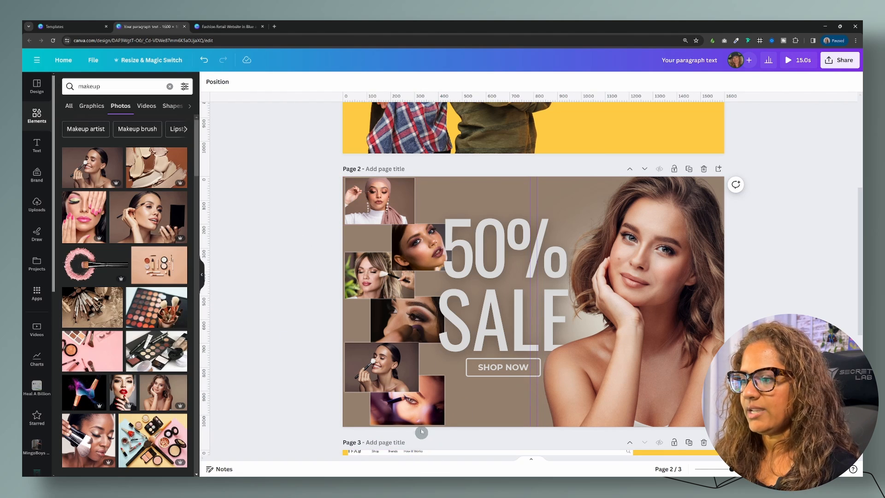
Space all six small photos evenly in the vertical direction.
{"action": "left_click_drag", "start_coordinate": [315, 172], "coordinate": [408, 431]}
{"action": "left_click", "coordinate": [307, 83]}
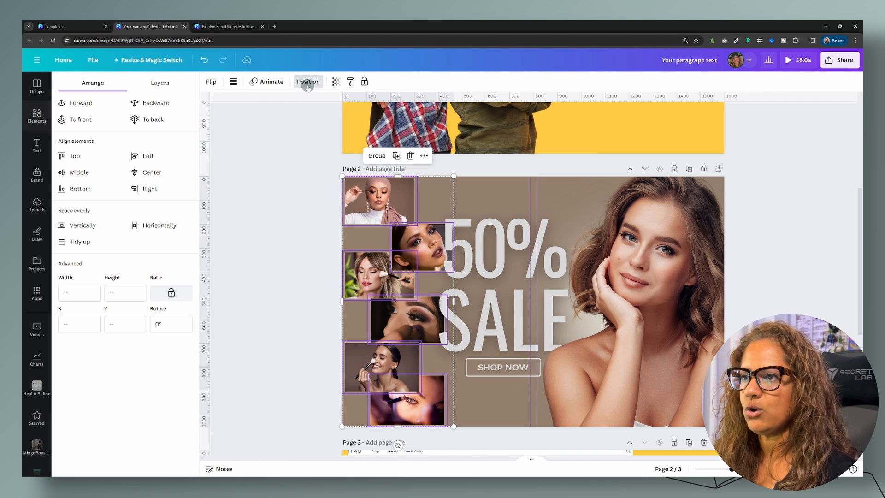
{"action": "left_click", "coordinate": [137, 229]}
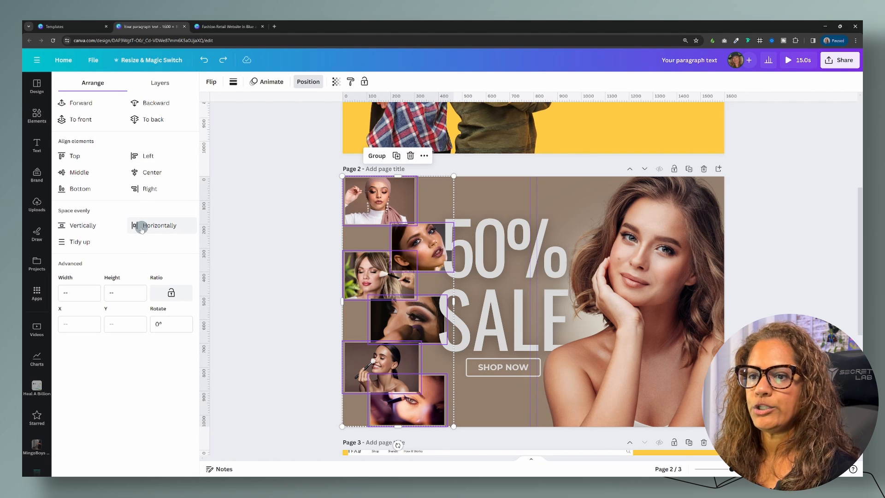
{"action": "left_click", "coordinate": [95, 226]}
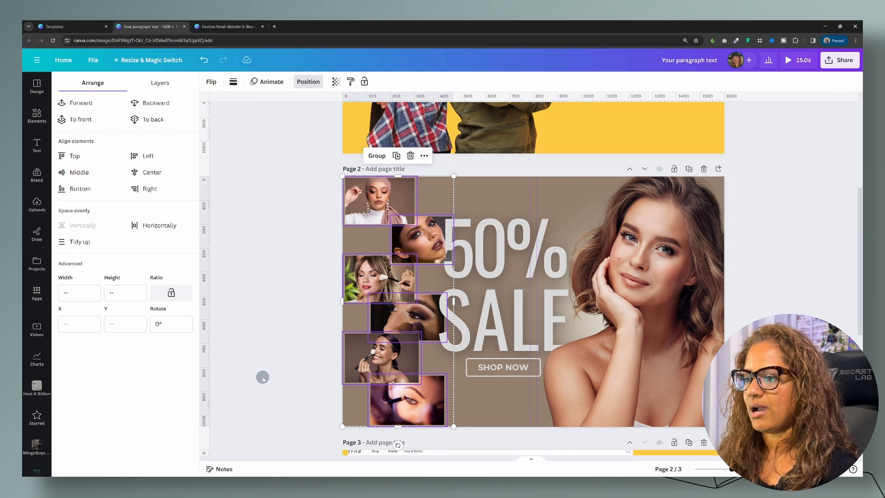
{"action": "left_click", "coordinate": [293, 353]}
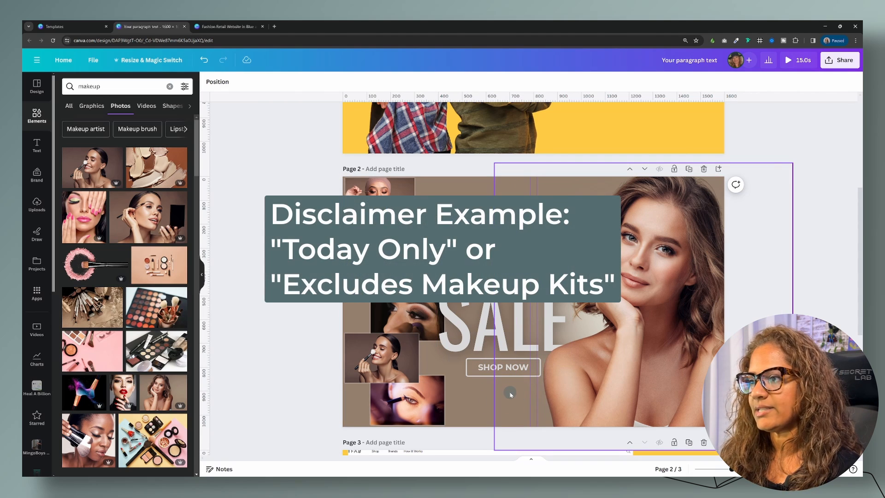
Change the button text to SHOP MAKEUP and widen its outline on the left side to fit the text.
{"action": "left_click", "coordinate": [491, 366]}
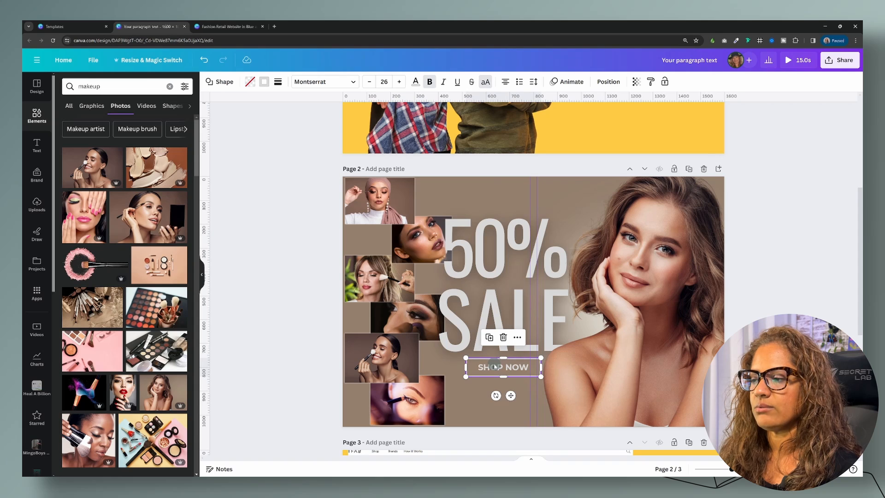
{"action": "left_click_drag", "start_coordinate": [506, 367], "coordinate": [478, 367]}
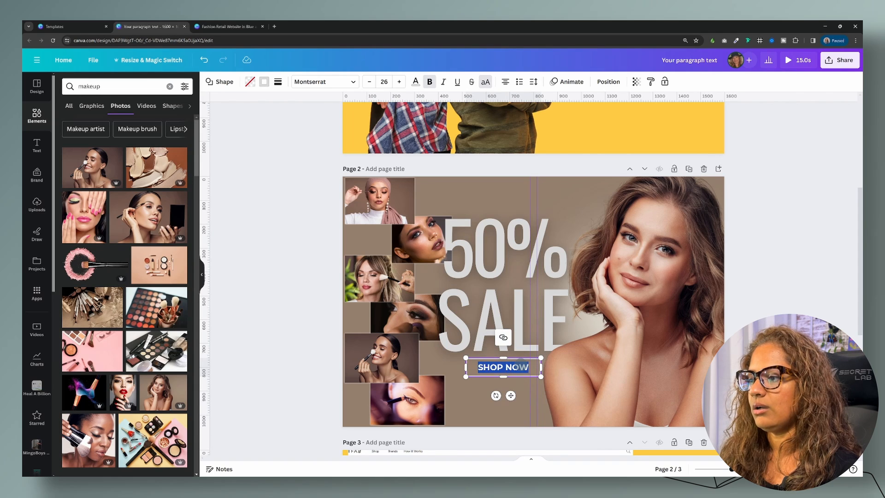
{"action": "type", "text": "SHO"}
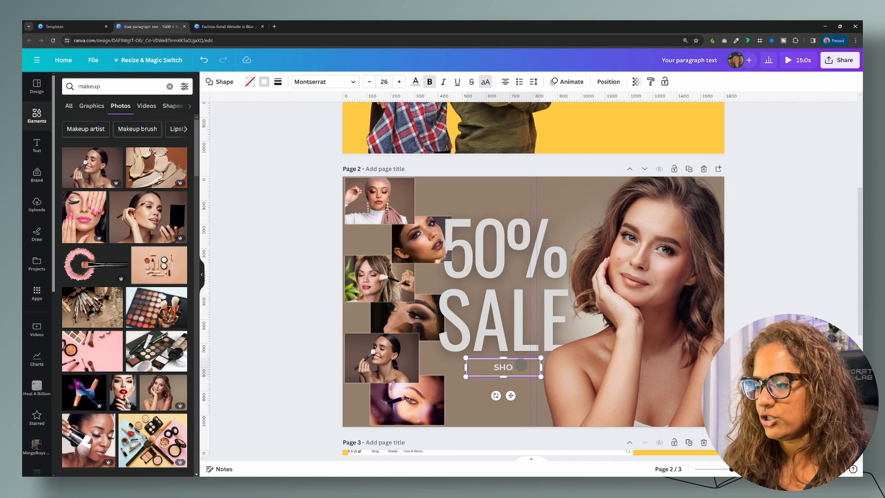
{"action": "type", "text": "P MAKEUP"}
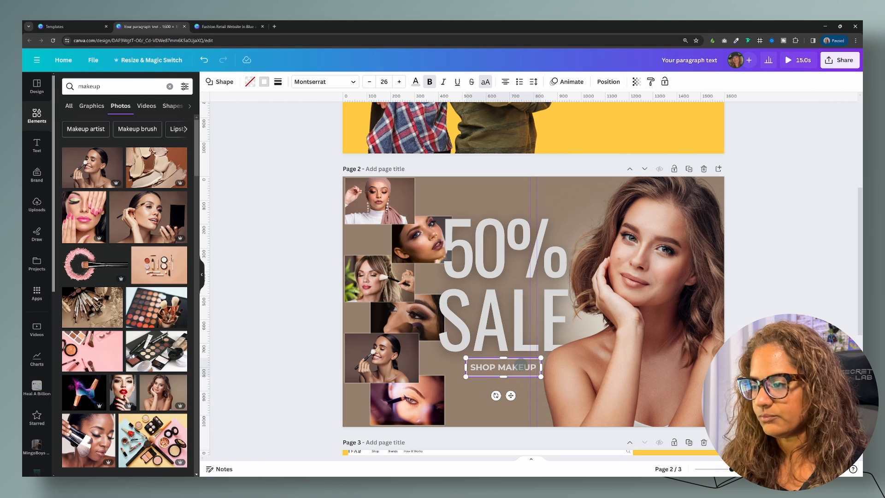
{"action": "left_click_drag", "start_coordinate": [466, 367], "coordinate": [454, 367]}
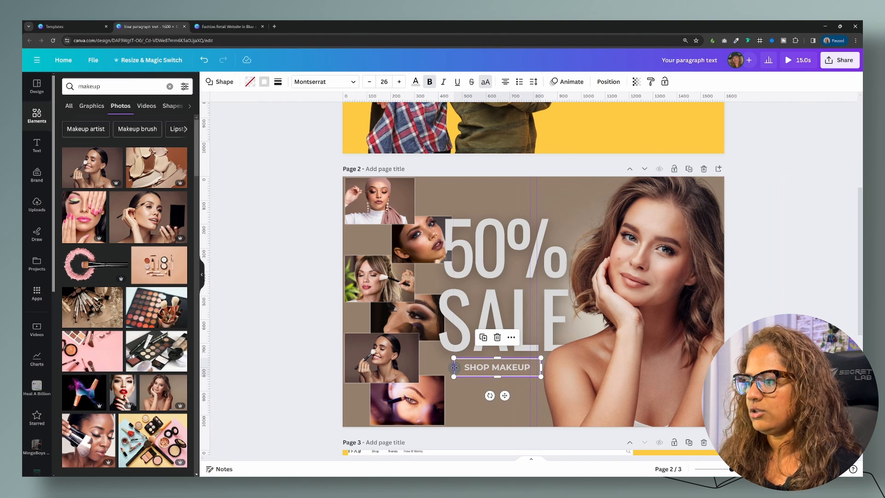
{"action": "left_click", "coordinate": [784, 226]}
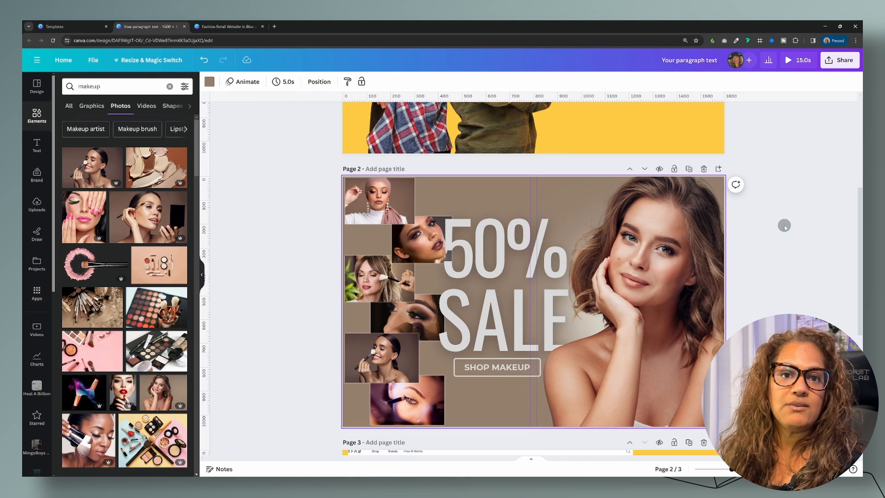
Duplicate page 2 with the finished makeup sale banner.
{"action": "left_click", "coordinate": [690, 169]}
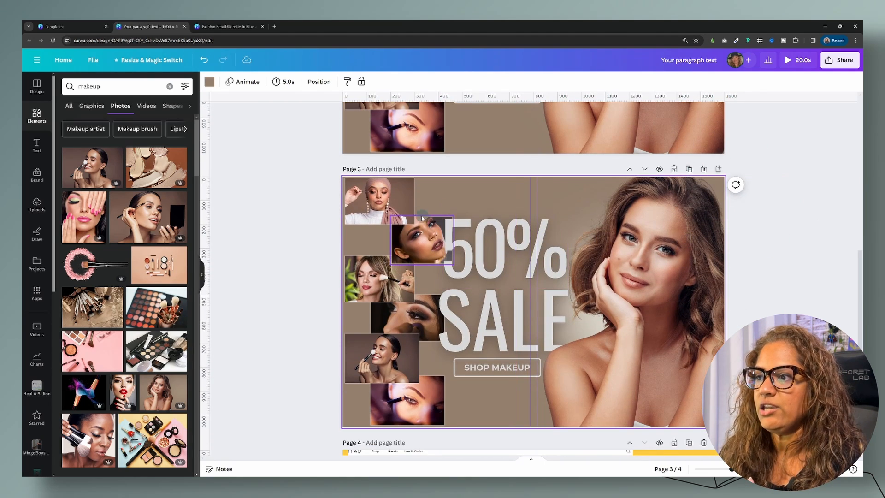
{"action": "left_click", "coordinate": [461, 231]}
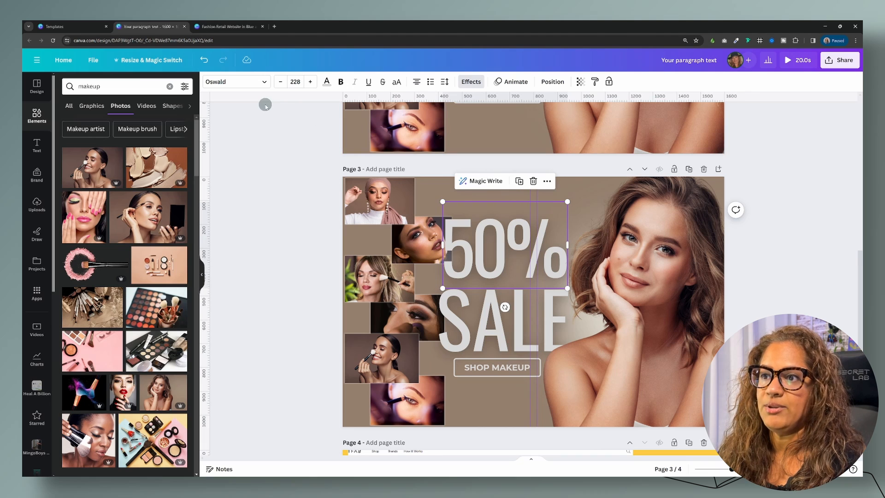
{"action": "left_click", "coordinate": [444, 189]}
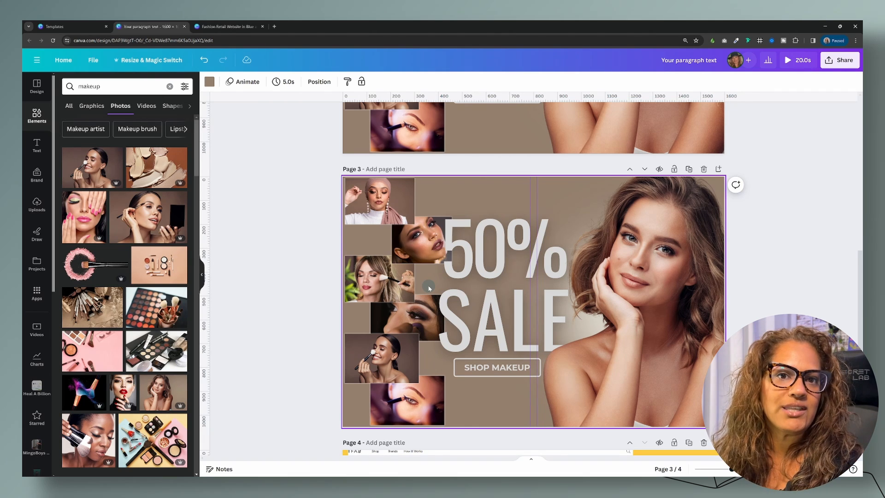
{"action": "scroll", "coordinate": [429, 289], "scroll_direction": "down", "scroll_amount": 5}
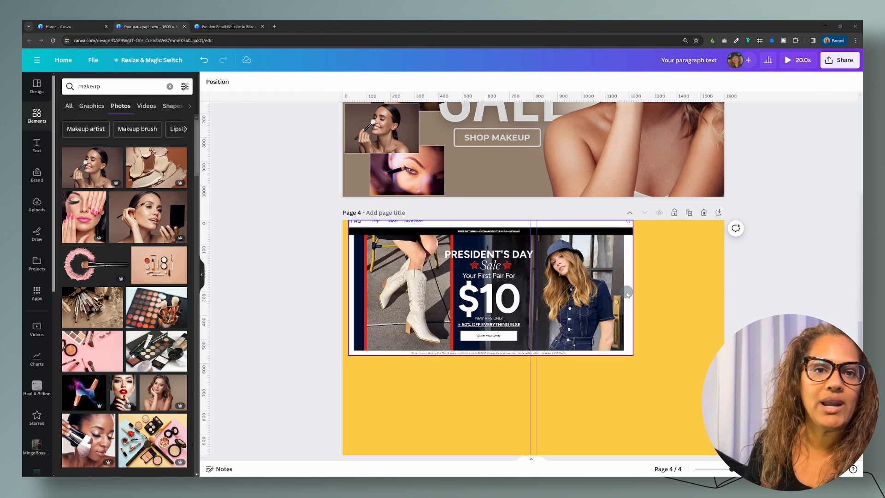
{"action": "scroll", "coordinate": [627, 294], "scroll_direction": "up", "scroll_amount": 4}
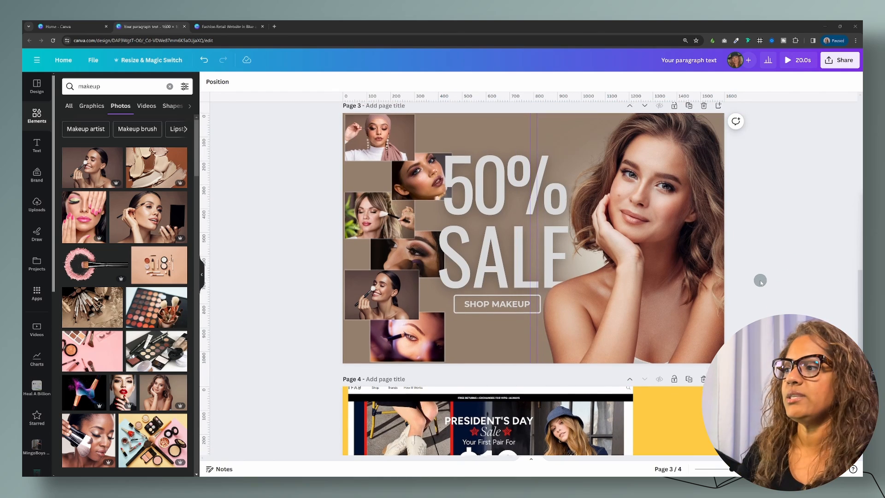
{"action": "scroll", "coordinate": [763, 275], "scroll_direction": "up", "scroll_amount": 2}
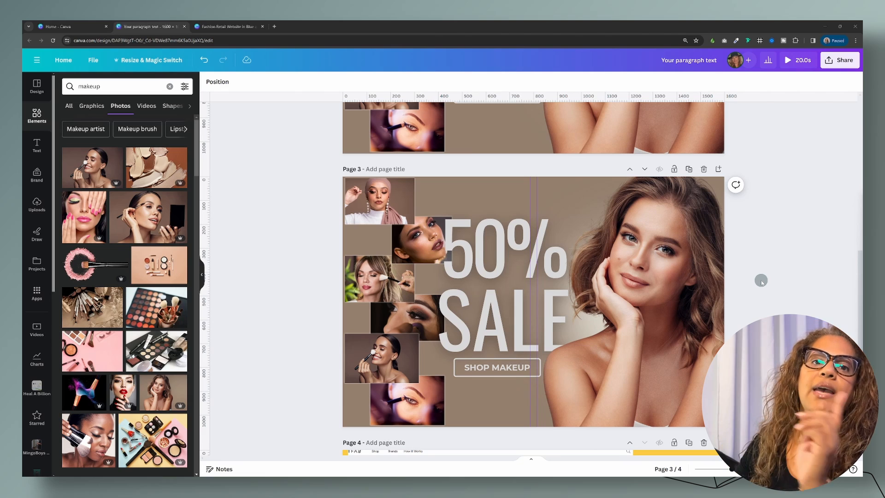
Copy the sale text, SHOP MAKEUP button and woman's photo from page 3, and create a new blank 1920 x 1080 px video design.
{"action": "left_click_drag", "start_coordinate": [776, 414], "coordinate": [501, 183]}
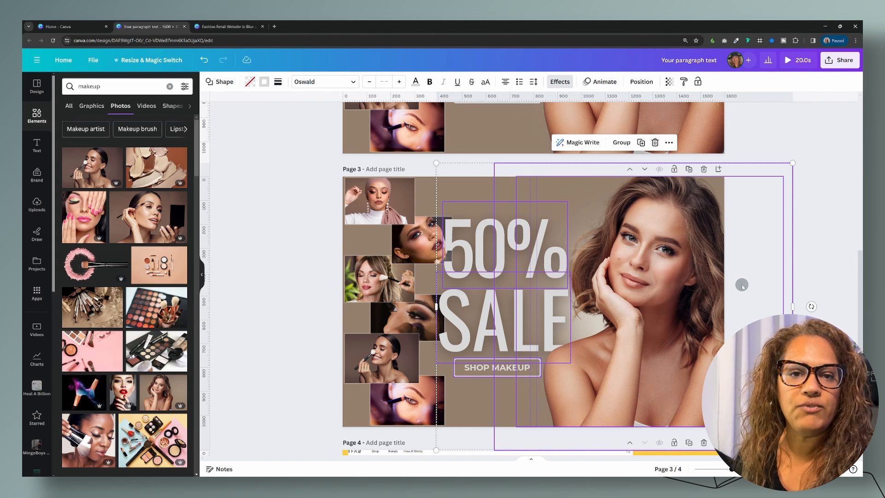
{"action": "left_click", "coordinate": [70, 28]}
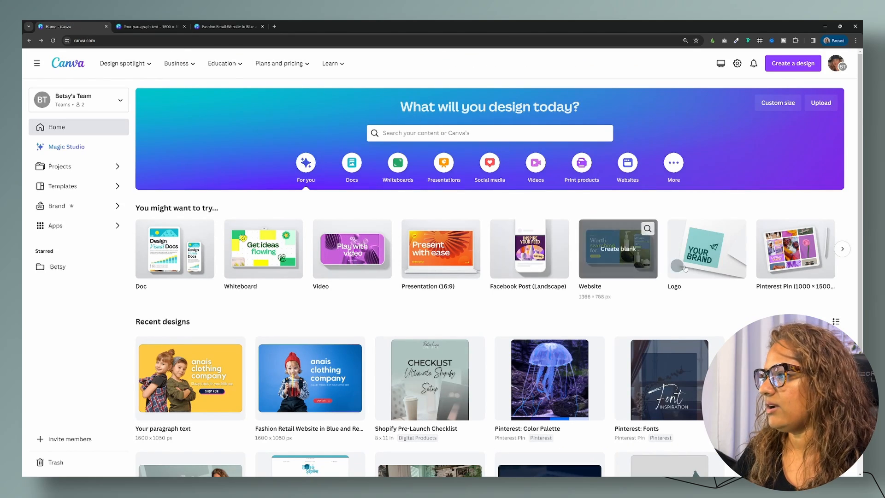
{"action": "left_click", "coordinate": [842, 249]}
{"action": "left_click", "coordinate": [842, 249]}
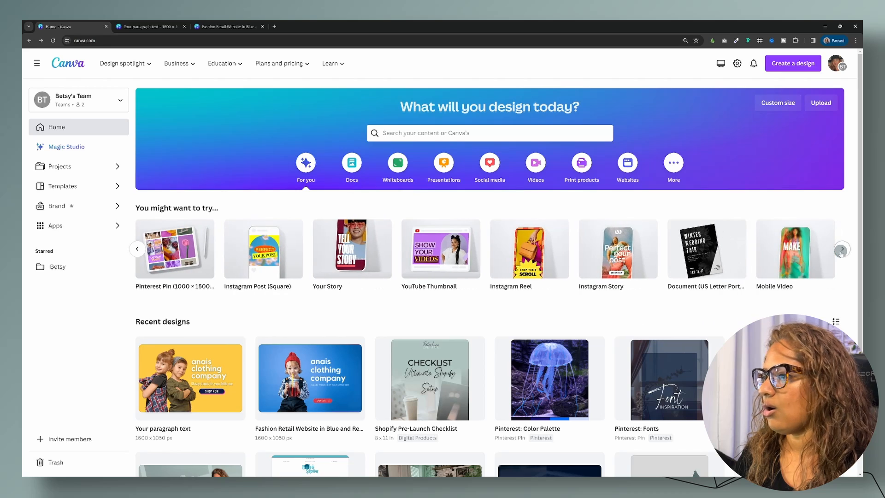
{"action": "left_click", "coordinate": [790, 232]}
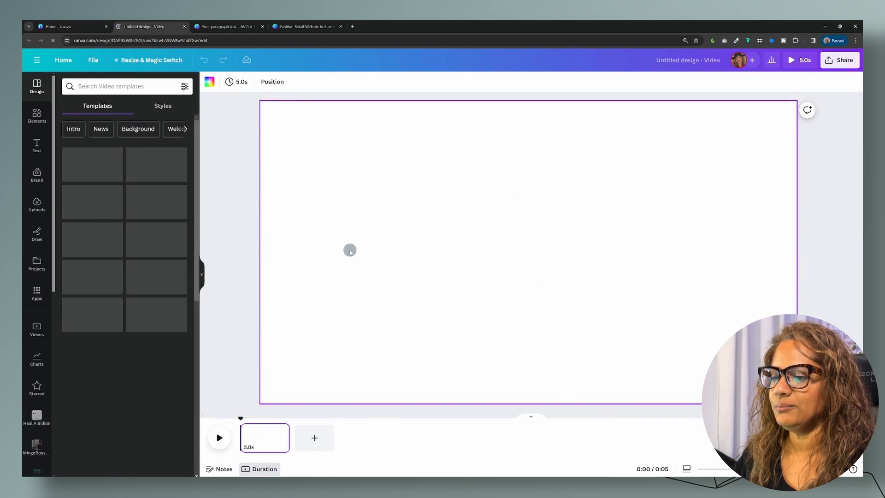
Paste the copied banner elements onto the blank video page and move them together to its right side.
{"action": "key", "text": "ctrl+v"}
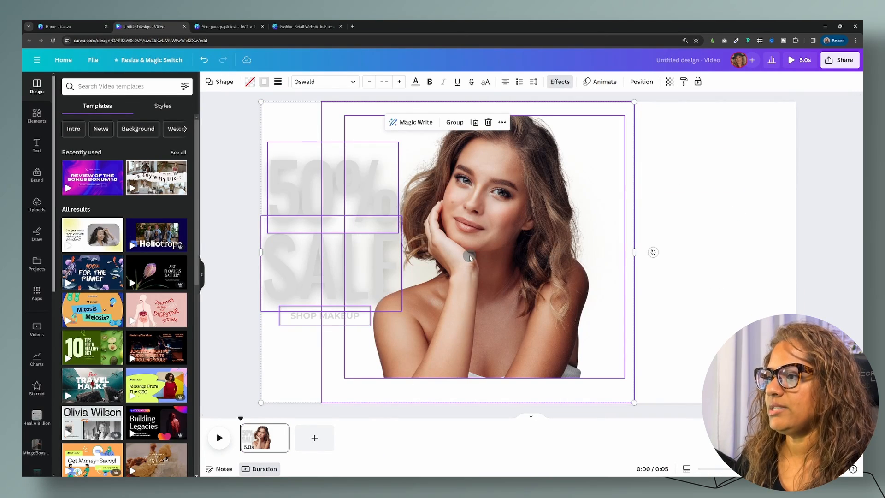
{"action": "left_click_drag", "start_coordinate": [637, 248], "coordinate": [685, 282]}
{"action": "left_click", "coordinate": [242, 208]}
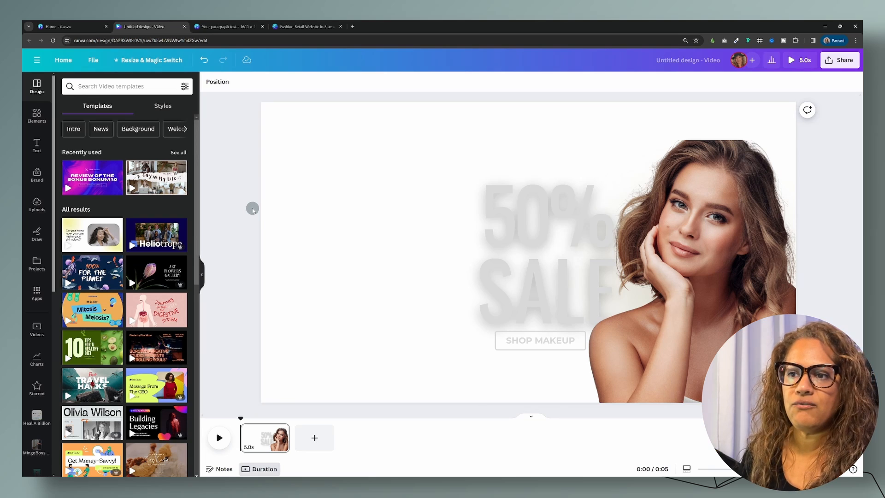
Check the video design's pixel dimensions in its file details.
{"action": "left_click", "coordinate": [93, 58]}
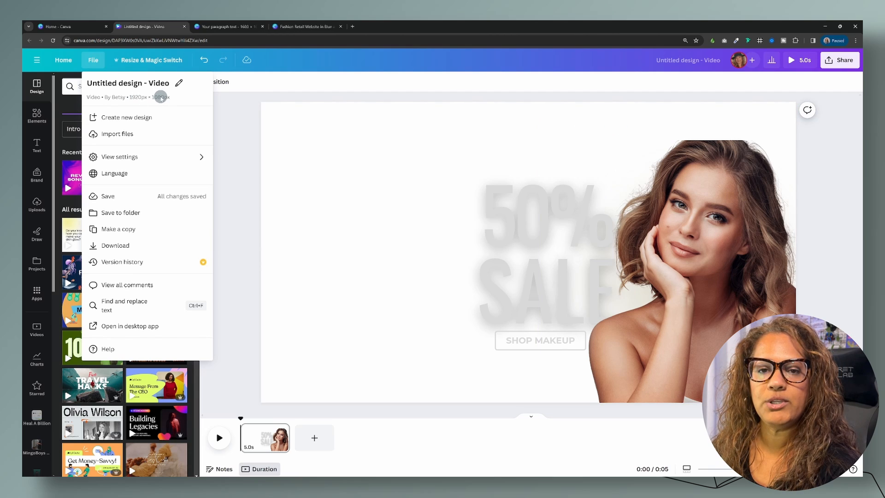
{"action": "left_click", "coordinate": [605, 136]}
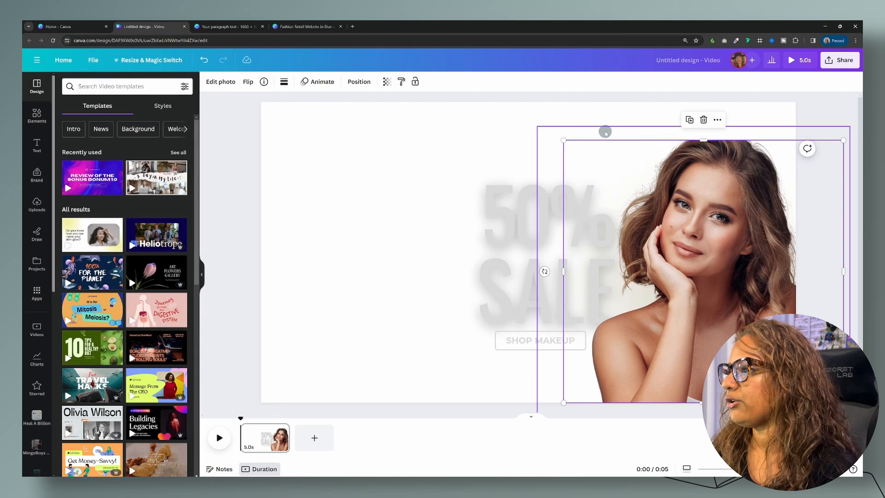
Enlarge the woman's photo to fill the page height at the right edge, and raise the sale text and button beside her.
{"action": "left_click_drag", "start_coordinate": [564, 139], "coordinate": [511, 109]}
{"action": "left_click_drag", "start_coordinate": [698, 211], "coordinate": [743, 210]}
{"action": "left_click_drag", "start_coordinate": [450, 206], "coordinate": [550, 348]}
{"action": "left_click_drag", "start_coordinate": [542, 294], "coordinate": [549, 252]}
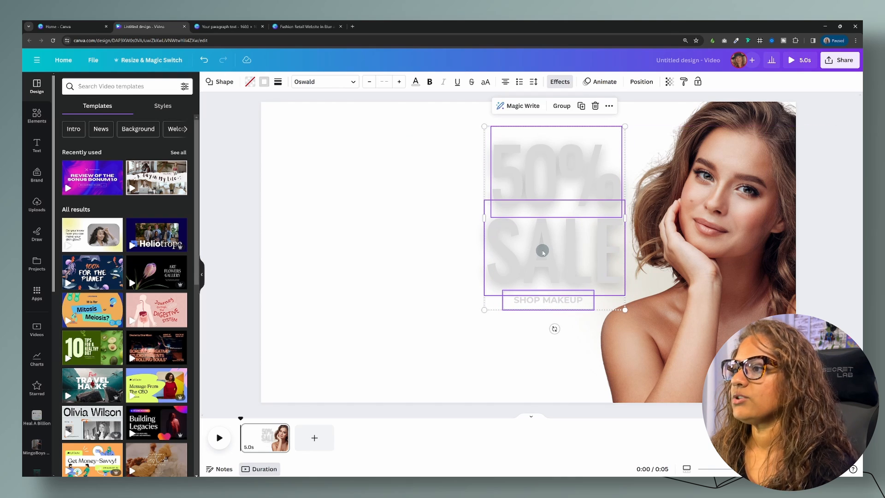
{"action": "left_click", "coordinate": [376, 220]}
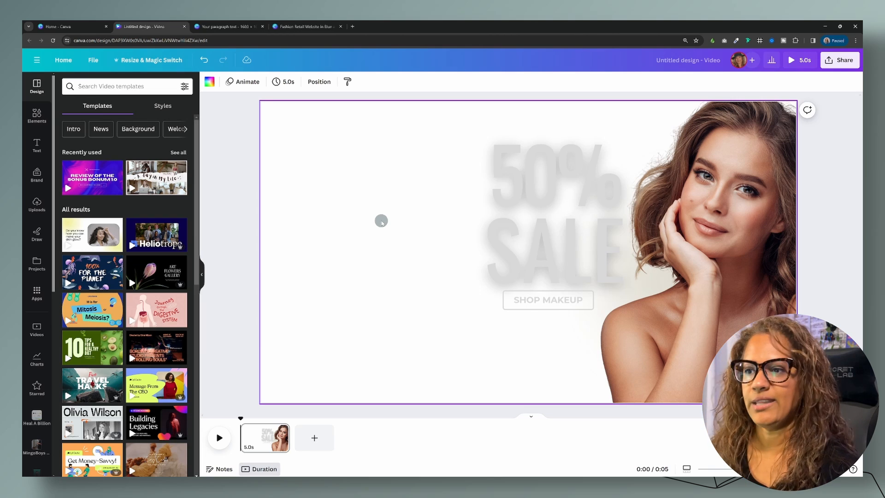
Search the elements for makeup photos and filter the results to vertical orientation.
{"action": "left_click", "coordinate": [32, 123]}
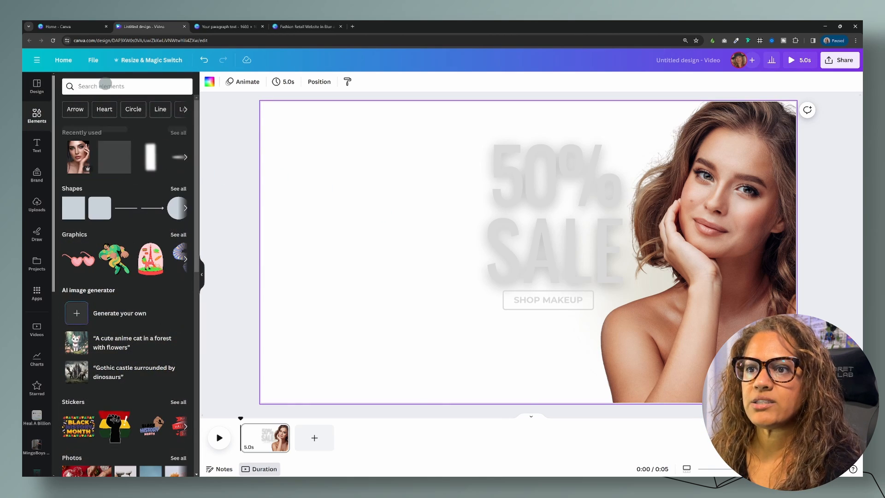
{"action": "left_click", "coordinate": [116, 87]}
{"action": "type", "text": "ma"}
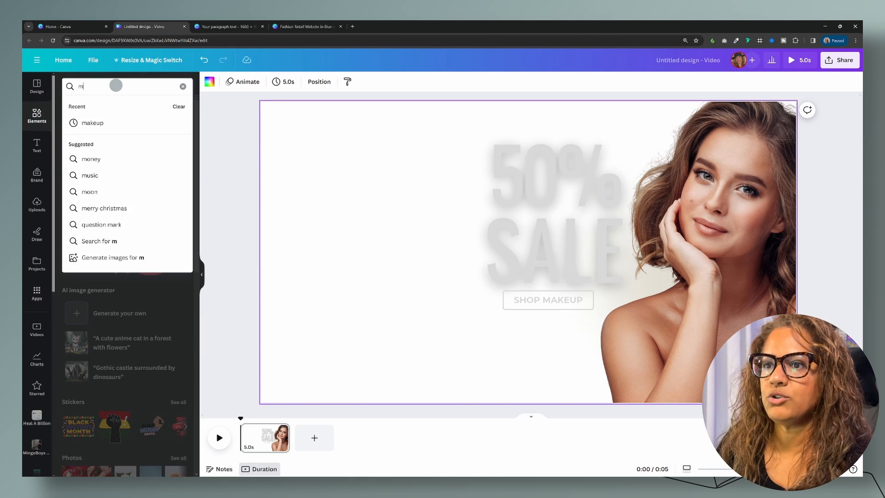
{"action": "left_click", "coordinate": [90, 127]}
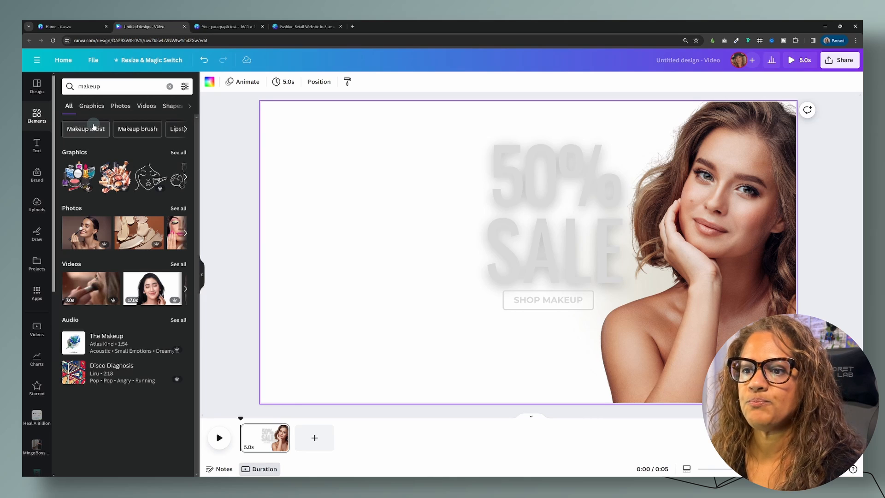
{"action": "left_click", "coordinate": [175, 208]}
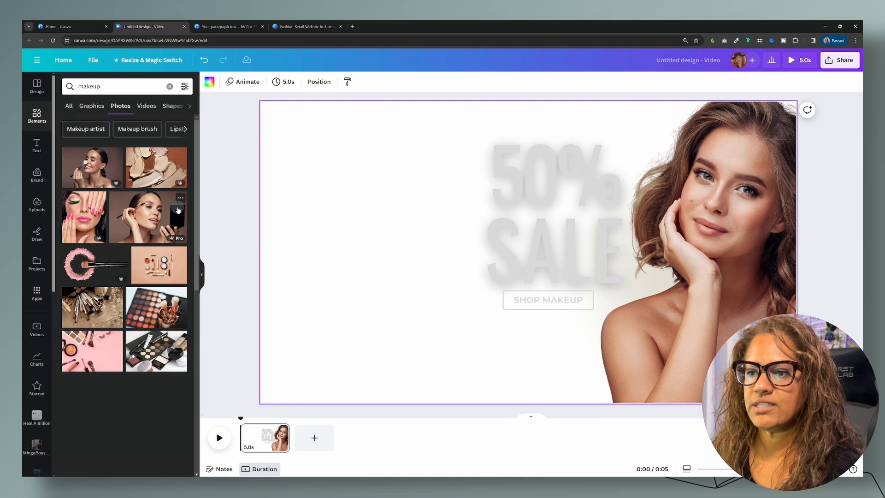
{"action": "left_click", "coordinate": [185, 87]}
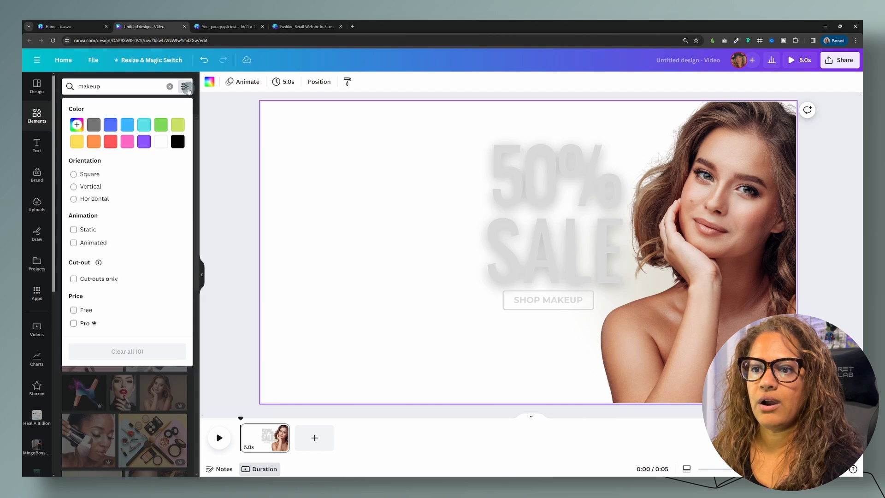
{"action": "left_click", "coordinate": [74, 186]}
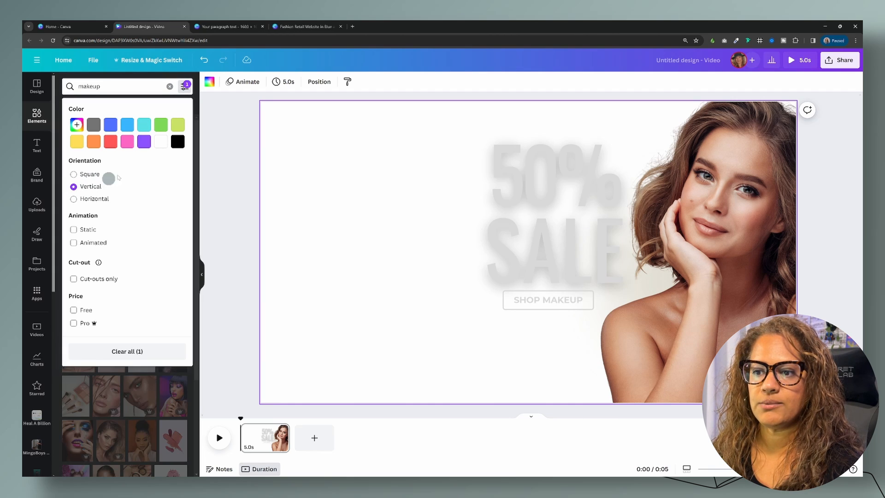
{"action": "left_click", "coordinate": [153, 75]}
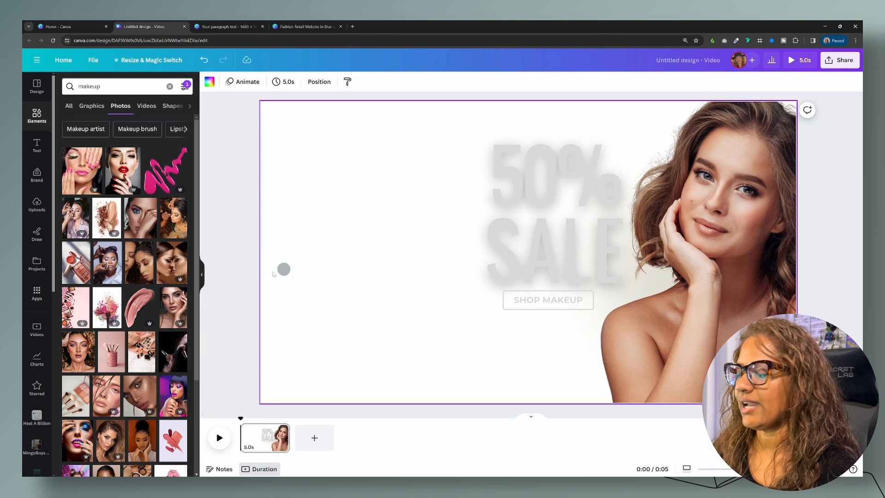
Set the page background to the light peach tone from the woman's photo colors.
{"action": "left_click", "coordinate": [214, 88]}
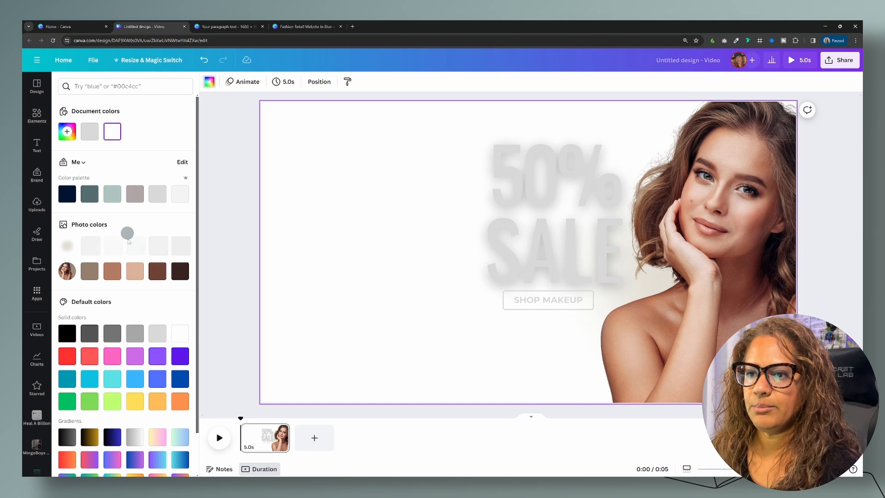
{"action": "left_click", "coordinate": [134, 271]}
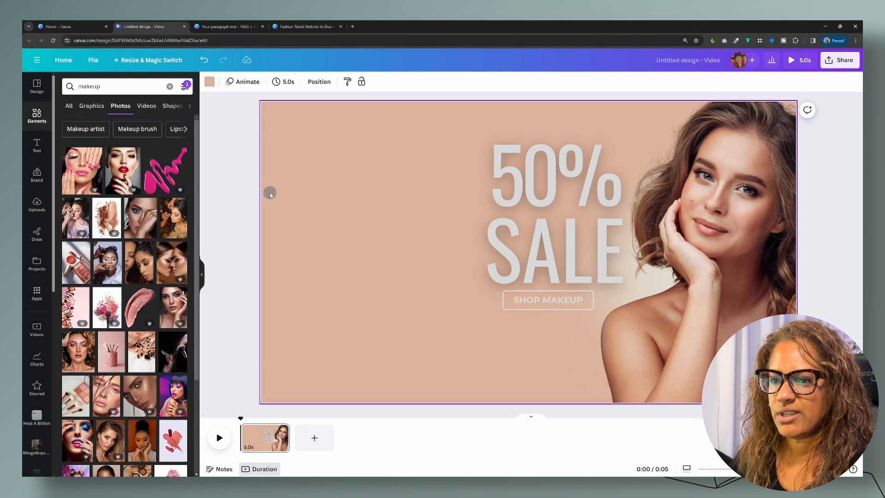
Add the vertical photo of the woman with henna-decorated hands around her at the page's left edge, extended to full height and widened toward the text.
{"action": "left_click", "coordinate": [180, 222]}
{"action": "left_click_drag", "start_coordinate": [507, 284], "coordinate": [320, 254]}
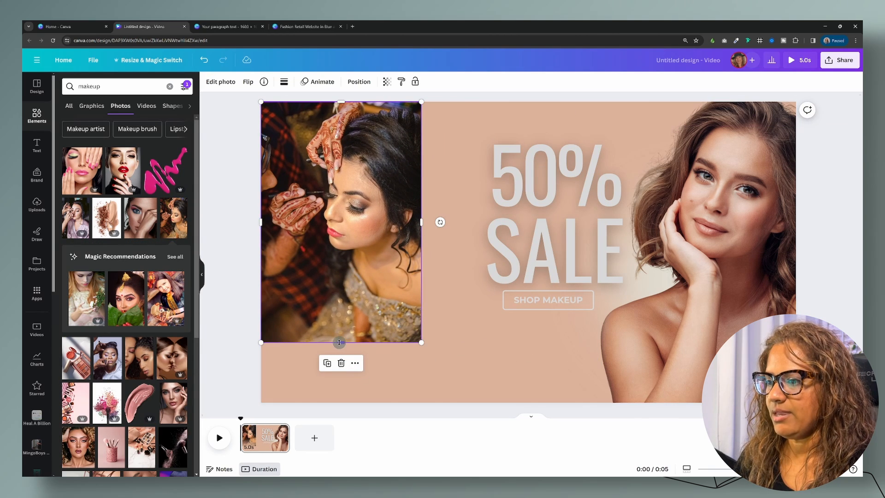
{"action": "left_click_drag", "start_coordinate": [339, 342], "coordinate": [340, 402]}
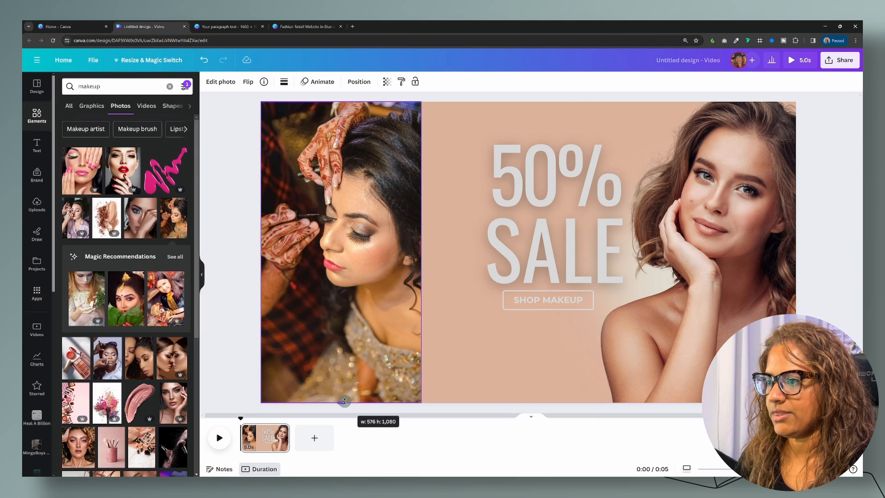
{"action": "left_click_drag", "start_coordinate": [420, 255], "coordinate": [445, 257]}
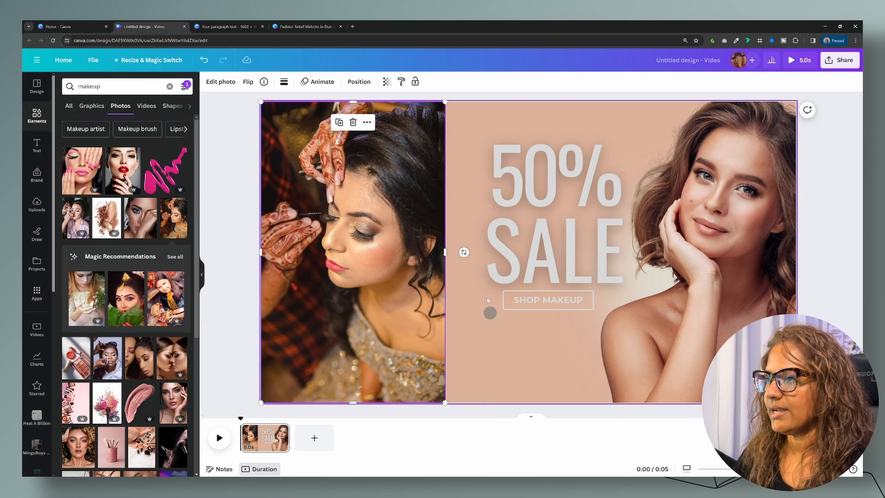
Review the original banner design, and shift the henna photo slightly right to leave a strip of background at the page's left edge.
{"action": "left_click", "coordinate": [221, 26]}
{"action": "scroll", "coordinate": [503, 335], "scroll_direction": "down", "scroll_amount": 3}
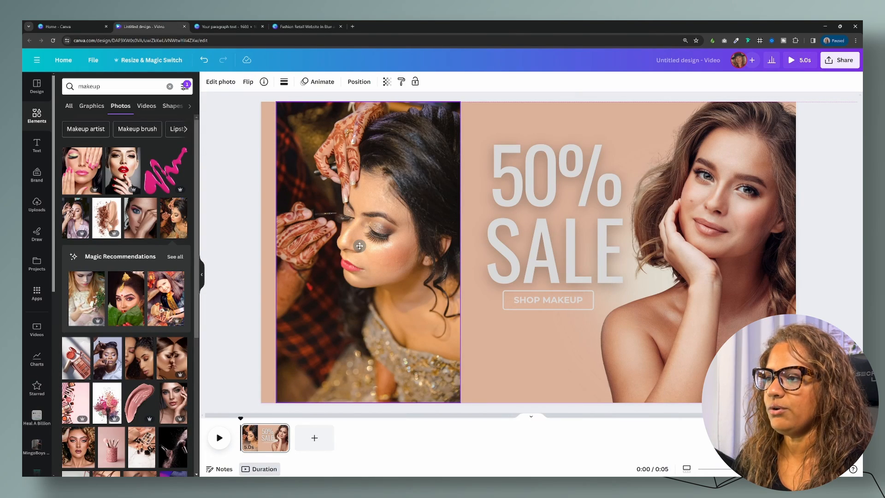
{"action": "left_click", "coordinate": [360, 246]}
{"action": "left_click", "coordinate": [266, 213]}
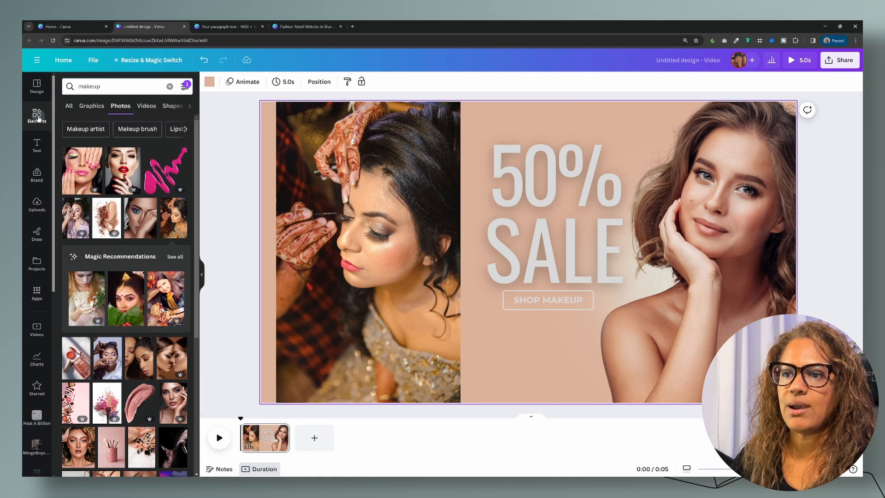
Search the elements for border graphics and add the thick plain rectangular border to the page.
{"action": "left_click", "coordinate": [38, 115]}
{"action": "left_click", "coordinate": [89, 86]}
{"action": "type", "text": "border"}
{"action": "key", "text": "Return"}
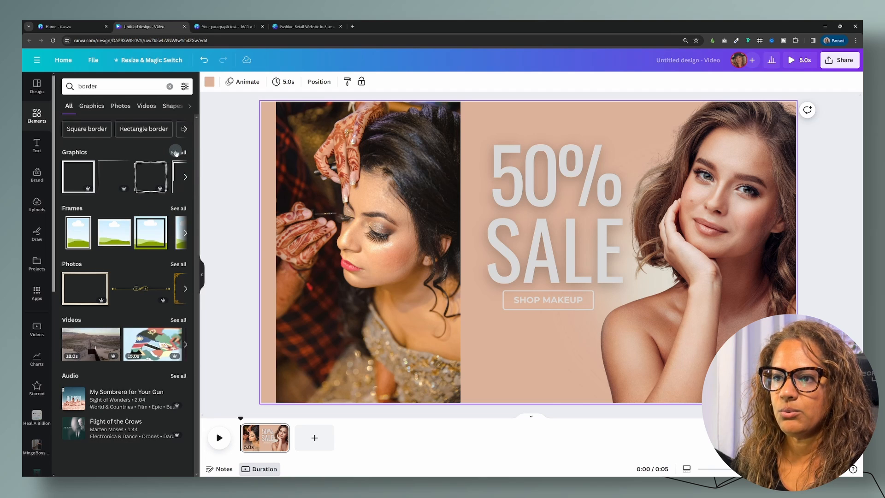
{"action": "left_click", "coordinate": [176, 153]}
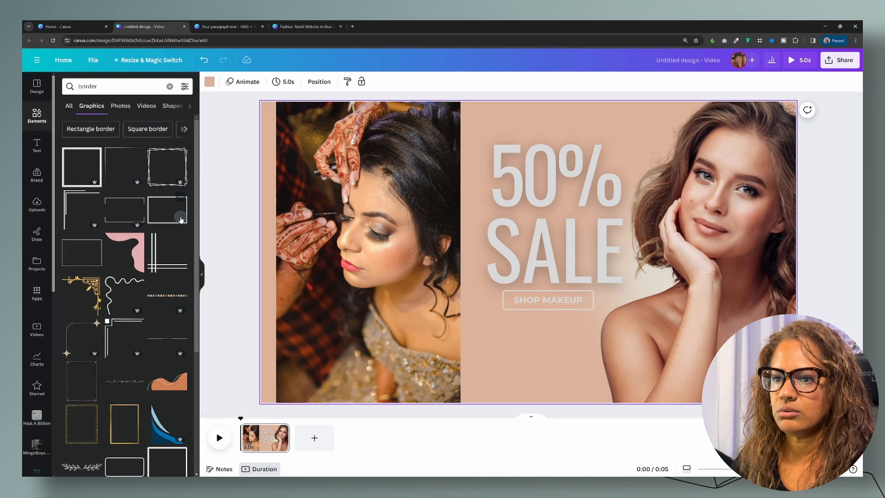
{"action": "left_click", "coordinate": [163, 218]}
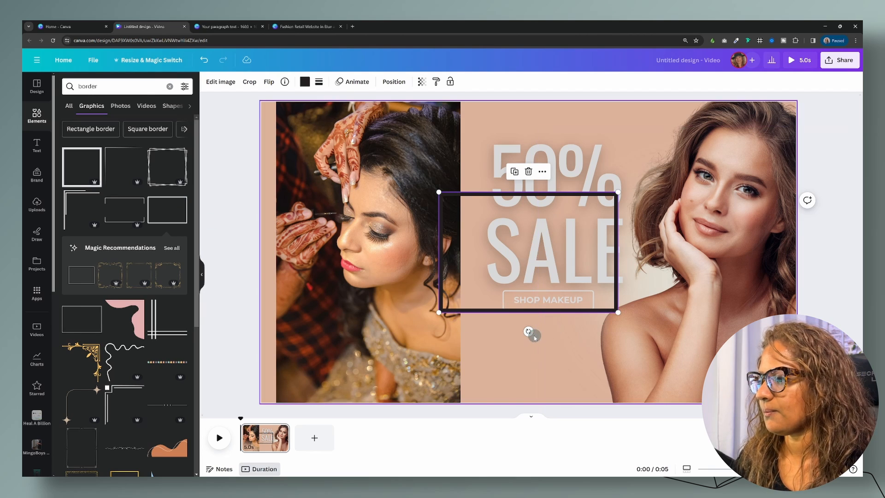
Rotate the border 90 degrees to portrait, enlarge it beyond the page height, and center it over the henna photo.
{"action": "left_click_drag", "start_coordinate": [529, 332], "coordinate": [582, 253]}
{"action": "left_click_drag", "start_coordinate": [482, 263], "coordinate": [290, 192]}
{"action": "left_click_drag", "start_coordinate": [395, 268], "coordinate": [463, 420]}
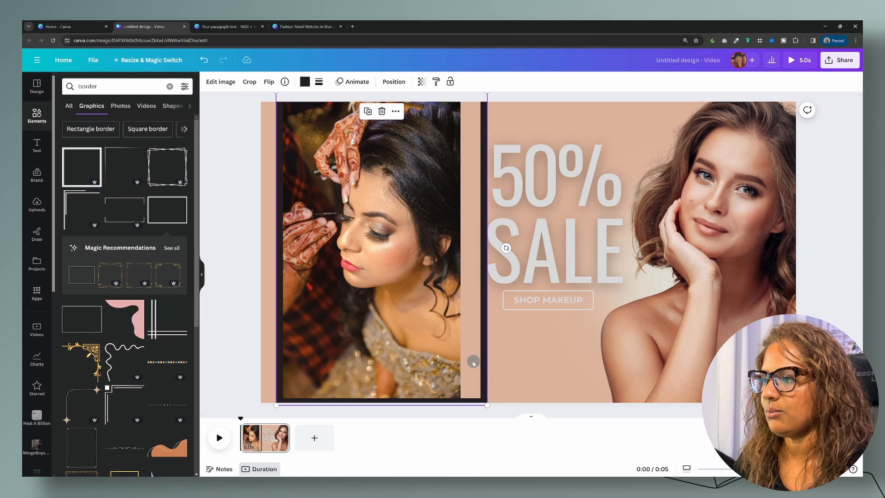
{"action": "left_click_drag", "start_coordinate": [473, 363], "coordinate": [460, 361]}
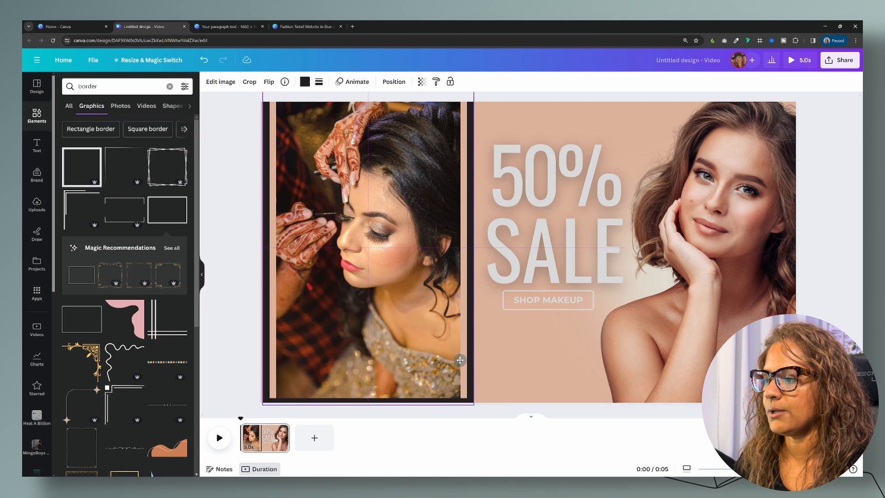
Delete the border graphic placed over the henna photo.
{"action": "left_click_drag", "start_coordinate": [460, 360], "coordinate": [461, 362]}
{"action": "key", "text": "Delete"}
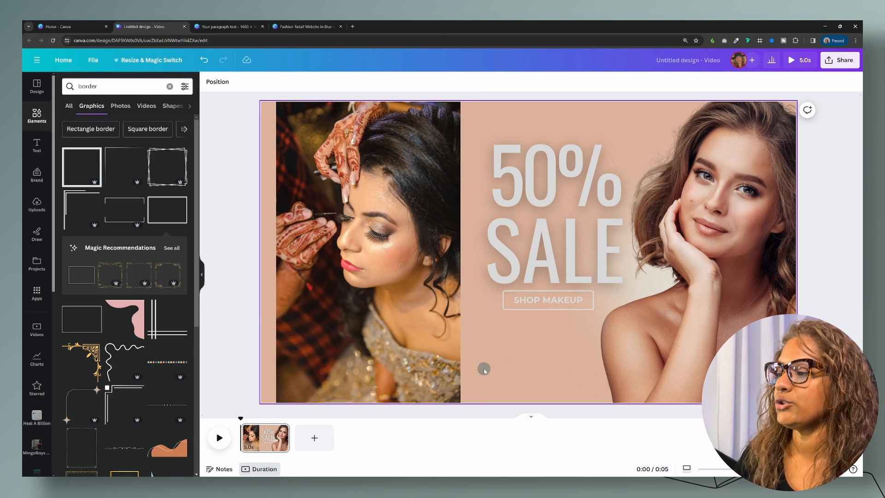
{"action": "left_click", "coordinate": [489, 366]}
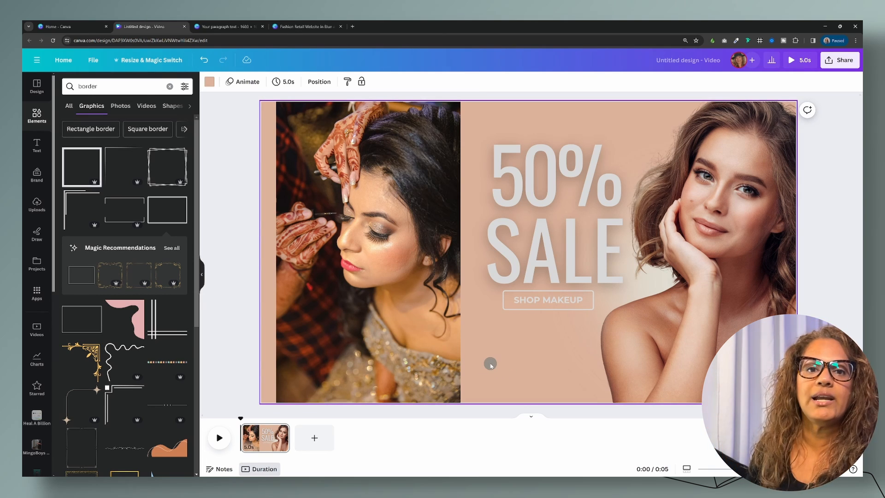
Add a line, turn it vertical, and stretch it over the full page height along the henna photo's right edge.
{"action": "key", "text": "l"}
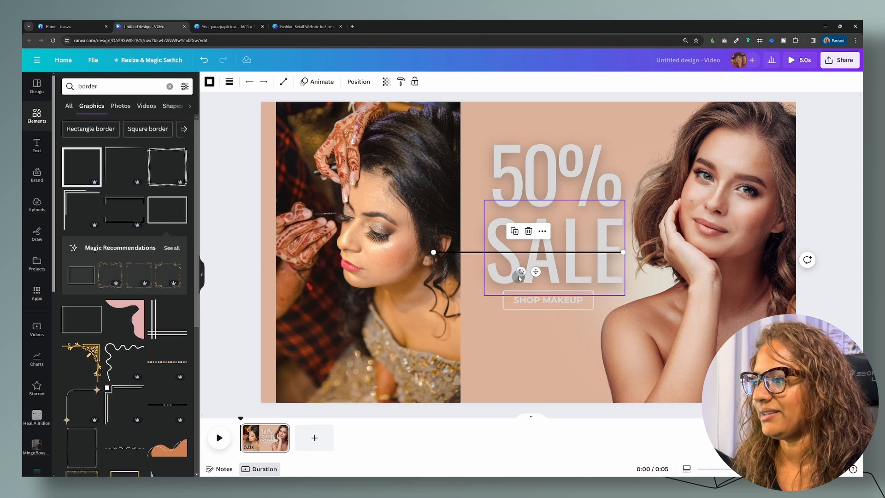
{"action": "left_click_drag", "start_coordinate": [521, 272], "coordinate": [466, 165]}
{"action": "left_click_drag", "start_coordinate": [461, 290], "coordinate": [457, 403]}
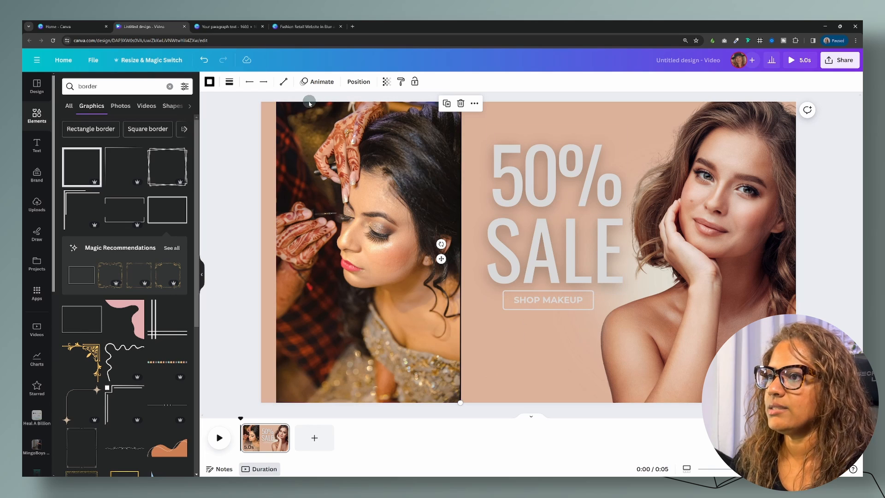
Color the vertical line with the reddish brown from the woman's photo colors and set its line weight to 16.
{"action": "left_click", "coordinate": [211, 82]}
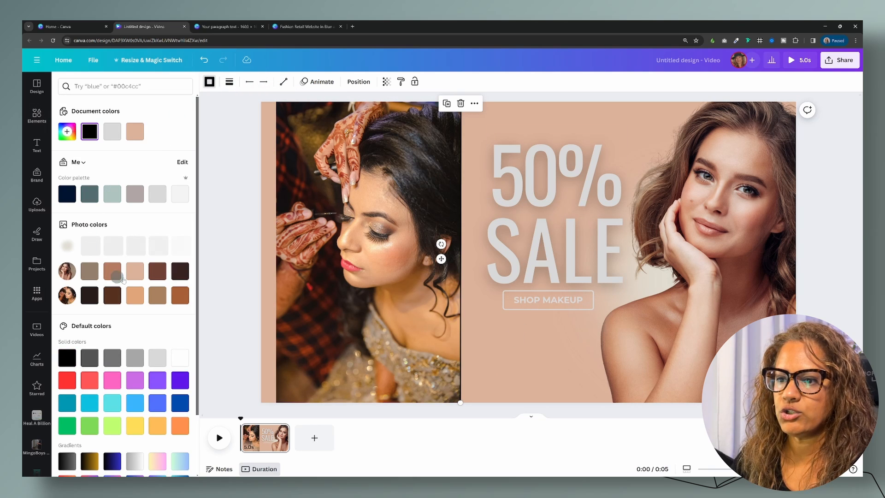
{"action": "left_click", "coordinate": [158, 271]}
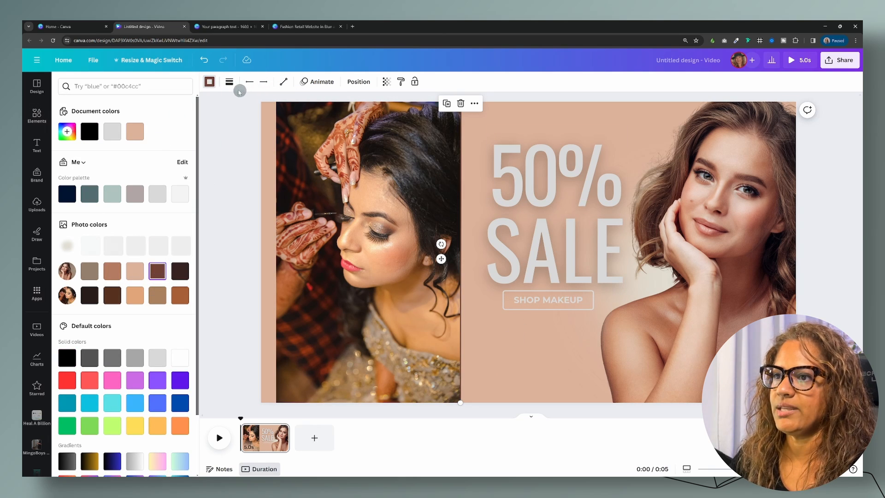
{"action": "left_click", "coordinate": [230, 82]}
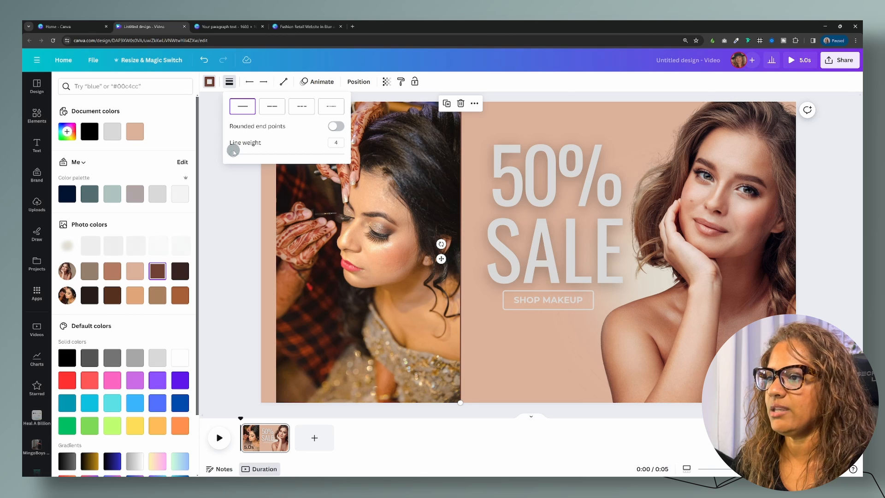
{"action": "left_click_drag", "start_coordinate": [233, 155], "coordinate": [250, 157]}
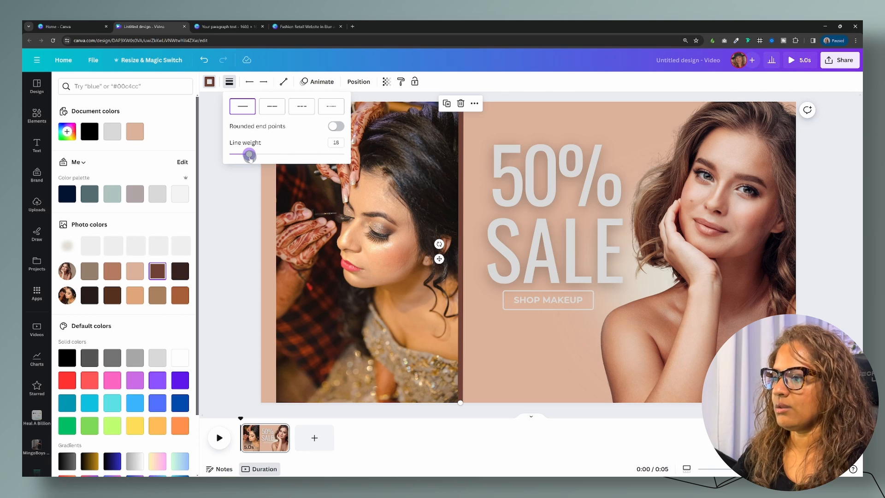
Duplicate the brown vertical line onto the left edge of the henna photo.
{"action": "left_click", "coordinate": [461, 323]}
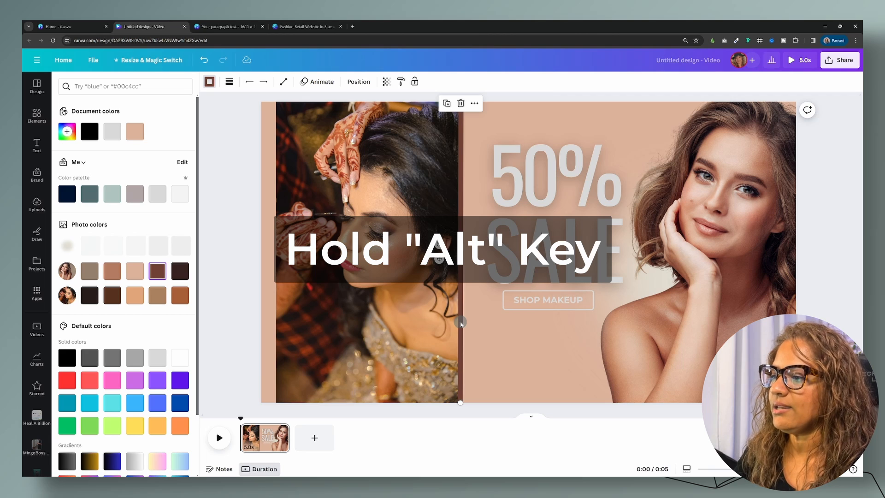
{"action": "left_click_drag", "start_coordinate": [461, 321], "coordinate": [277, 323]}
{"action": "left_click", "coordinate": [508, 349]}
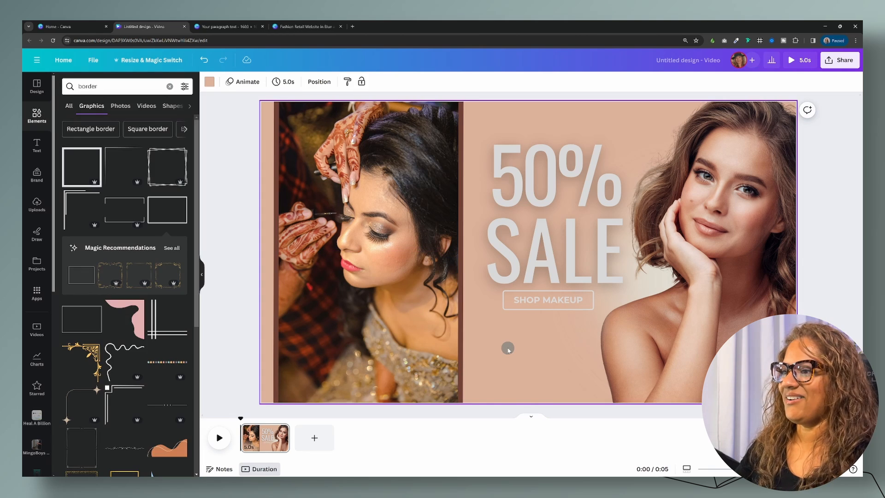
Review the original banner design for comparison, and return to the new video banner.
{"action": "left_click", "coordinate": [220, 26]}
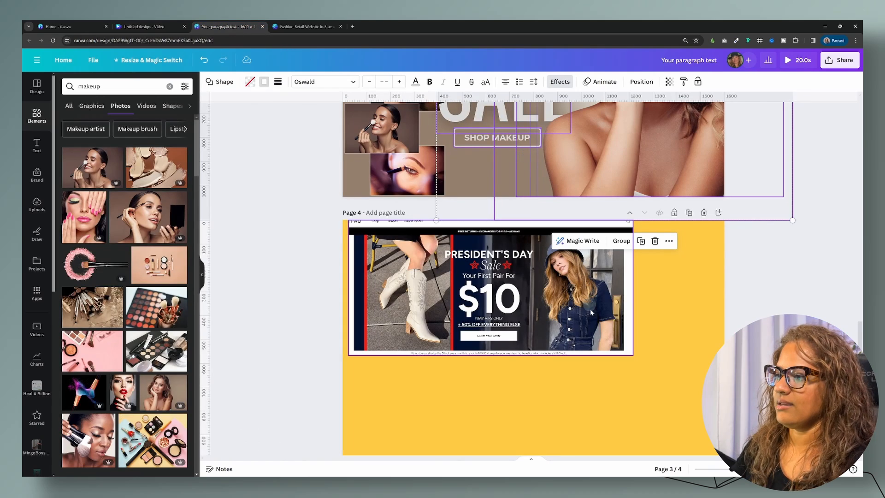
{"action": "left_click", "coordinate": [147, 27]}
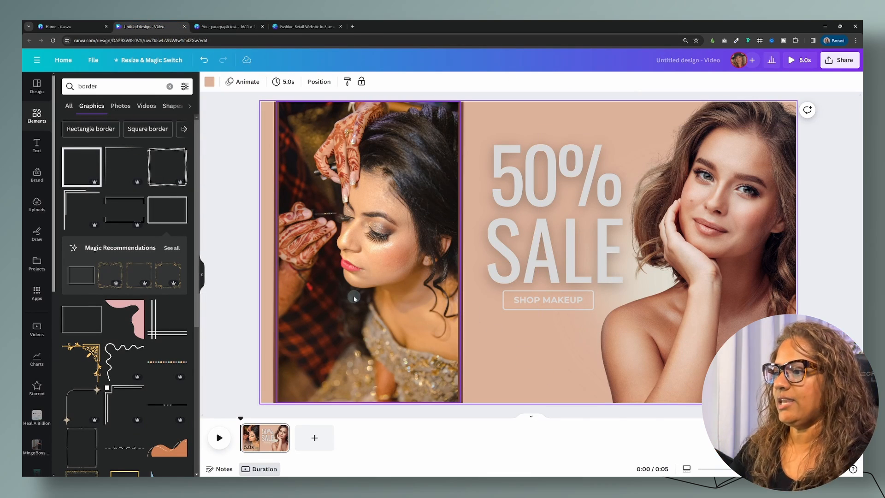
{"action": "left_click", "coordinate": [827, 187]}
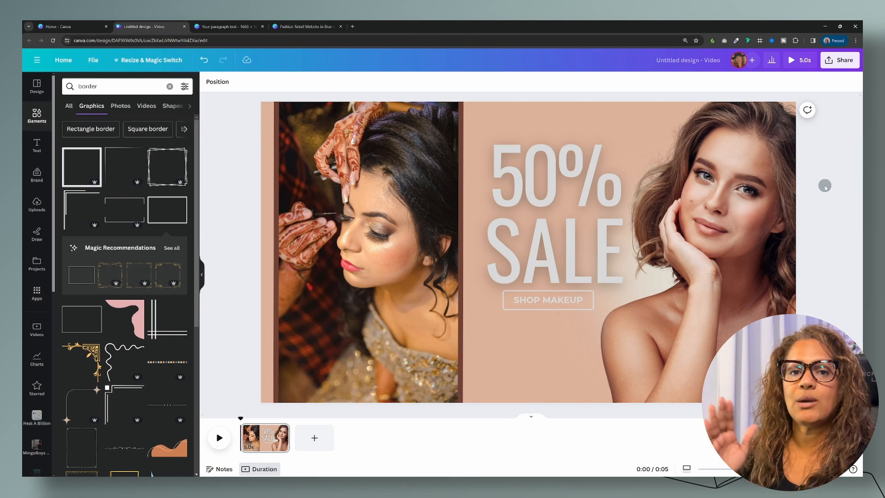
Fill the SHOP MAKEUP button with the same reddish brown used for the vertical lines.
{"action": "left_click", "coordinate": [555, 186]}
{"action": "left_click", "coordinate": [539, 260], "text": "shift"}
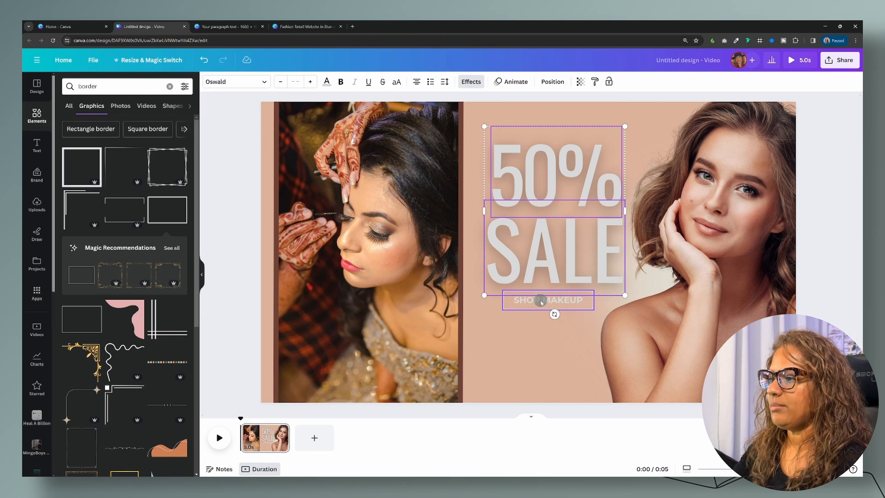
{"action": "left_click", "coordinate": [523, 323]}
{"action": "left_click", "coordinate": [542, 306]}
{"action": "left_click", "coordinate": [250, 81]}
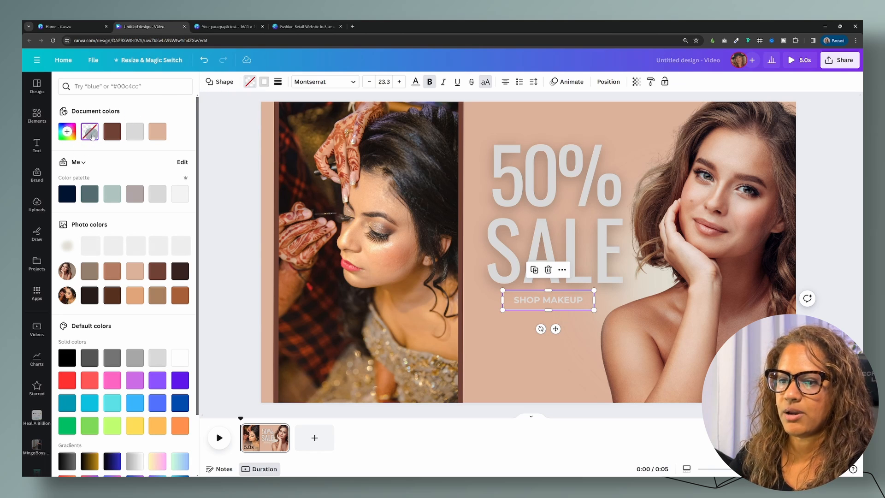
{"action": "left_click", "coordinate": [180, 271]}
{"action": "left_click", "coordinate": [157, 271]}
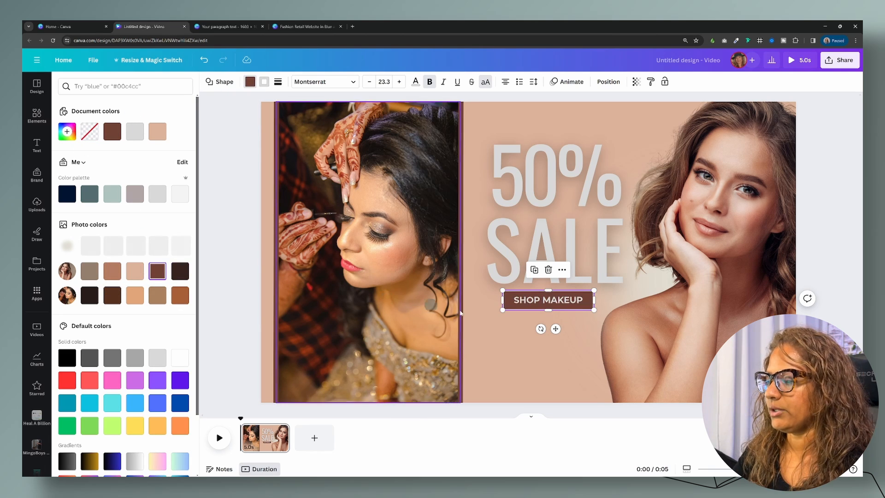
{"action": "left_click", "coordinate": [510, 341]}
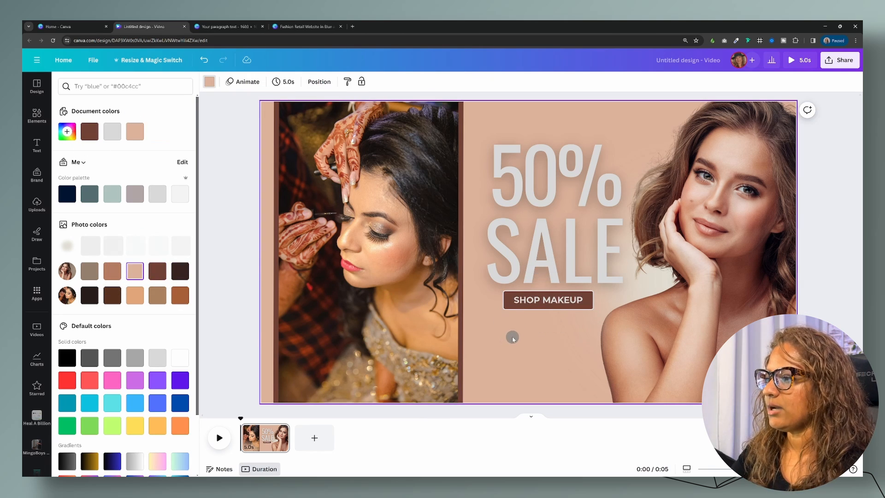
Change the SHOP MAKEUP button's border to the darkest brown from the henna photo colors.
{"action": "left_click", "coordinate": [525, 300]}
{"action": "left_click", "coordinate": [264, 82]}
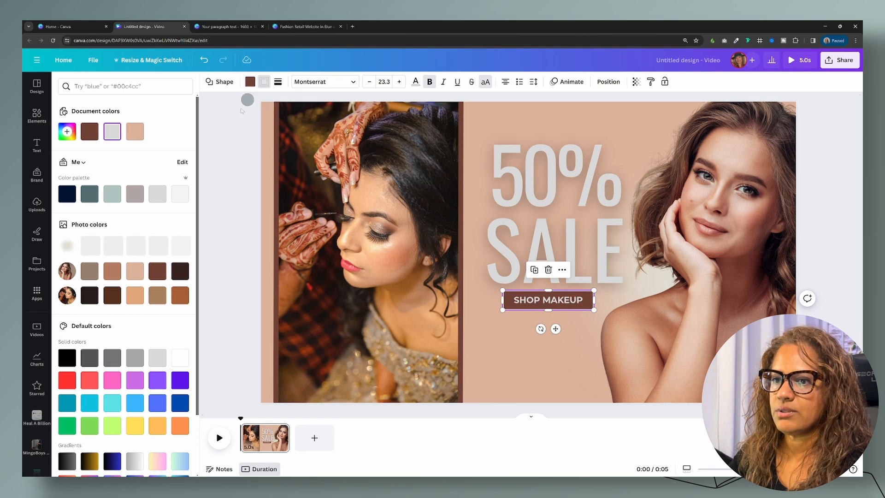
{"action": "left_click", "coordinate": [90, 295]}
{"action": "left_click", "coordinate": [506, 360]}
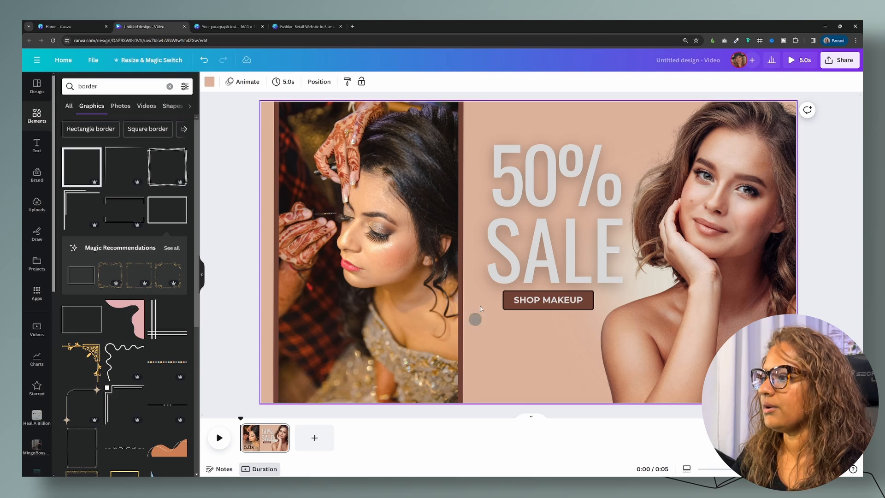
Enlarge the 50% and SALE texts together and fit them in the gap between the henna photo and the woman.
{"action": "left_click", "coordinate": [514, 181]}
{"action": "left_click", "coordinate": [535, 249], "text": "shift"}
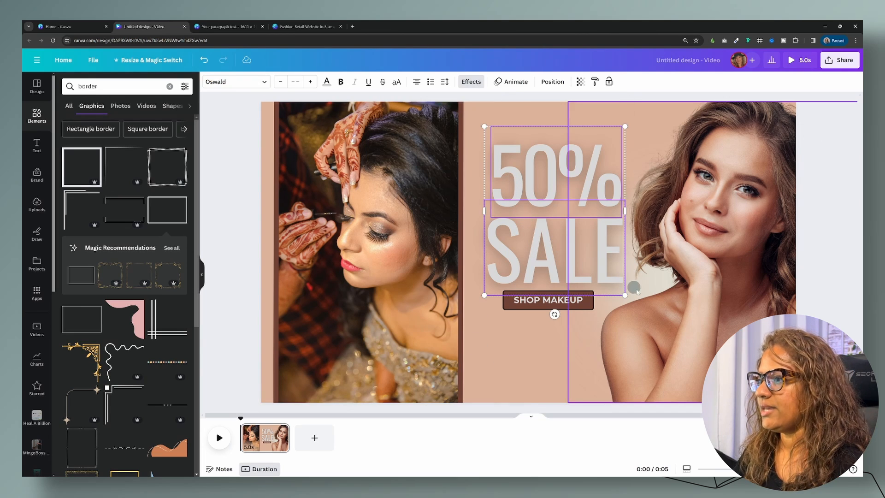
{"action": "left_click_drag", "start_coordinate": [629, 299], "coordinate": [653, 330]}
{"action": "left_click", "coordinate": [516, 173]}
{"action": "left_click", "coordinate": [510, 242], "text": "shift"}
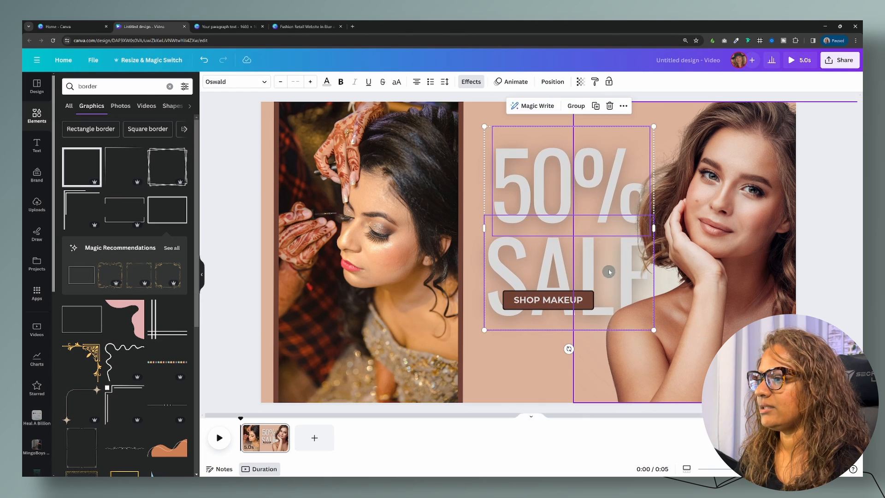
{"action": "left_click_drag", "start_coordinate": [596, 254], "coordinate": [581, 241]}
{"action": "left_click_drag", "start_coordinate": [639, 317], "coordinate": [627, 304]}
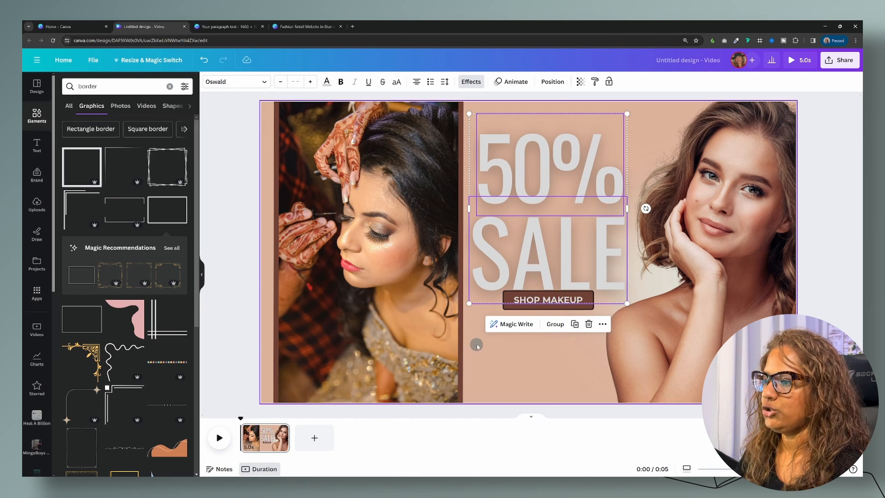
Move the SHOP MAKEUP button straight down, clear of the SALE text.
{"action": "left_click", "coordinate": [544, 314]}
{"action": "left_click", "coordinate": [547, 305]}
{"action": "left_click_drag", "start_coordinate": [555, 328], "coordinate": [555, 342]}
{"action": "left_click", "coordinate": [541, 365]}
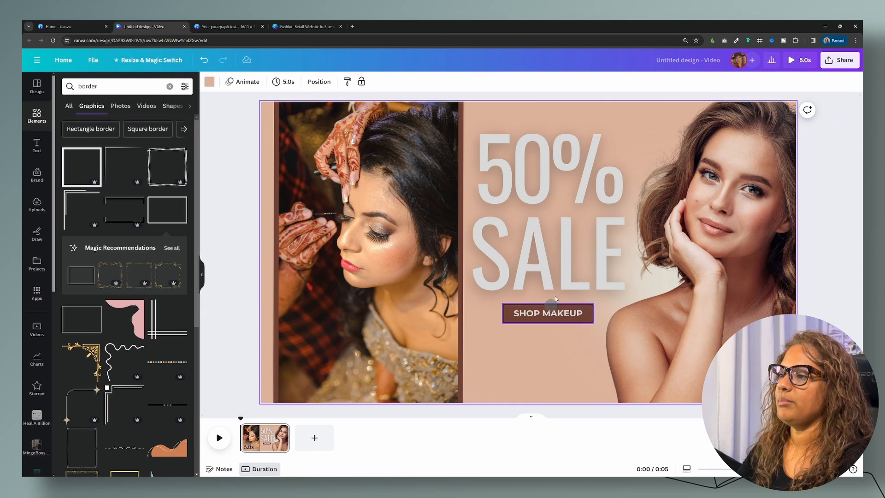
Shift the photo of the woman resting her face on her hand slightly left and lock it in place.
{"action": "left_click", "coordinate": [534, 189]}
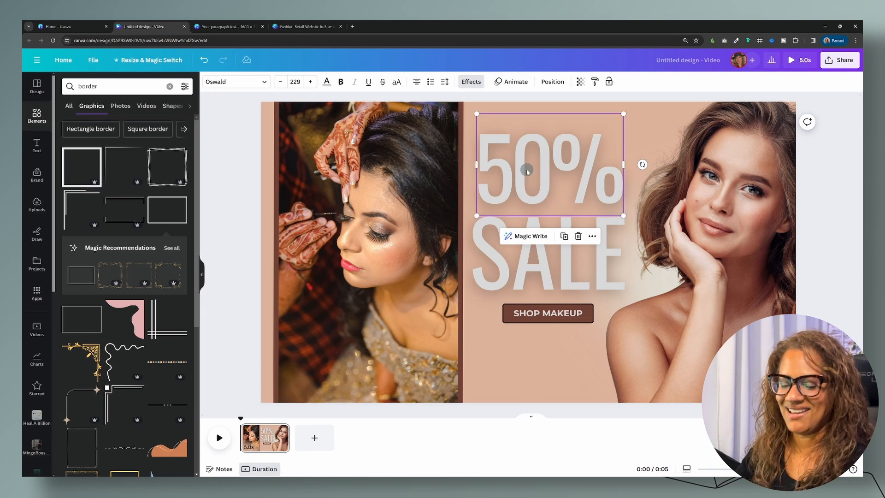
{"action": "left_click", "coordinate": [515, 253], "text": "shift"}
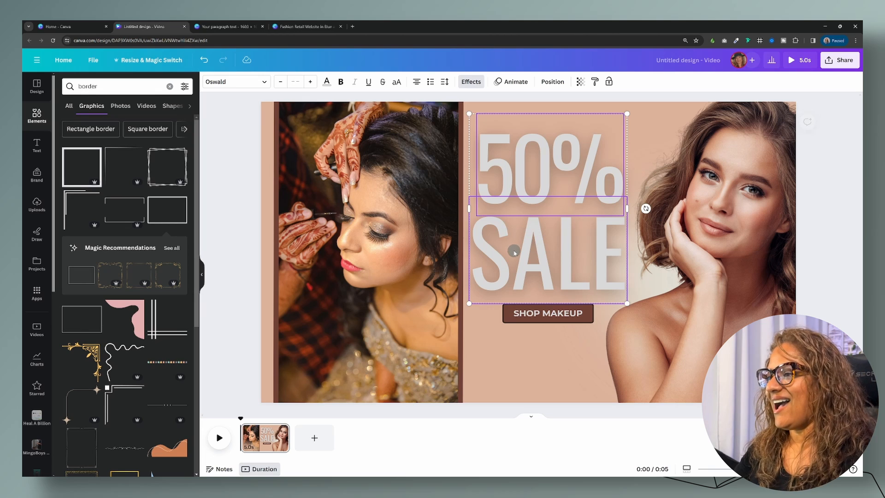
{"action": "left_click_drag", "start_coordinate": [630, 306], "coordinate": [659, 305]}
{"action": "left_click_drag", "start_coordinate": [715, 287], "coordinate": [679, 287]}
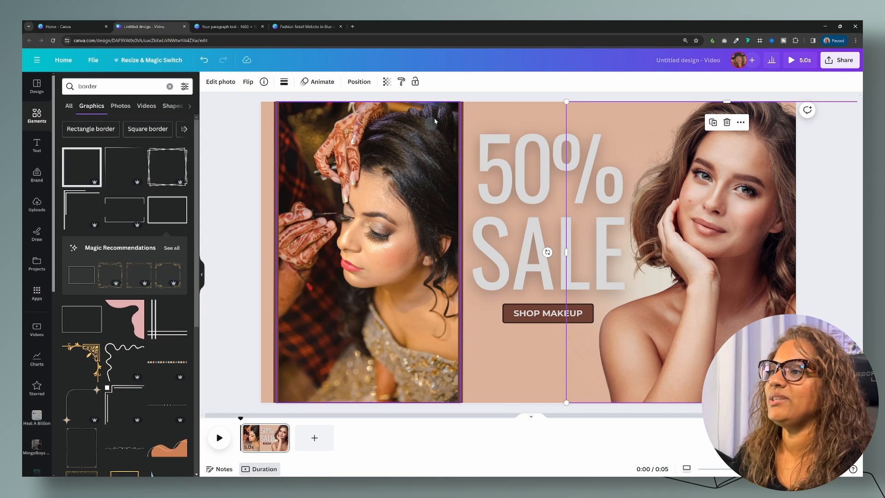
{"action": "left_click", "coordinate": [415, 82]}
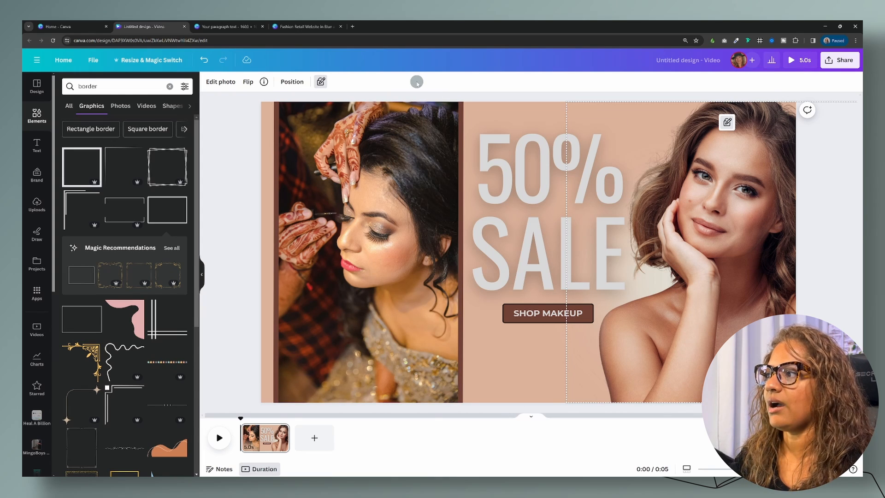
Reposition the soft glow layer behind the woman so it surrounds her photo, and lock it in place.
{"action": "left_click", "coordinate": [566, 123]}
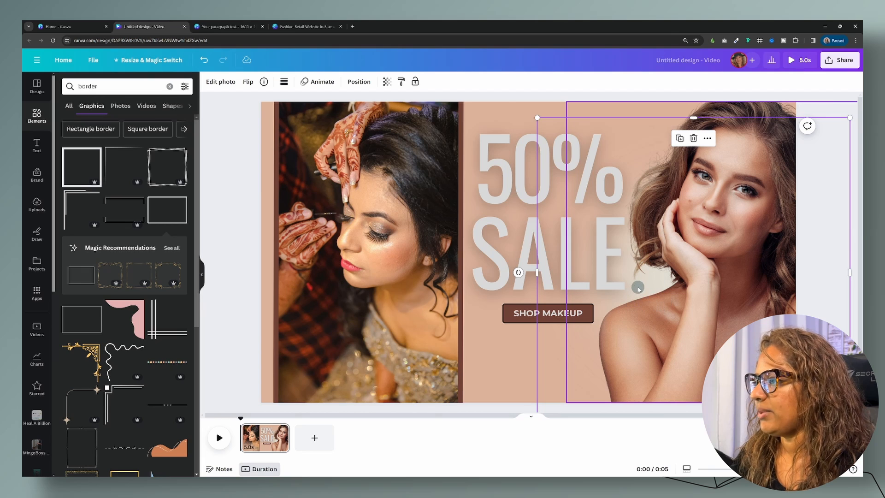
{"action": "left_click_drag", "start_coordinate": [638, 288], "coordinate": [660, 266]}
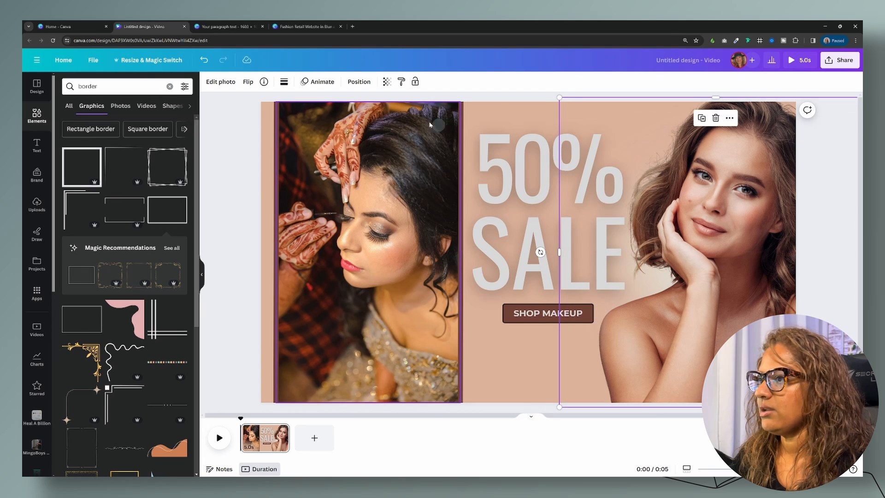
{"action": "left_click", "coordinate": [416, 82]}
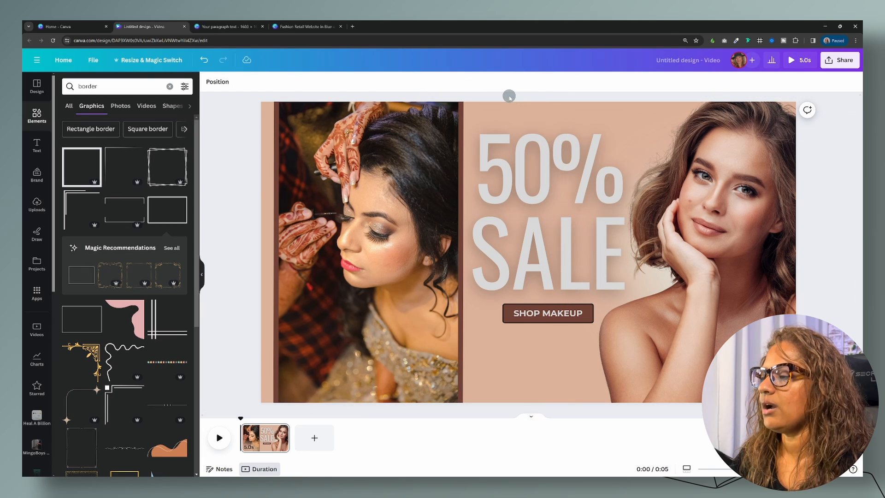
Enlarge the 50% and SALE texts together to nearly the page height, with 50% at size 320, extending behind the woman.
{"action": "left_click_drag", "start_coordinate": [511, 97], "coordinate": [614, 313]}
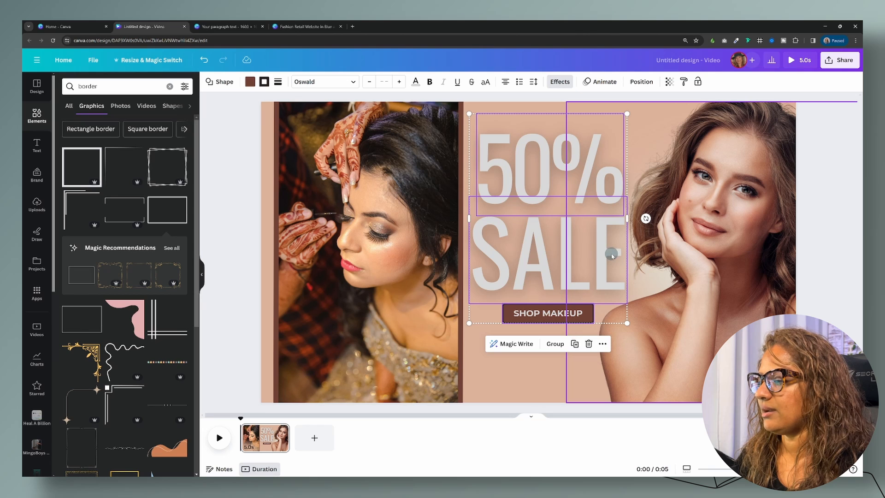
{"action": "left_click", "coordinate": [523, 119]}
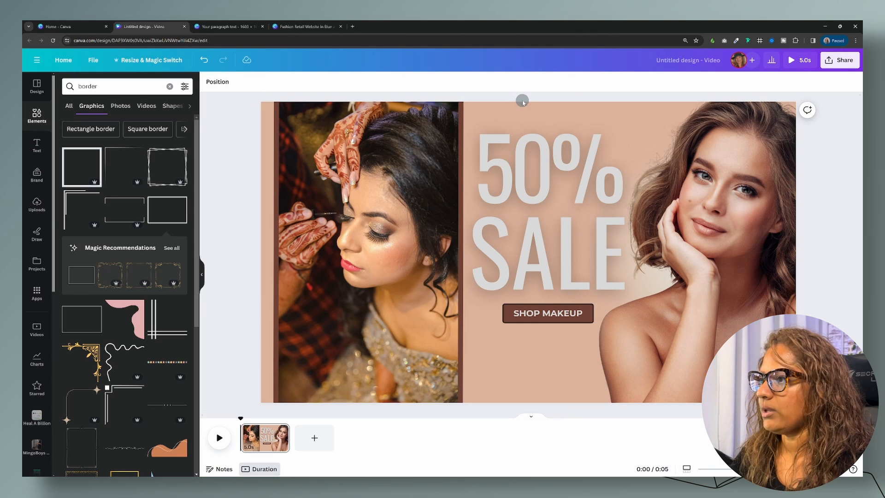
{"action": "left_click", "coordinate": [531, 185]}
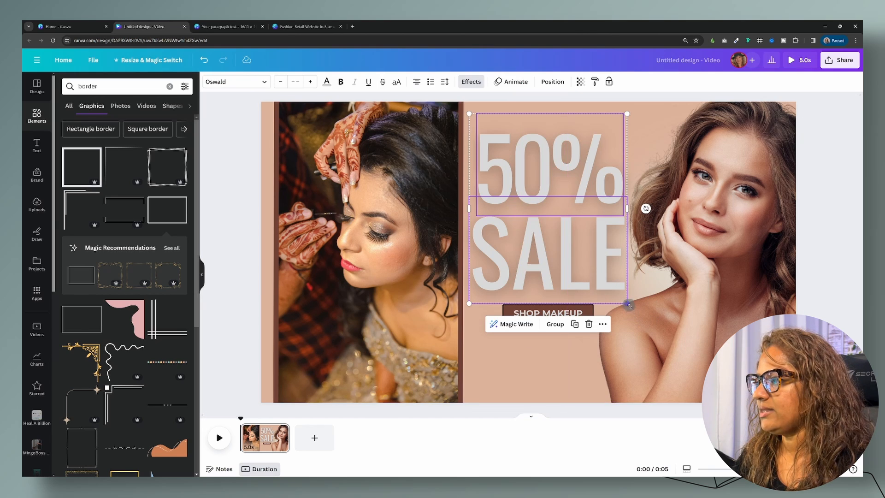
{"action": "left_click_drag", "start_coordinate": [627, 295], "coordinate": [689, 378]}
{"action": "left_click_drag", "start_coordinate": [593, 247], "coordinate": [612, 242]}
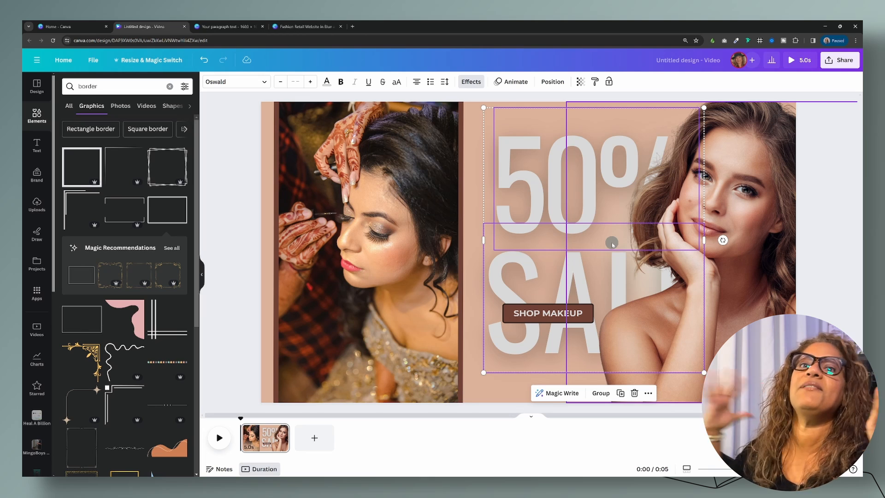
Move the SHOP MAKEUP button down and left to the lower edge of the SALE text.
{"action": "left_click", "coordinate": [549, 313]}
{"action": "left_click_drag", "start_coordinate": [556, 341], "coordinate": [528, 395]}
{"action": "left_click", "coordinate": [537, 257]}
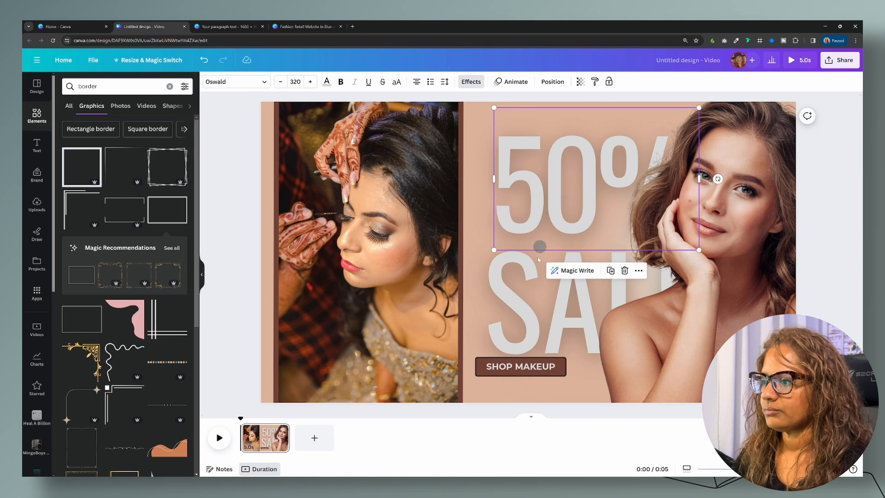
Overlay copies of the 50% and SALE texts exactly on the originals in front of the woman, with a Hollow effect of thickness 8.
{"action": "left_click", "coordinate": [532, 308], "text": "shift"}
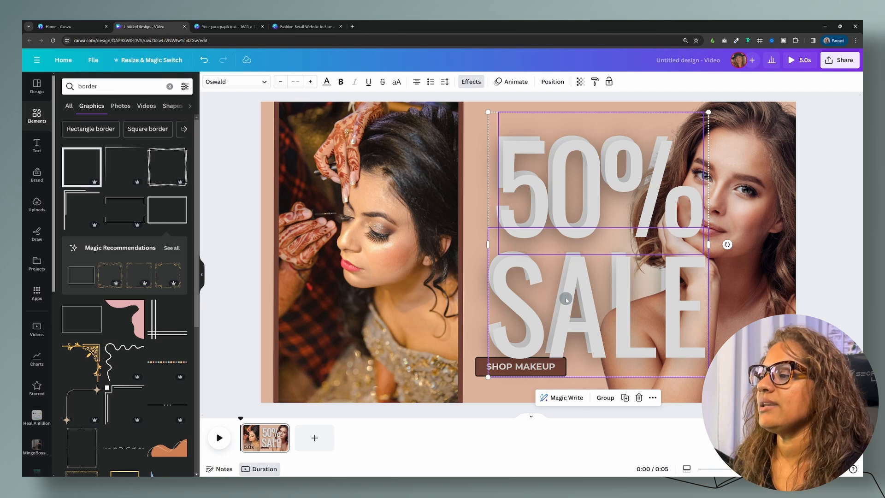
{"action": "left_click_drag", "start_coordinate": [572, 288], "coordinate": [567, 285]}
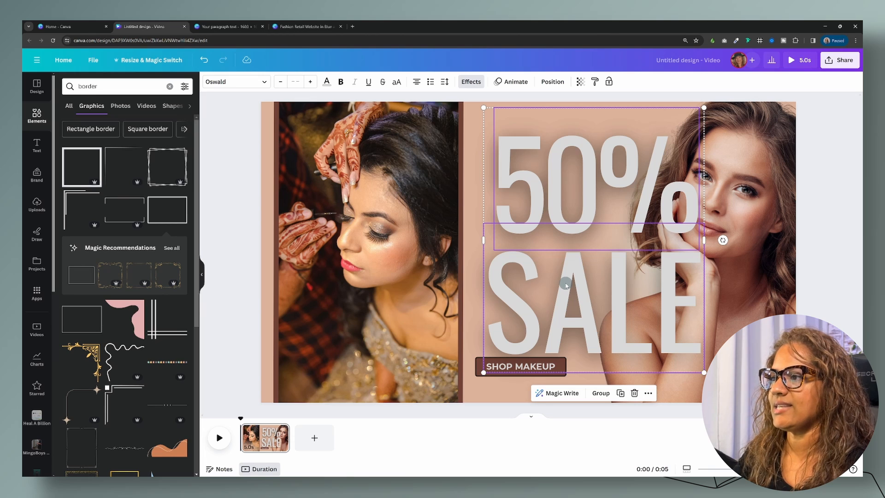
{"action": "left_click", "coordinate": [471, 82]}
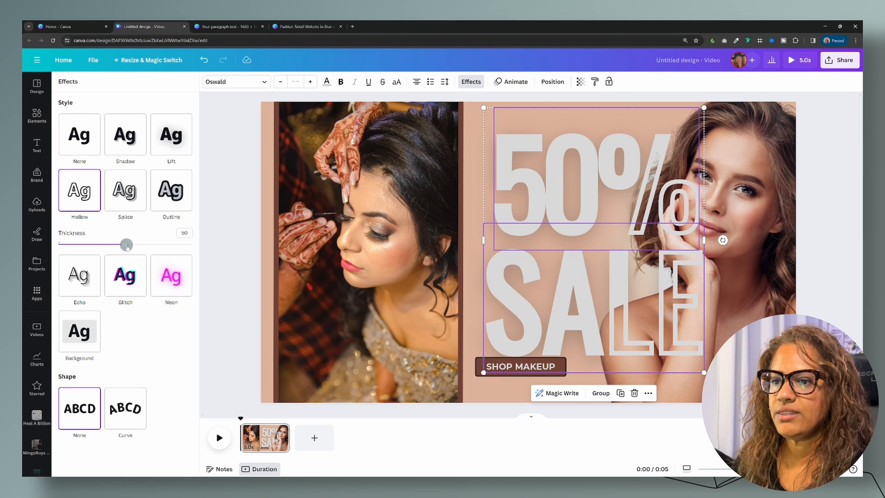
{"action": "left_click_drag", "start_coordinate": [126, 247], "coordinate": [69, 245]}
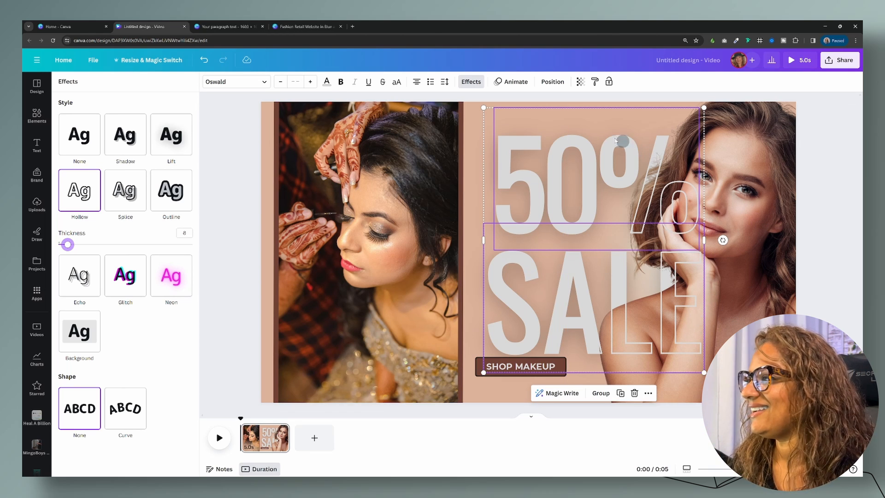
{"action": "left_click", "coordinate": [470, 124]}
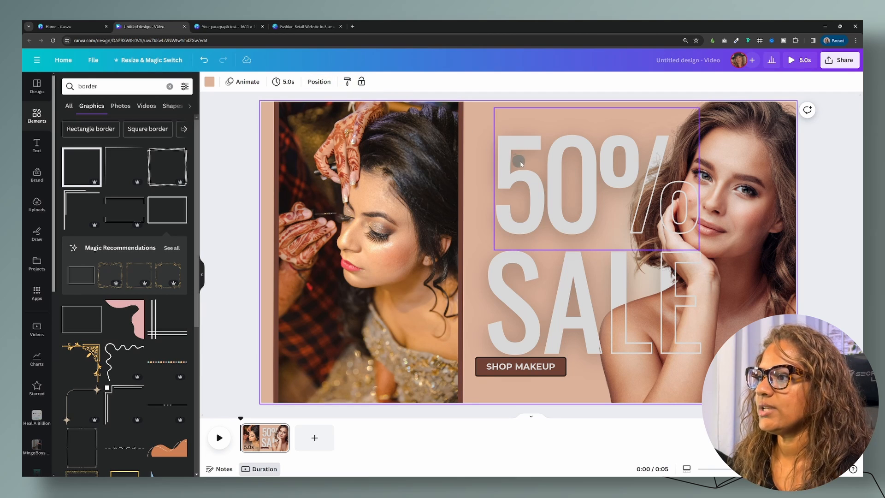
Recolor the solid 50% text behind the woman white.
{"action": "key", "text": "alt+1"}
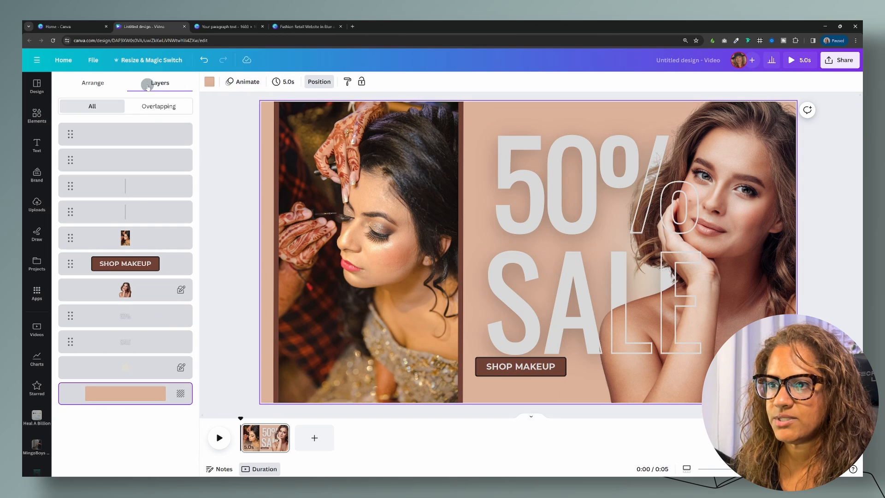
{"action": "left_click", "coordinate": [71, 320]}
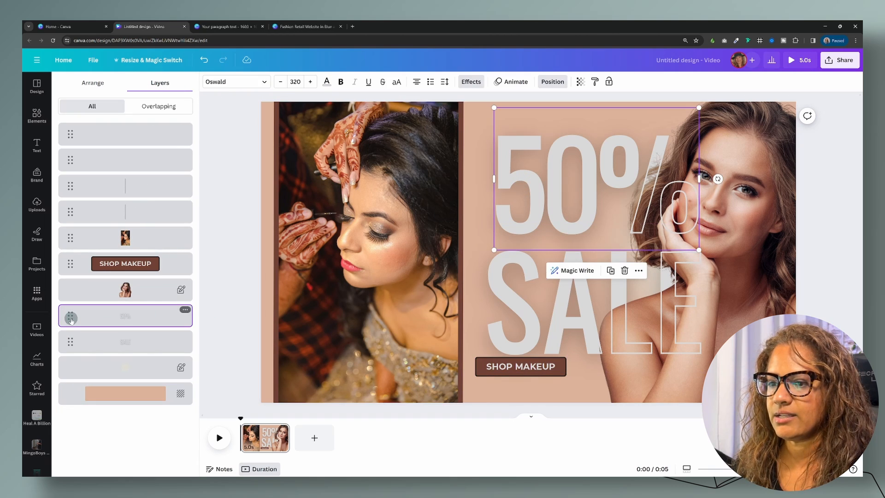
{"action": "left_click", "coordinate": [328, 82]}
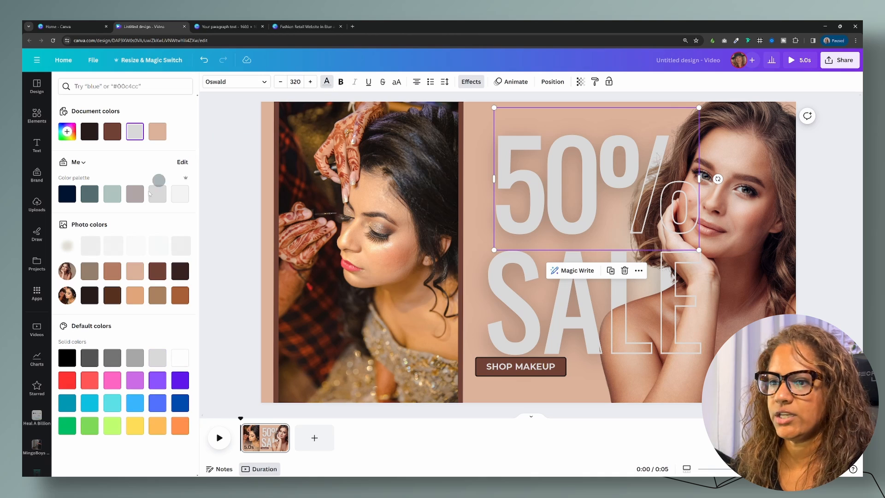
{"action": "left_click", "coordinate": [180, 357]}
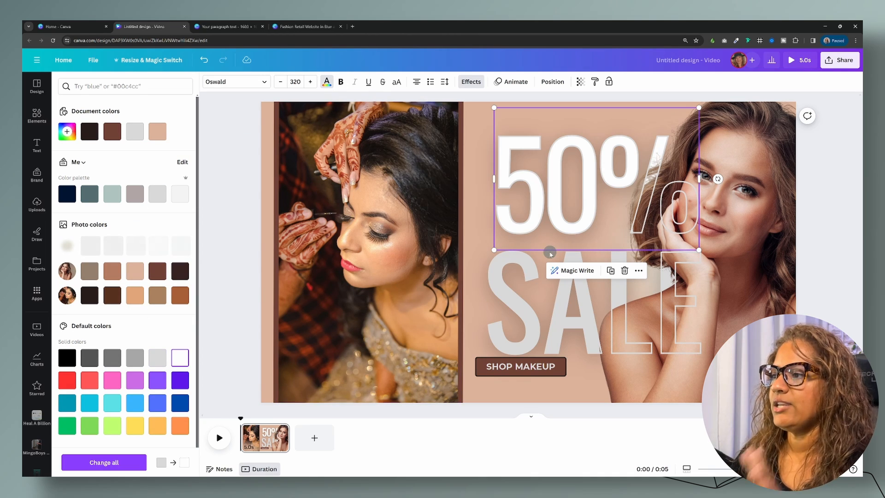
Recolor both the hollow SALE text and the solid SALE text behind the woman white.
{"action": "left_click", "coordinate": [526, 299]}
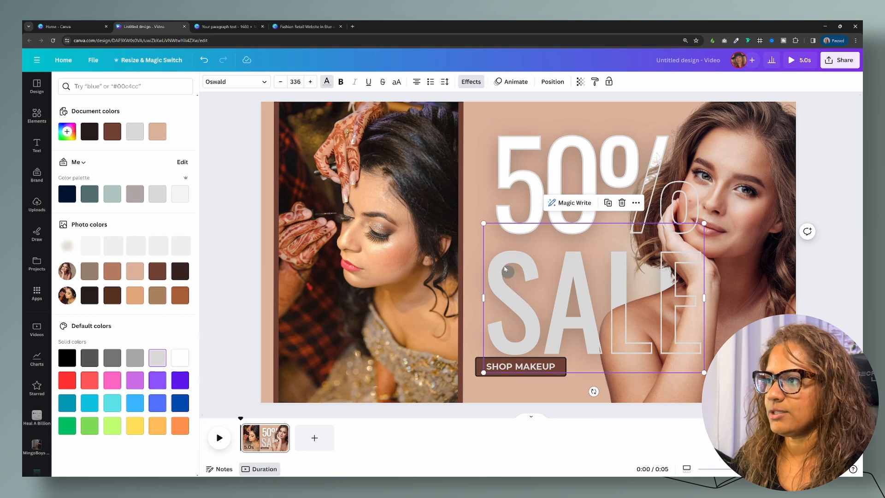
{"action": "left_click", "coordinate": [553, 82]}
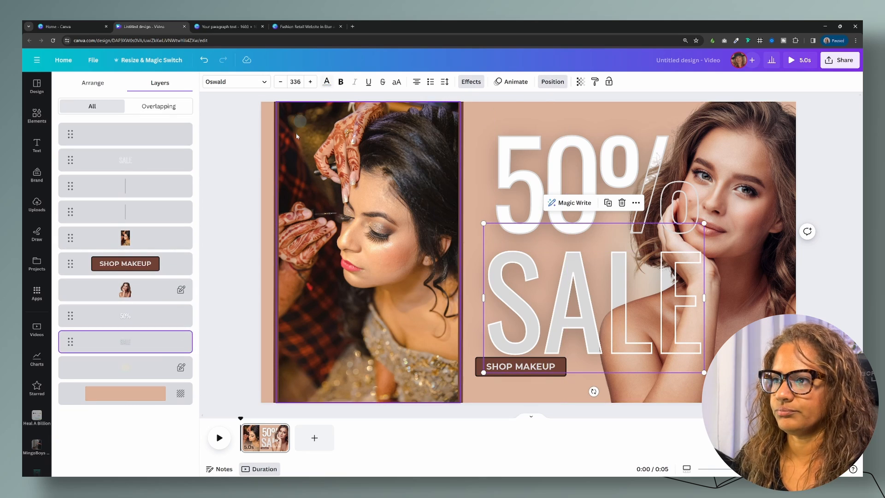
{"action": "left_click", "coordinate": [327, 82]}
{"action": "left_click", "coordinate": [180, 358]}
Recolor the hollow 50% text in front of the woman white.
{"action": "left_click", "coordinate": [553, 81]}
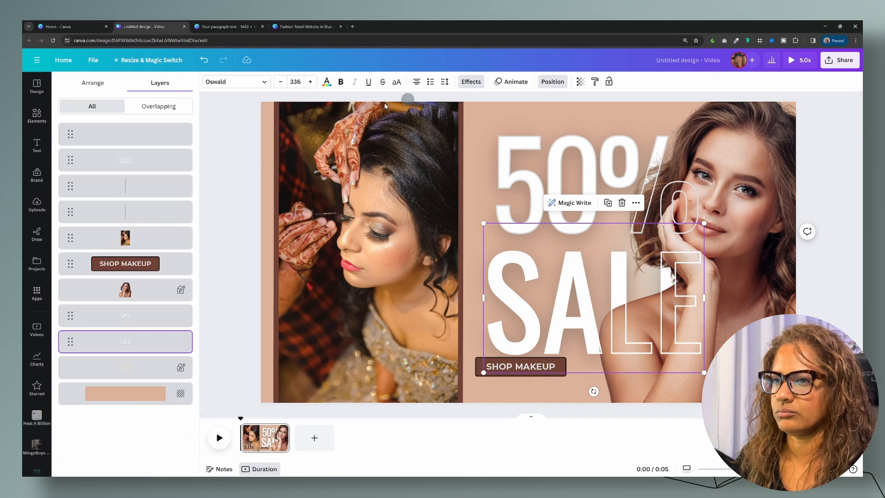
{"action": "left_click", "coordinate": [152, 132]}
{"action": "left_click", "coordinate": [327, 82]}
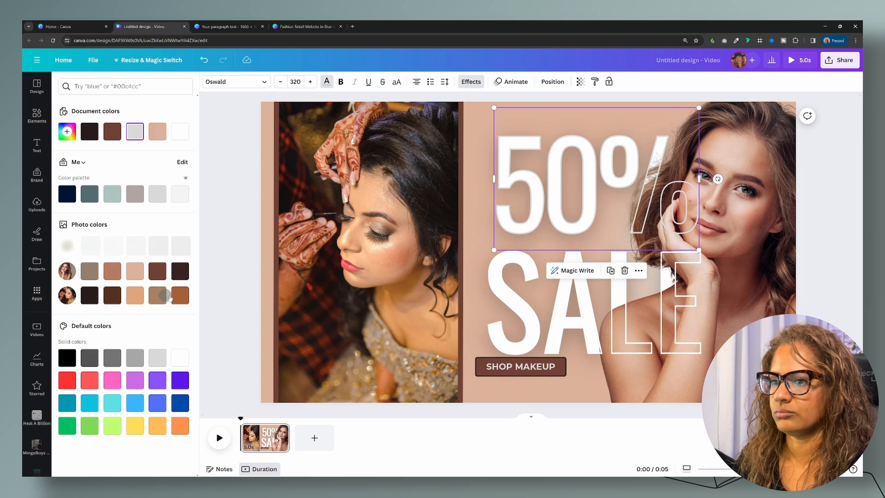
{"action": "left_click", "coordinate": [827, 302]}
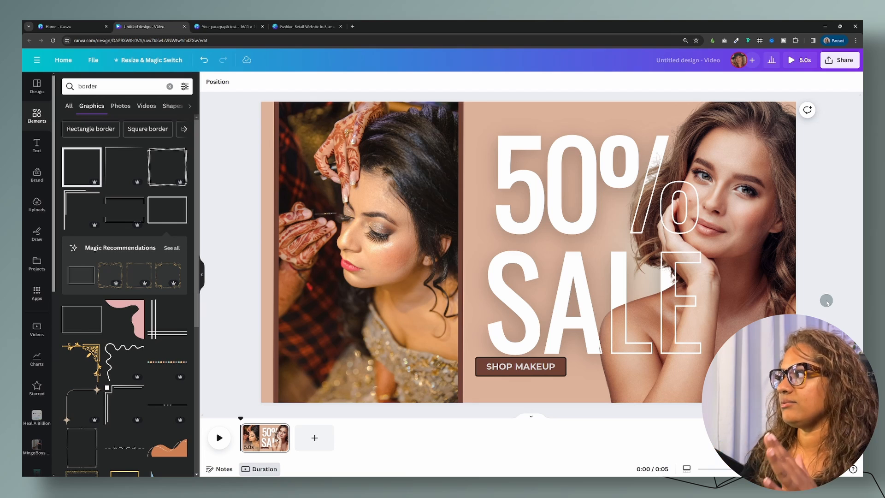
Unlock the photo of the woman resting her face on her hand and shift it slightly left.
{"action": "left_click", "coordinate": [762, 281]}
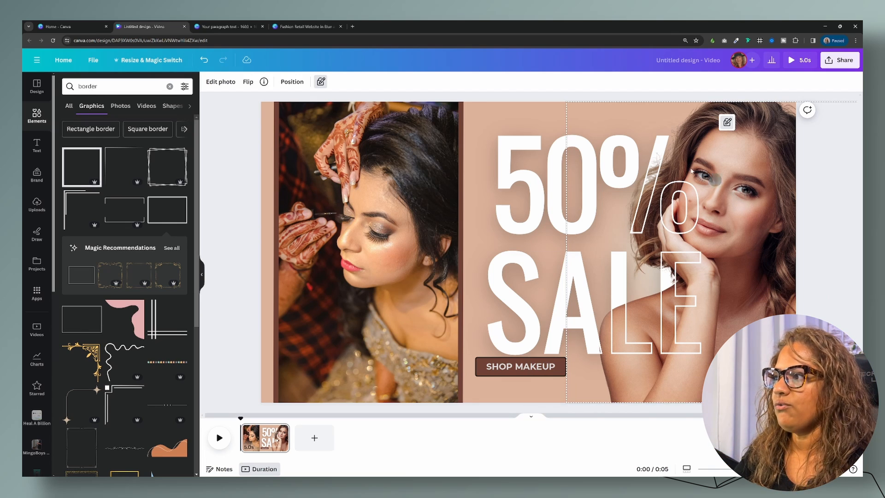
{"action": "left_click", "coordinate": [320, 83]}
{"action": "left_click", "coordinate": [267, 82]}
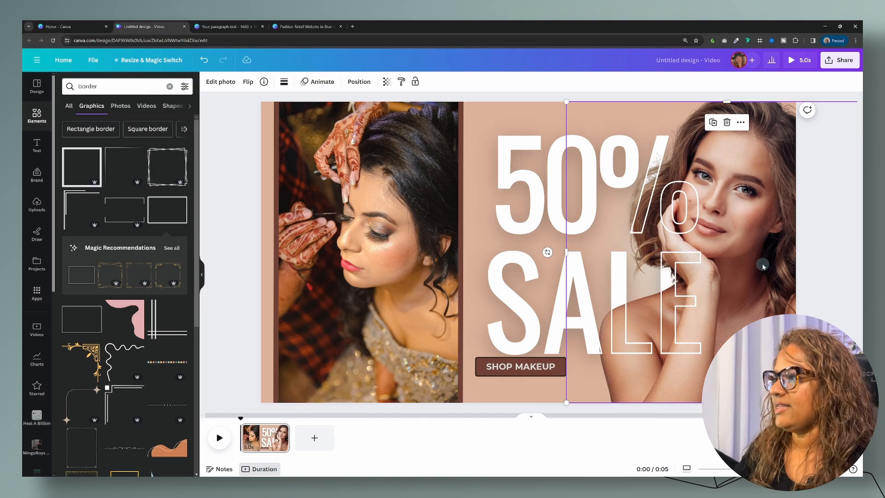
{"action": "left_click_drag", "start_coordinate": [762, 262], "coordinate": [745, 268]}
{"action": "left_click", "coordinate": [491, 97]}
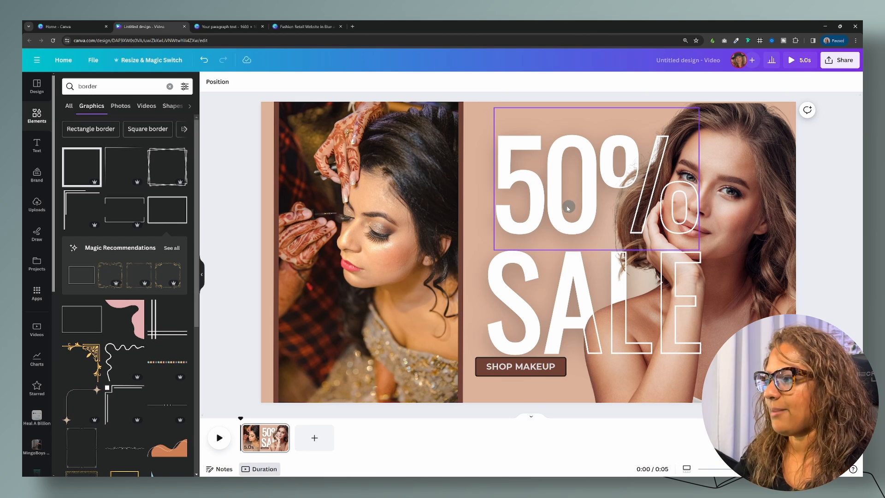
Move the solid and hollow SALE texts together up close beneath 50%, clear of the SHOP MAKEUP button.
{"action": "left_click", "coordinate": [563, 299]}
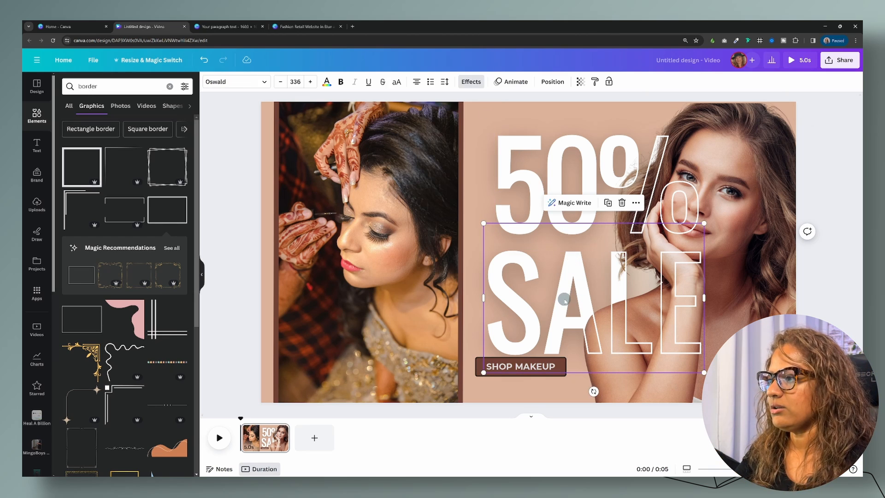
{"action": "left_click", "coordinate": [472, 273]}
{"action": "left_click_drag", "start_coordinate": [471, 273], "coordinate": [552, 282]}
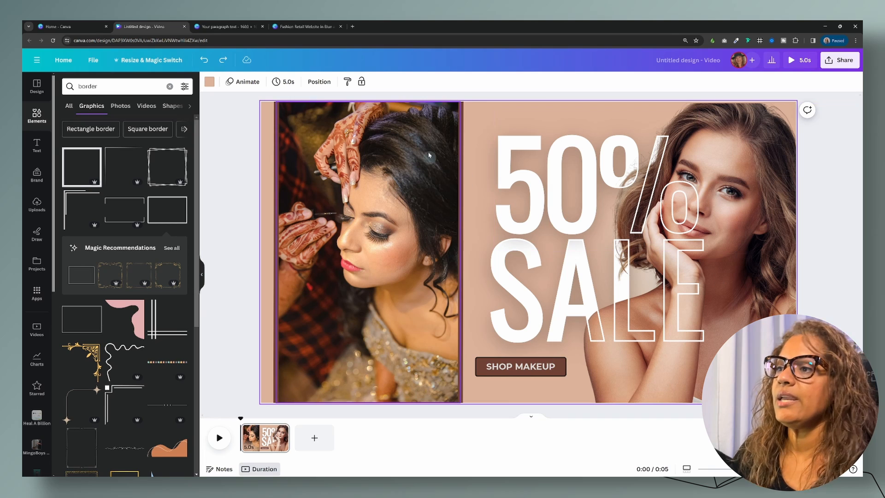
Preview several photo animations on the henna makeup photo and apply Photo Zoom to it.
{"action": "left_click", "coordinate": [361, 203]}
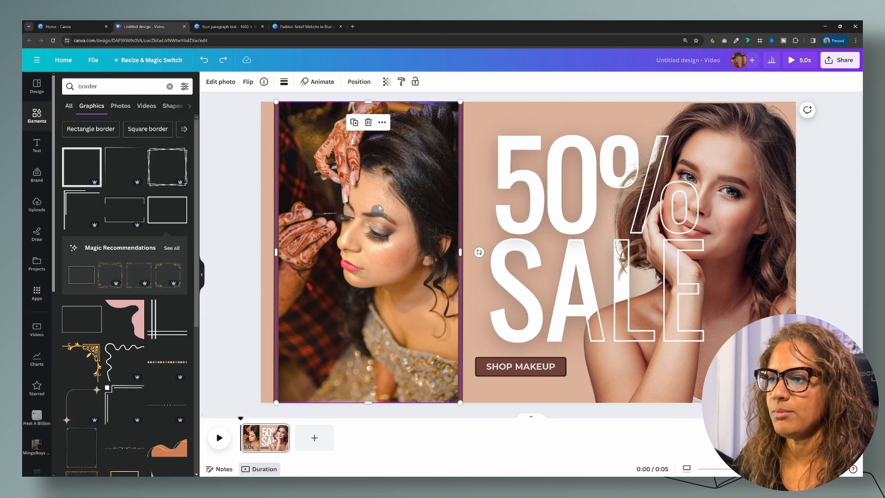
{"action": "left_click", "coordinate": [323, 82]}
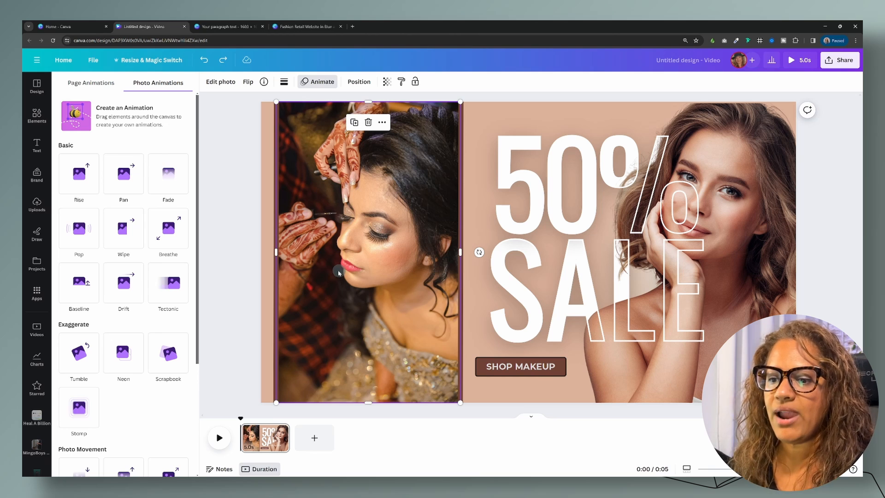
{"action": "scroll", "coordinate": [116, 258], "scroll_direction": "down", "scroll_amount": 3}
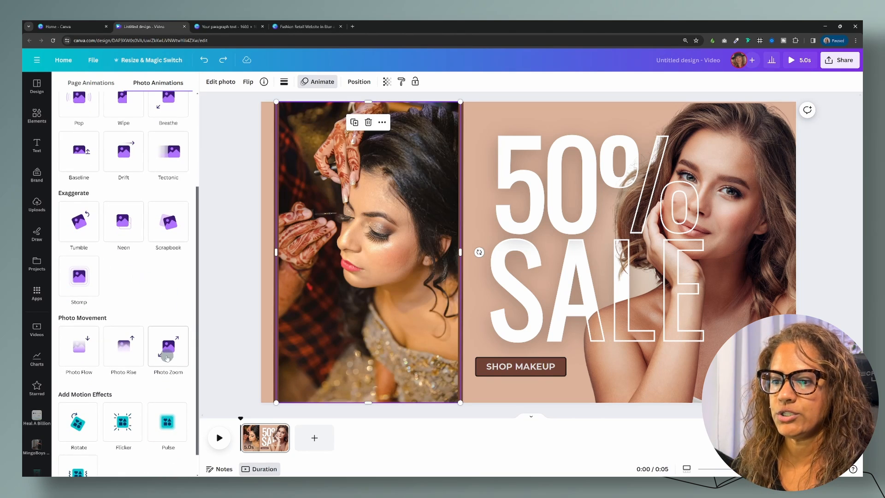
{"action": "left_click", "coordinate": [167, 358]}
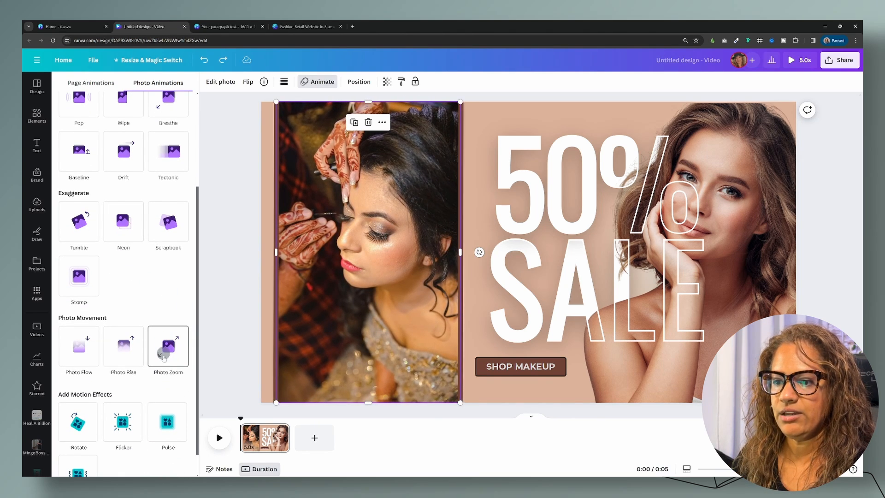
{"action": "left_click", "coordinate": [167, 226]}
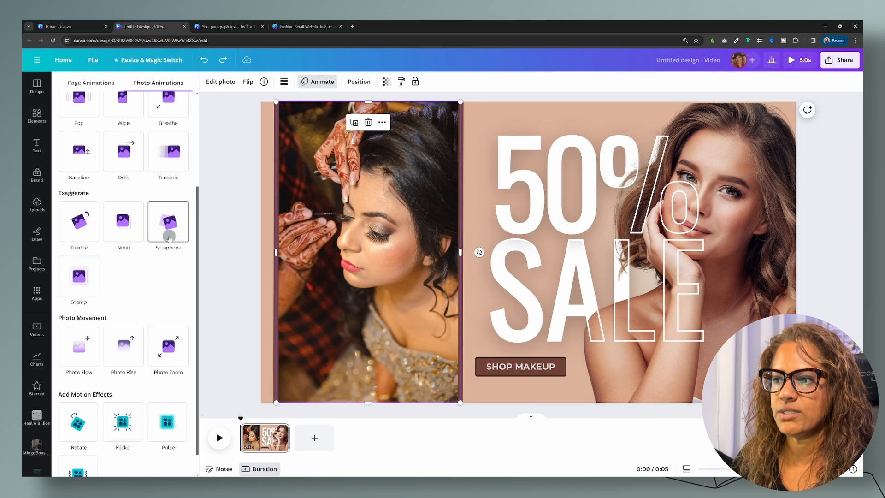
{"action": "left_click", "coordinate": [124, 229]}
{"action": "left_click", "coordinate": [166, 347]}
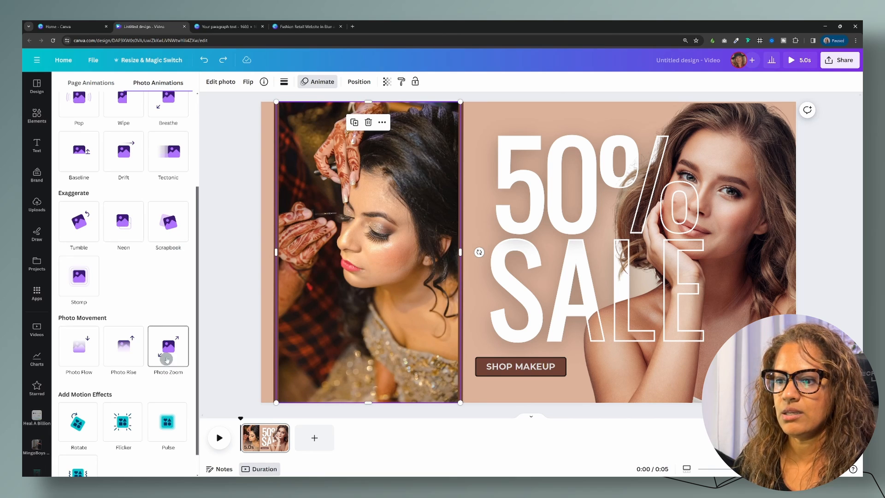
{"action": "scroll", "coordinate": [166, 344], "scroll_direction": "down", "scroll_amount": 1}
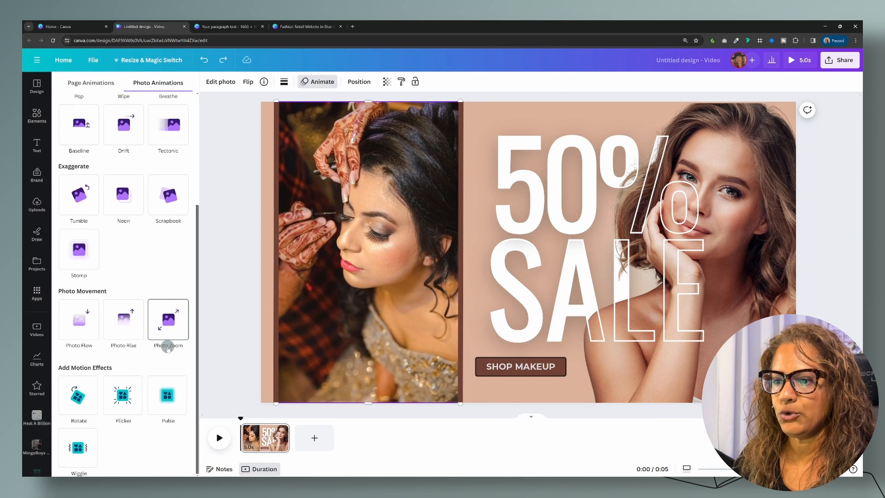
{"action": "left_click", "coordinate": [167, 321]}
Have the henna photo's zoom animate on enter, trying the In scale direction before settling on Out.
{"action": "scroll", "coordinate": [169, 308], "scroll_direction": "down", "scroll_amount": 1}
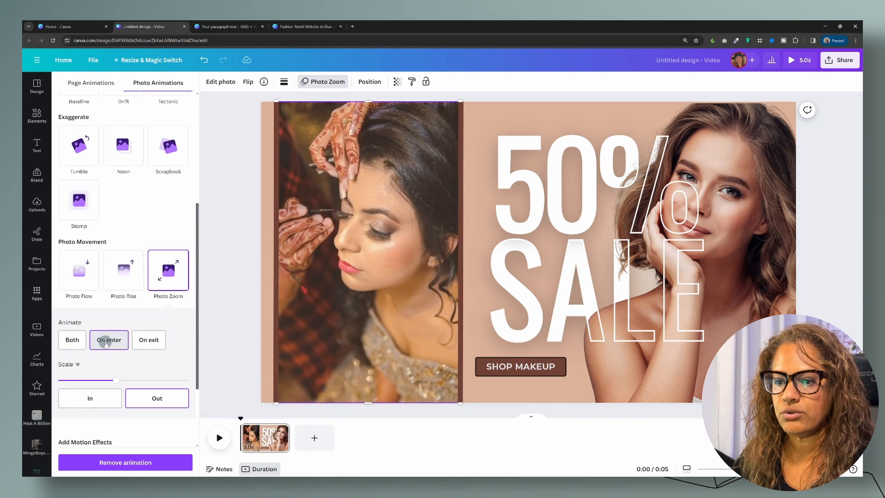
{"action": "left_click", "coordinate": [92, 405]}
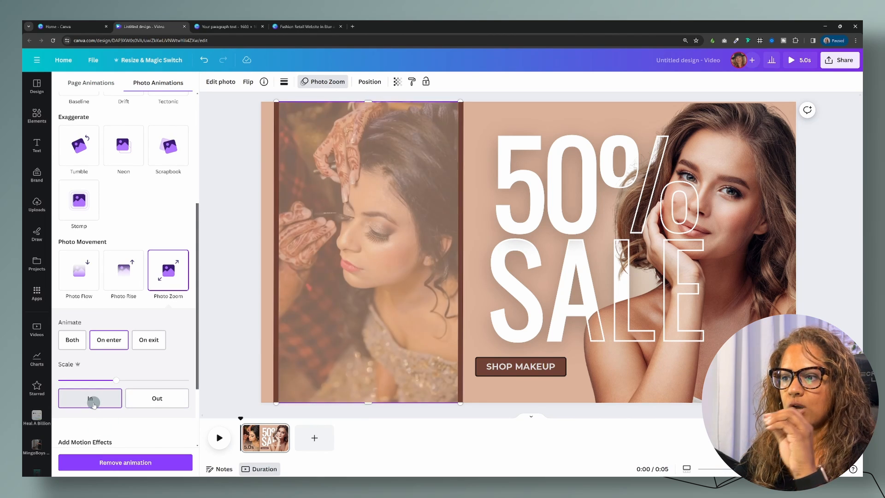
{"action": "left_click", "coordinate": [175, 404]}
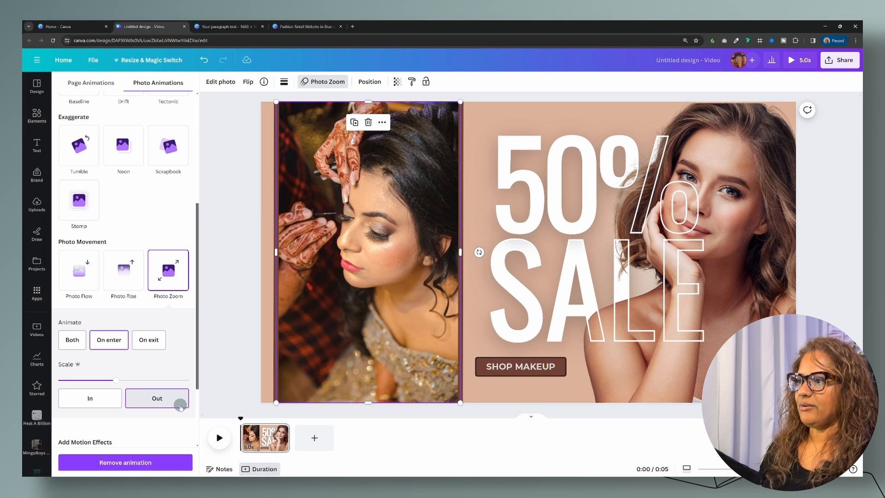
Duplicate the finished banner page twice to make a three-page video.
{"action": "left_click", "coordinate": [281, 433]}
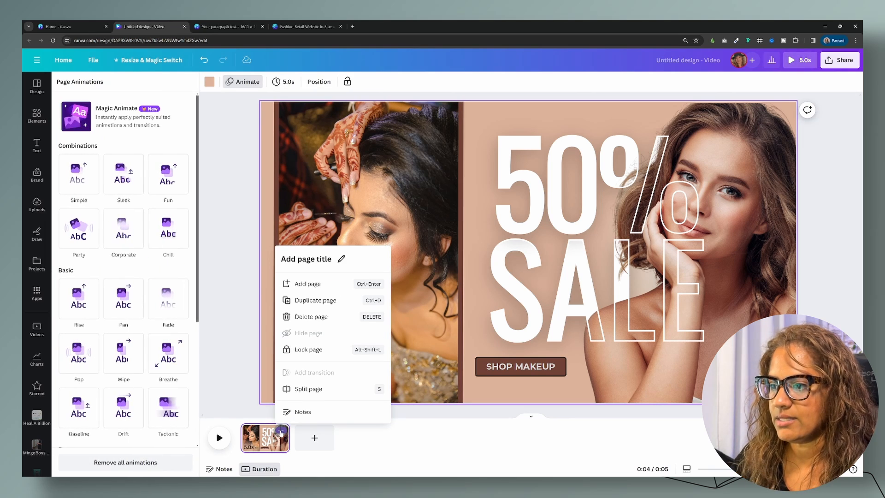
{"action": "left_click", "coordinate": [317, 300]}
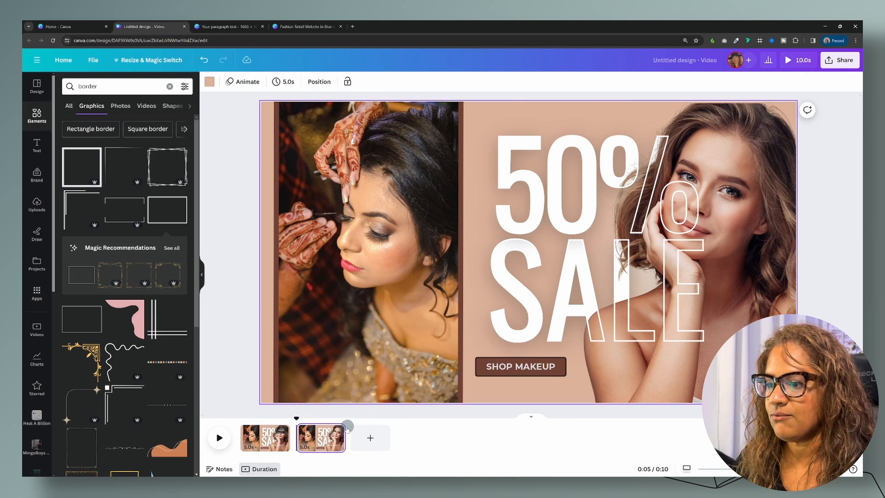
{"action": "left_click", "coordinate": [341, 433]}
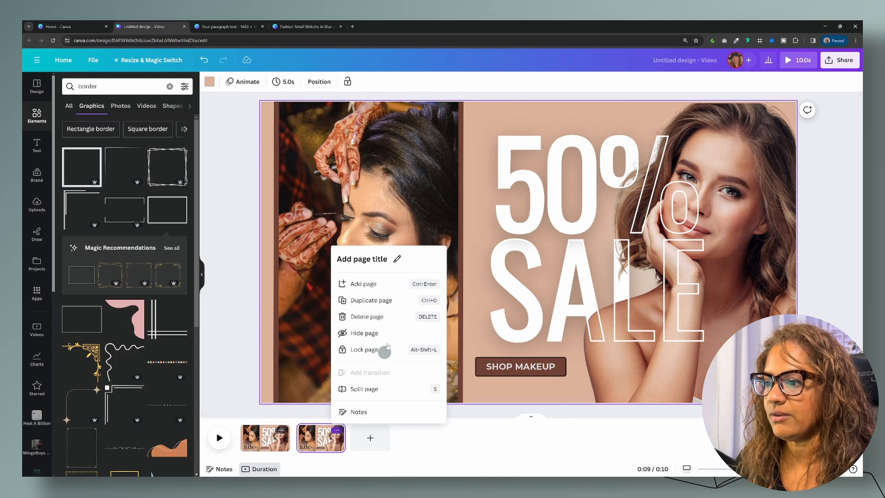
{"action": "left_click", "coordinate": [374, 300]}
{"action": "left_click", "coordinate": [523, 437]}
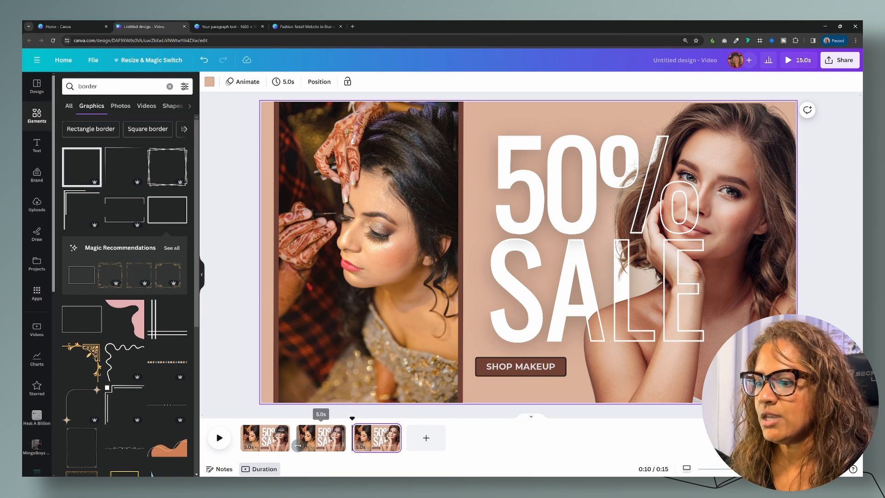
Delete the henna makeup photo from the second page.
{"action": "left_click", "coordinate": [312, 444]}
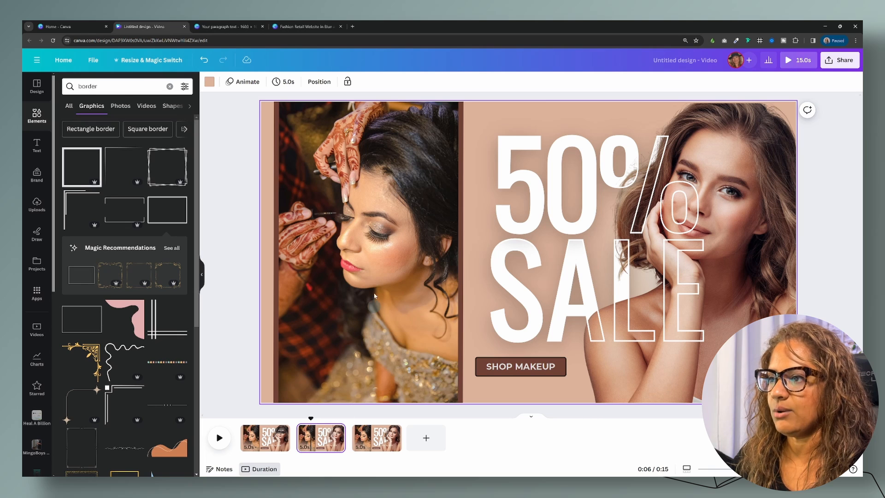
{"action": "left_click", "coordinate": [373, 268]}
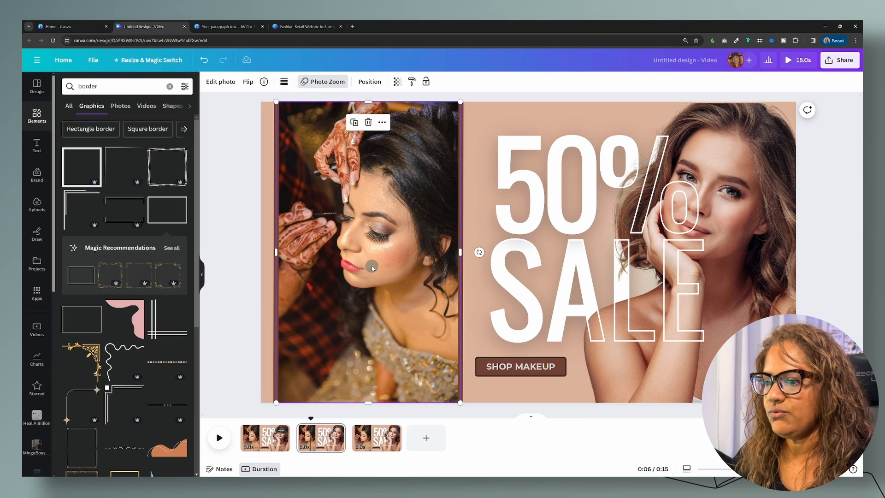
{"action": "key", "text": "Delete"}
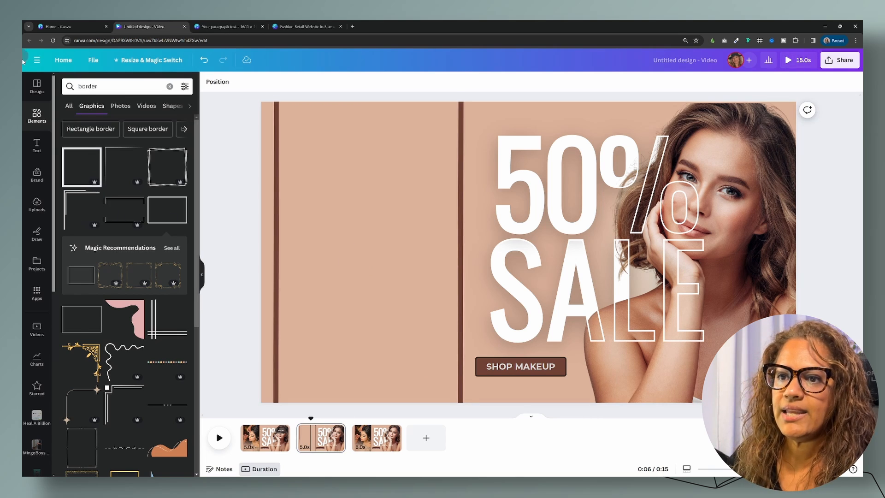
Search elements for makeup photos, limit the results to vertical orientation and browse for a portrait.
{"action": "left_click", "coordinate": [38, 111]}
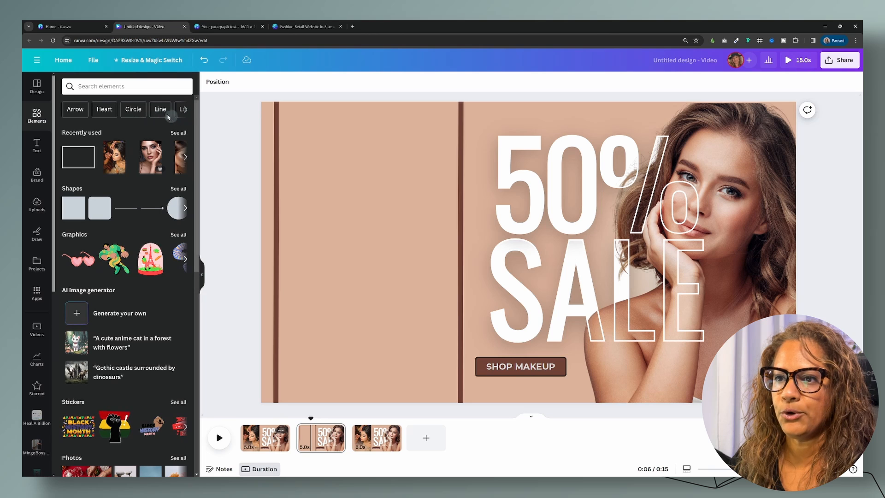
{"action": "left_click", "coordinate": [125, 87]}
{"action": "left_click", "coordinate": [117, 122]}
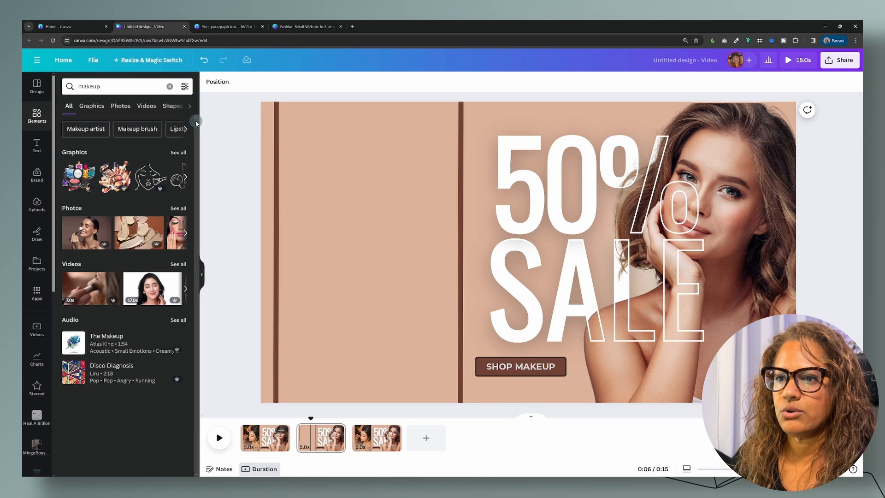
{"action": "left_click", "coordinate": [184, 209]}
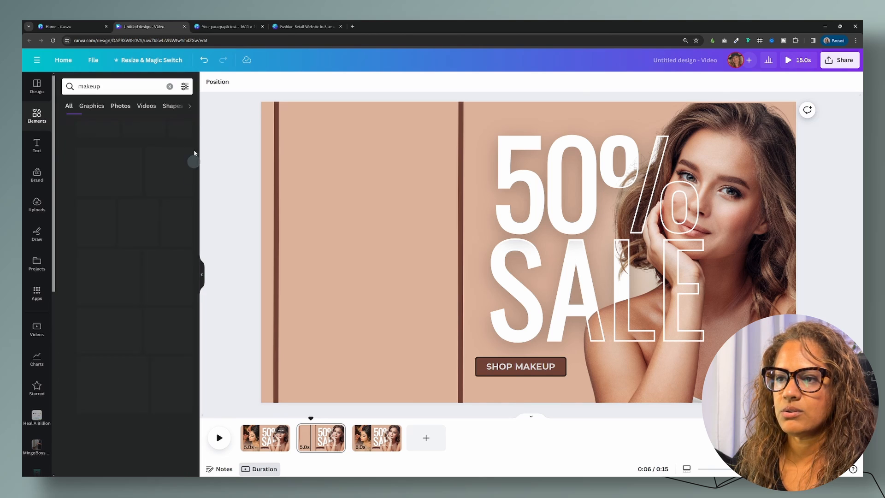
{"action": "left_click", "coordinate": [184, 86]}
{"action": "left_click", "coordinate": [83, 186]}
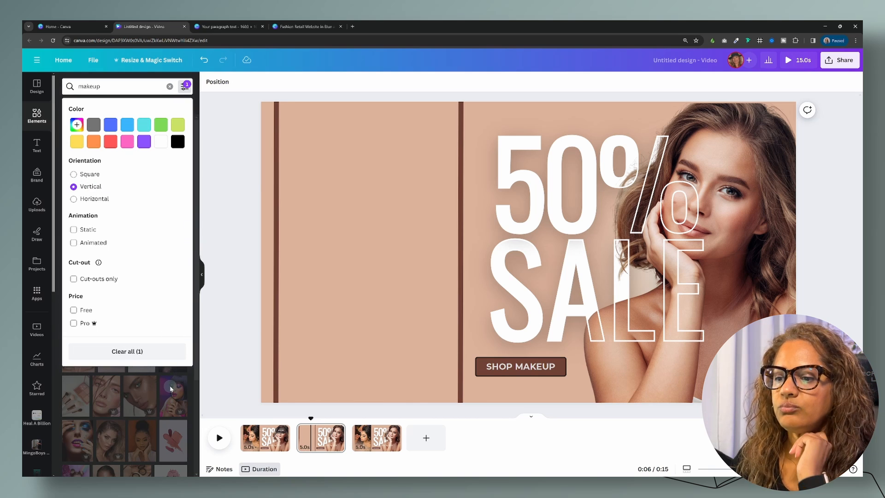
{"action": "left_click", "coordinate": [171, 388]}
{"action": "scroll", "coordinate": [190, 354], "scroll_direction": "down", "scroll_amount": 1}
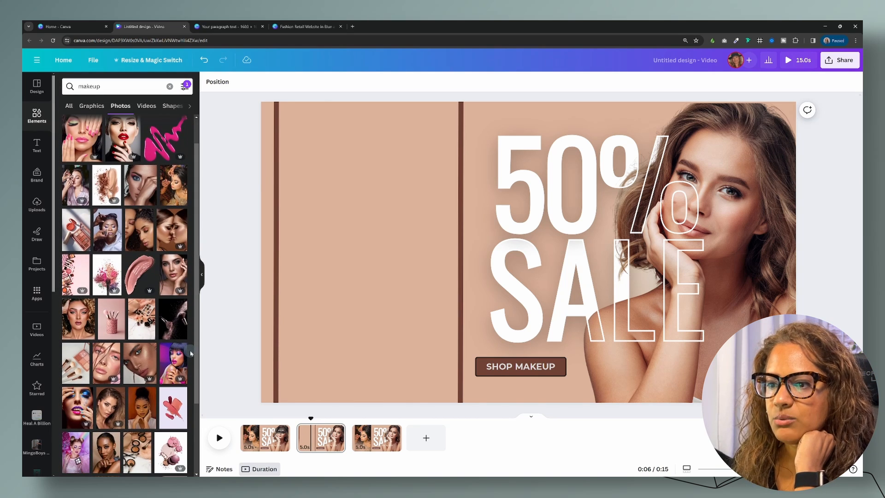
Place the freckled woman's portrait between the two brown lines on page 2, stretched to full page height and layered beneath both lines.
{"action": "left_click", "coordinate": [176, 271]}
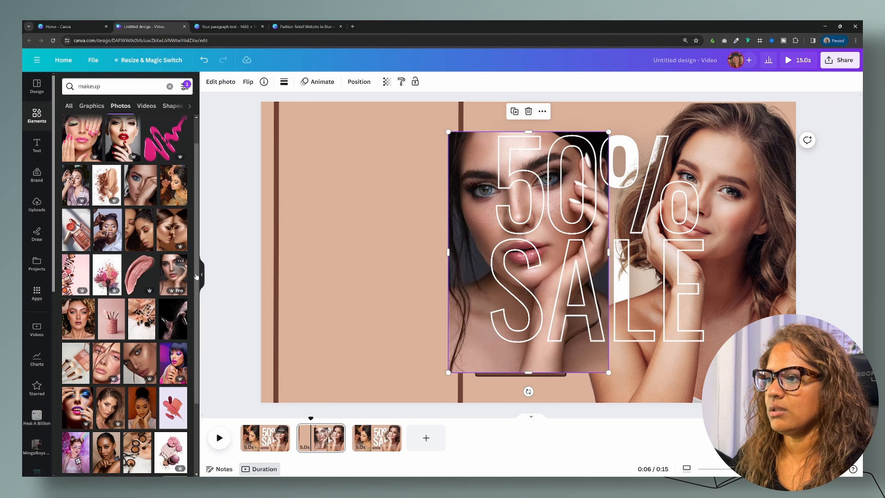
{"action": "left_click_drag", "start_coordinate": [469, 255], "coordinate": [304, 224]}
{"action": "left_click_drag", "start_coordinate": [440, 342], "coordinate": [460, 373]}
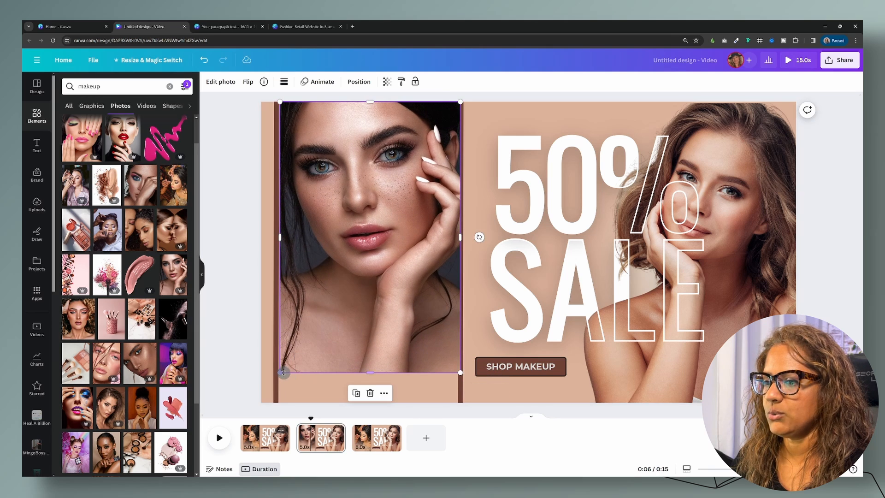
{"action": "left_click_drag", "start_coordinate": [278, 372], "coordinate": [275, 376]}
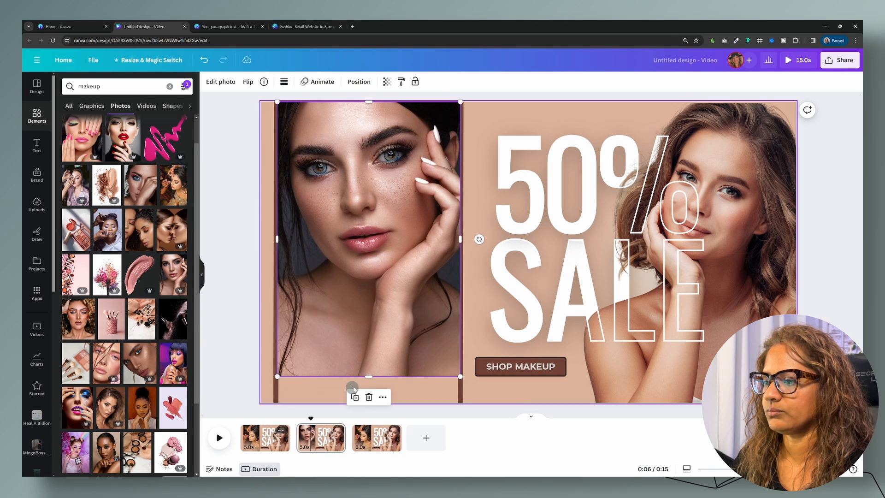
{"action": "left_click_drag", "start_coordinate": [368, 380], "coordinate": [367, 404]}
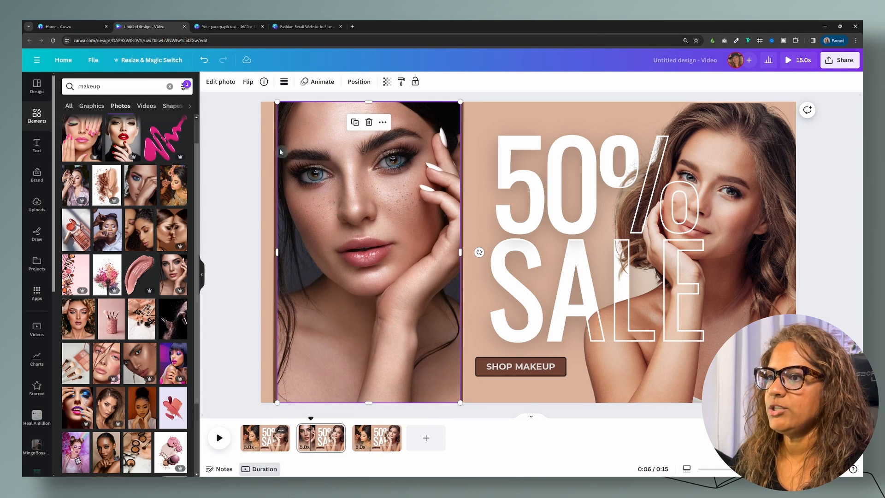
{"action": "left_click", "coordinate": [366, 82]}
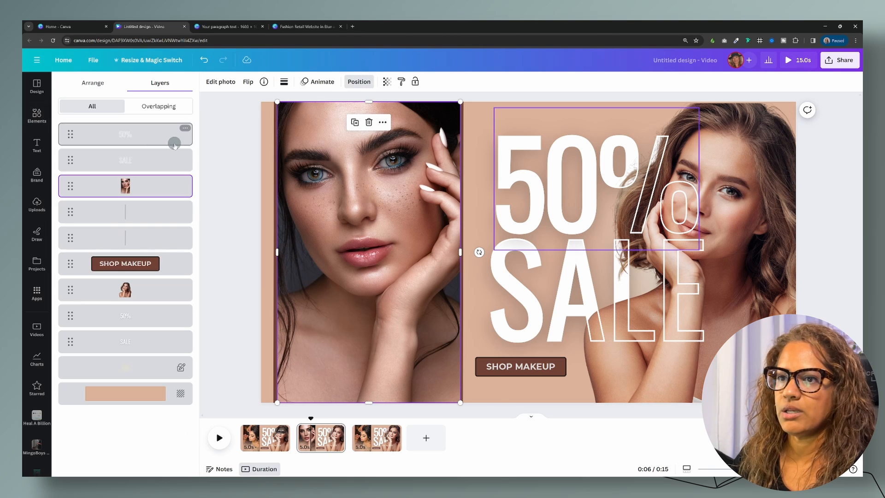
{"action": "left_click_drag", "start_coordinate": [69, 184], "coordinate": [64, 241]}
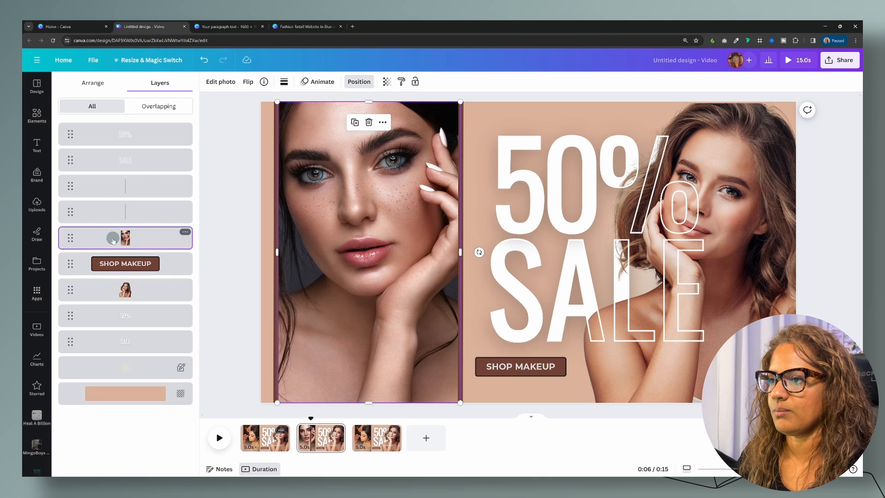
On page 3, replace the henna photo with the recently used photo of two women face to face, stretched to full page height.
{"action": "left_click", "coordinate": [266, 440]}
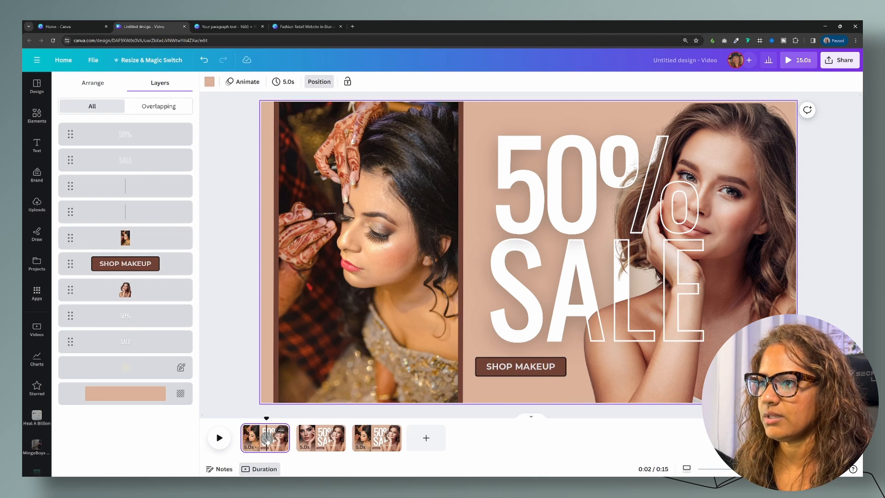
{"action": "left_click", "coordinate": [391, 252]}
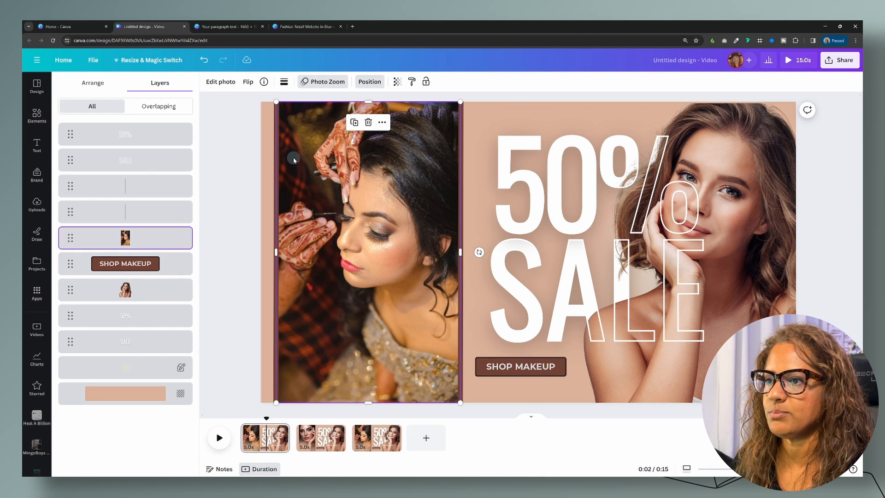
{"action": "left_click", "coordinate": [378, 437]}
{"action": "left_click", "coordinate": [389, 285]}
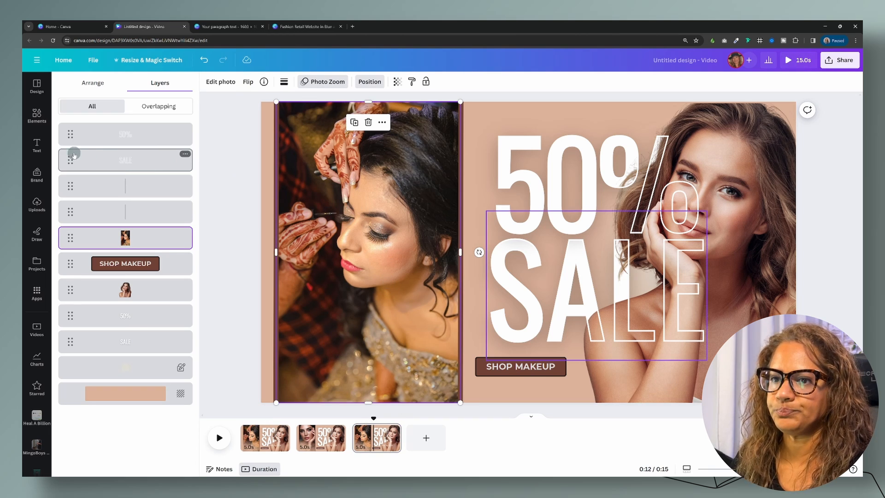
{"action": "left_click", "coordinate": [37, 115]}
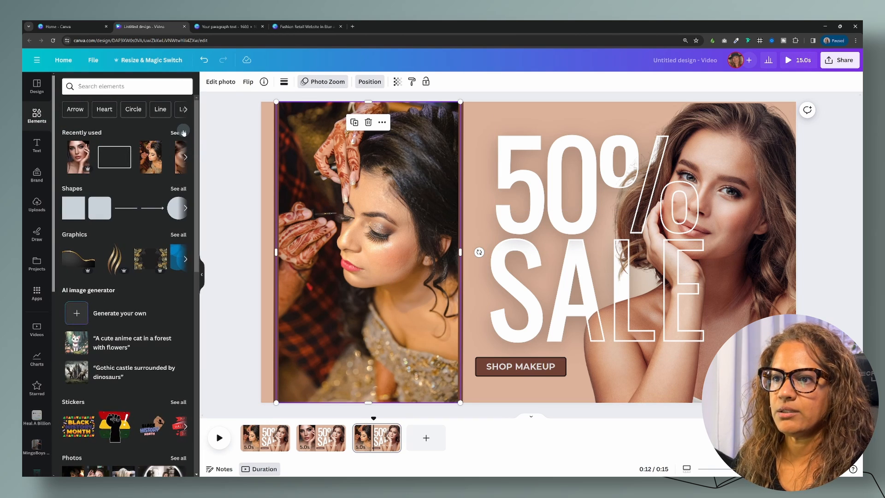
{"action": "left_click", "coordinate": [179, 133]}
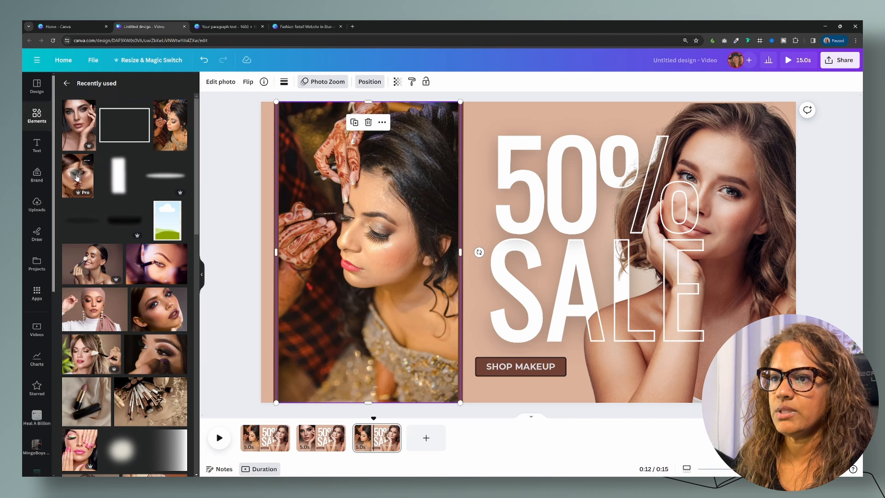
{"action": "left_click_drag", "start_coordinate": [83, 179], "coordinate": [310, 176]}
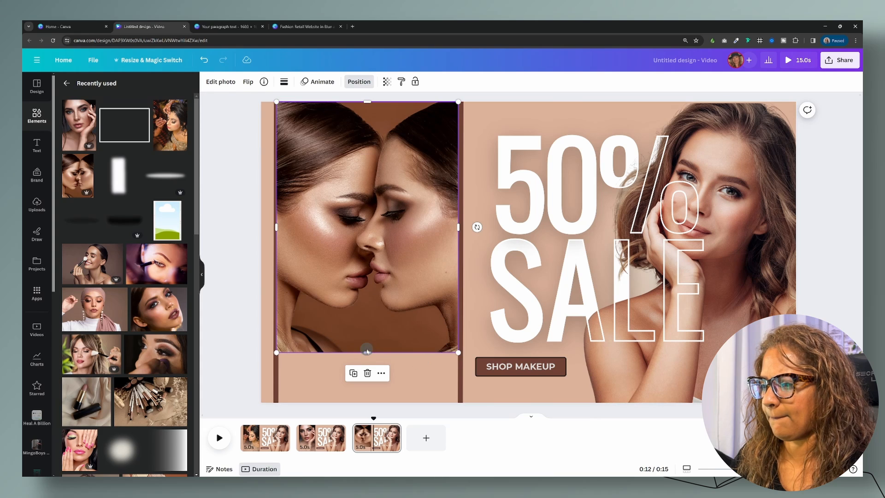
{"action": "left_click_drag", "start_coordinate": [365, 348], "coordinate": [375, 404]}
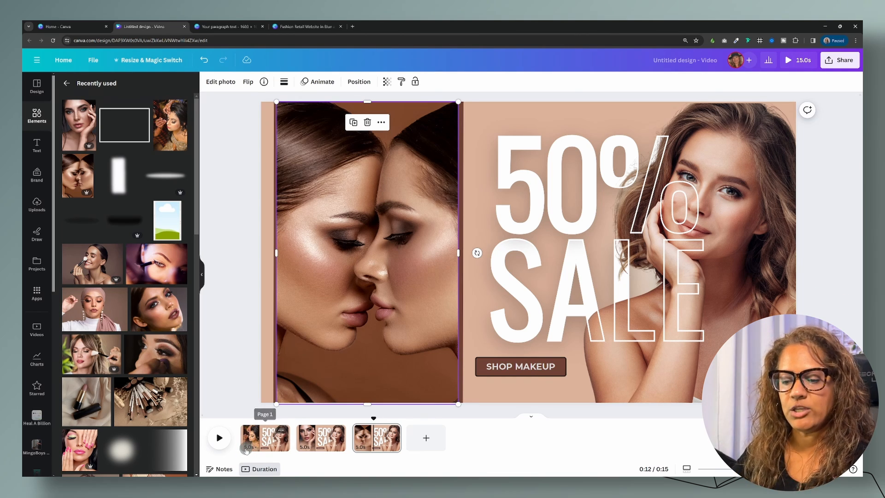
Set the first page's timing to 3.0 seconds and apply it to all three pages.
{"action": "left_click", "coordinate": [275, 442]}
{"action": "left_click", "coordinate": [289, 82]}
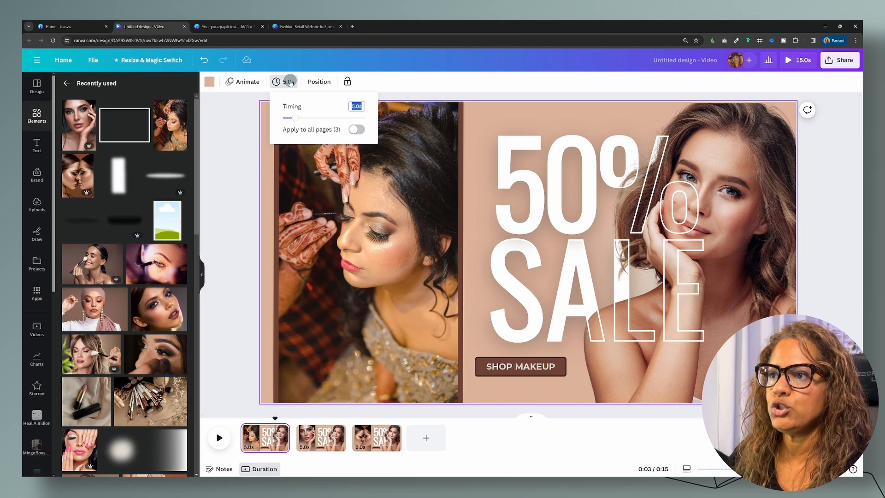
{"action": "left_click", "coordinate": [352, 107]}
{"action": "type", "text": "3"}
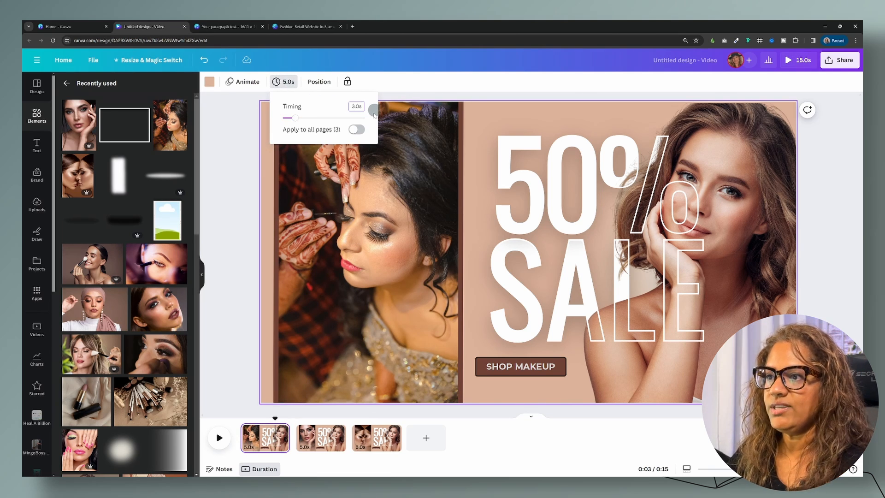
{"action": "left_click", "coordinate": [360, 129]}
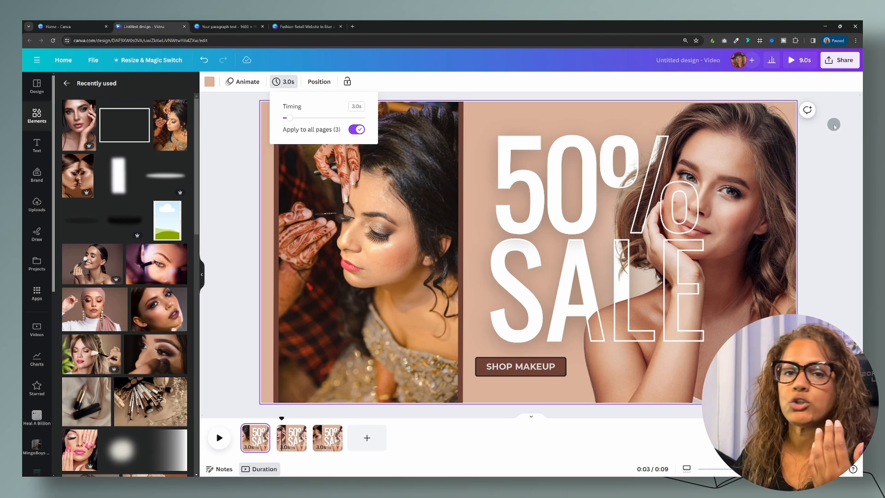
Play the full video preview, replay it once and return to the editor.
{"action": "left_click", "coordinate": [798, 61]}
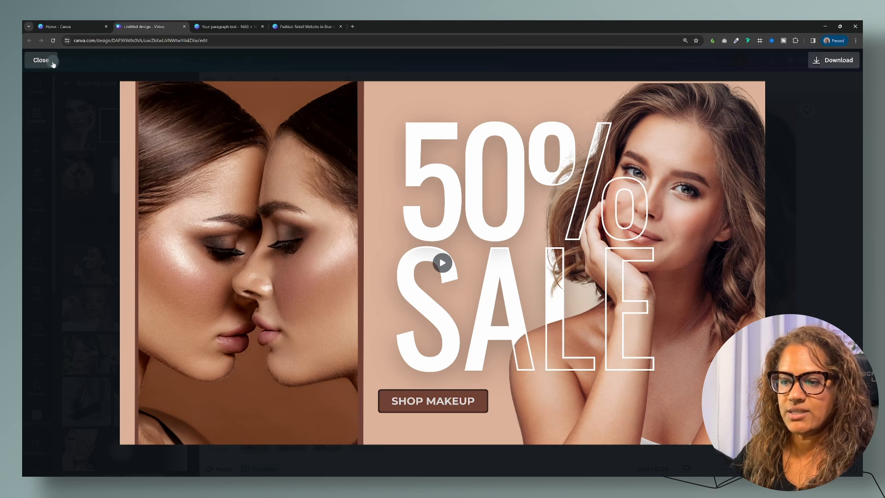
{"action": "left_click", "coordinate": [443, 263]}
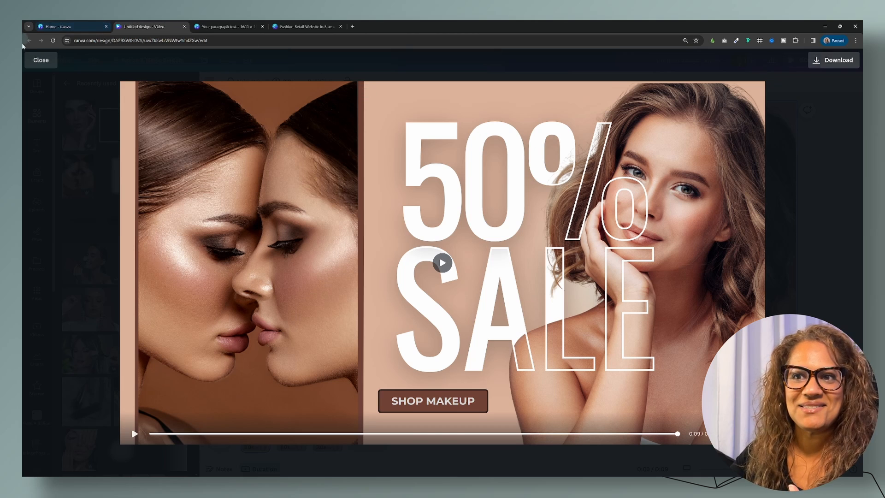
{"action": "left_click", "coordinate": [41, 60]}
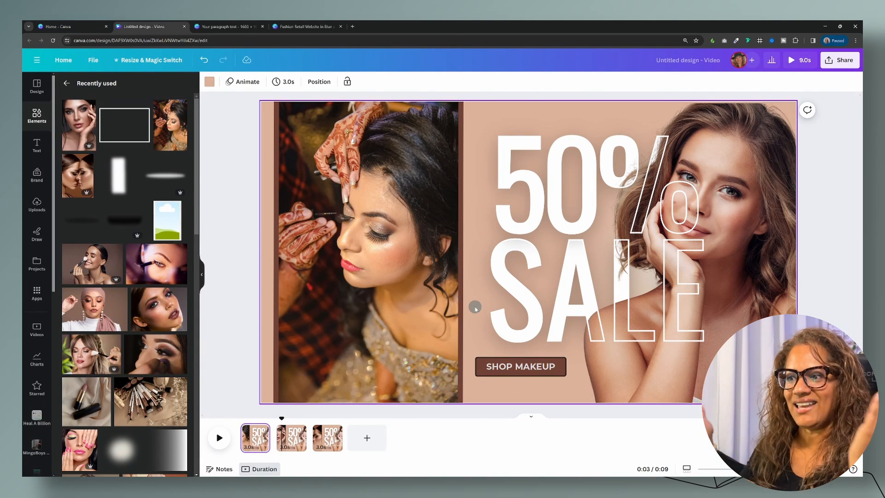
Remove the Photo Zoom animation from the henna photo on page 1 and preview the whole video again.
{"action": "left_click", "coordinate": [251, 439]}
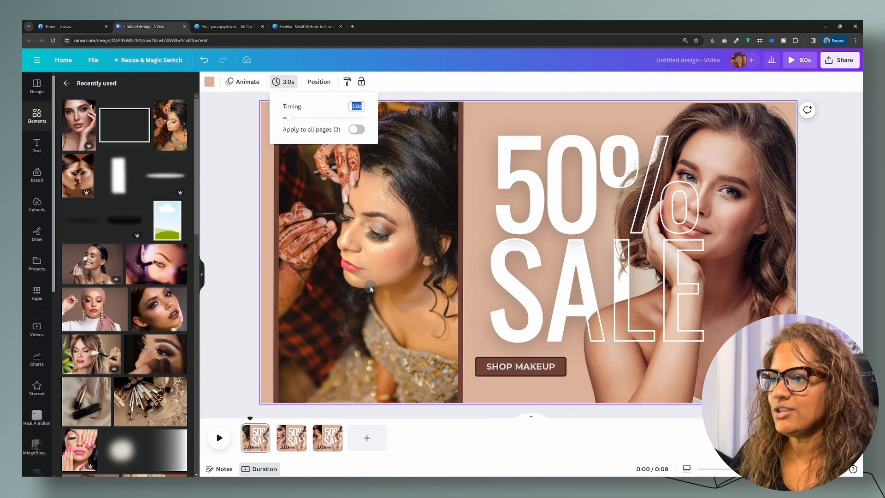
{"action": "left_click", "coordinate": [370, 285]}
{"action": "left_click", "coordinate": [318, 82]}
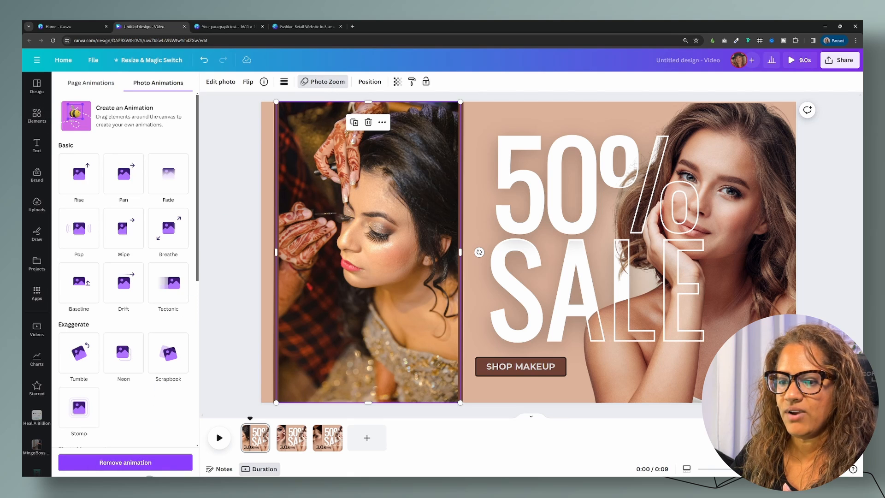
{"action": "left_click", "coordinate": [148, 461]}
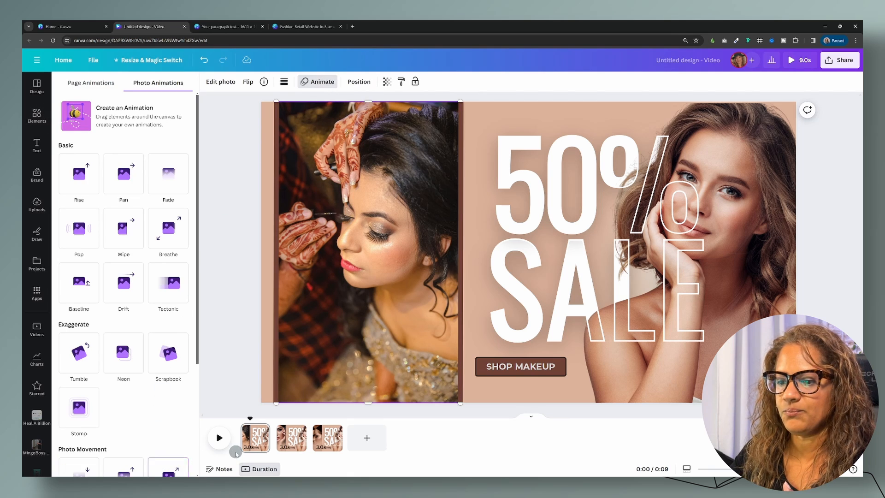
{"action": "left_click", "coordinate": [794, 62]}
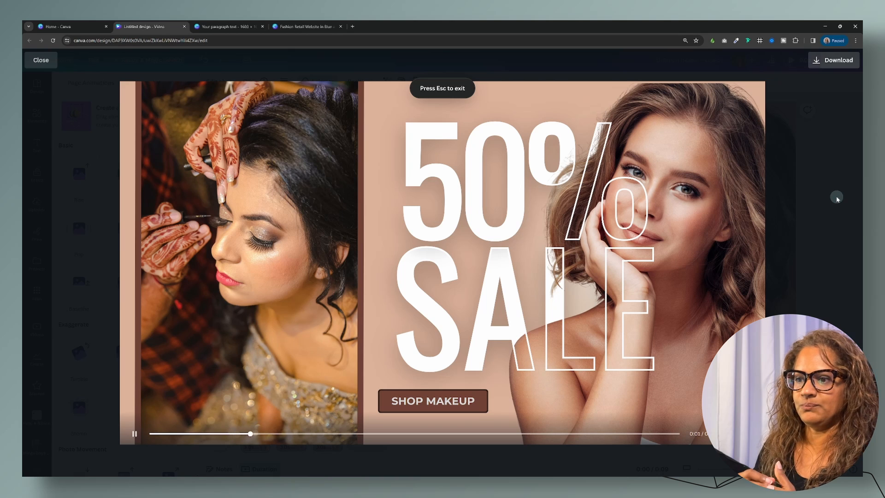
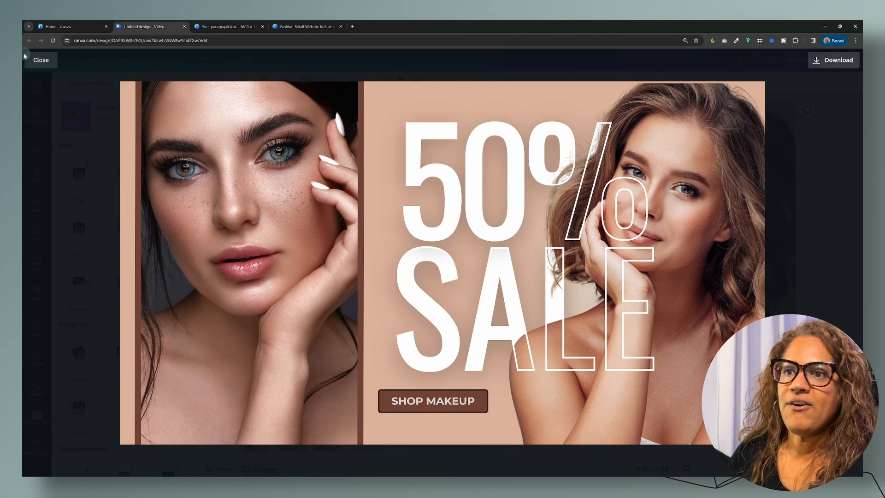
{"action": "left_click", "coordinate": [41, 59]}
Switch to the "Your paragraph text" design and delete the President's Day sale screenshot from page 4.
{"action": "left_click", "coordinate": [230, 31]}
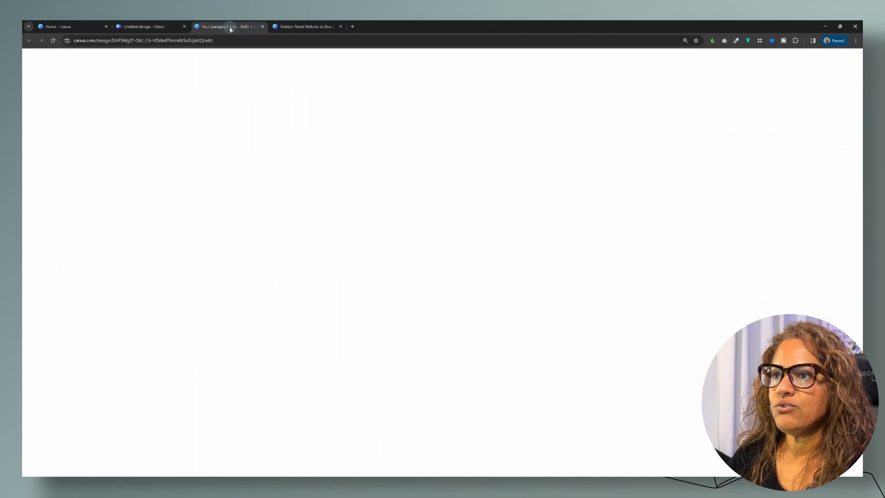
{"action": "left_click", "coordinate": [667, 308]}
{"action": "left_click", "coordinate": [554, 286]}
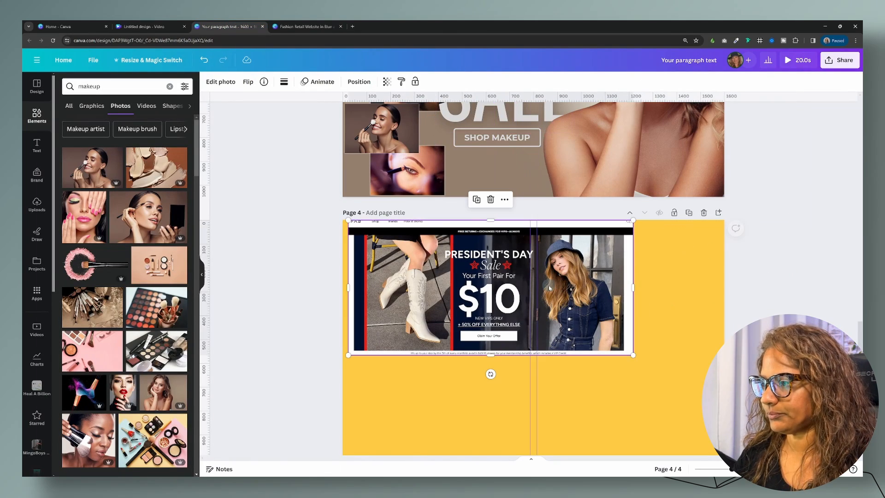
{"action": "key", "text": "Delete"}
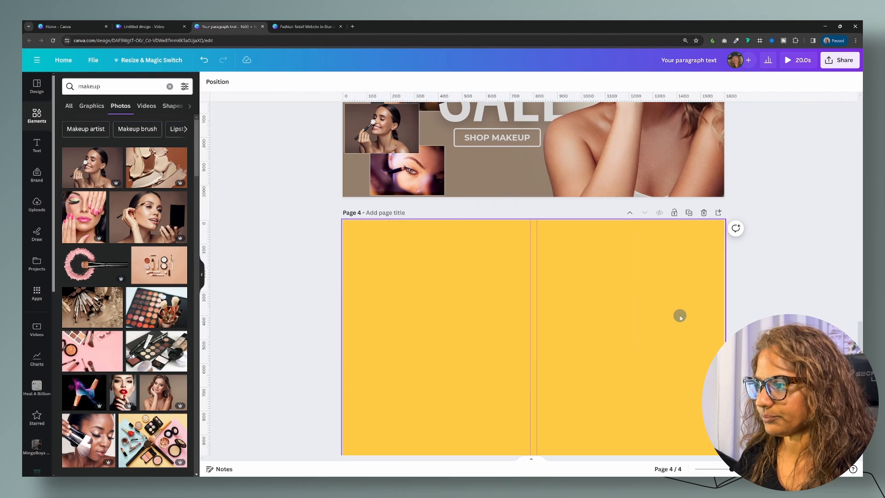
Delete the yellow background from page 4.
{"action": "scroll", "coordinate": [690, 296], "scroll_direction": "down", "scroll_amount": 1}
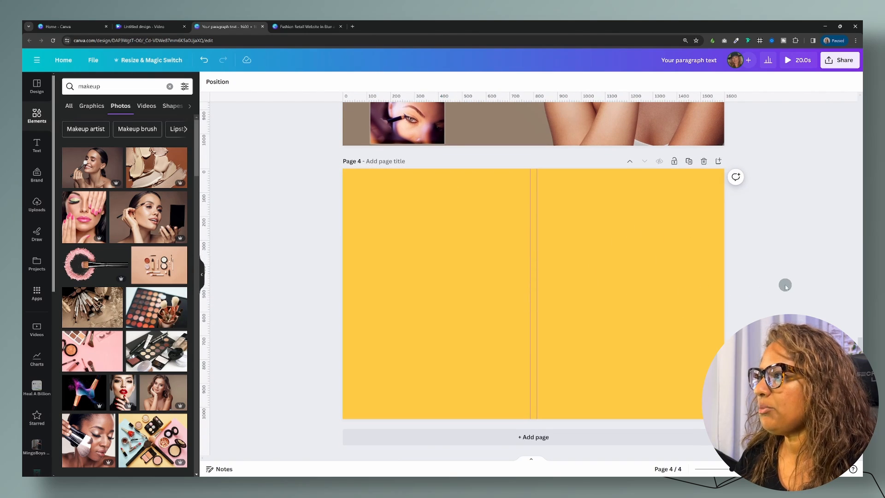
{"action": "left_click", "coordinate": [647, 268]}
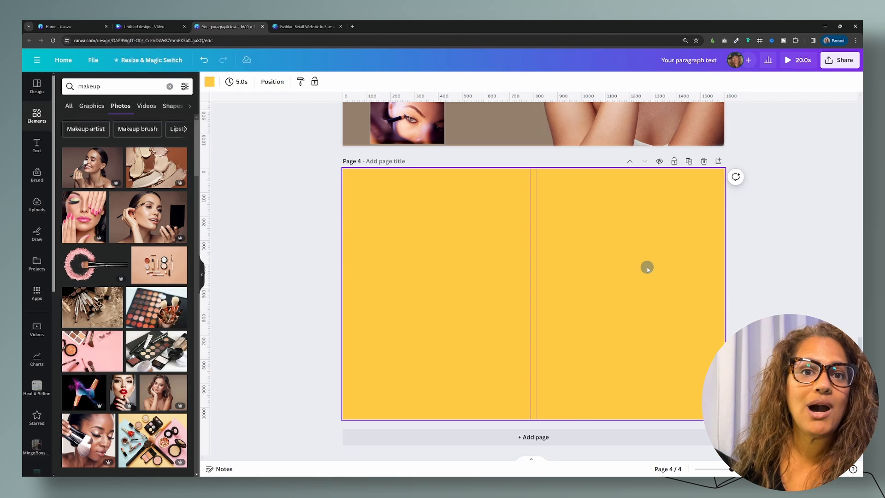
{"action": "left_click", "coordinate": [627, 261]}
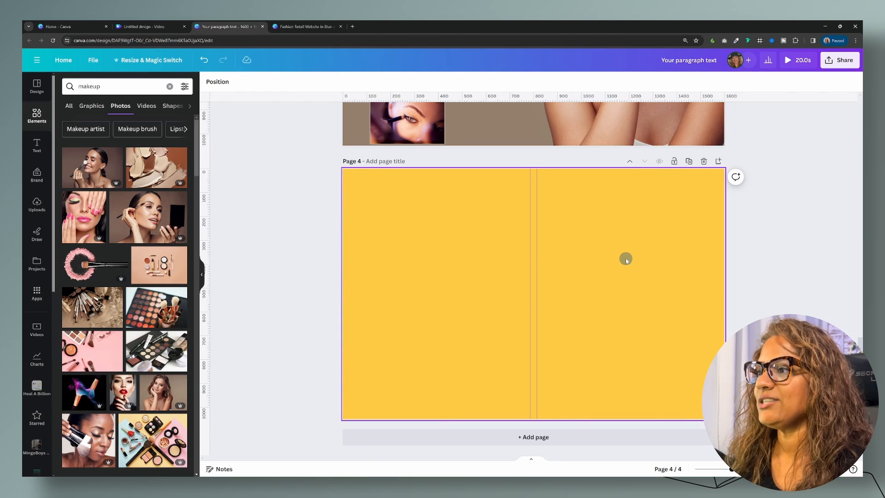
{"action": "left_click", "coordinate": [438, 225]}
{"action": "key", "text": "Delete"}
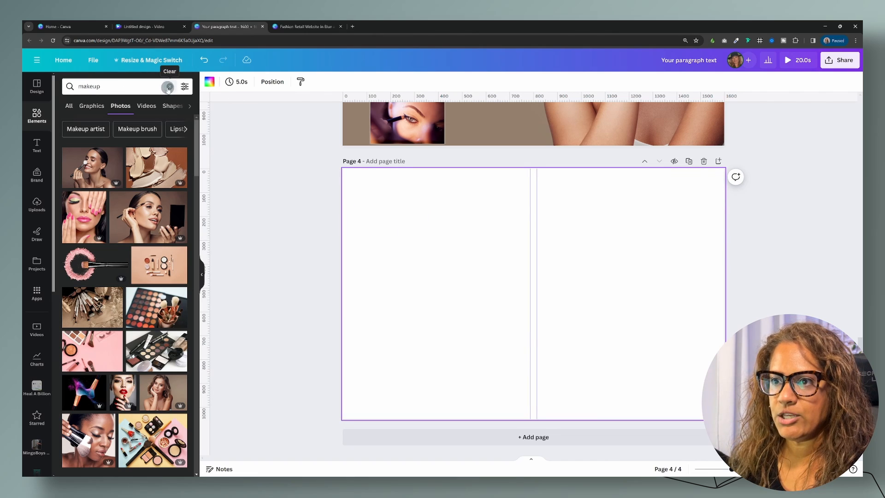
Search the elements for "shoes" and browse the photo results for a suitable background image.
{"action": "left_click", "coordinate": [170, 88]}
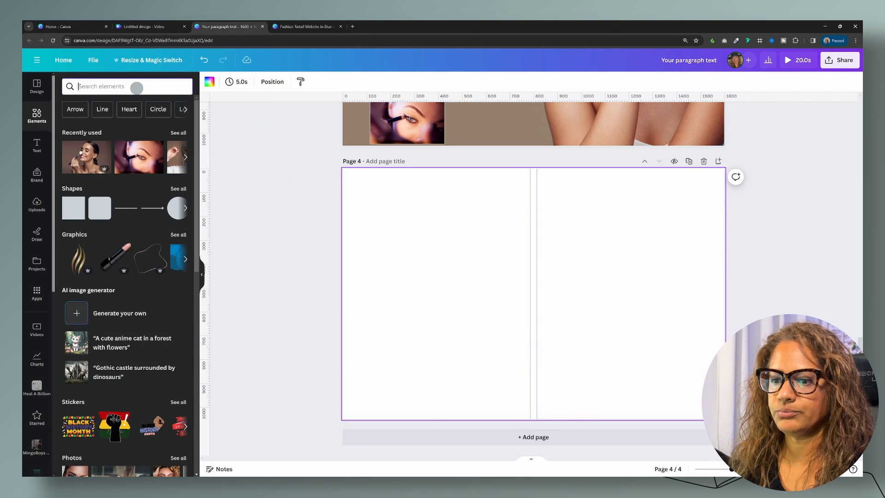
{"action": "type", "text": "shoes"}
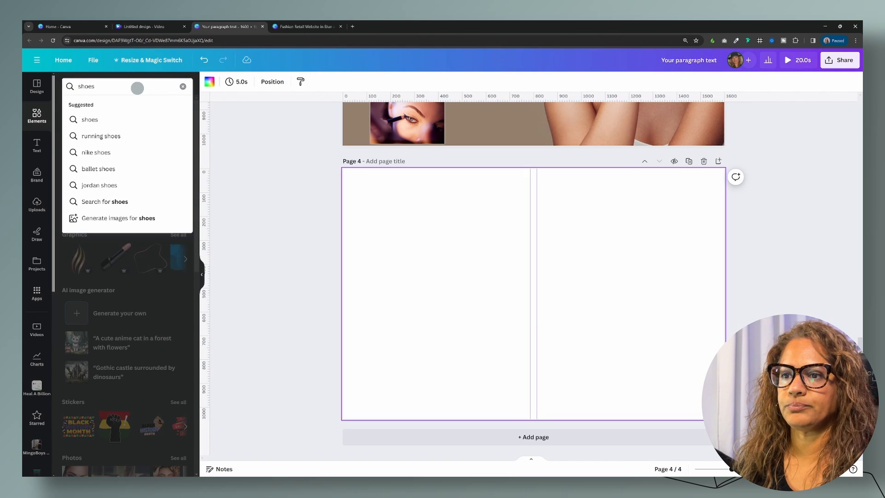
{"action": "key", "text": "Return"}
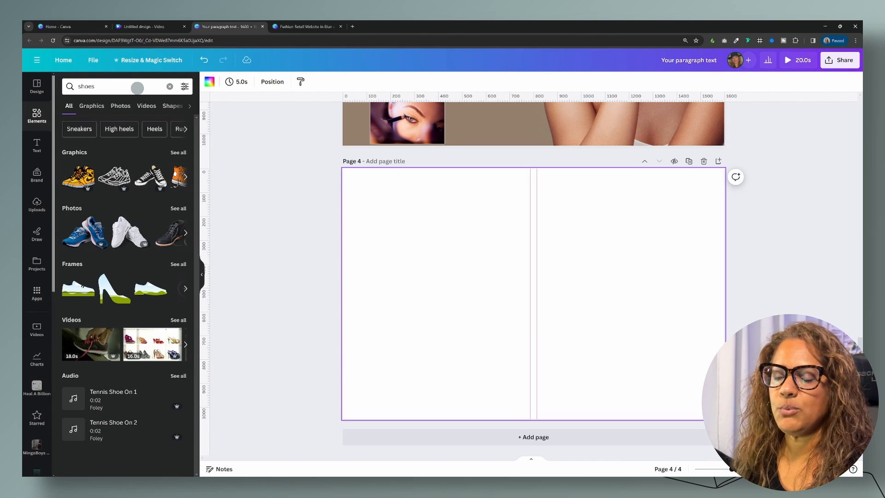
{"action": "left_click", "coordinate": [121, 105]}
{"action": "scroll", "coordinate": [143, 178], "scroll_direction": "down", "scroll_amount": 5}
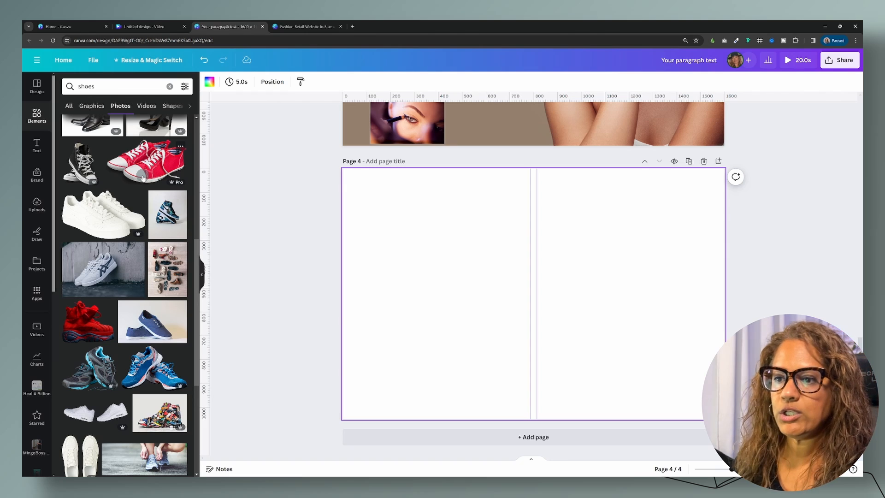
{"action": "scroll", "coordinate": [143, 178], "scroll_direction": "down", "scroll_amount": 2}
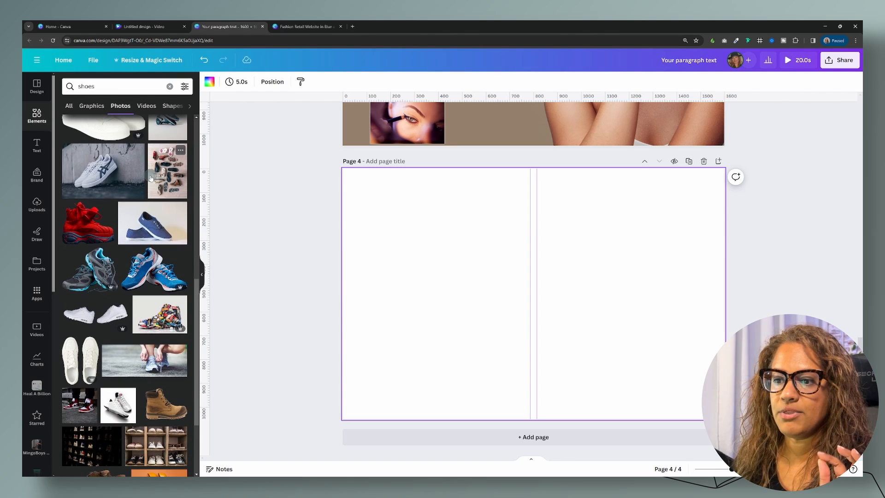
{"action": "scroll", "coordinate": [151, 178], "scroll_direction": "down", "scroll_amount": 5}
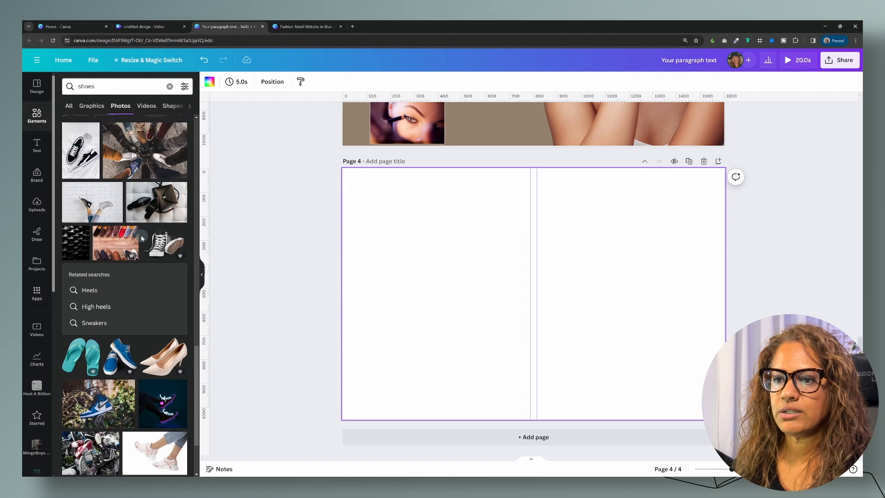
{"action": "scroll", "coordinate": [142, 239], "scroll_direction": "down", "scroll_amount": 10}
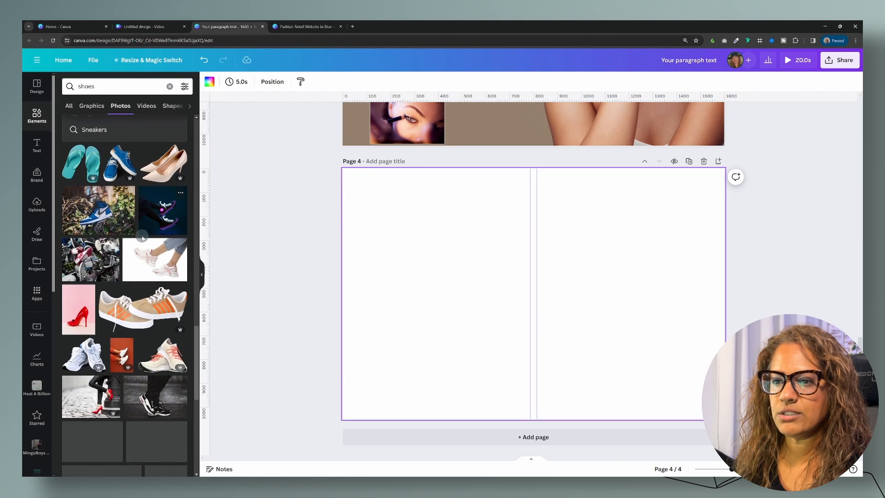
Add the photo of a person walking along a wooden boardwalk to page 4 and enlarge it to cover the whole page.
{"action": "left_click", "coordinate": [104, 307]}
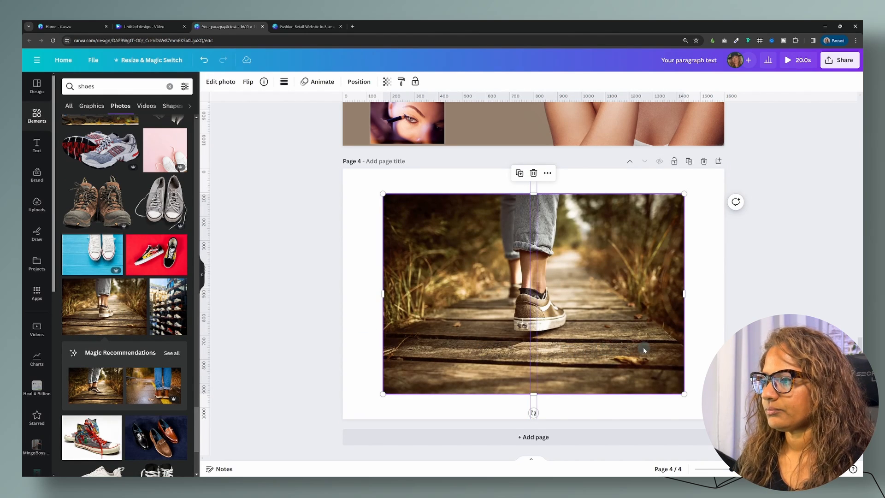
{"action": "left_click_drag", "start_coordinate": [644, 348], "coordinate": [602, 322]}
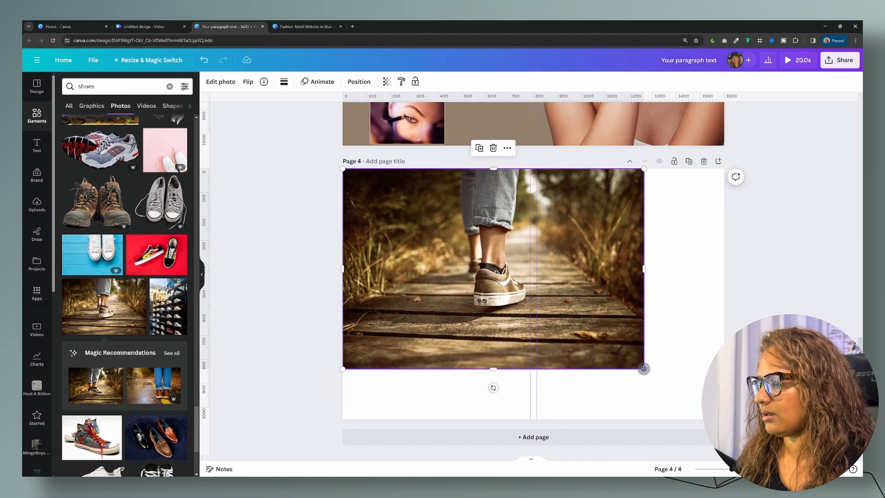
{"action": "left_click_drag", "start_coordinate": [644, 368], "coordinate": [725, 421]}
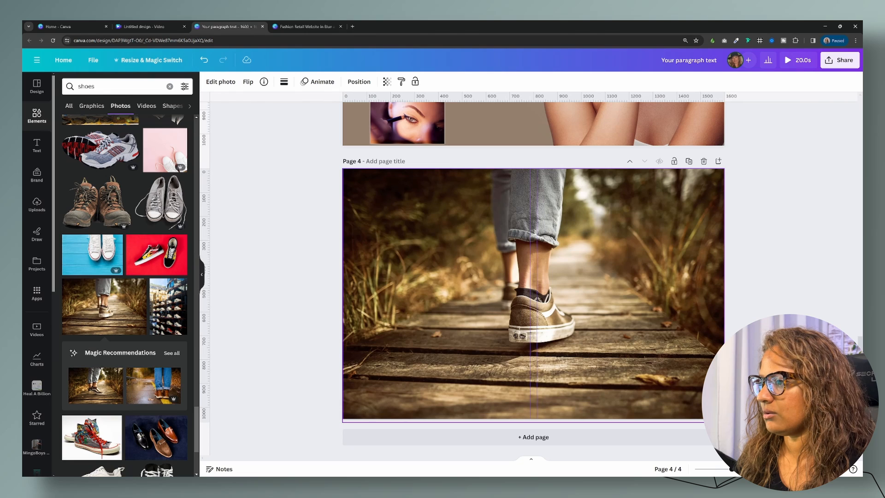
Add a text box over the boardwalk photo, enlarge it to nearly the page width and place it just above the shoe.
{"action": "key", "text": "ctrl+v"}
{"action": "left_click_drag", "start_coordinate": [588, 302], "coordinate": [701, 346]}
{"action": "left_click_drag", "start_coordinate": [613, 296], "coordinate": [626, 297]}
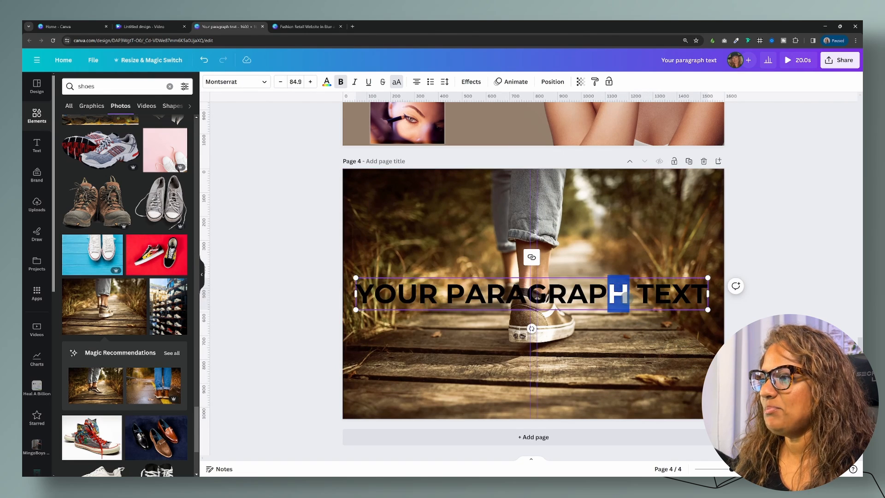
{"action": "left_click", "coordinate": [645, 353]}
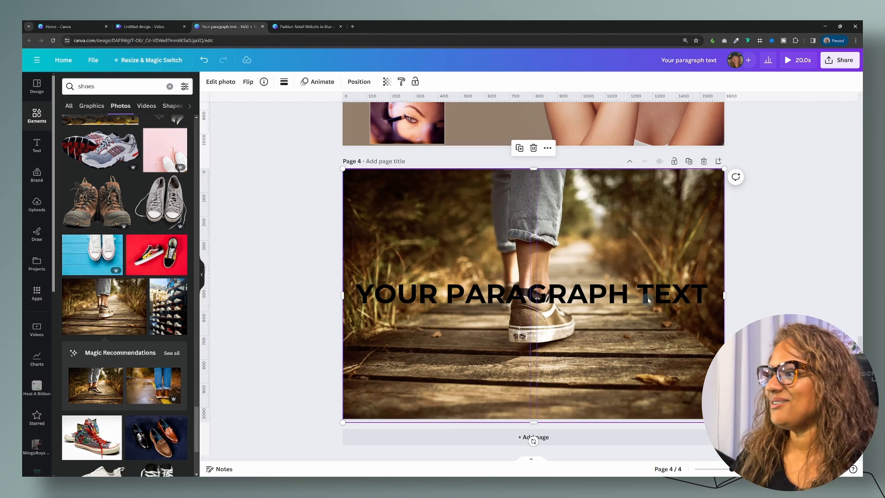
{"action": "left_click_drag", "start_coordinate": [600, 304], "coordinate": [609, 271]}
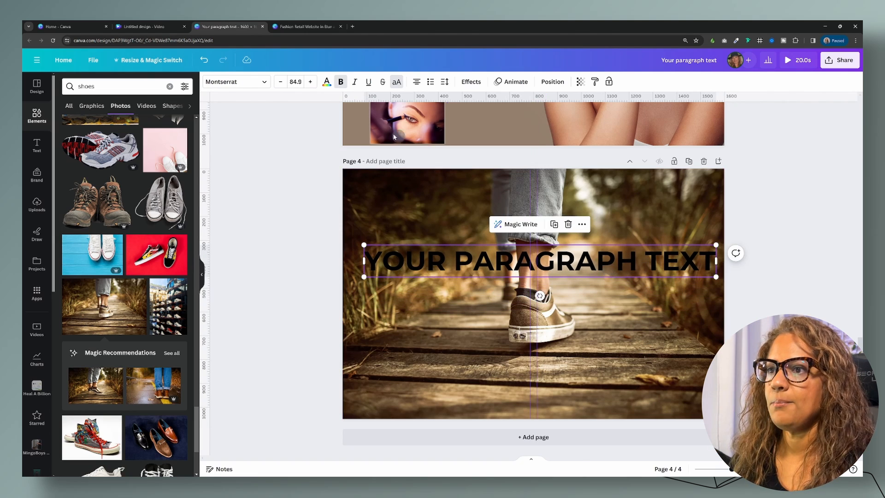
Browse the font list and set the page 4 text's font to Kollektif.
{"action": "left_click", "coordinate": [250, 83]}
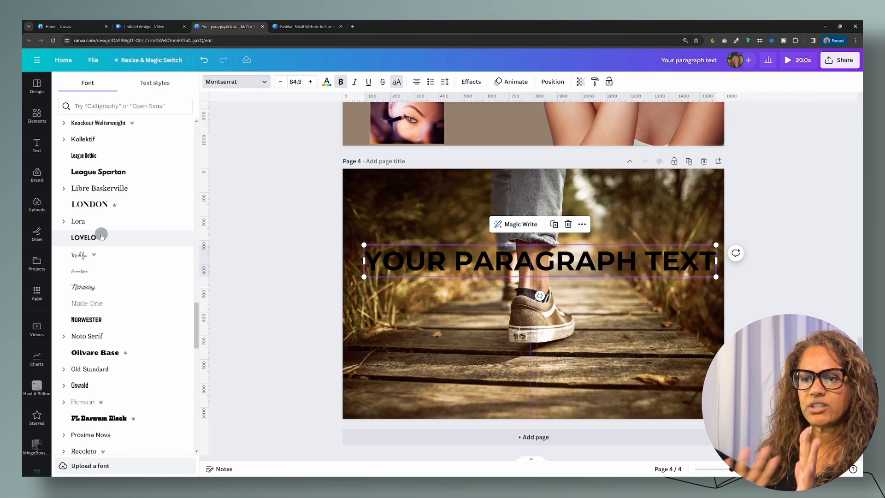
{"action": "scroll", "coordinate": [134, 289], "scroll_direction": "down", "scroll_amount": 3}
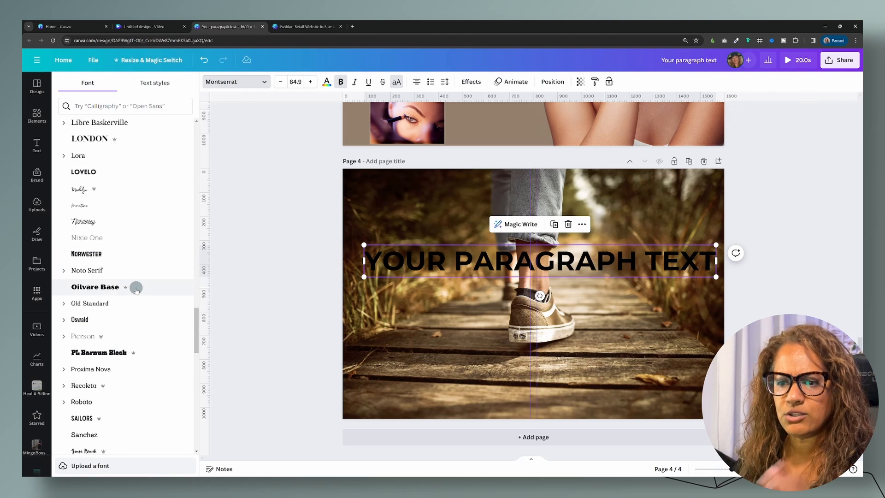
{"action": "scroll", "coordinate": [137, 290], "scroll_direction": "down", "scroll_amount": 3}
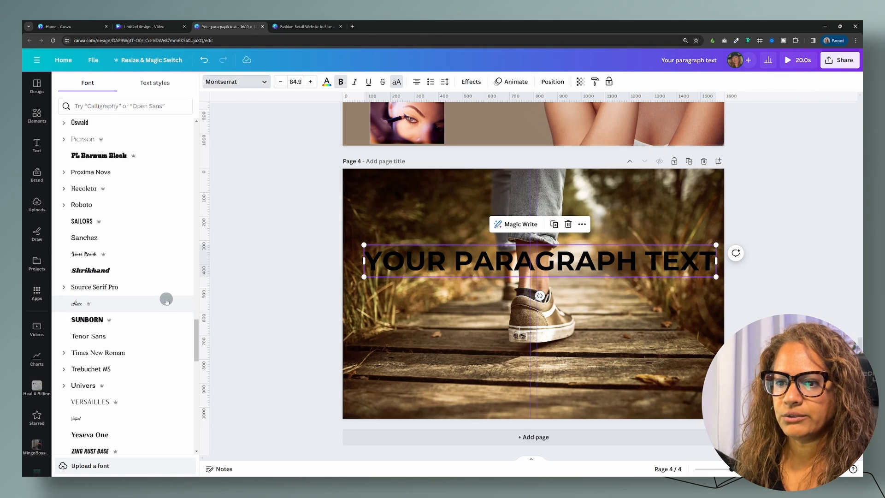
{"action": "left_click", "coordinate": [138, 163]}
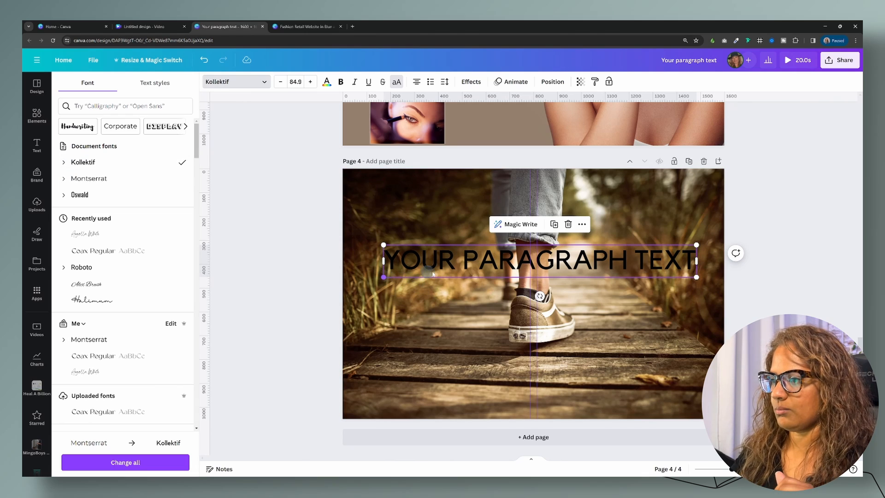
Replace the placeholder text on page 4 with "VANS OF THE WALL".
{"action": "double_click", "coordinate": [489, 271]}
{"action": "key", "text": "BackSpace"}
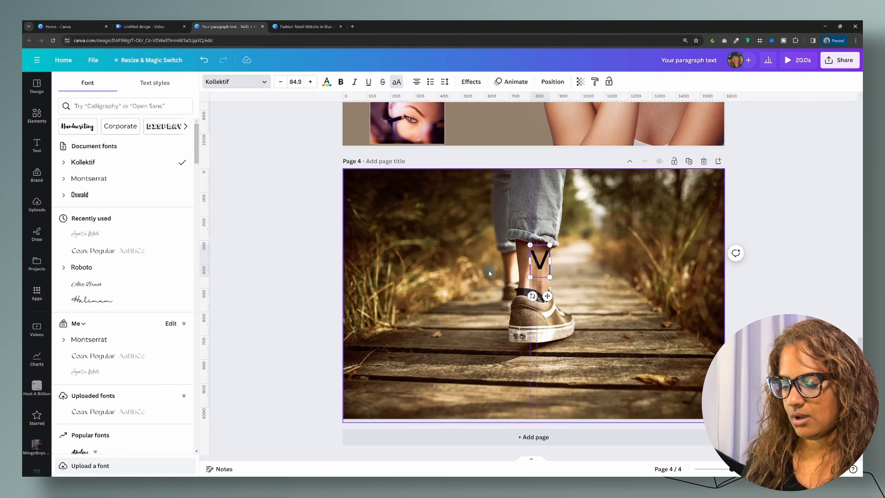
{"action": "type", "text": "VAN"}
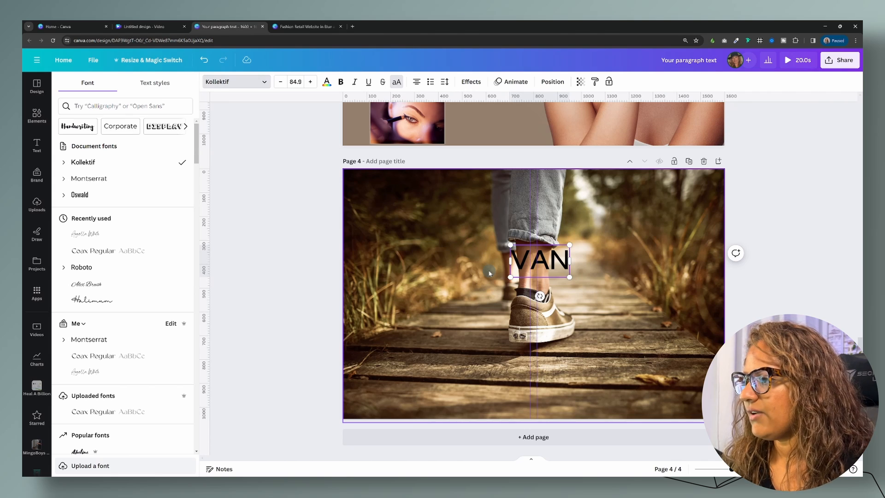
{"action": "type", "text": "S O"}
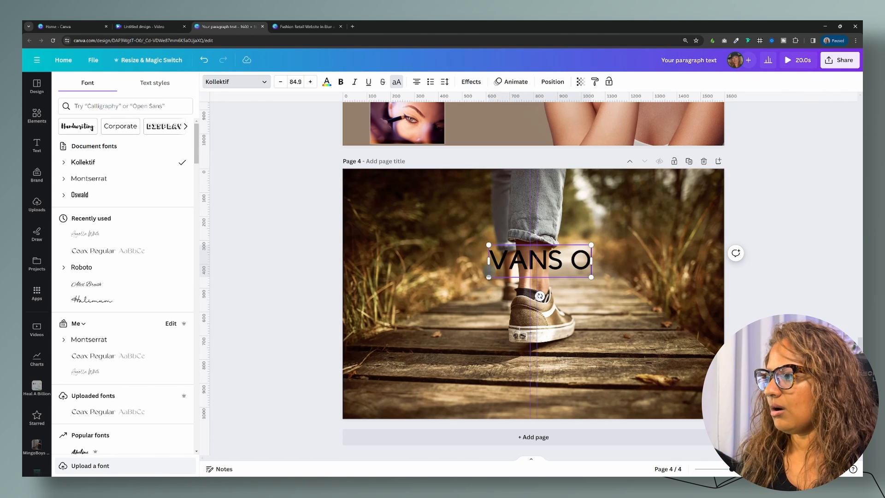
{"action": "type", "text": "F THE WAS"}
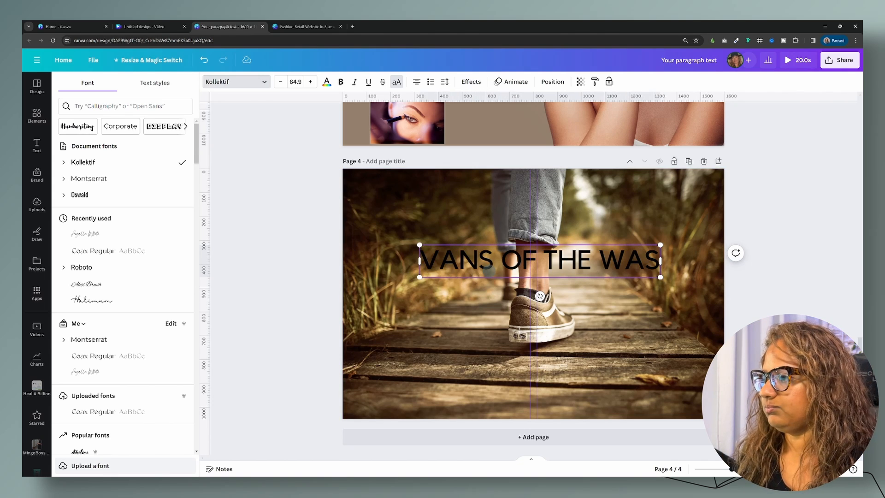
{"action": "key", "text": "BackSpace"}
{"action": "type", "text": "A"}
{"action": "key", "text": "BackSpace"}
{"action": "type", "text": "LL"}
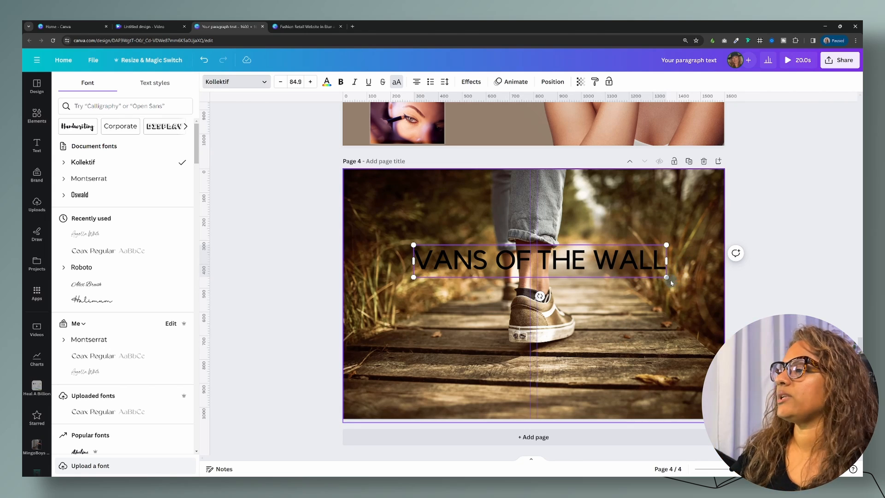
Enlarge the "VANS OF THE WALL" text to size 116 and position it across the page over the ankle.
{"action": "left_click_drag", "start_coordinate": [667, 277], "coordinate": [714, 283]}
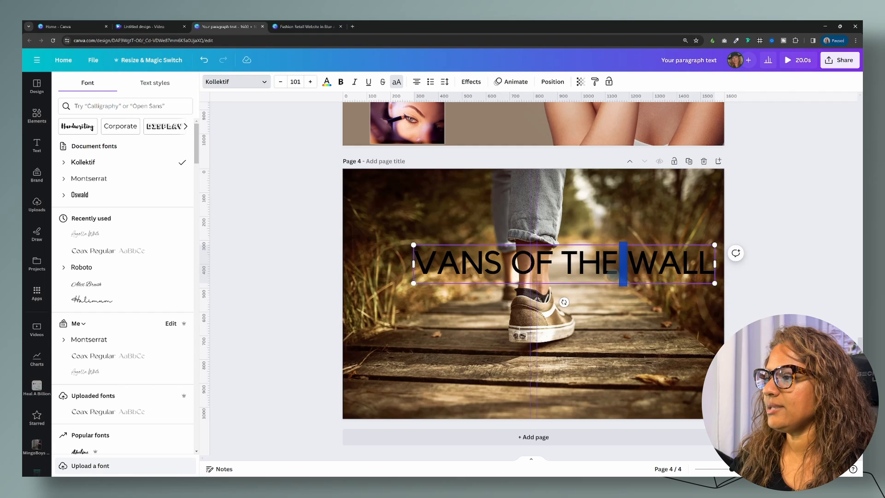
{"action": "left_click_drag", "start_coordinate": [613, 276], "coordinate": [597, 279]}
{"action": "left_click", "coordinate": [654, 322]}
{"action": "left_click_drag", "start_coordinate": [651, 274], "coordinate": [618, 281]}
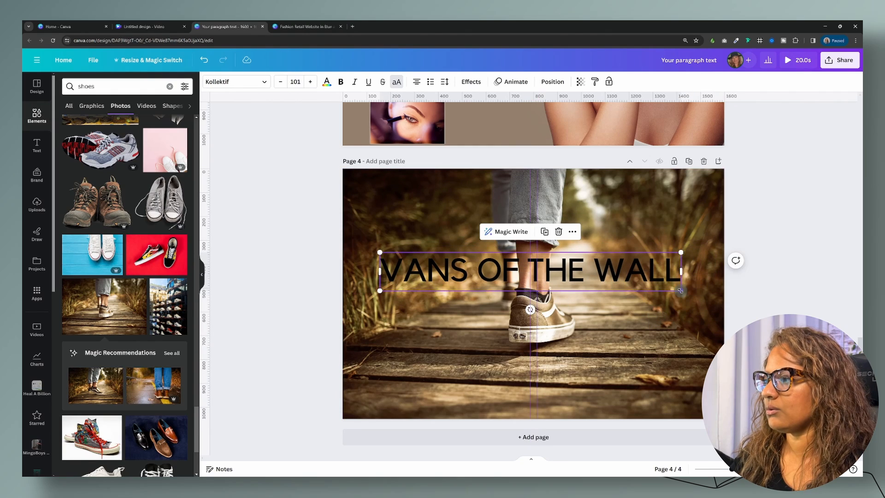
{"action": "left_click_drag", "start_coordinate": [681, 291], "coordinate": [725, 297]}
{"action": "left_click_drag", "start_coordinate": [619, 287], "coordinate": [608, 286]}
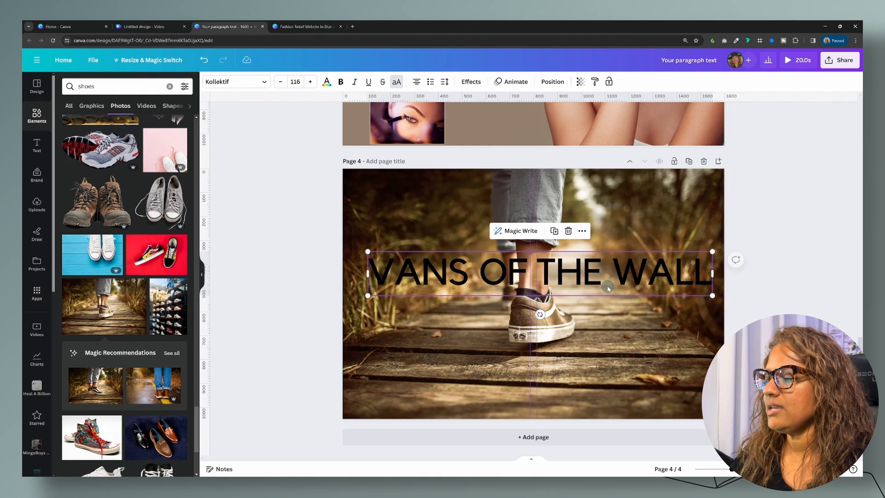
Place a duplicate of the boardwalk photo exactly over the original and text, and remove the duplicate's background.
{"action": "left_click", "coordinate": [611, 199]}
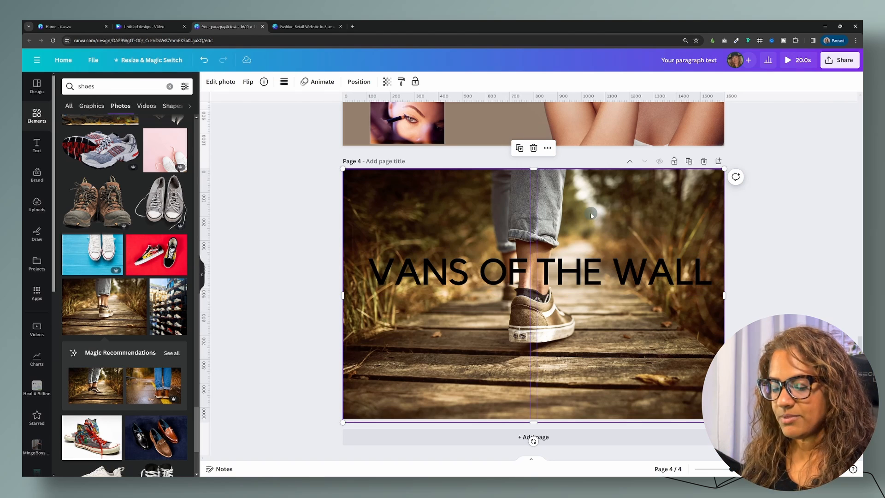
{"action": "left_click_drag", "start_coordinate": [590, 213], "coordinate": [592, 224]}
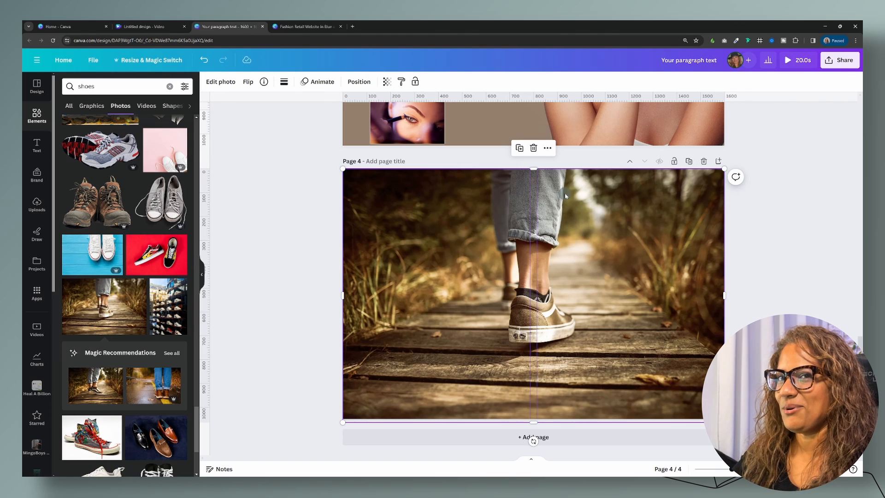
{"action": "left_click", "coordinate": [221, 82]}
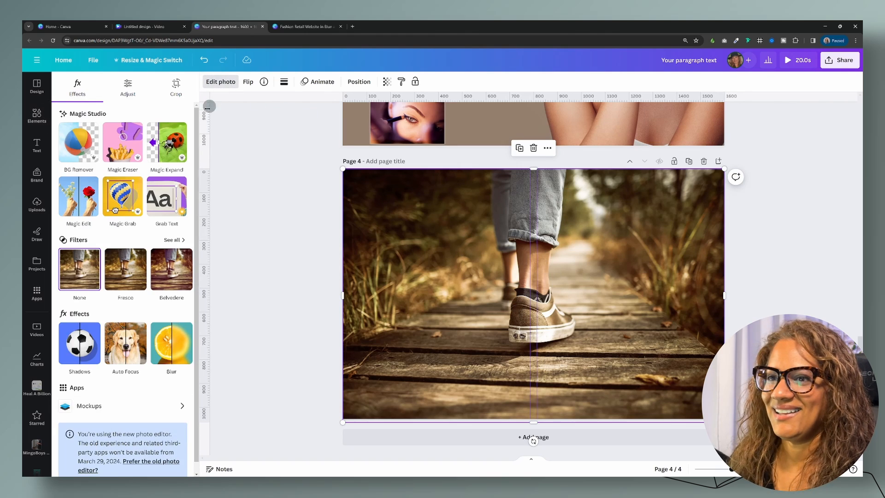
{"action": "left_click", "coordinate": [84, 146]}
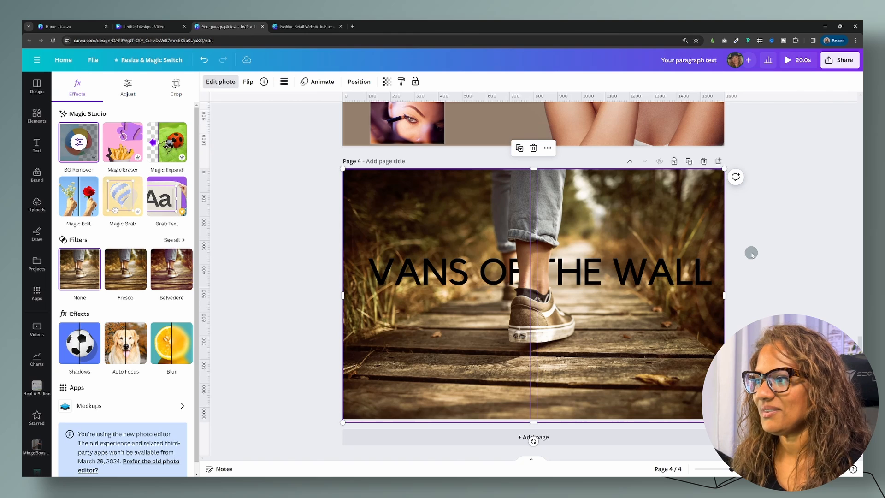
Crop both sides of the cut-out photo close to the leg and shoe, and select the text behind it.
{"action": "key", "text": "Escape"}
{"action": "left_click_drag", "start_coordinate": [343, 296], "coordinate": [488, 295]}
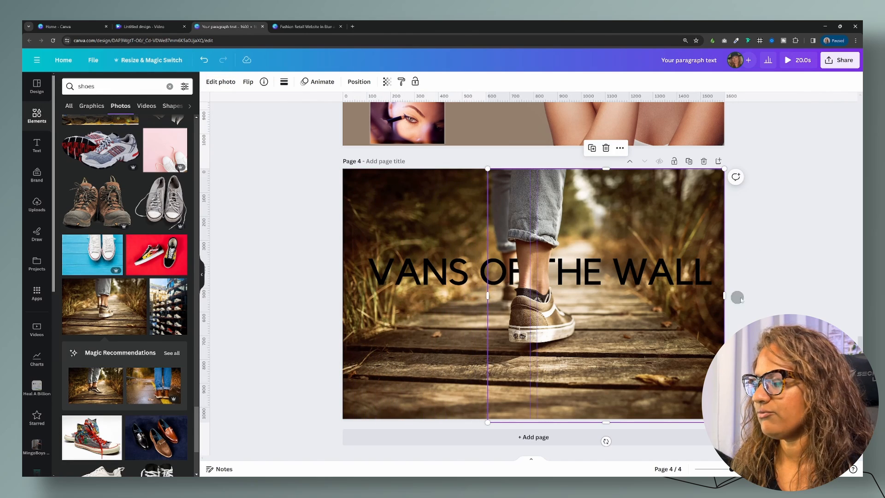
{"action": "left_click_drag", "start_coordinate": [724, 296], "coordinate": [582, 293]}
{"action": "left_click", "coordinate": [641, 278]}
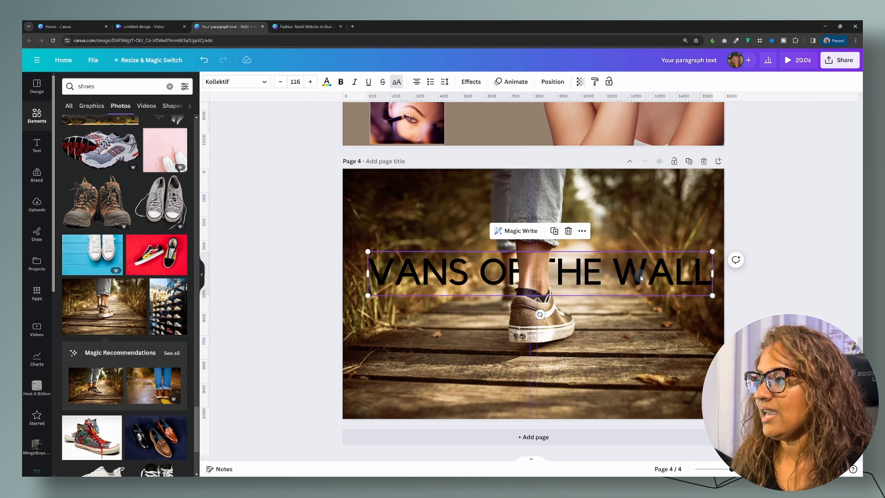
Try the Curve shape effect on the "VANS OF THE WALL" text and flatten the curve.
{"action": "left_click", "coordinate": [471, 82]}
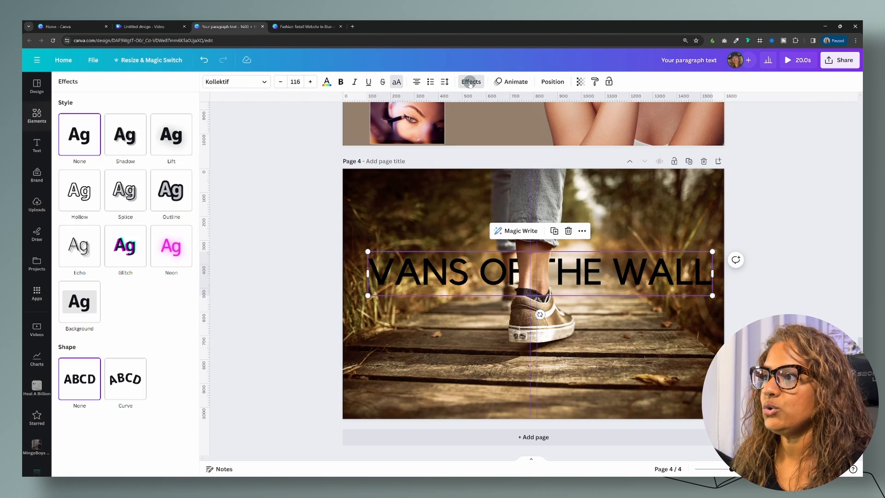
{"action": "left_click", "coordinate": [126, 379]}
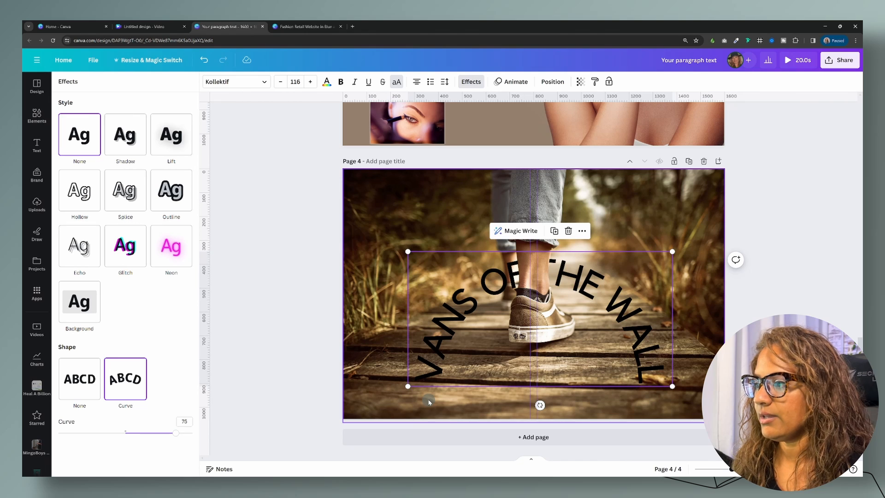
{"action": "left_click_drag", "start_coordinate": [175, 433], "coordinate": [125, 427]}
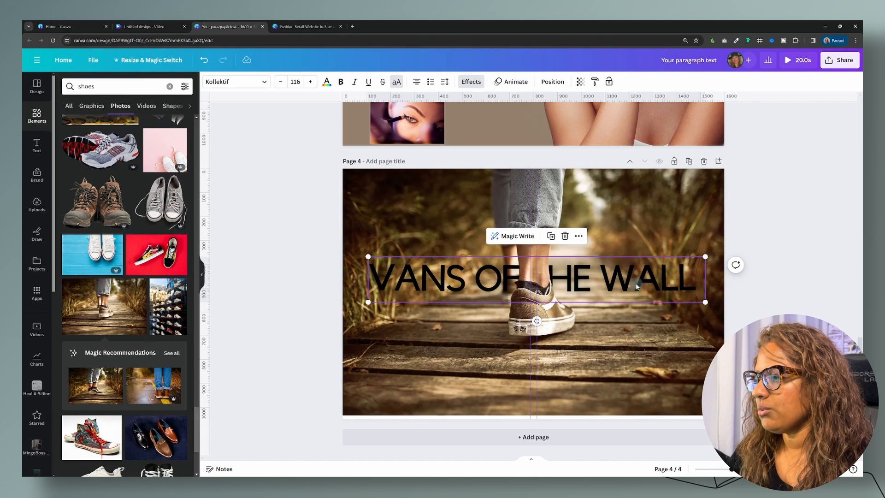
Move the "VANS OF THE WALL" text up to the ankle and place a duplicate of it below the shoe.
{"action": "left_click_drag", "start_coordinate": [638, 285], "coordinate": [635, 263]}
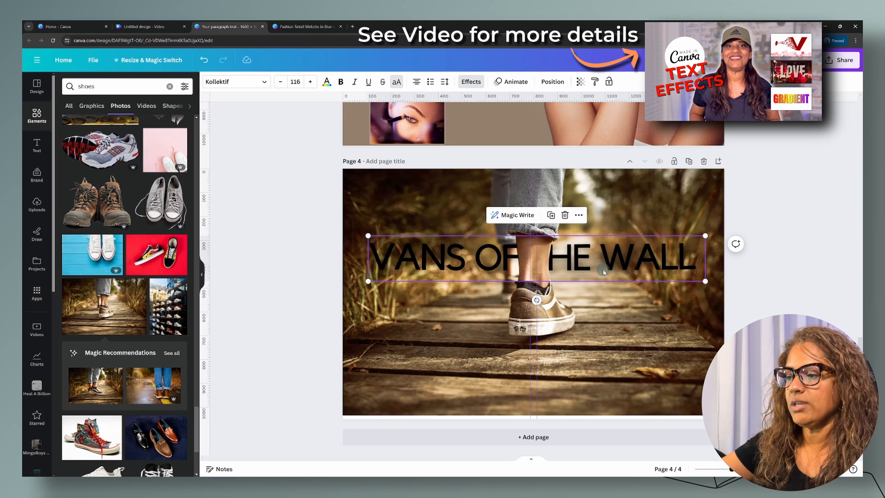
{"action": "left_click", "coordinate": [639, 258]}
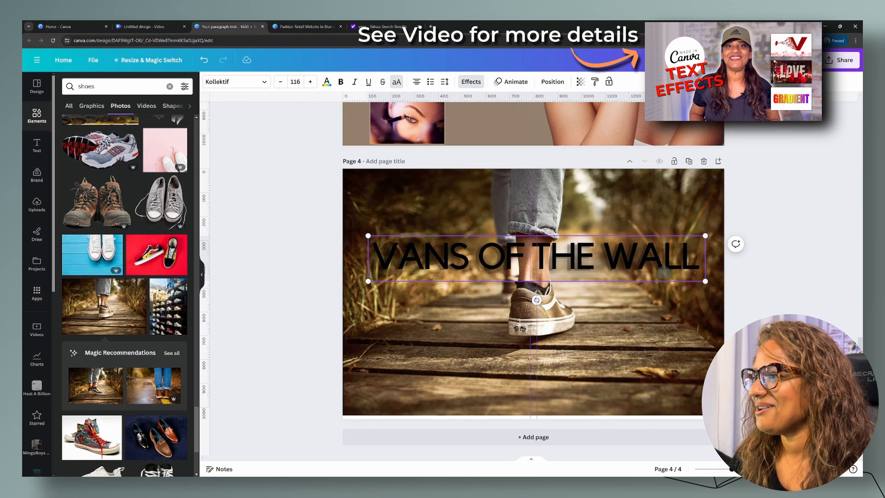
{"action": "left_click", "coordinate": [687, 305]}
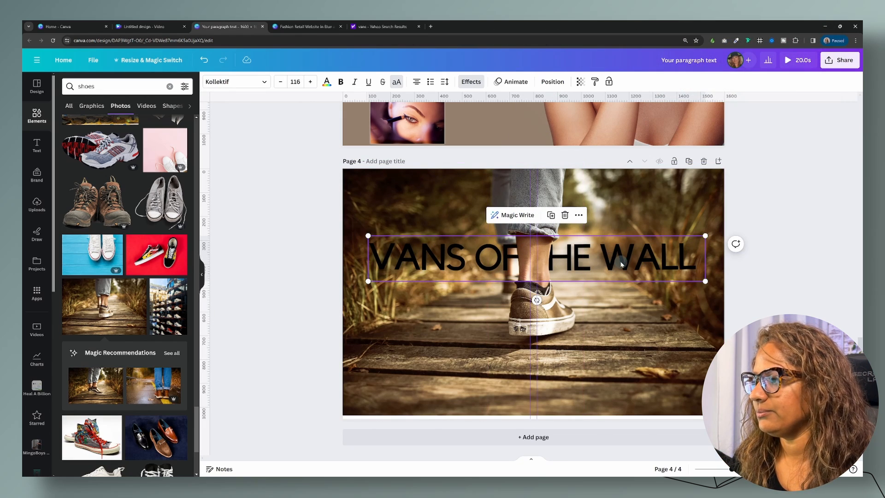
{"action": "left_click_drag", "start_coordinate": [640, 267], "coordinate": [628, 385]}
Replace the upper text at the ankle with "VANS".
{"action": "left_click", "coordinate": [636, 263]}
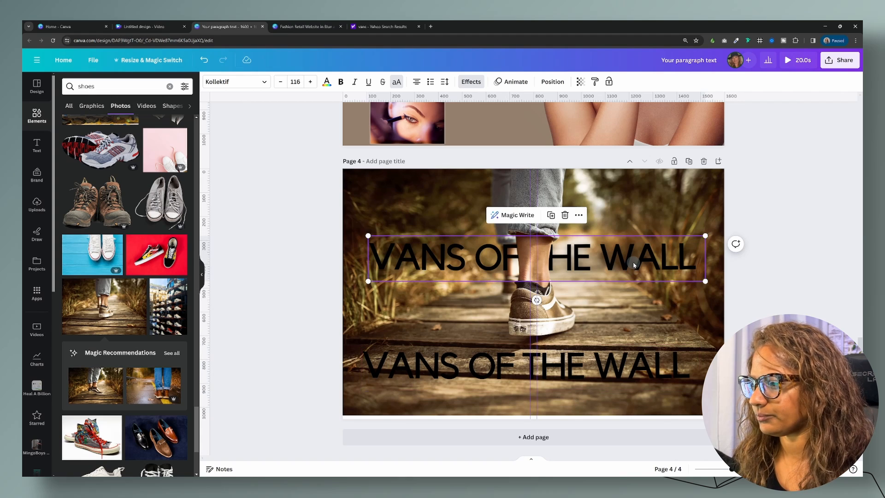
{"action": "double_click", "coordinate": [639, 263]}
{"action": "triple_click", "coordinate": [638, 263]}
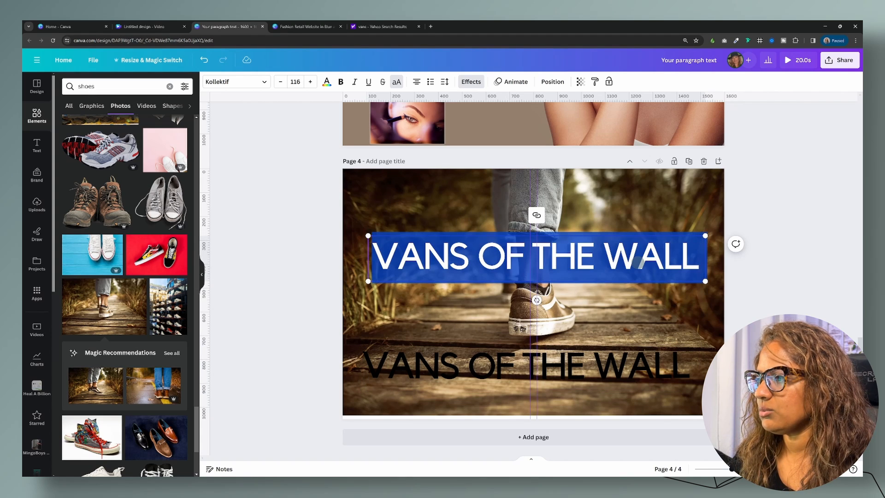
{"action": "type", "text": "VNA"}
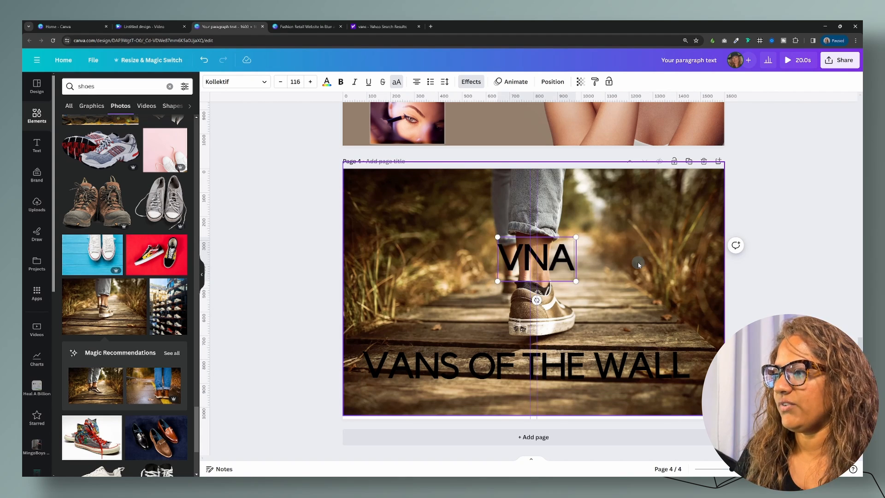
{"action": "key", "text": "BackSpace"}
{"action": "key", "text": "BackSpace"}
{"action": "type", "text": "ANS"}
Enlarge the "VANS" text to size 379 and position it across the page behind the leg.
{"action": "left_click_drag", "start_coordinate": [586, 281], "coordinate": [798, 376]}
{"action": "left_click_drag", "start_coordinate": [719, 319], "coordinate": [581, 297]}
{"action": "left_click", "coordinate": [504, 289]}
{"action": "left_click", "coordinate": [741, 249]}
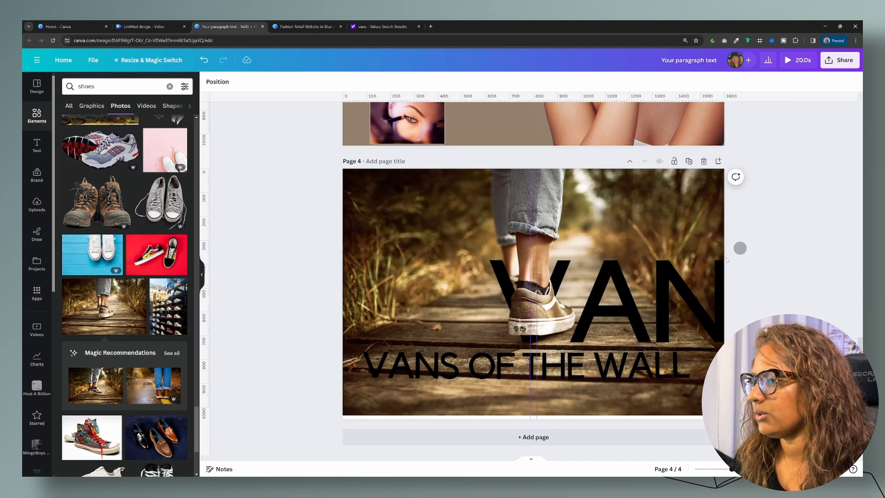
{"action": "left_click_drag", "start_coordinate": [639, 299], "coordinate": [532, 267]}
{"action": "left_click_drag", "start_coordinate": [632, 291], "coordinate": [632, 292]}
{"action": "left_click_drag", "start_coordinate": [688, 344], "coordinate": [702, 350]}
{"action": "left_click", "coordinate": [595, 199]}
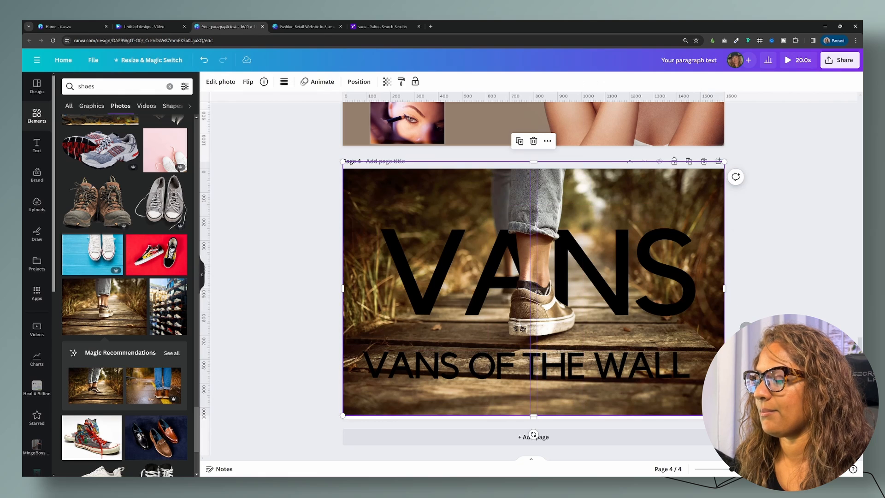
Remove the word "VANS" from the lower text so it reads "OF THE WALL".
{"action": "left_click", "coordinate": [490, 365]}
{"action": "left_click", "coordinate": [468, 366]}
{"action": "key", "text": "BackSpace"}
{"action": "key", "text": "BackSpace"}
{"action": "key", "text": "BackSpace"}
{"action": "key", "text": "BackSpace"}
{"action": "key", "text": "BackSpace"}
{"action": "left_click", "coordinate": [659, 341]}
Shrink the "OF THE WALL" text and align it under the last letters of "VANS", beside the shoe.
{"action": "left_click_drag", "start_coordinate": [606, 373], "coordinate": [654, 341]}
{"action": "left_click_drag", "start_coordinate": [476, 357], "coordinate": [577, 352]}
{"action": "left_click_drag", "start_coordinate": [668, 328], "coordinate": [662, 337]}
Change the colour of both the "VANS" and "OF THE WALL" texts to white.
{"action": "left_click", "coordinate": [327, 82]}
{"action": "left_click", "coordinate": [179, 330]}
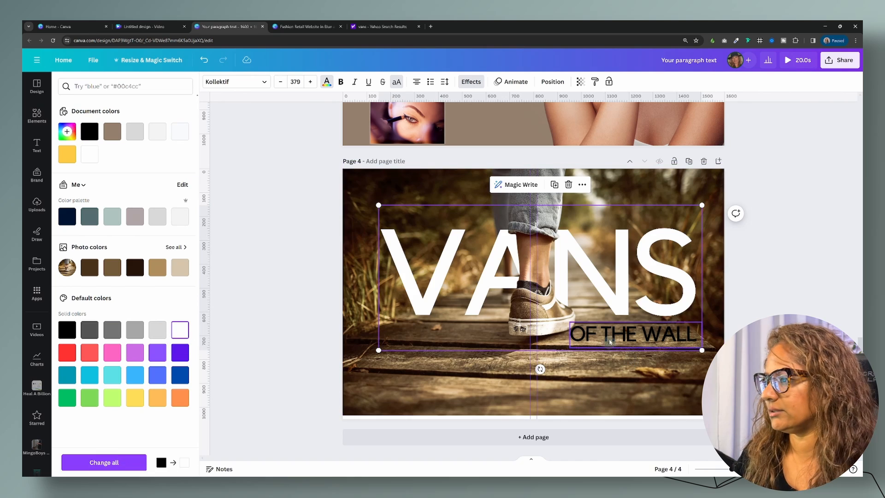
{"action": "left_click", "coordinate": [178, 335]}
{"action": "left_click", "coordinate": [798, 290]}
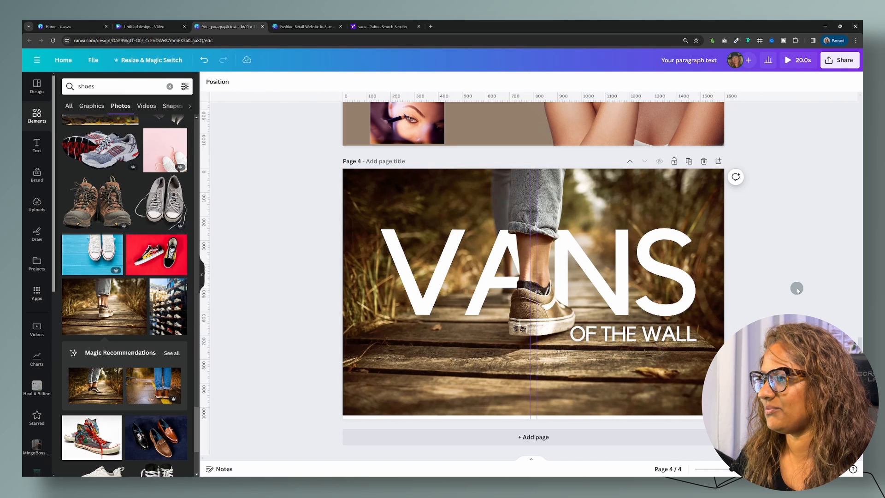